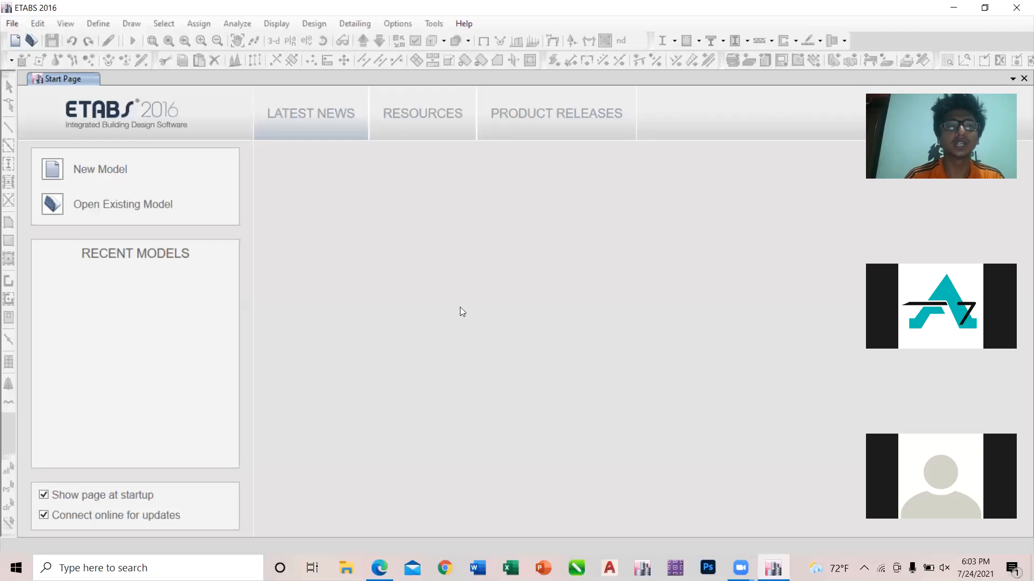
pyautogui.click(19, 27)
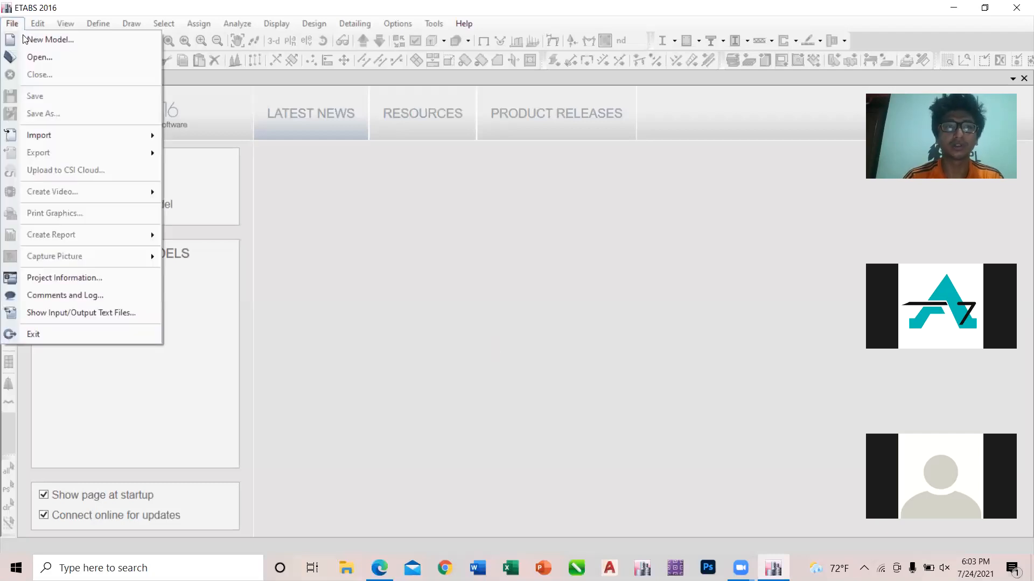
pyautogui.click(330, 261)
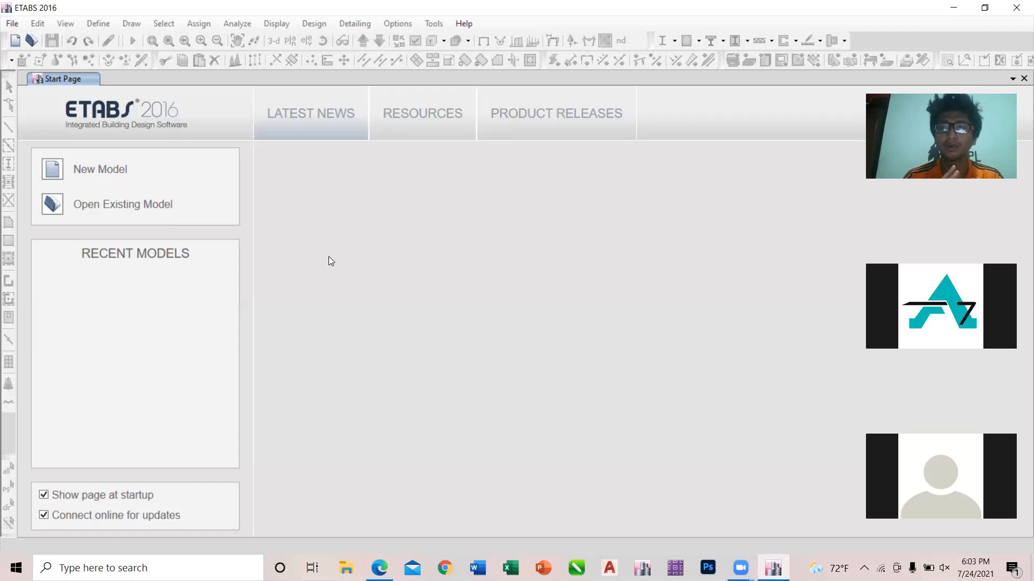
pyautogui.click(19, 23)
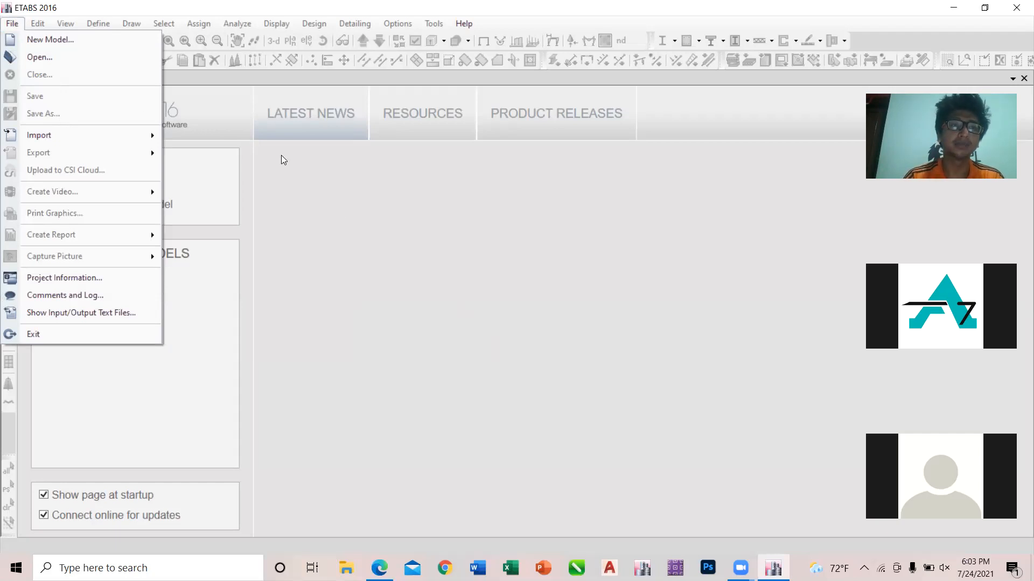
pyautogui.click(341, 215)
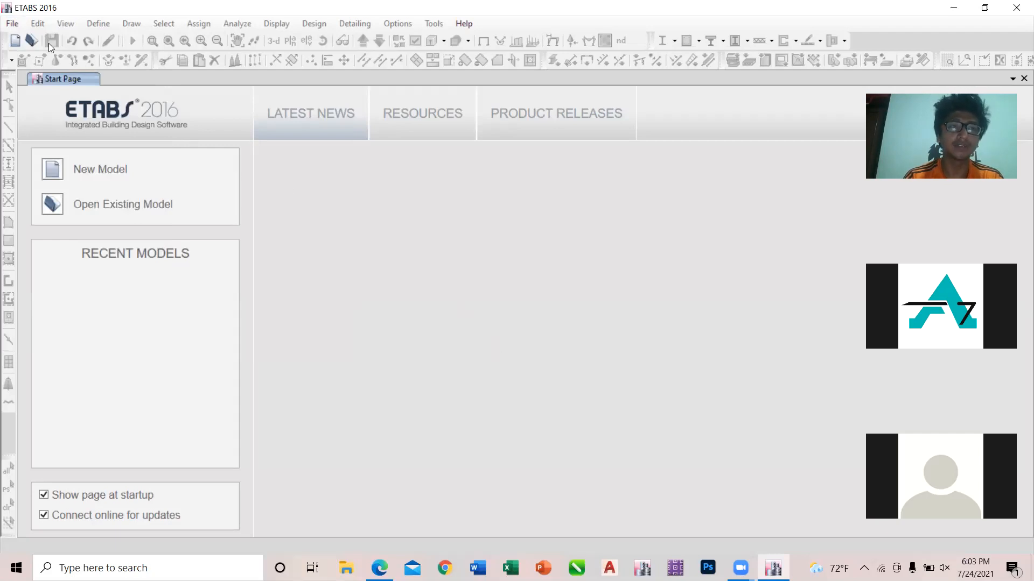
# Create a new model with the Grid Only template, initialized with settings from the IS MODEL file in the etabs folder
pyautogui.click(11, 23)
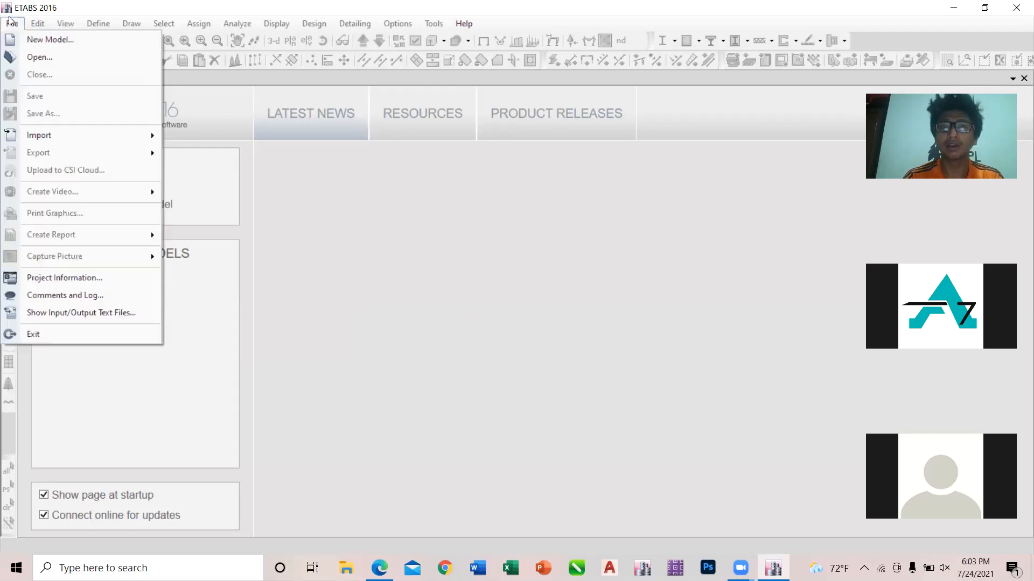
pyautogui.click(47, 36)
pyautogui.click(13, 23)
pyautogui.click(27, 39)
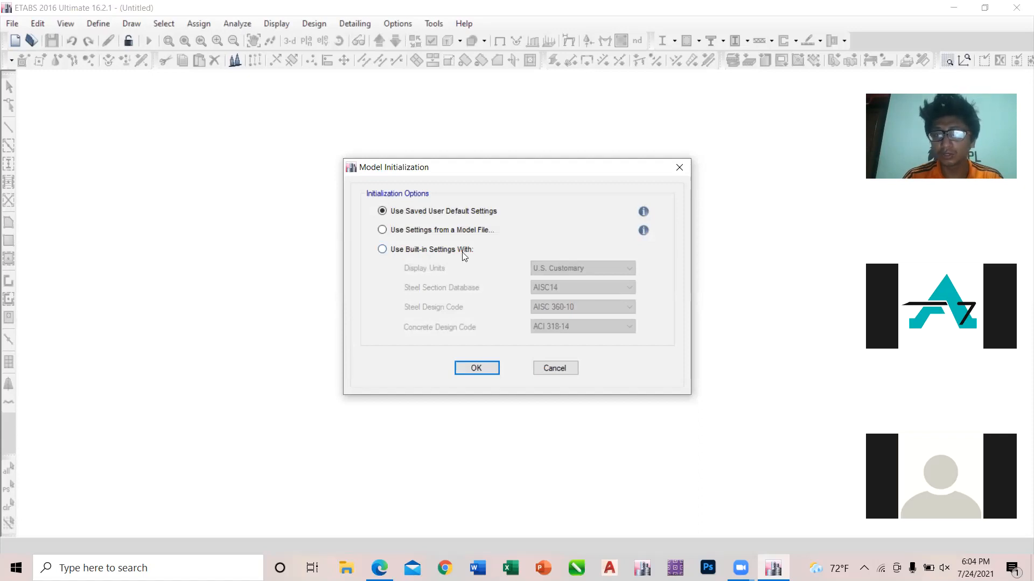
pyautogui.click(390, 232)
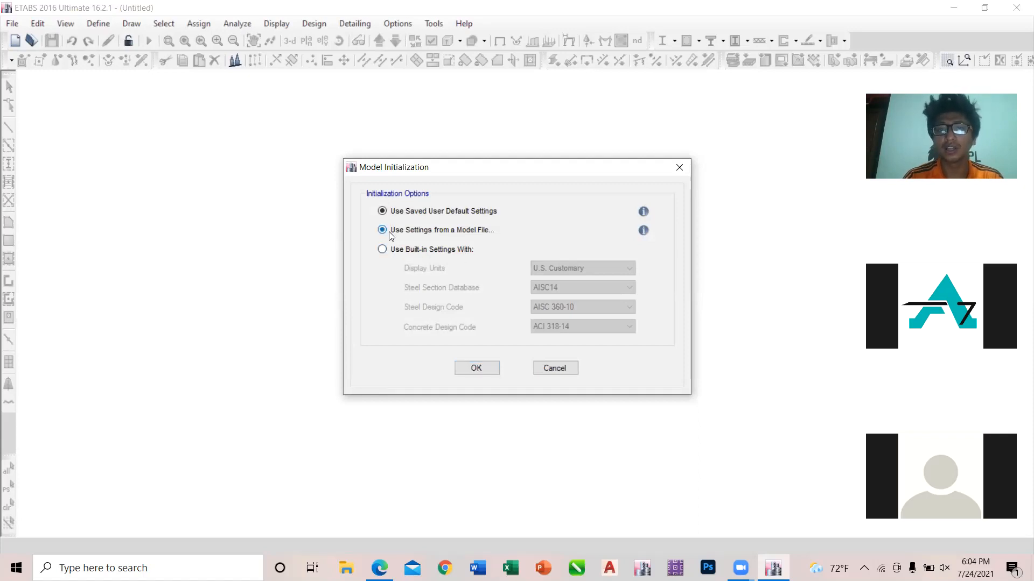
pyautogui.click(490, 371)
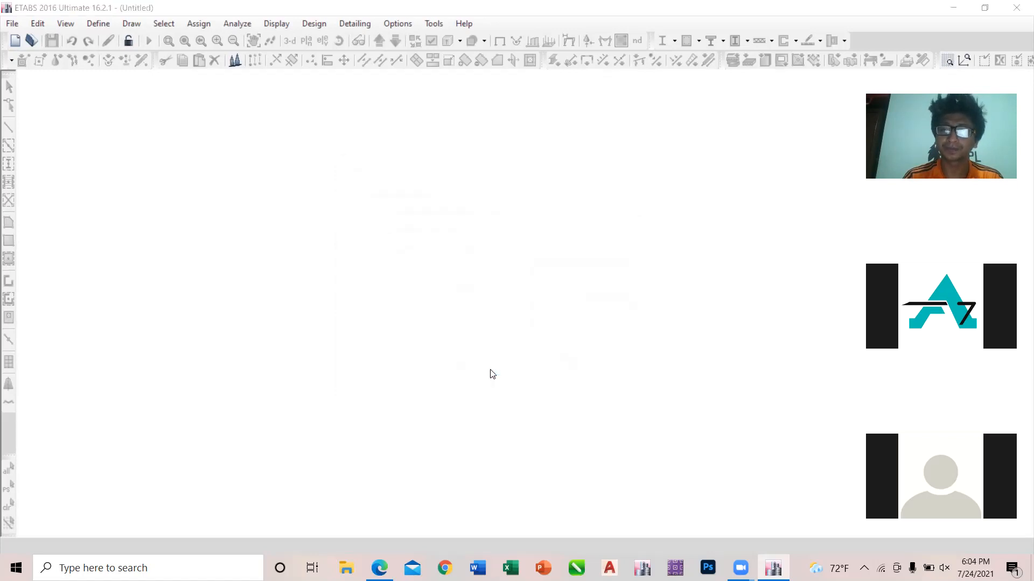
pyautogui.click(268, 115)
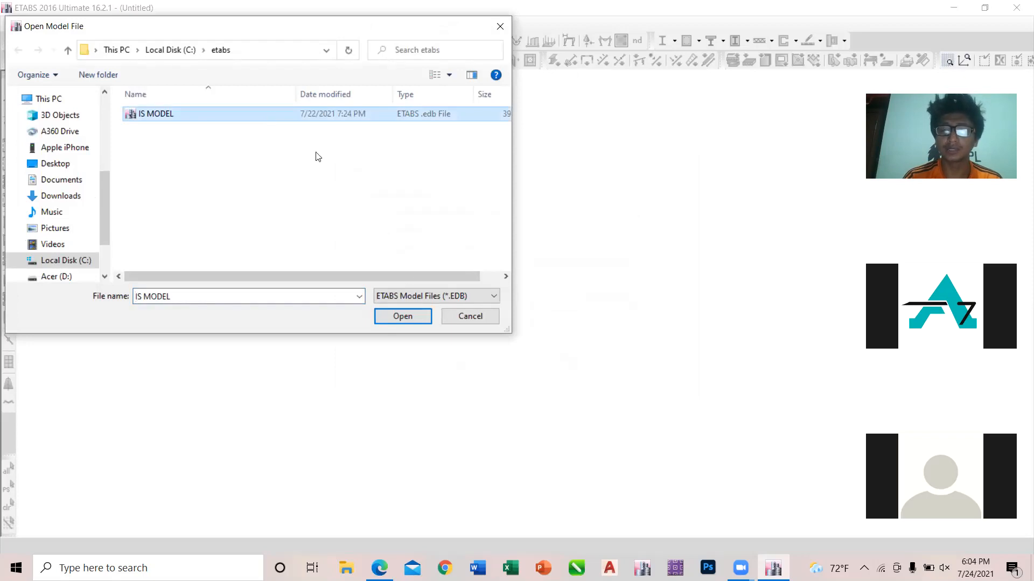
pyautogui.click(418, 316)
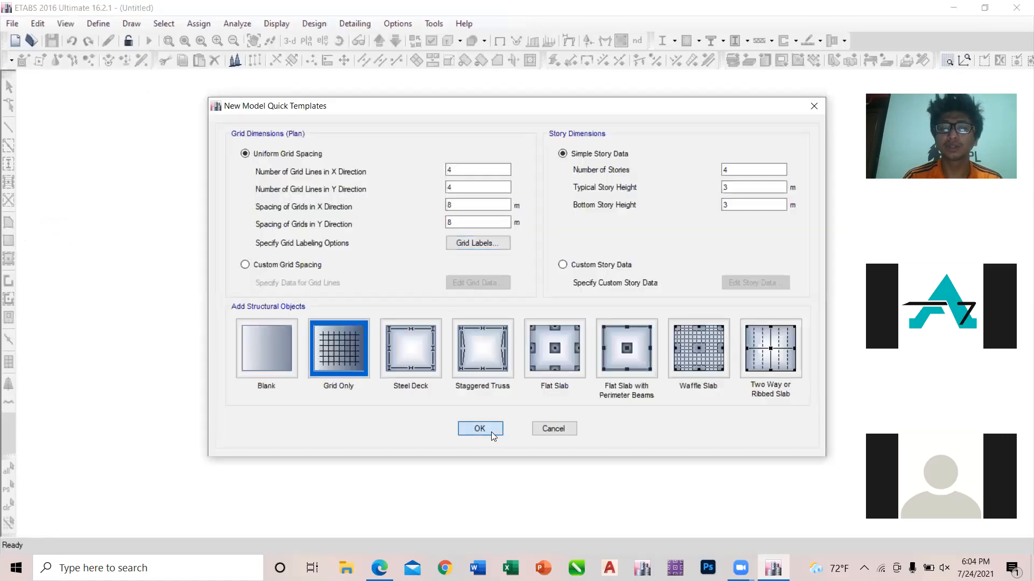
pyautogui.click(480, 429)
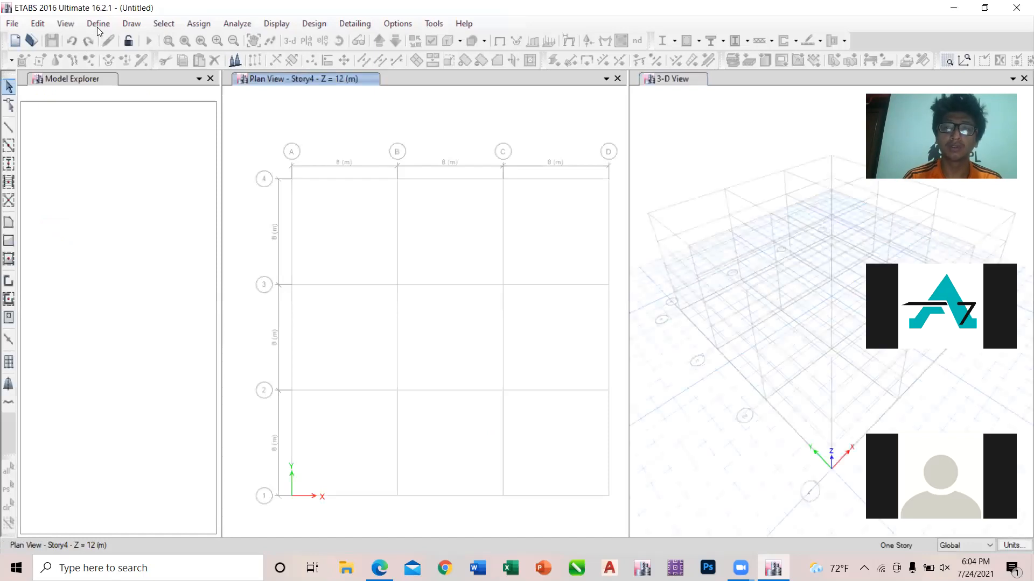
# Review the list of defined materials, including Fe415, and look over the other available definition commands
pyautogui.click(99, 27)
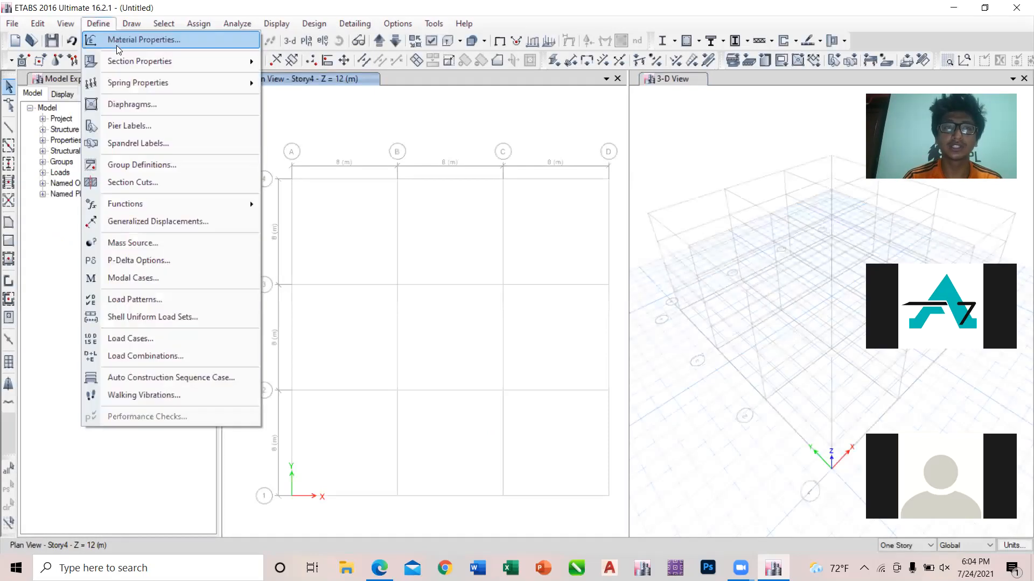
pyautogui.click(121, 39)
pyautogui.click(399, 253)
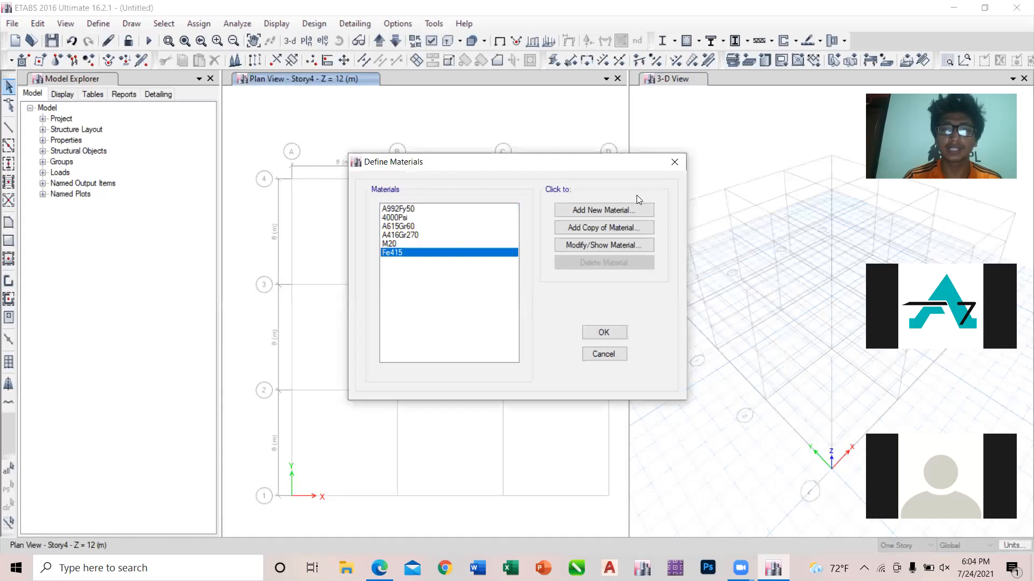
pyautogui.click(674, 161)
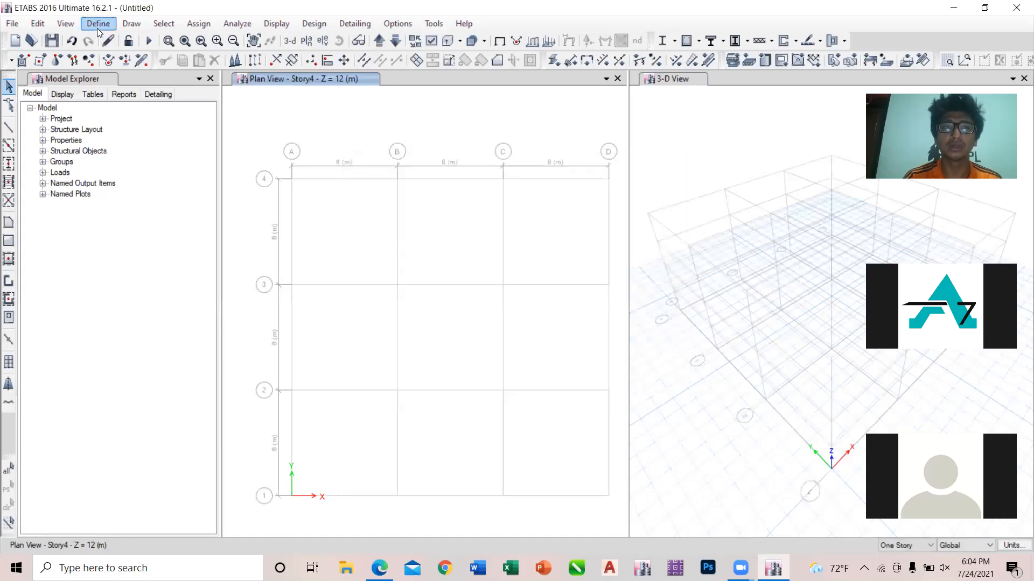
pyautogui.click(98, 24)
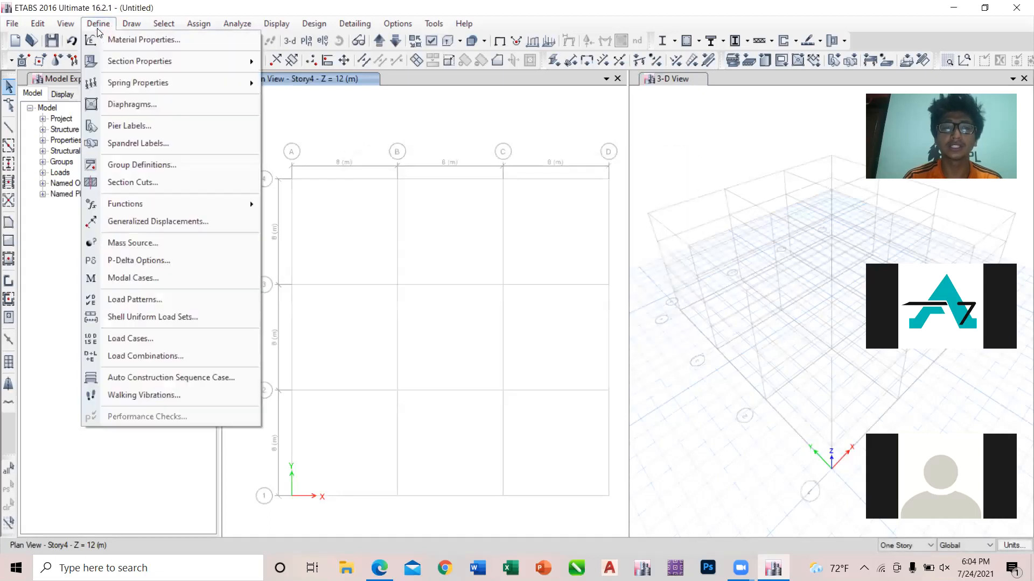
pyautogui.click(285, 145)
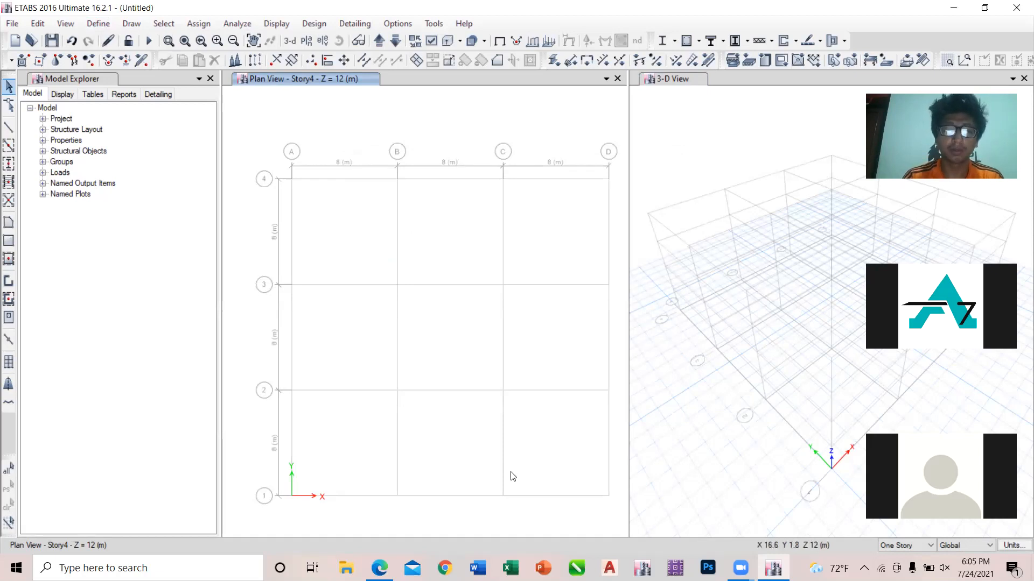
# Switch to Microsoft Edge and look at the opening pages of is.1893.1.2002.pdf
pyautogui.moveTo(379, 568)
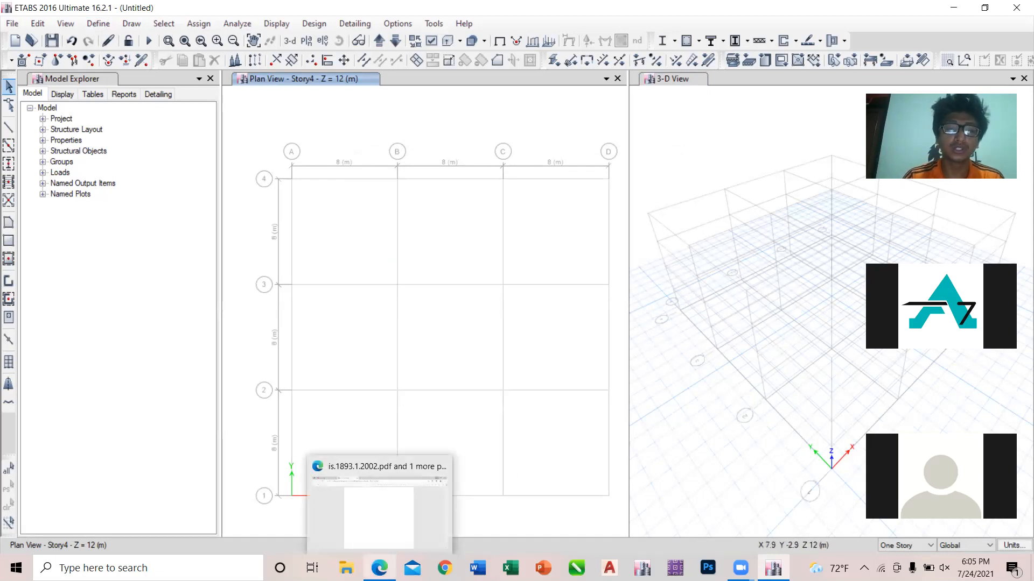
pyautogui.click(357, 516)
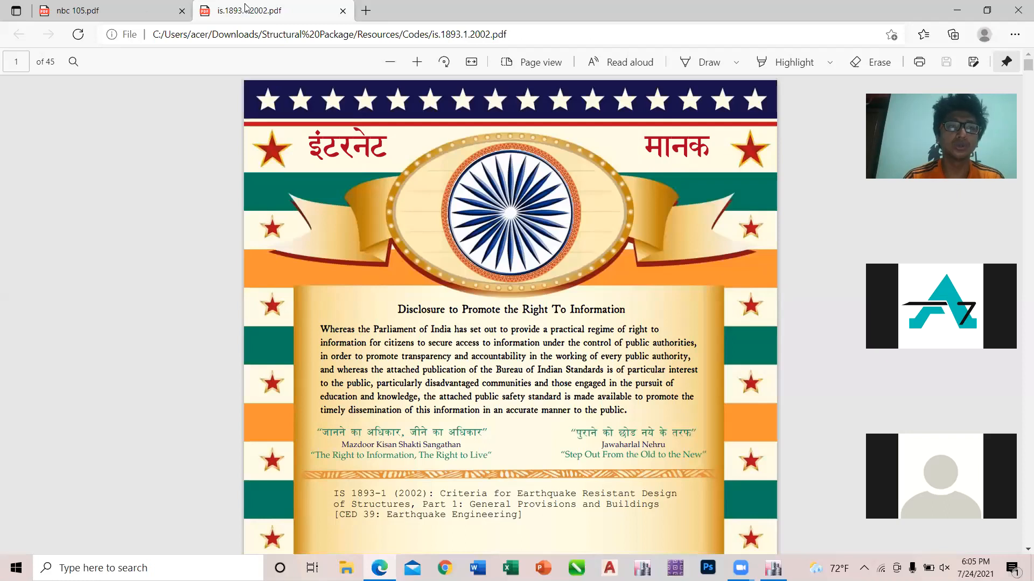
pyautogui.click(179, 5)
pyautogui.click(242, 10)
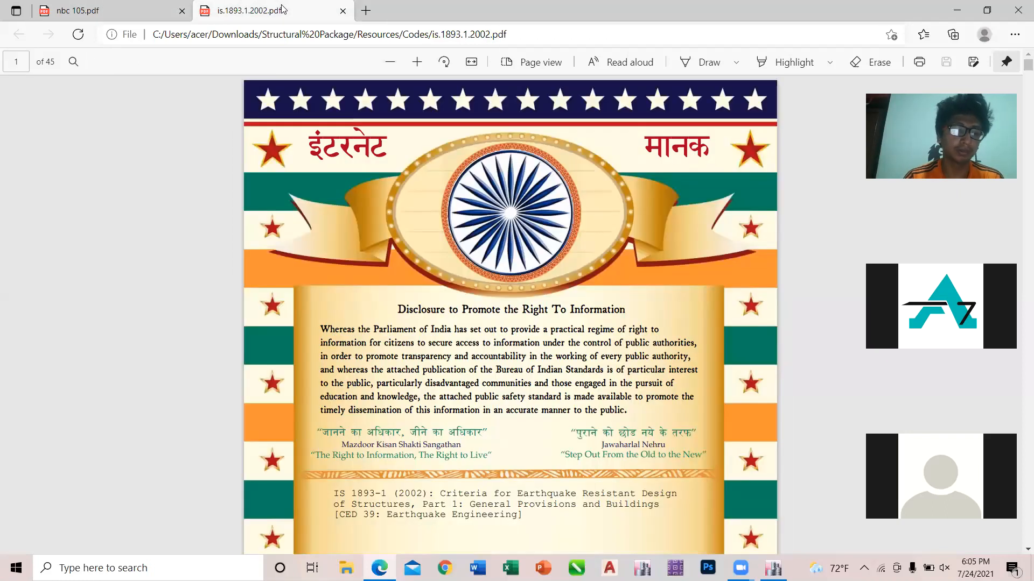
pyautogui.scroll(-1, 349, 157)
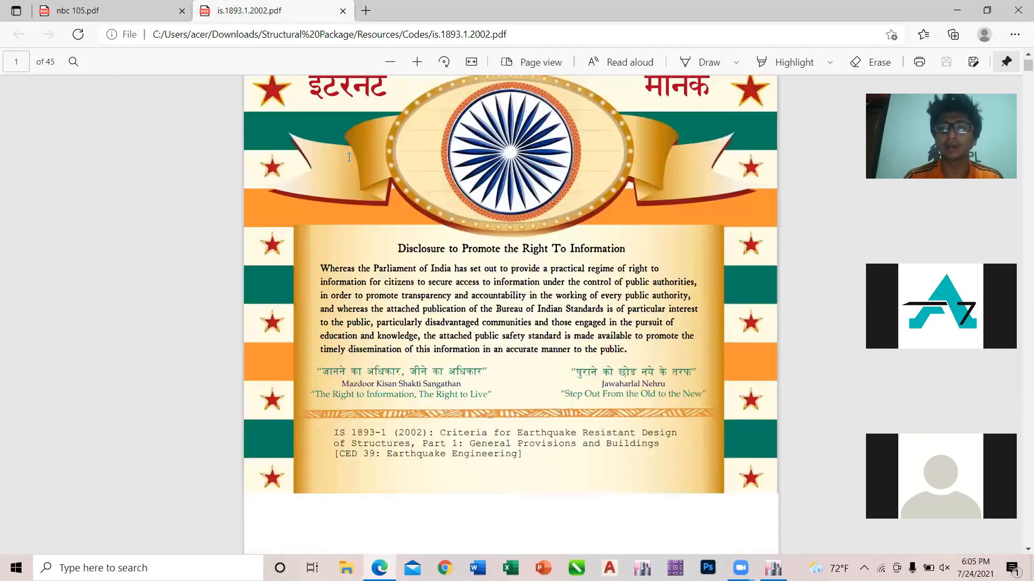
pyautogui.scroll(-6, 349, 156)
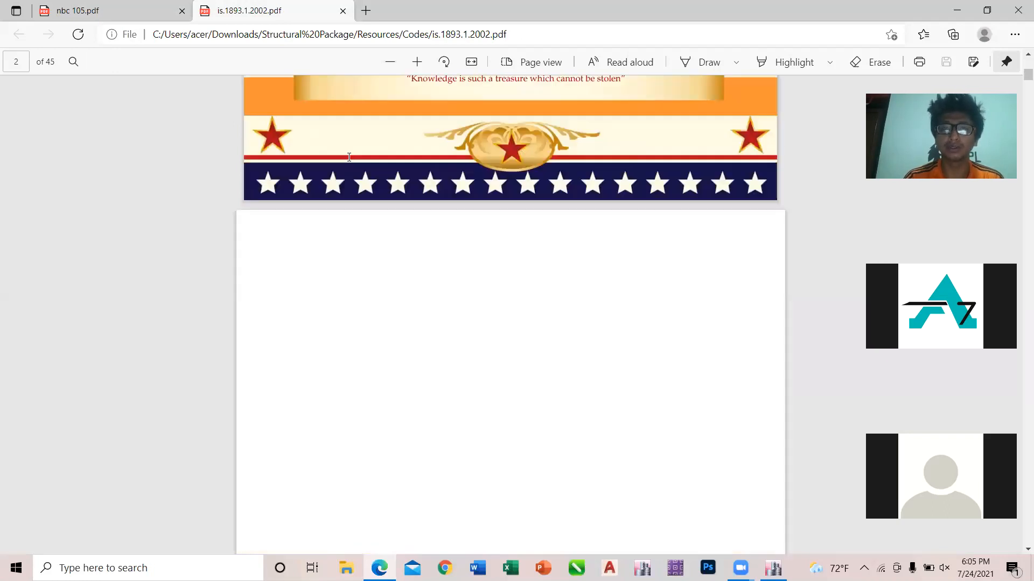
# In nbc 105.pdf, find section 4.5 and select the design load combinations for the Limit State Method
pyautogui.click(123, 7)
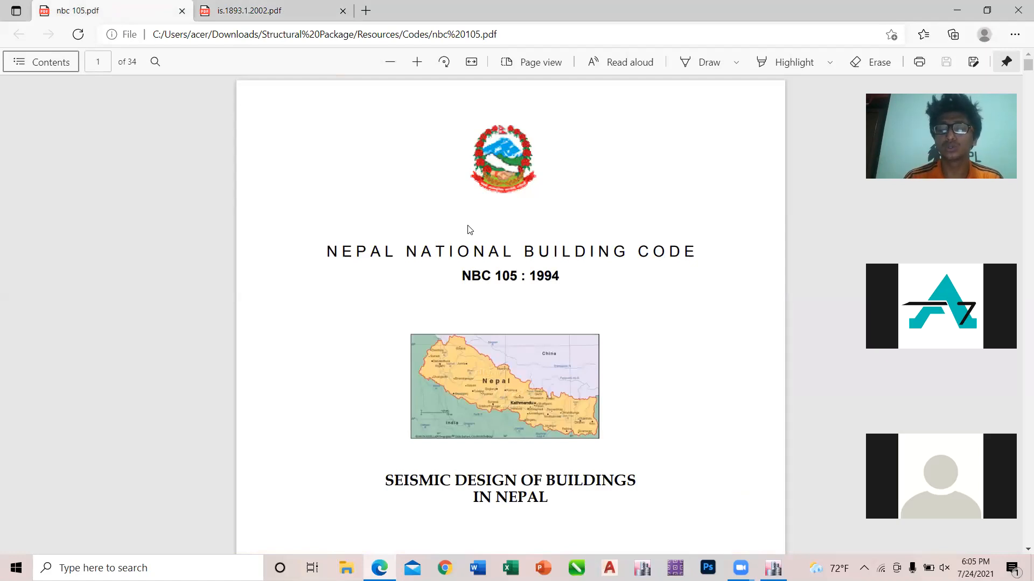
pyautogui.scroll(-1, 469, 230)
pyautogui.scroll(-3, 469, 230)
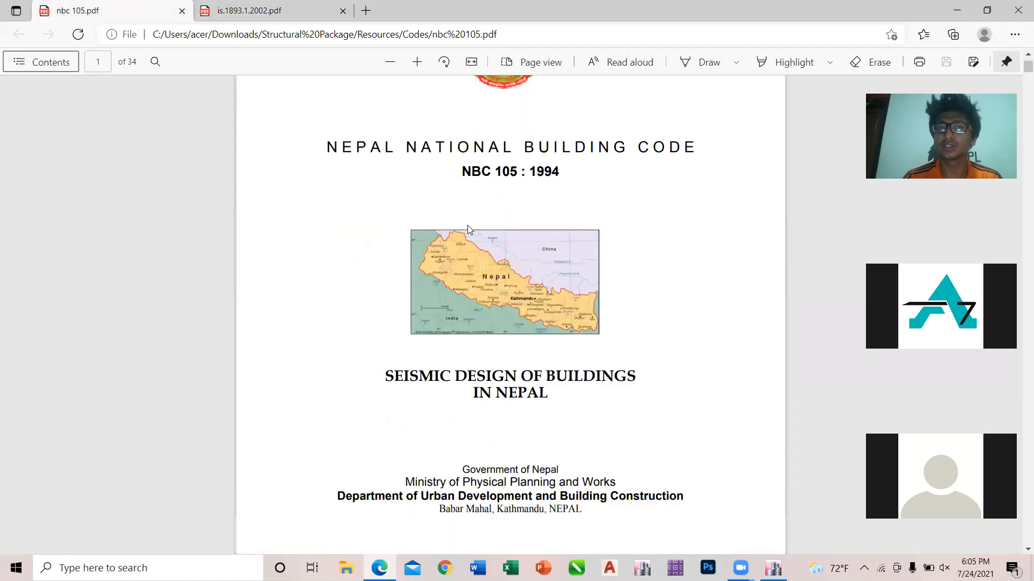
pyautogui.scroll(-10, 469, 230)
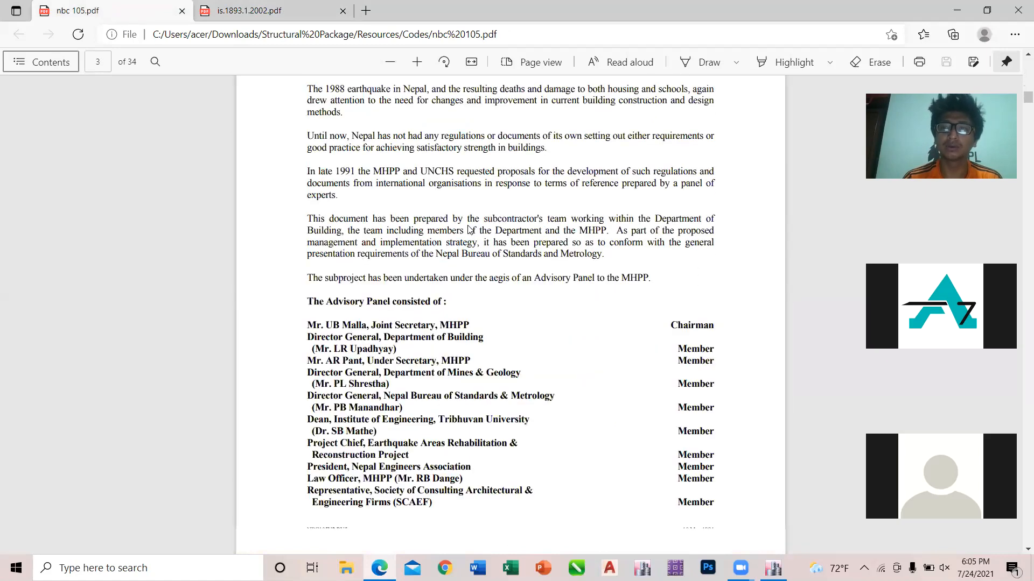
pyautogui.scroll(-20, 470, 230)
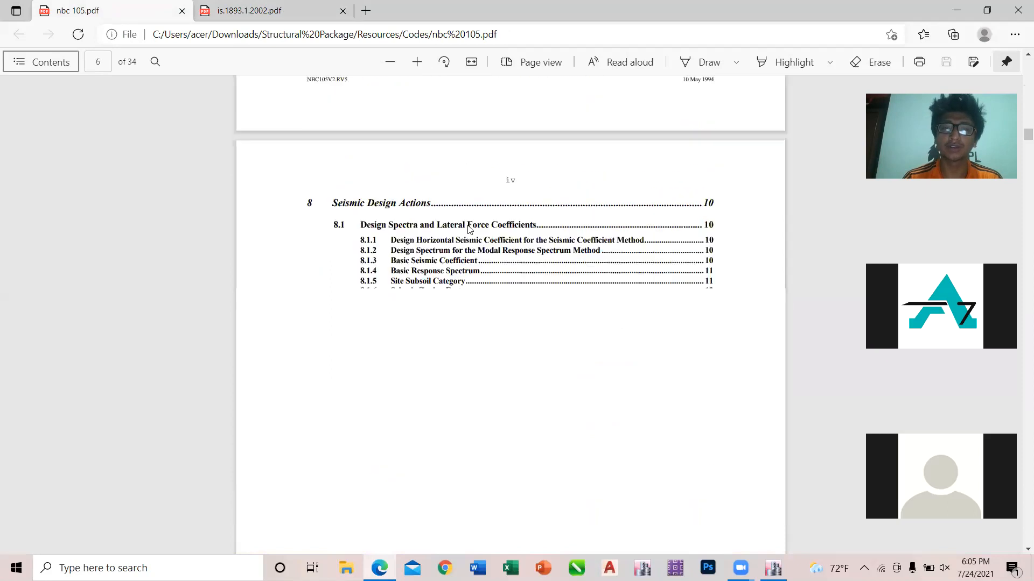
pyautogui.scroll(-10, 470, 230)
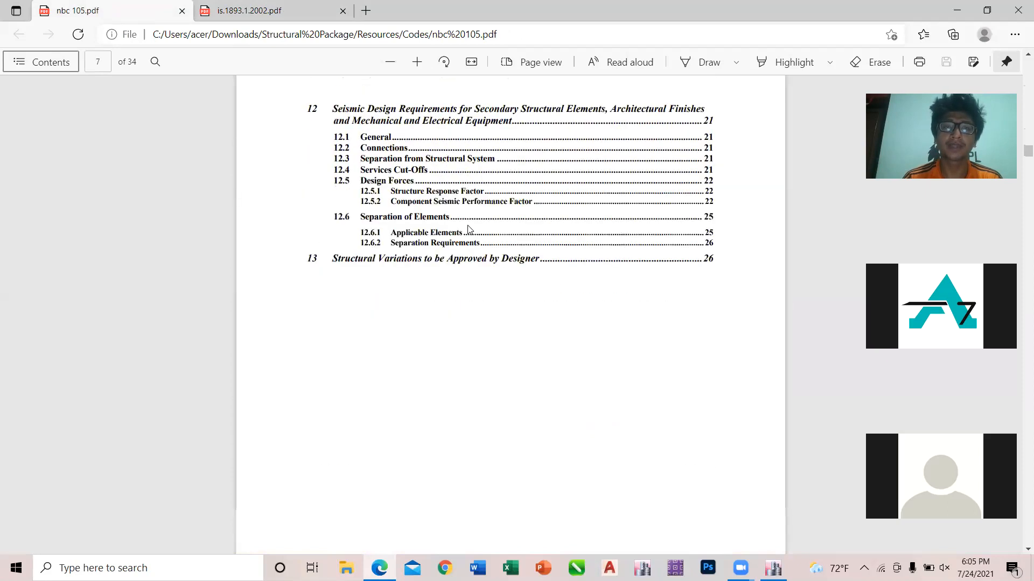
pyautogui.scroll(-5, 469, 229)
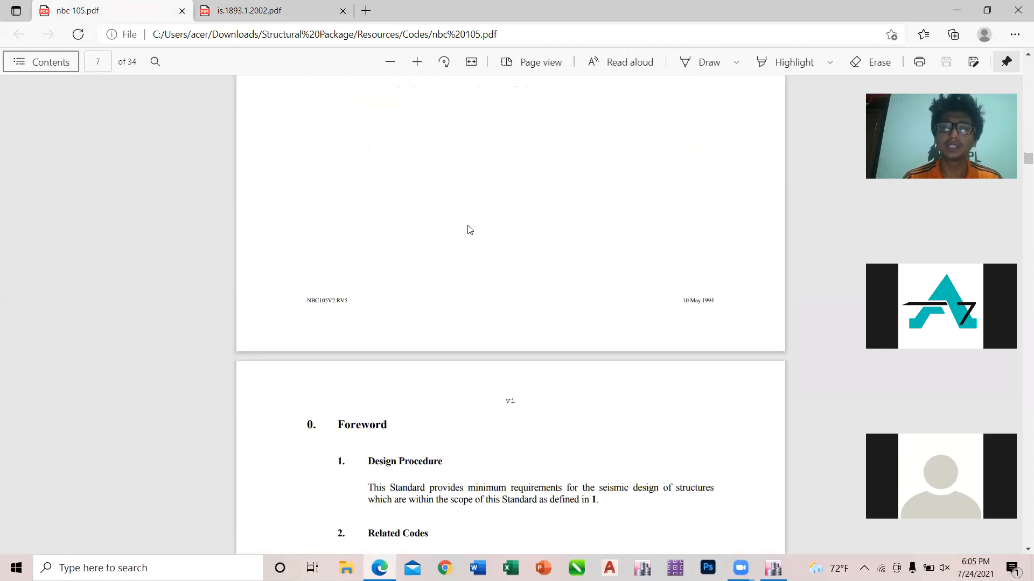
pyautogui.scroll(-1, 469, 230)
pyautogui.scroll(-9, 470, 230)
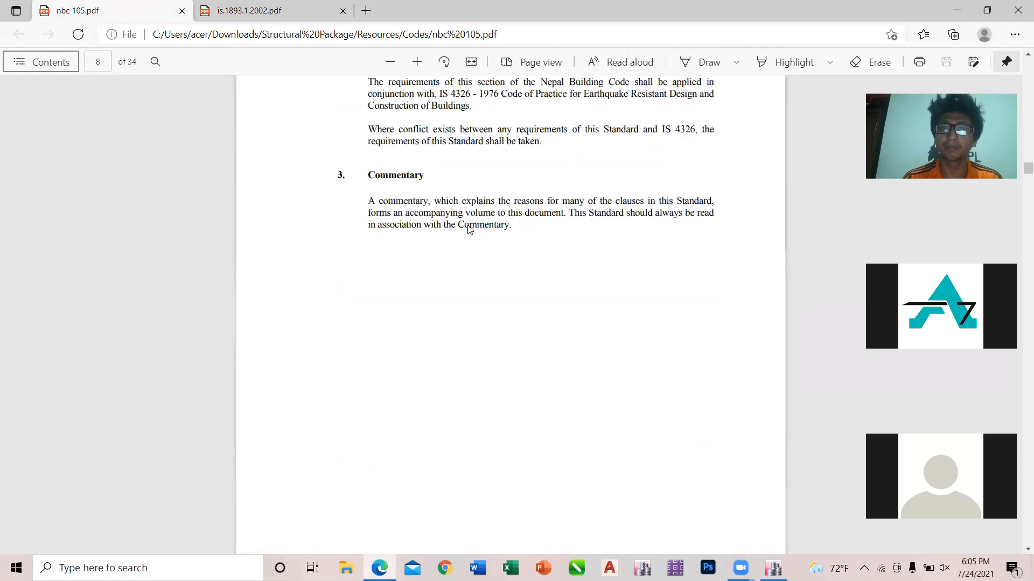
pyautogui.scroll(-6, 469, 229)
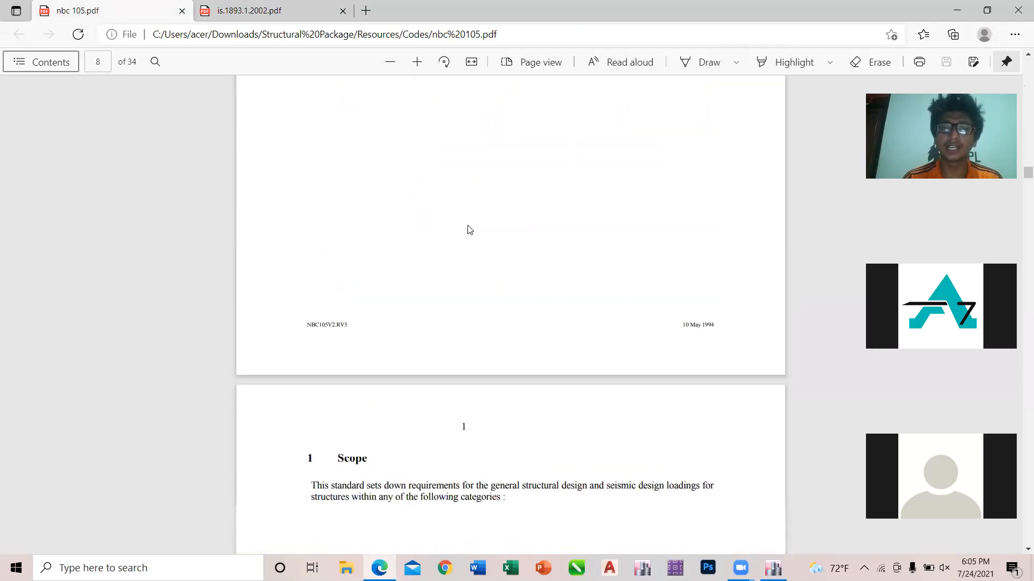
pyautogui.scroll(-9, 469, 230)
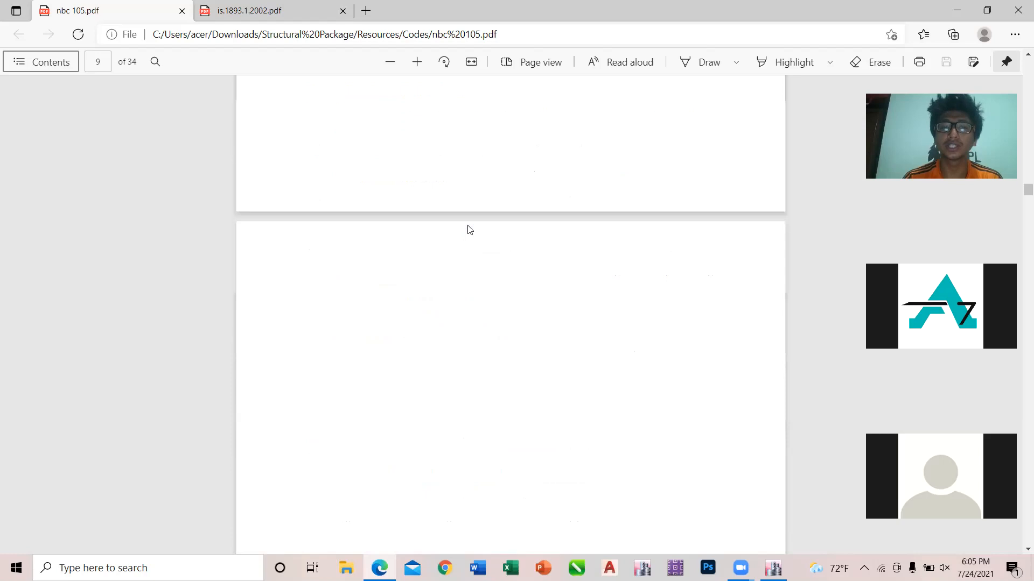
pyautogui.scroll(-10, 469, 230)
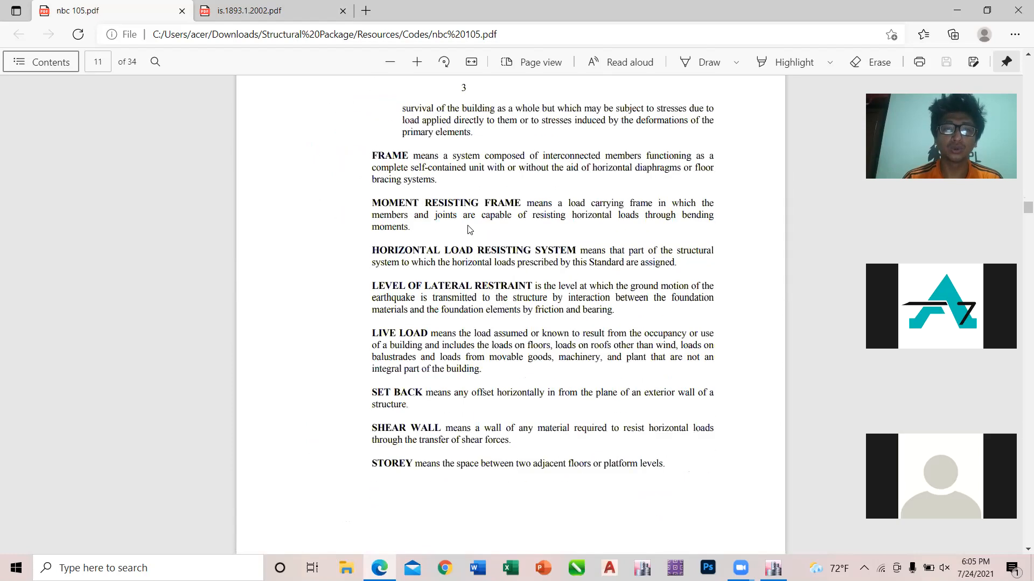
pyautogui.scroll(-20, 469, 230)
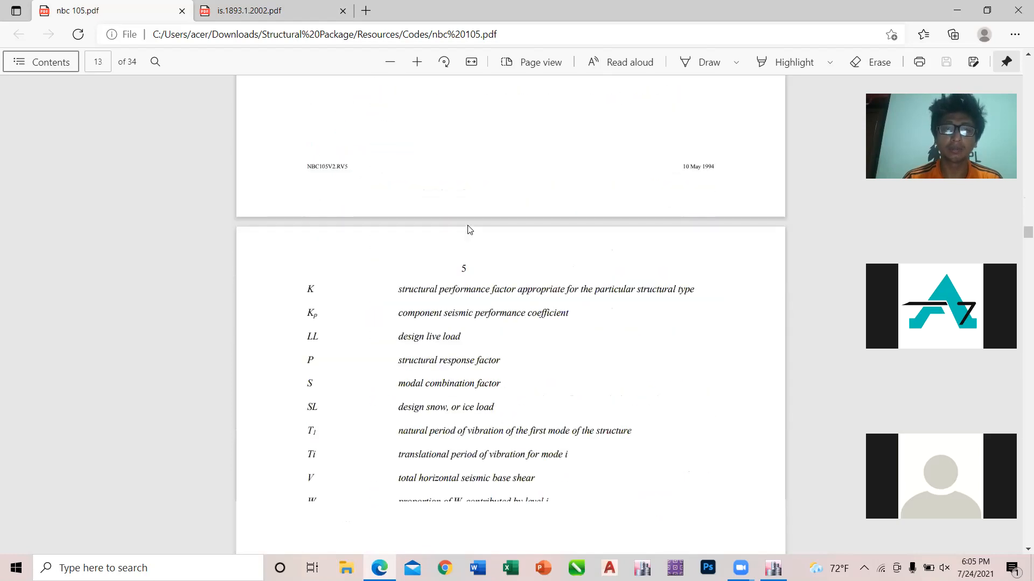
pyautogui.scroll(-15, 470, 230)
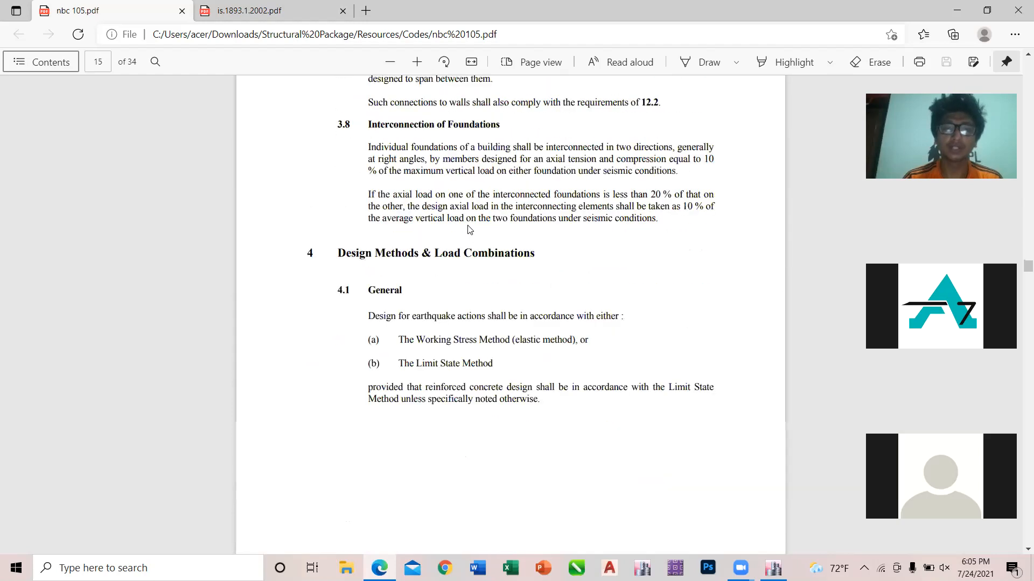
pyautogui.scroll(-10, 469, 230)
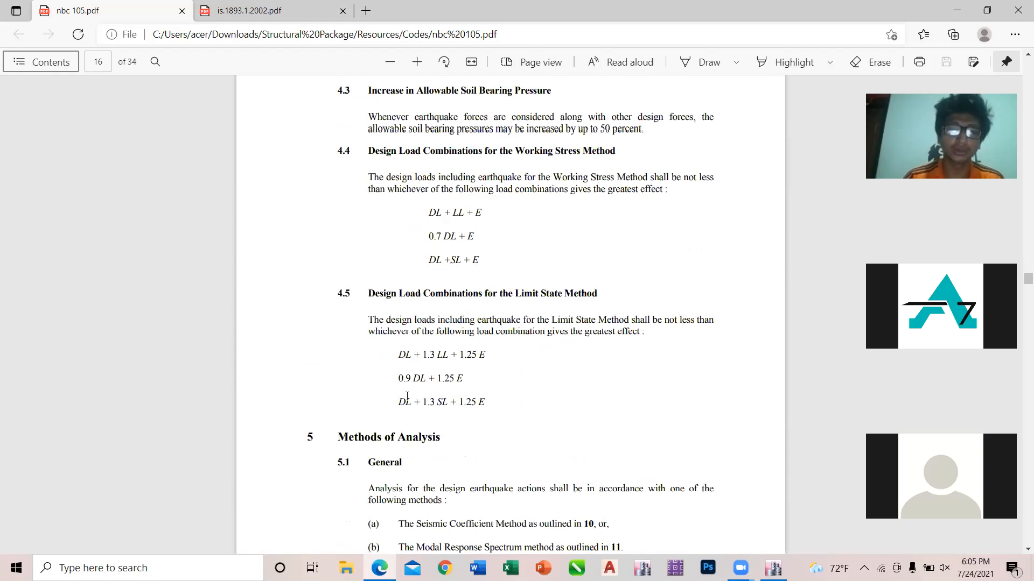
pyautogui.moveTo(398, 355); pyautogui.dragTo(495, 407)
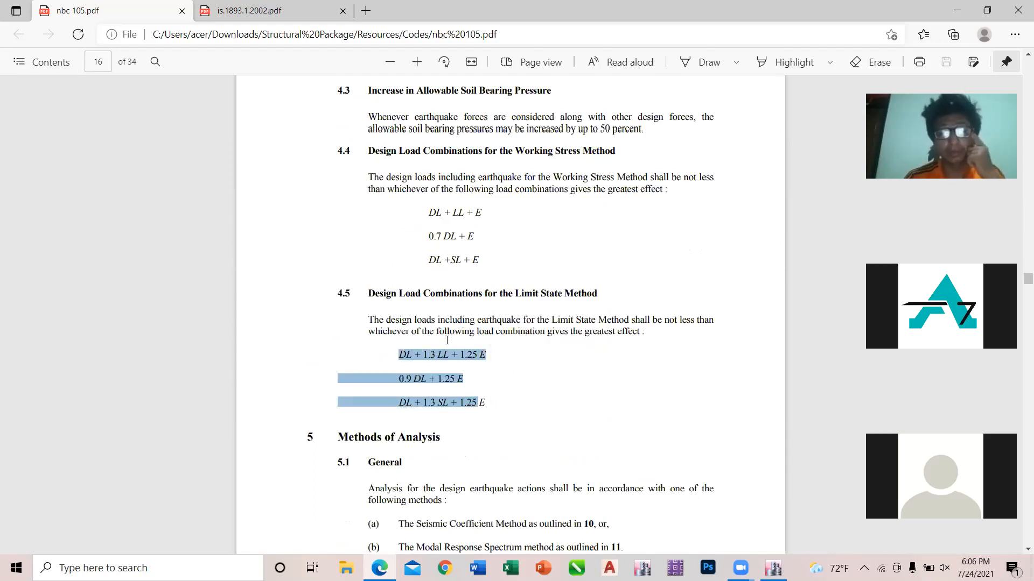
# On a blank whiteboard, draw a freehand vertical dividing line down the middle and add the heading IS 1893 beside it
pyautogui.click(458, 373)
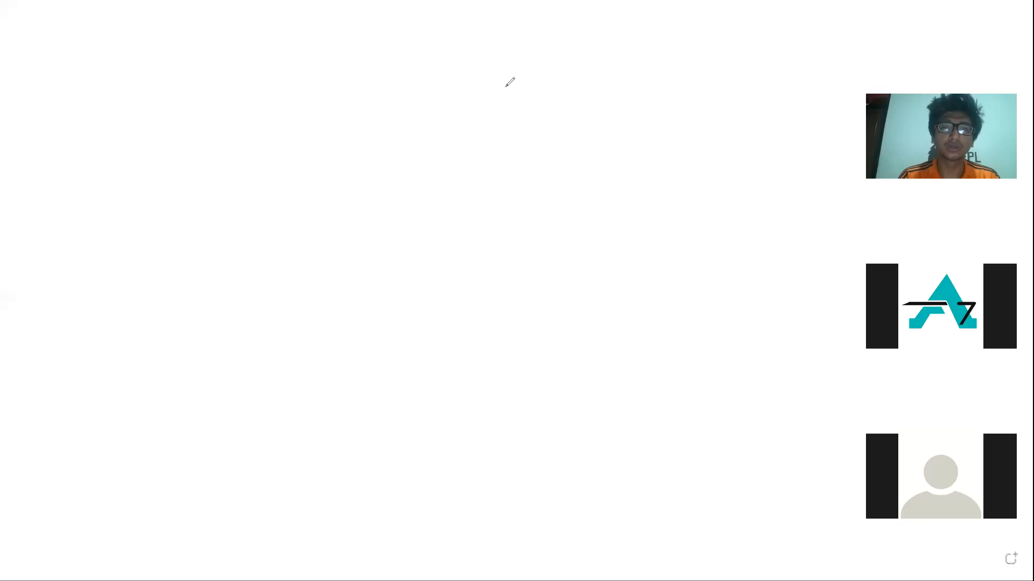
pyautogui.moveTo(506, 89)
pyautogui.mouseDown()
pyautogui.moveTo(503, 365)
pyautogui.moveTo(542, 561)
pyautogui.mouseUp()
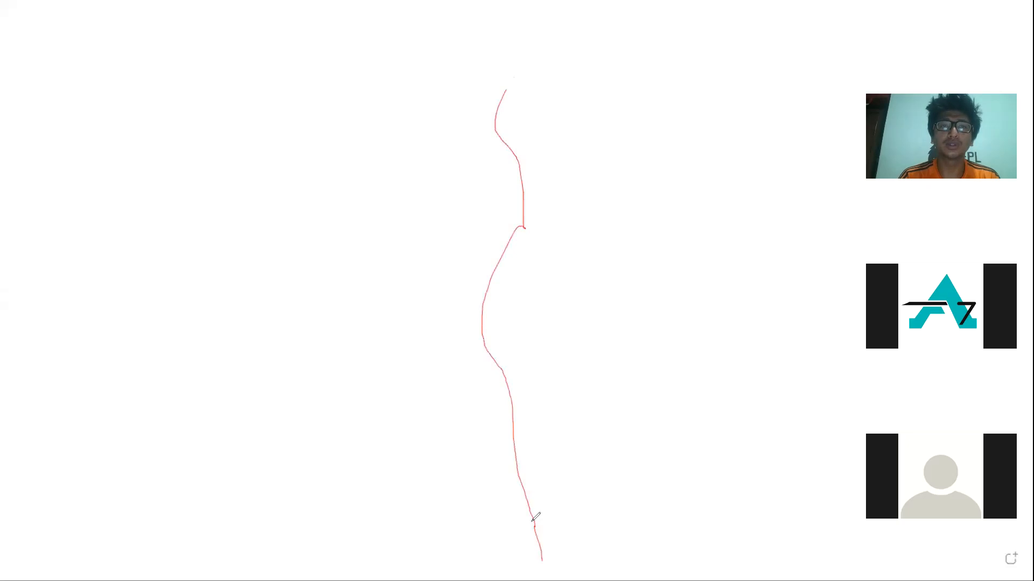
pyautogui.click(93, 135)
pyautogui.write('IS')
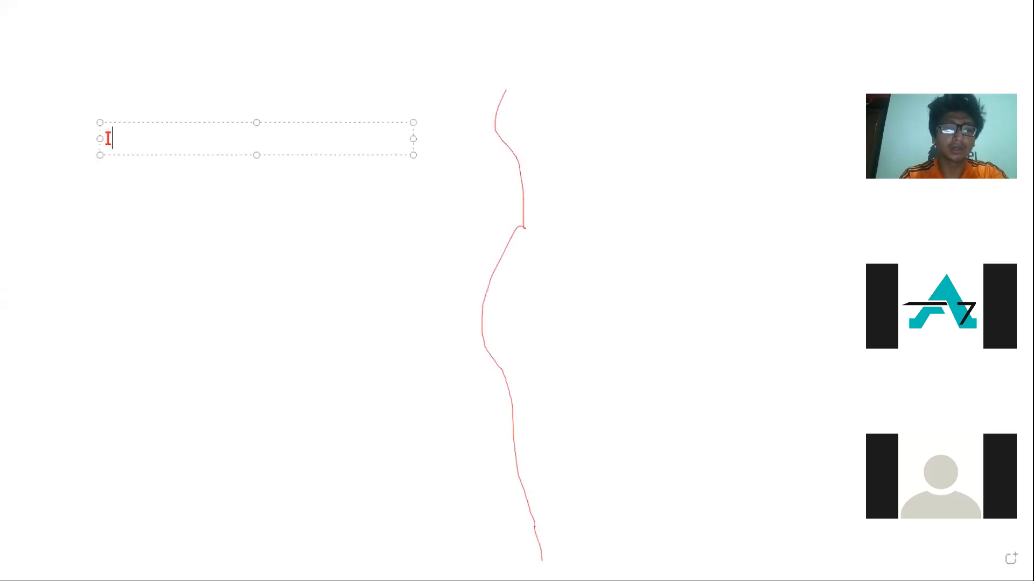
pyautogui.write('893')
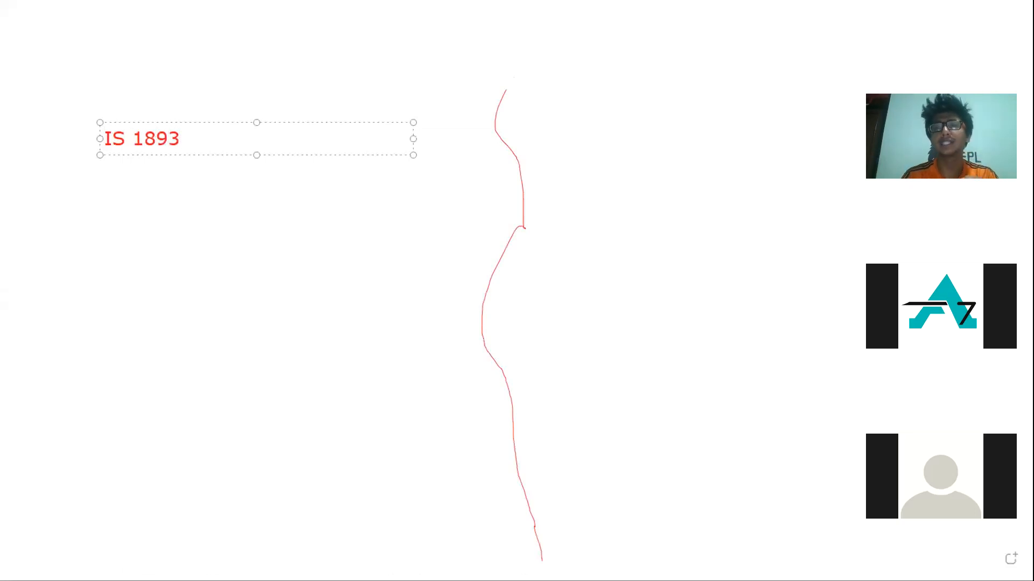
pyautogui.click(128, 243)
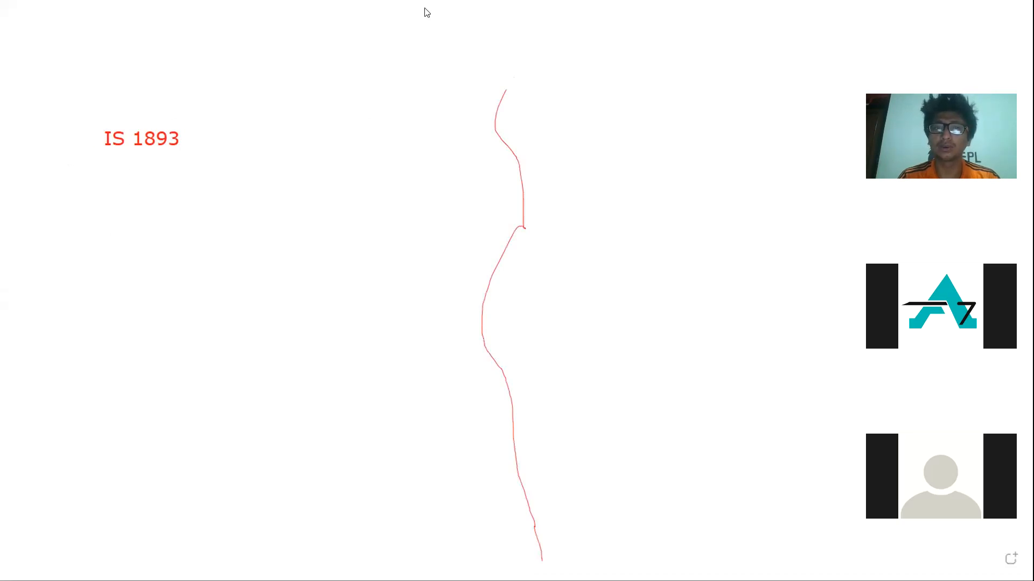
# Add the heading NBC 105 on the other side of the dividing line
pyautogui.click(585, 125)
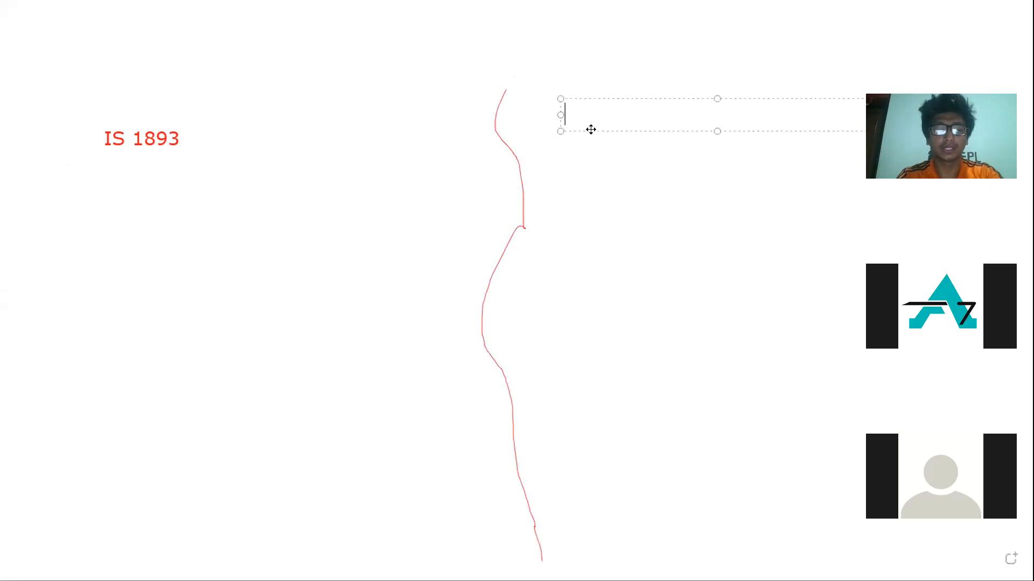
pyautogui.write('NBC')
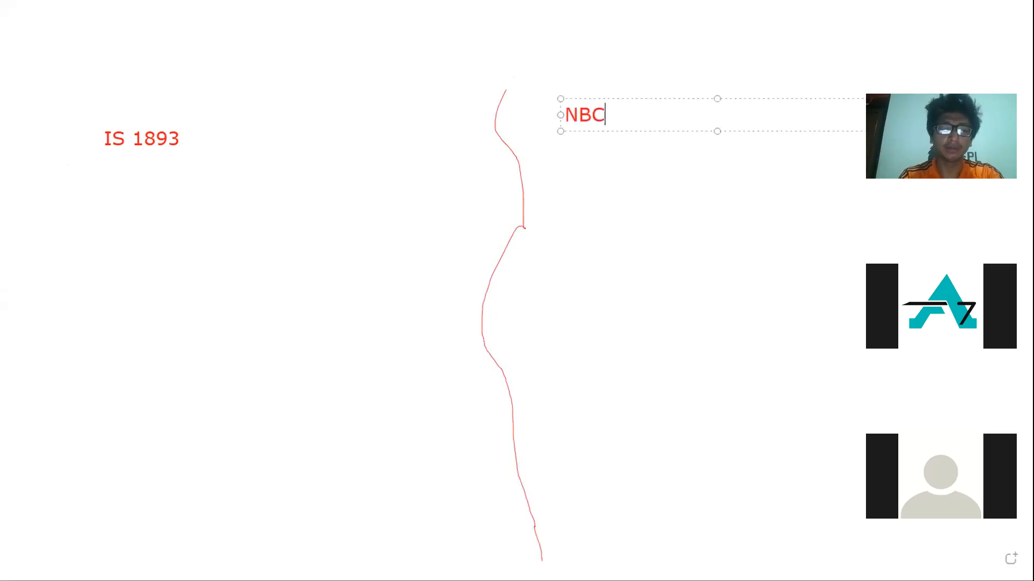
pyautogui.write(' 105')
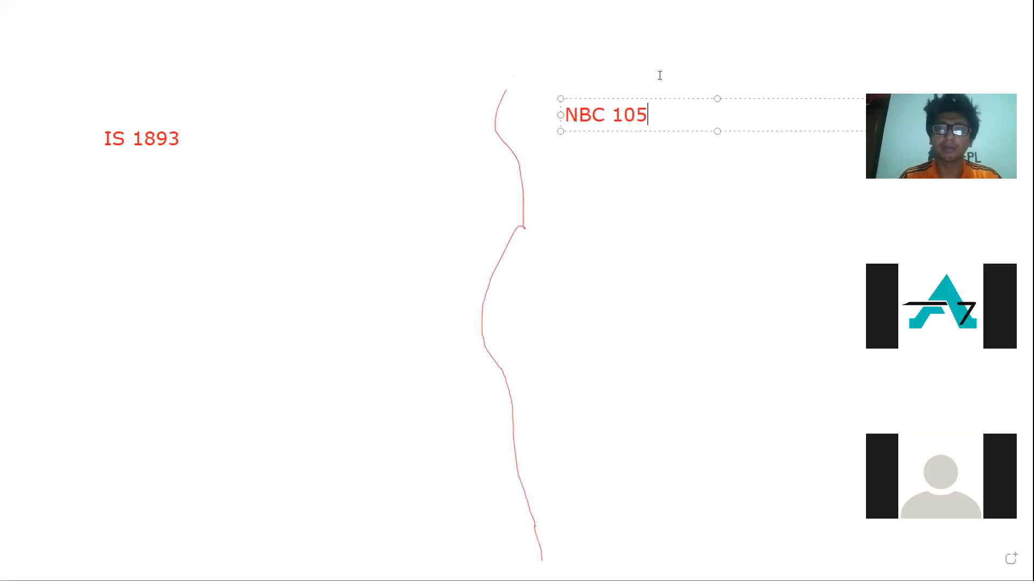
pyautogui.click(293, 221)
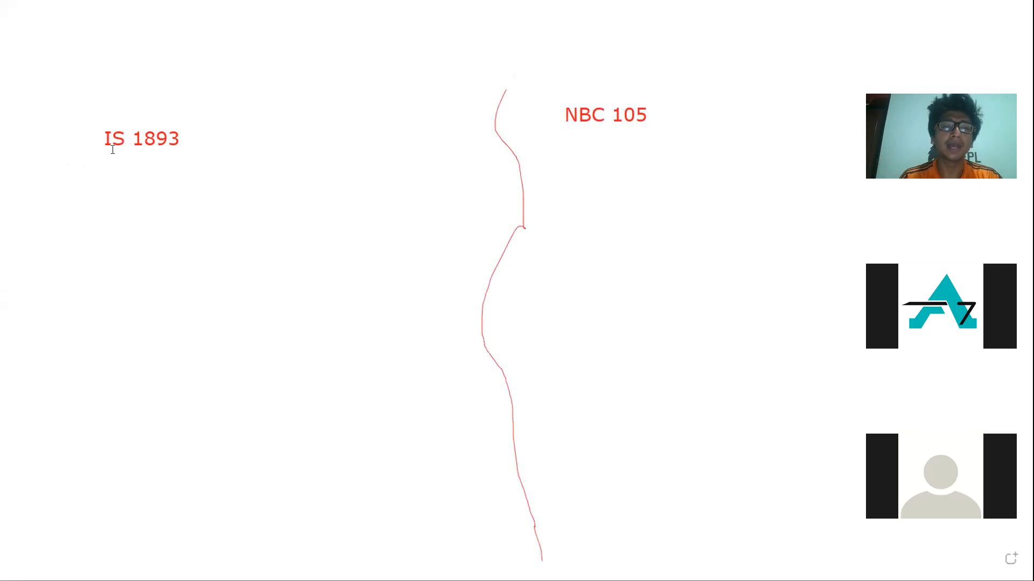
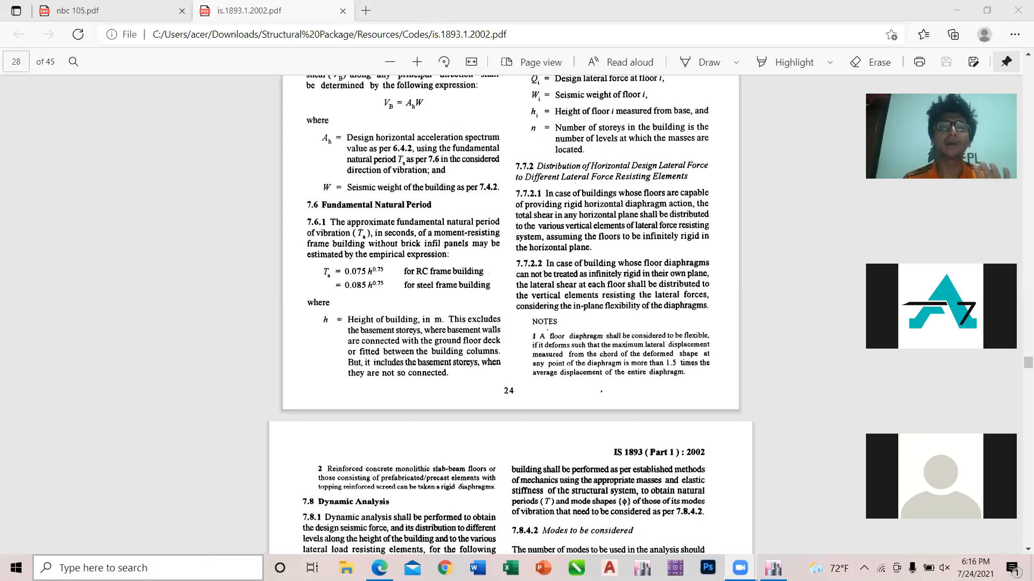
# Switch to Calculator and compute the fundamental natural period as 0.075 × (2.87 ^ 0.75)
pyautogui.press('super')
pyautogui.write('calc')
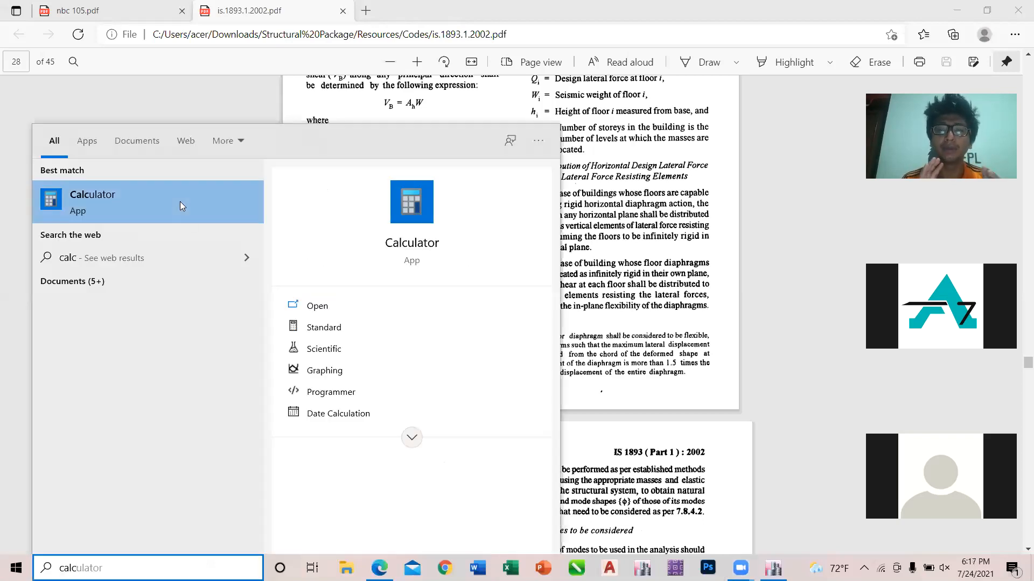
pyautogui.click(180, 203)
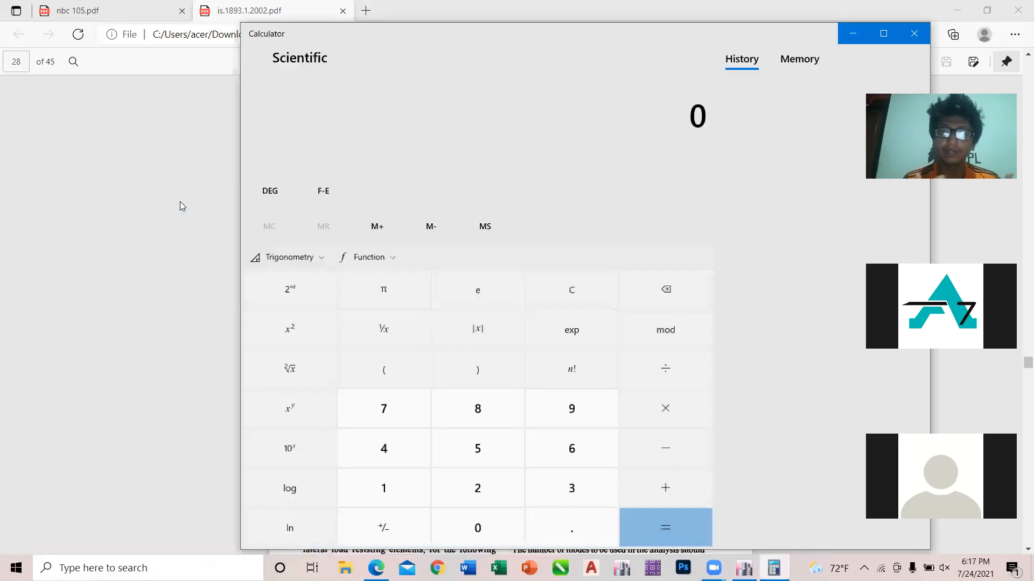
pyautogui.write('0.075')
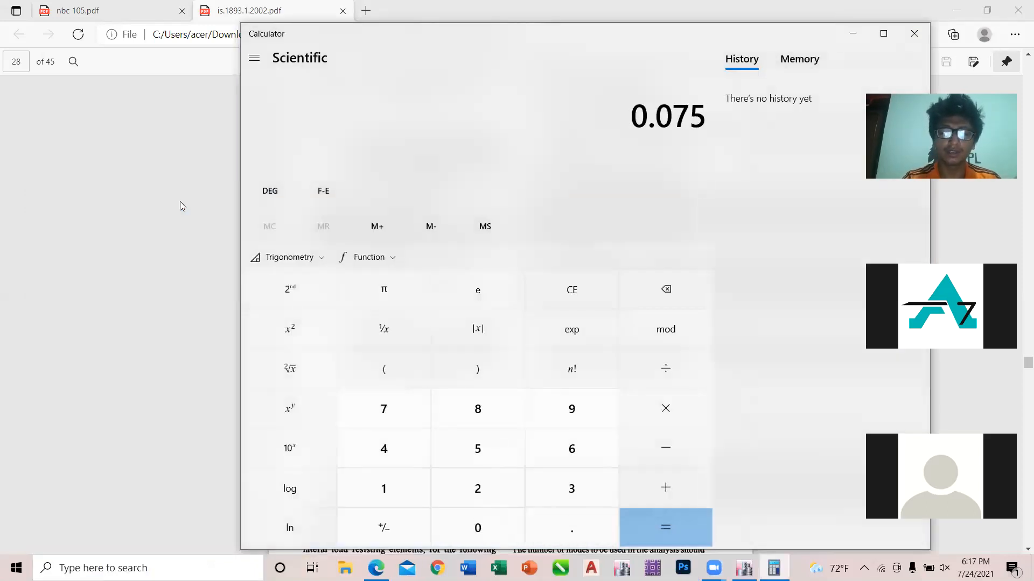
pyautogui.press('*')
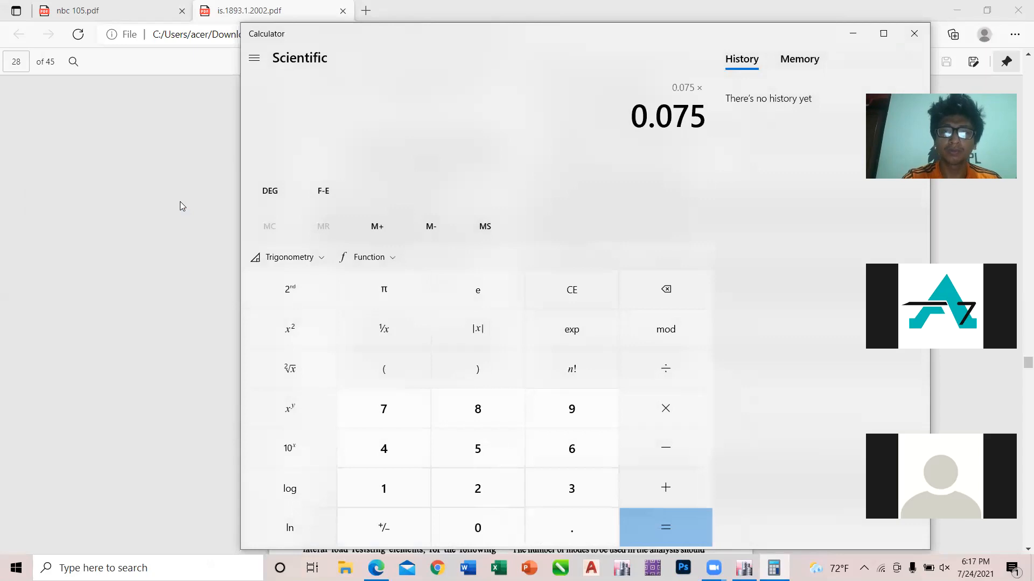
pyautogui.press('(')
pyautogui.write('2.87')
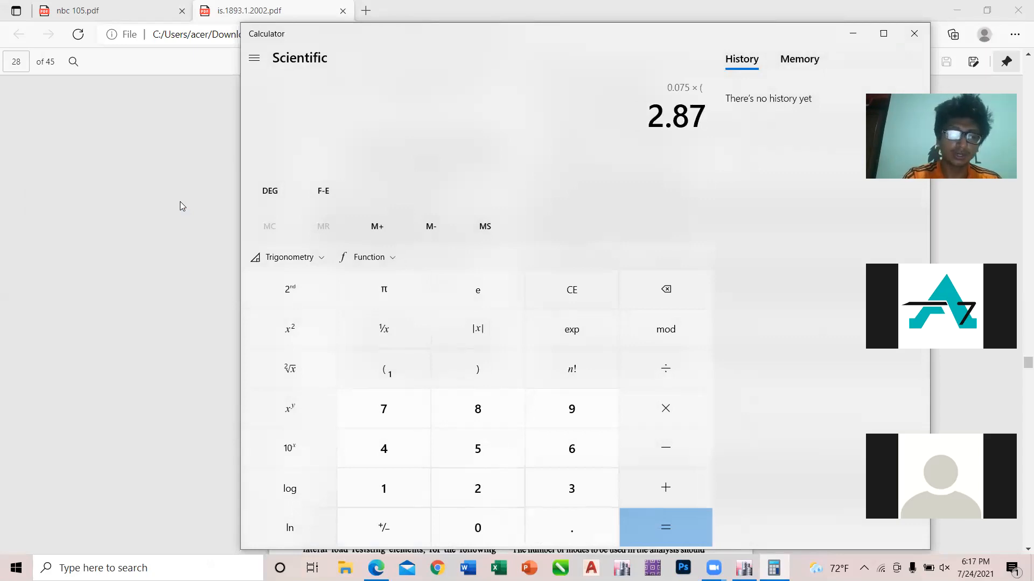
pyautogui.press('^')
pyautogui.write('0.75')
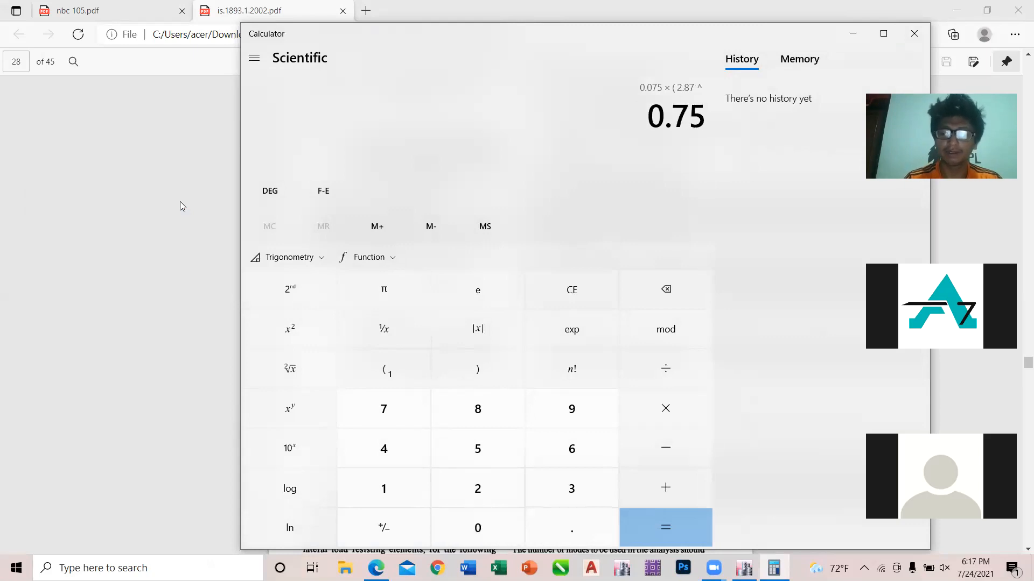
pyautogui.press(')')
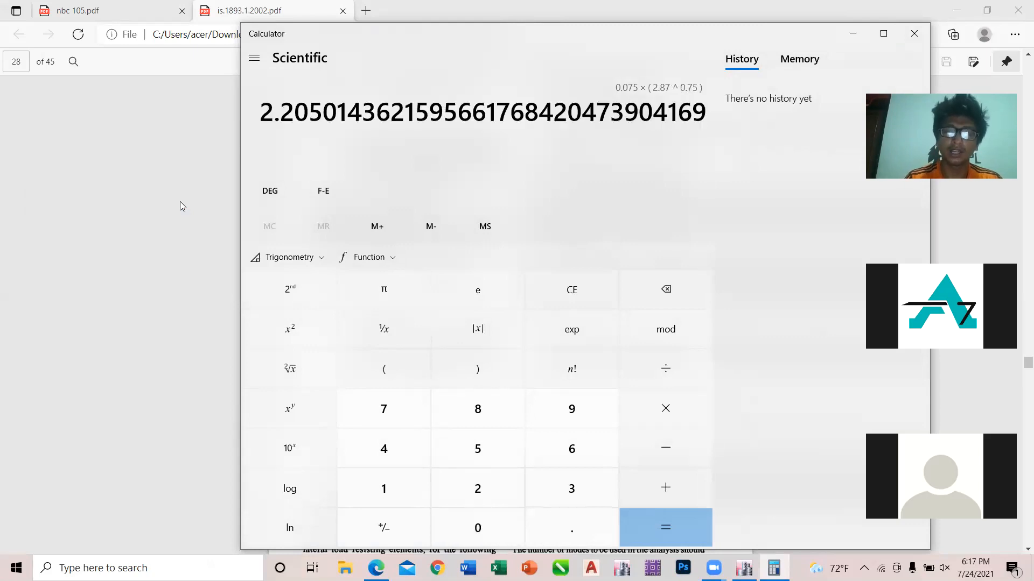
pyautogui.press('Return')
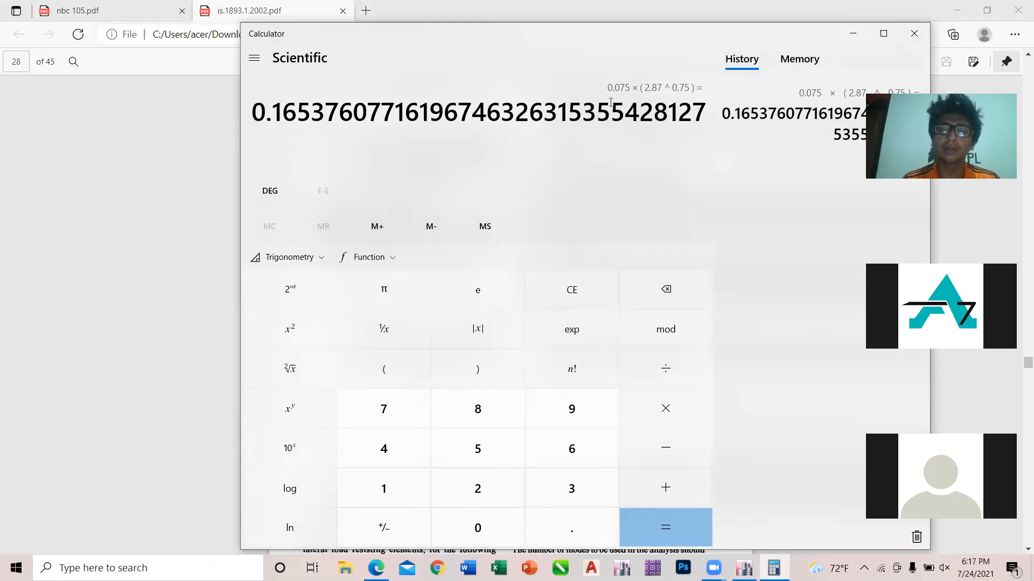
pyautogui.write('0.075*')
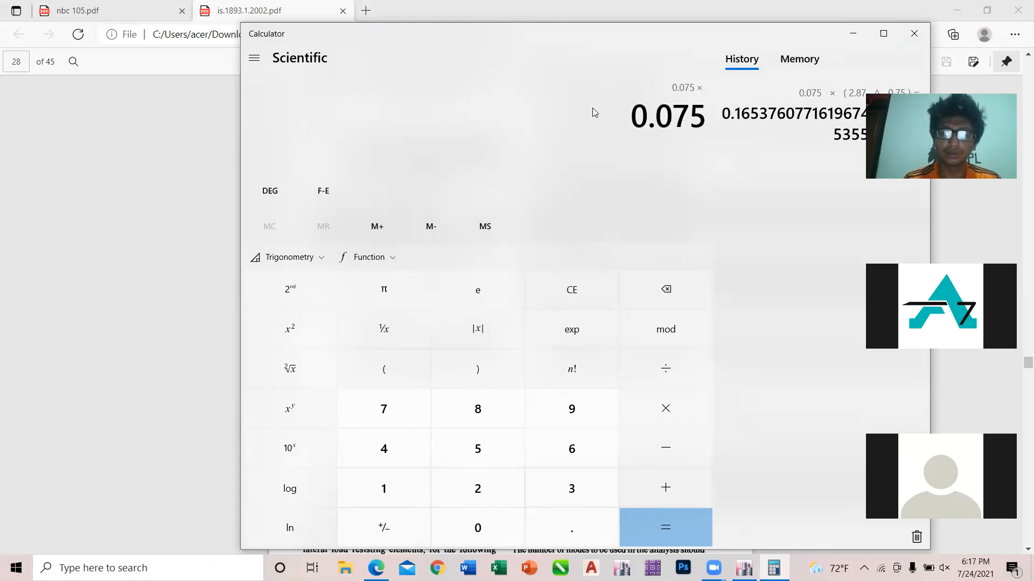
pyautogui.write('0.075*')
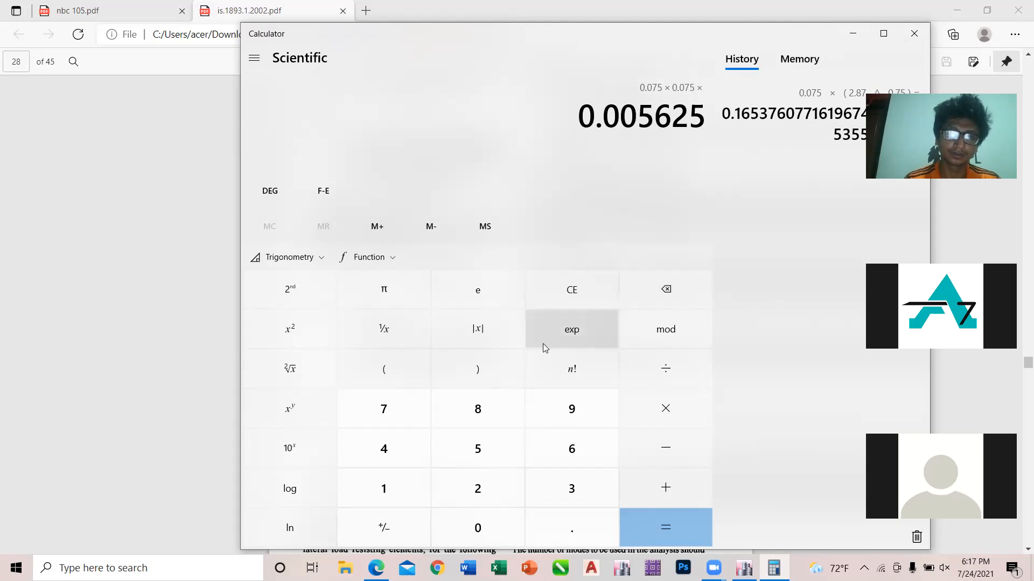
pyautogui.click(572, 289)
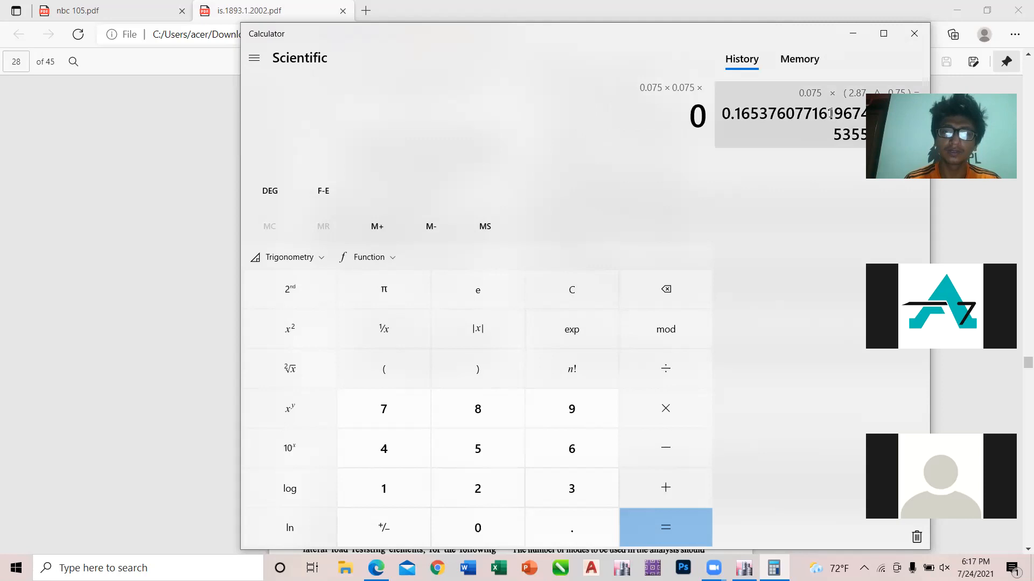
pyautogui.click(799, 59)
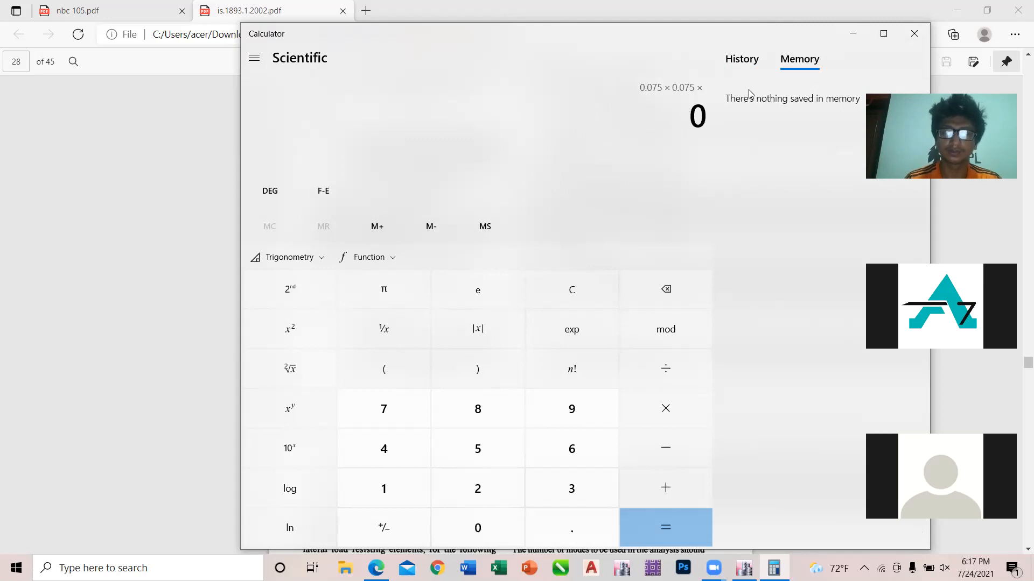
pyautogui.click(673, 410)
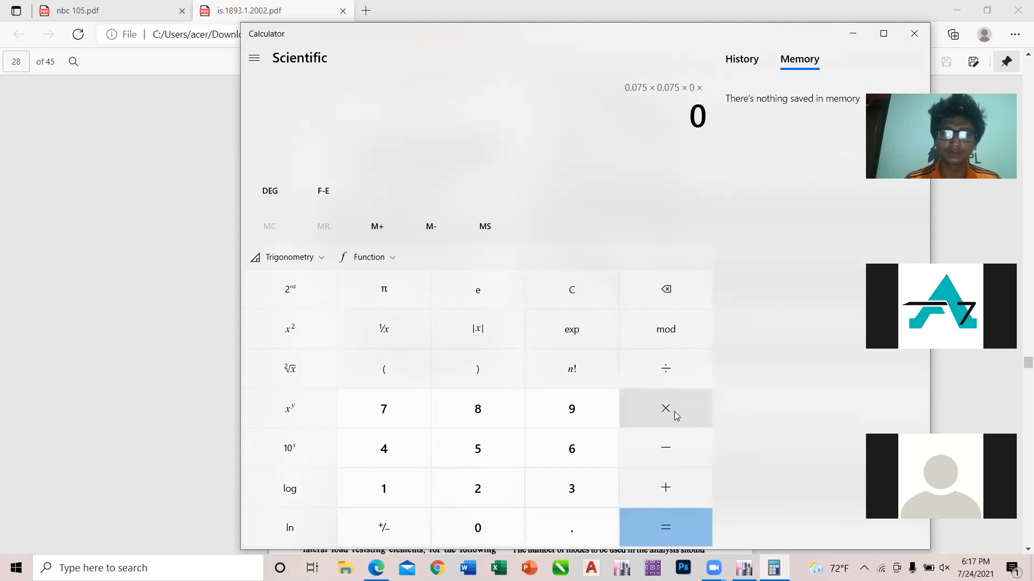
pyautogui.click(497, 531)
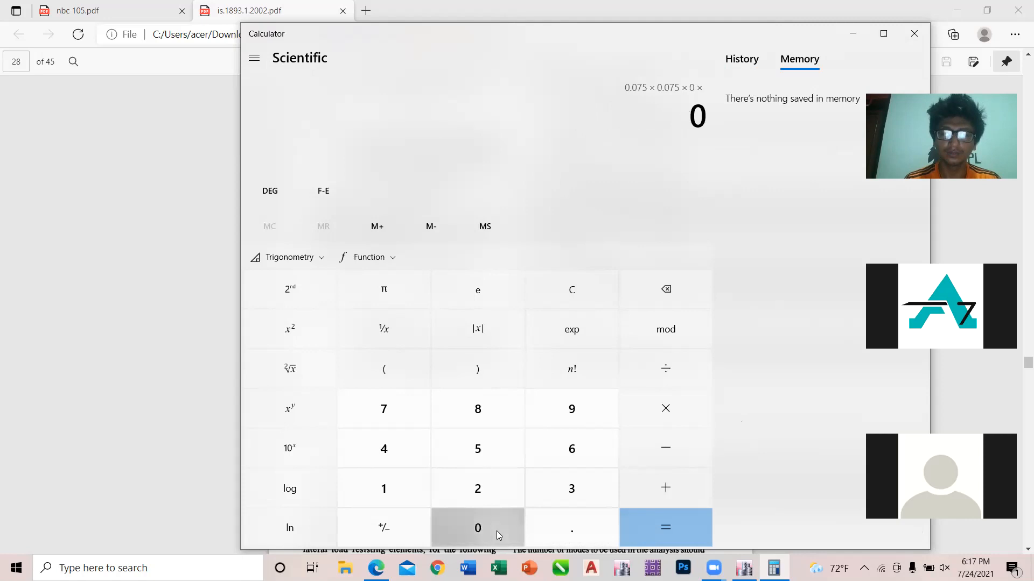
pyautogui.click(678, 518)
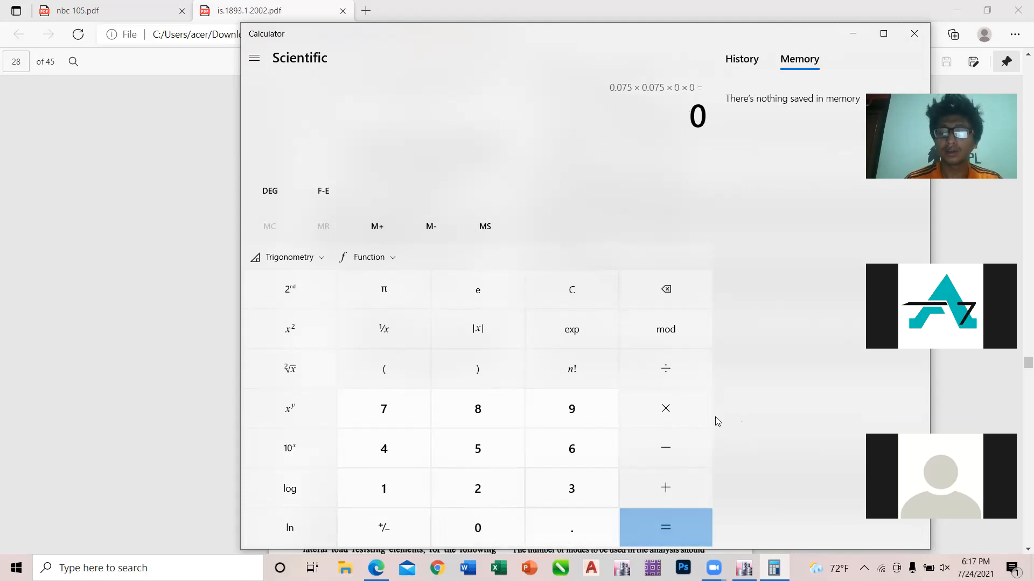
# Compute the fundamental natural period as 0.075 × (8.62 ^ 0.75) and highlight the result's digits up to the third decimal
pyautogui.write('.075')
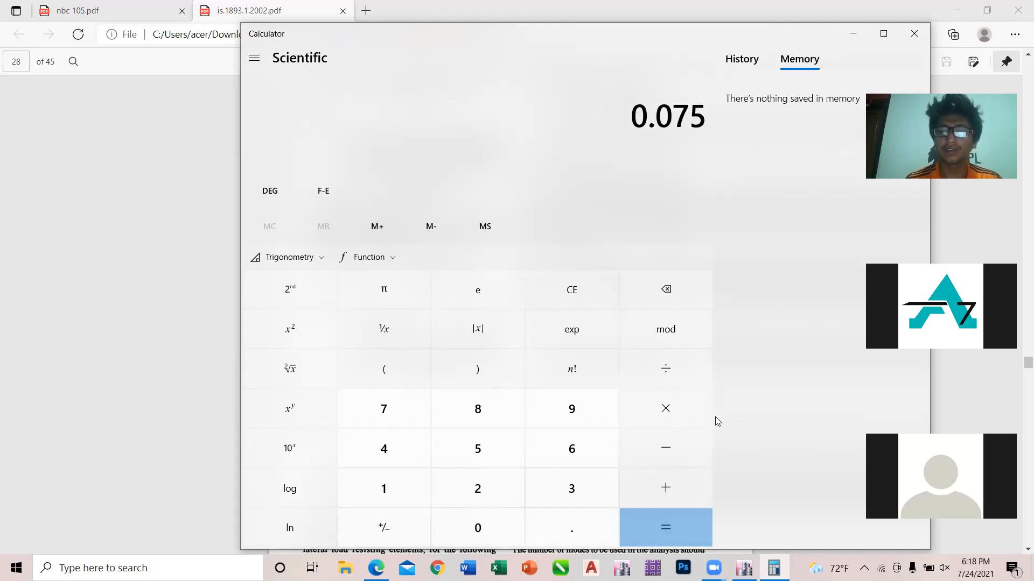
pyautogui.press('*')
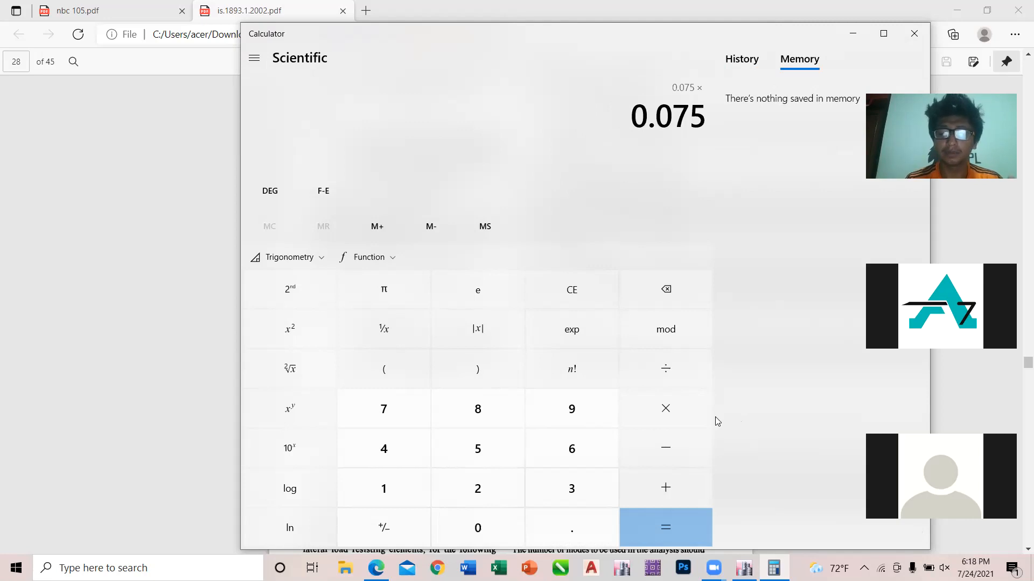
pyautogui.press('(')
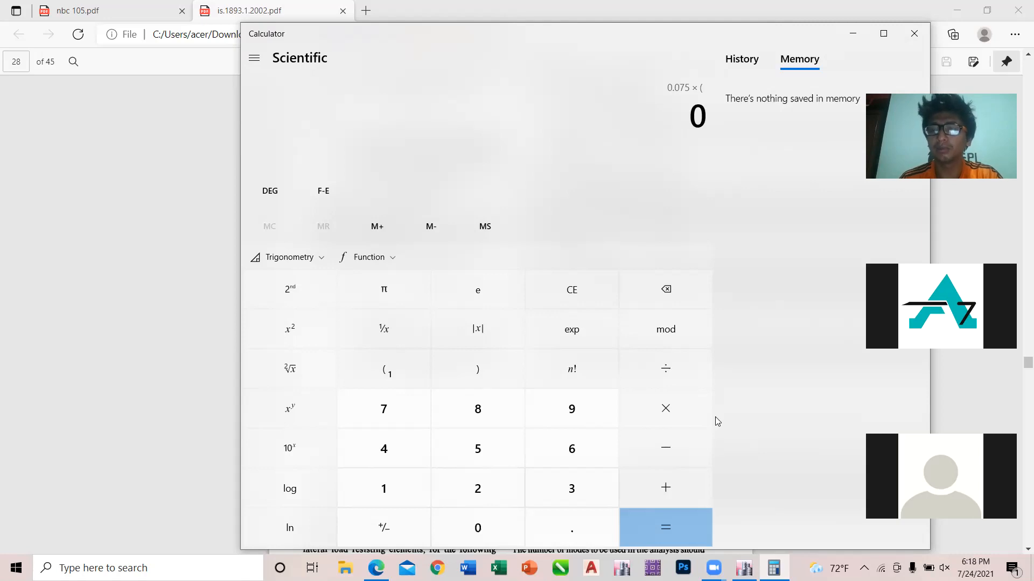
pyautogui.write('8.62')
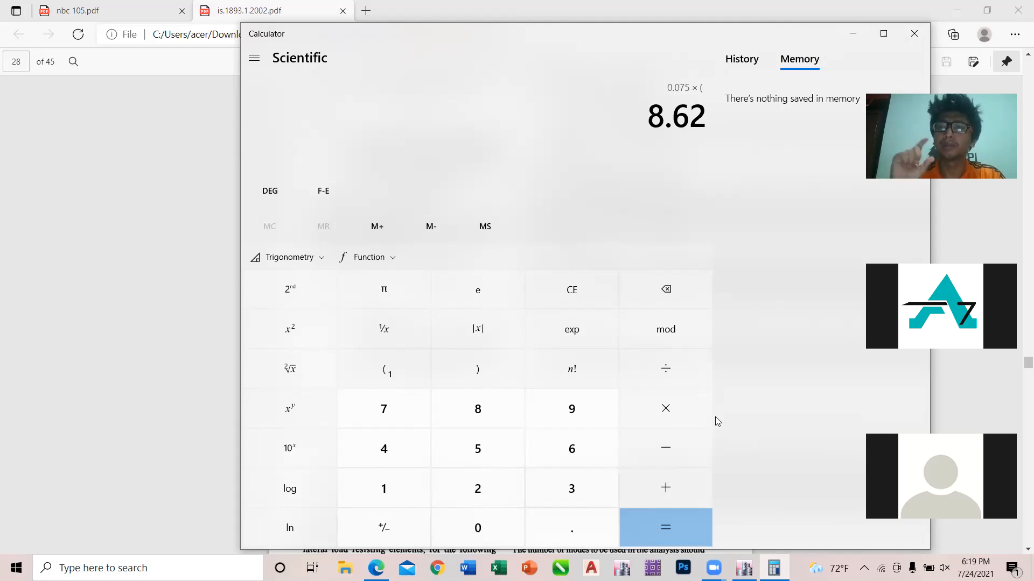
pyautogui.write('^0.75')
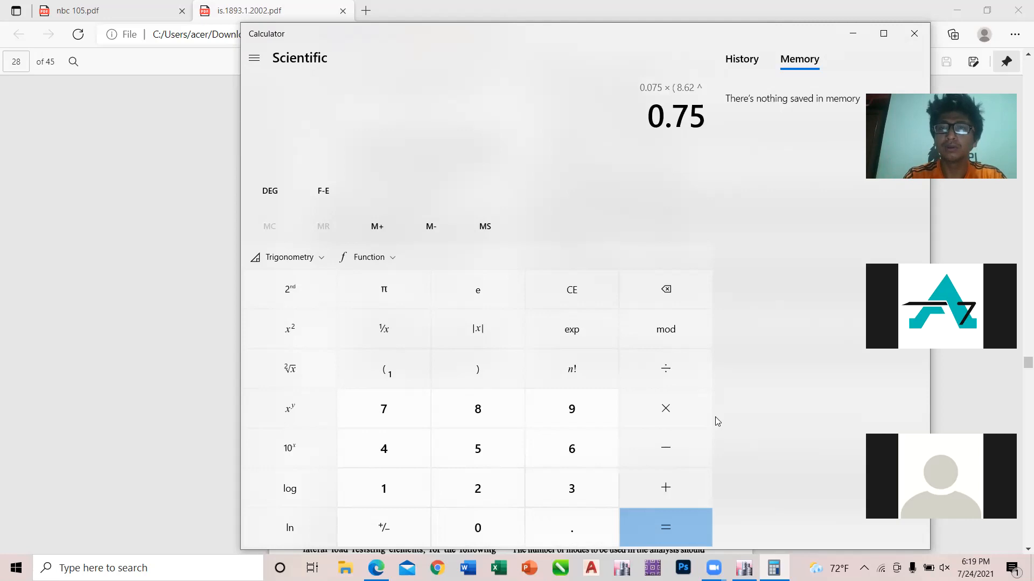
pyautogui.write('0')
pyautogui.press('BackSpace')
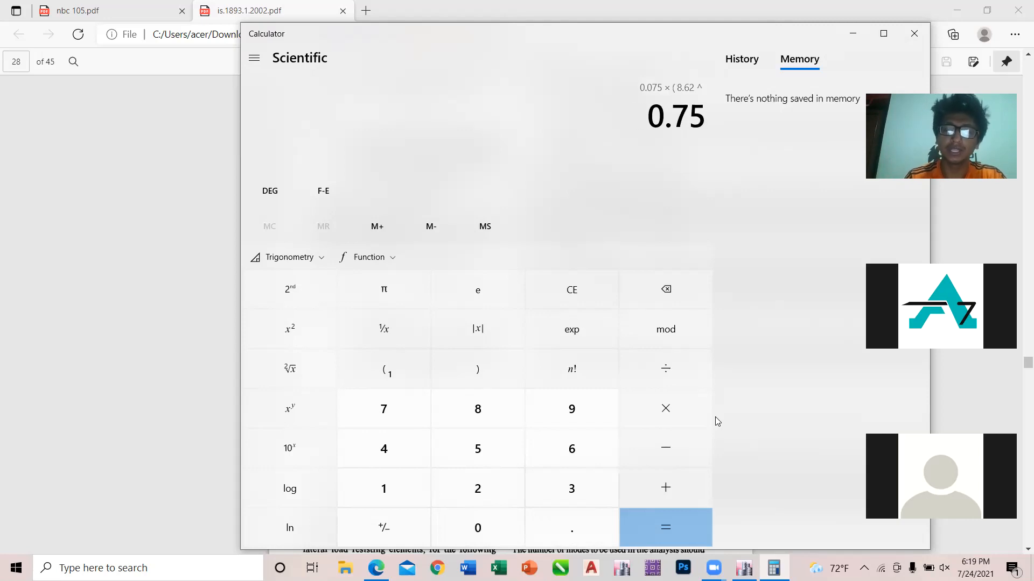
pyautogui.write(')')
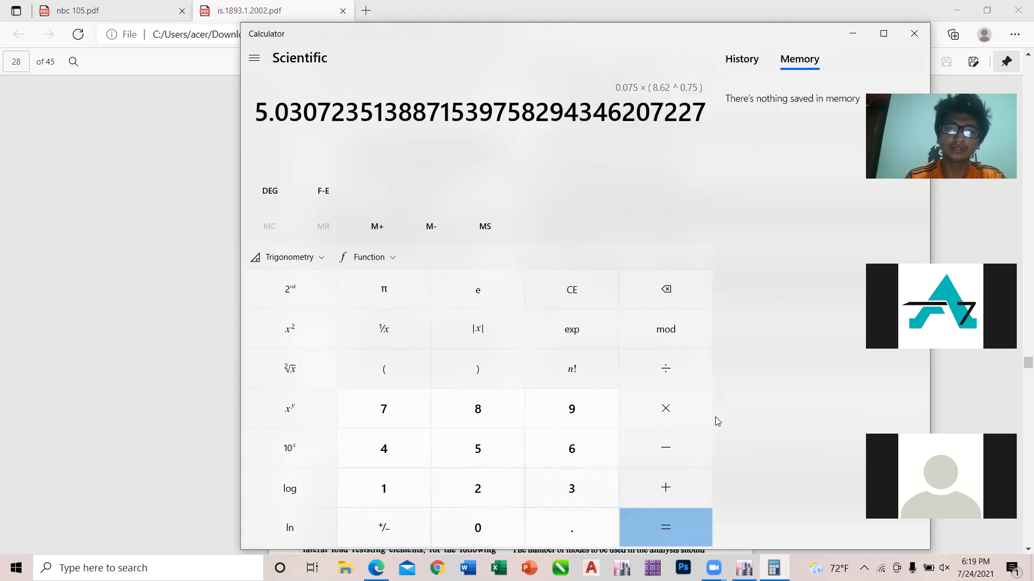
pyautogui.press('Return')
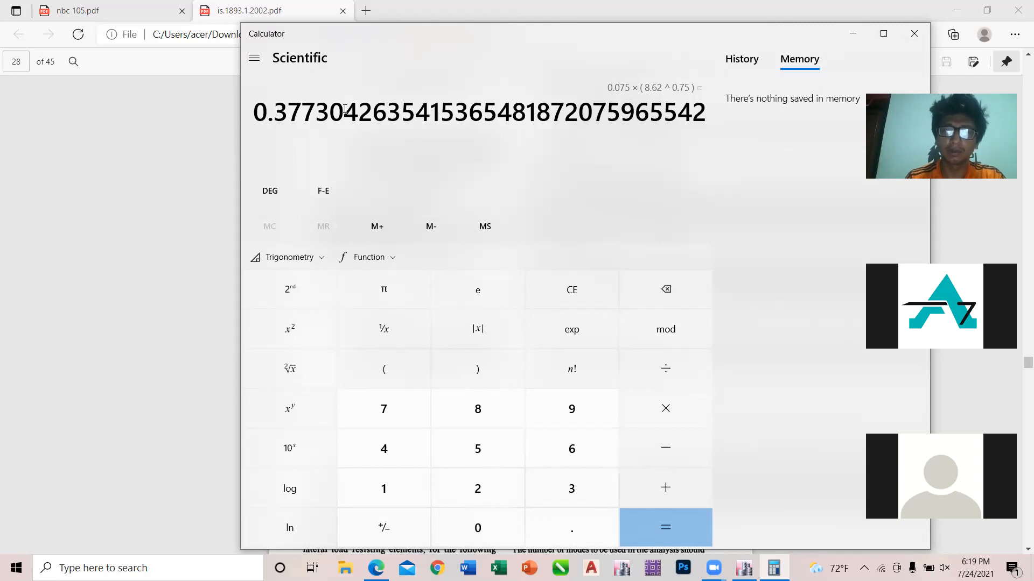
pyautogui.moveTo(284, 121); pyautogui.dragTo(260, 123)
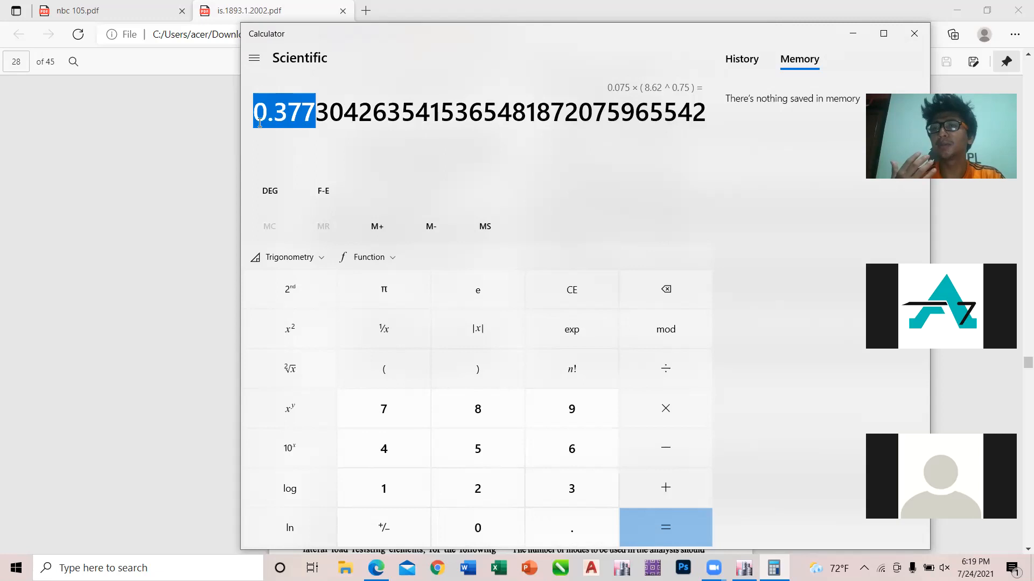
# Multiply the computed period by 0 to reset the calculation
pyautogui.press('*')
pyautogui.press('0')
pyautogui.press('Return')
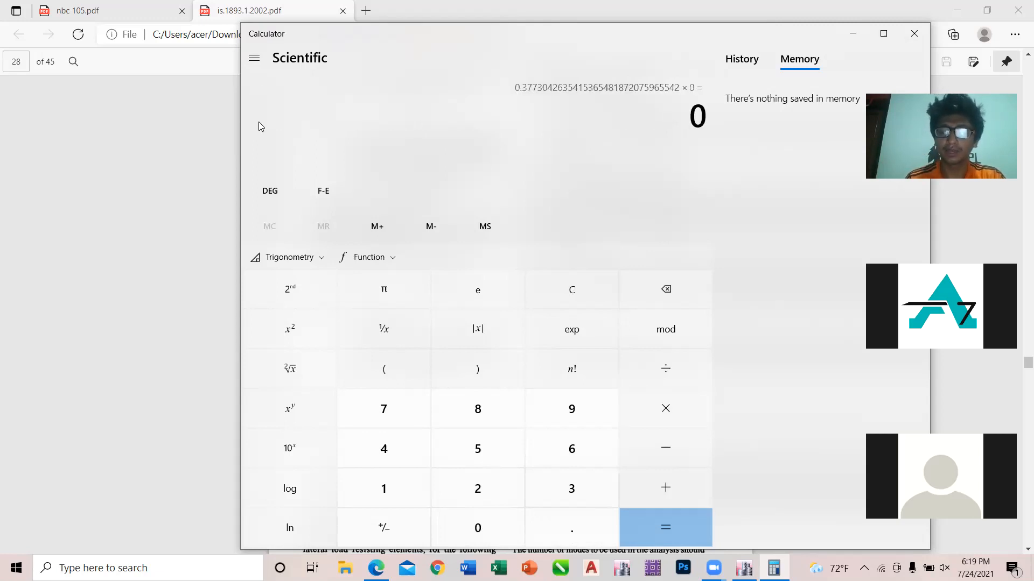
# Compute the fundamental natural period as 0.075 × (11.48 ^ 0.75), then minimize Calculator to return to the IS 1893 document
pyautogui.write('.075')
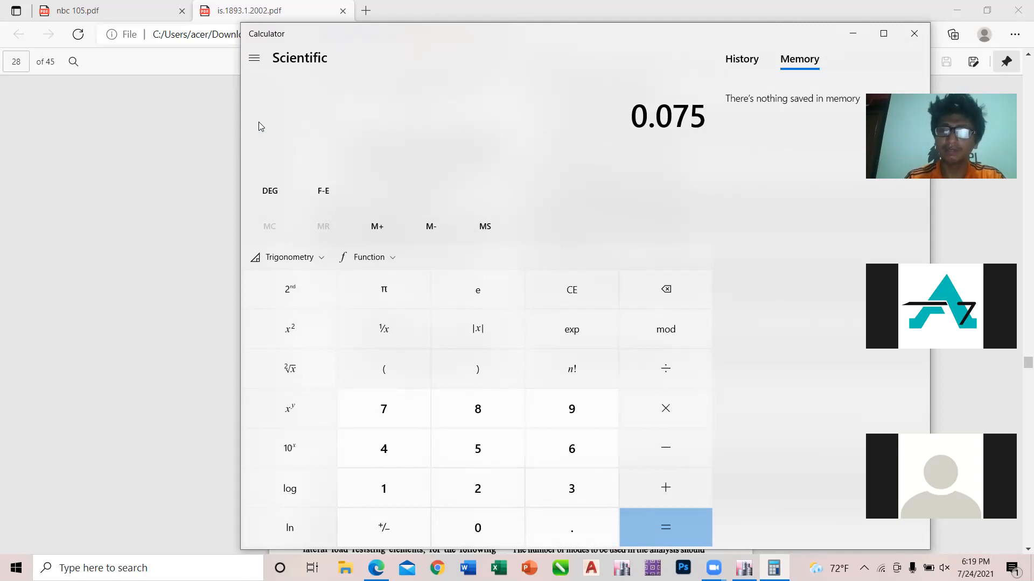
pyautogui.press('*')
pyautogui.press('(')
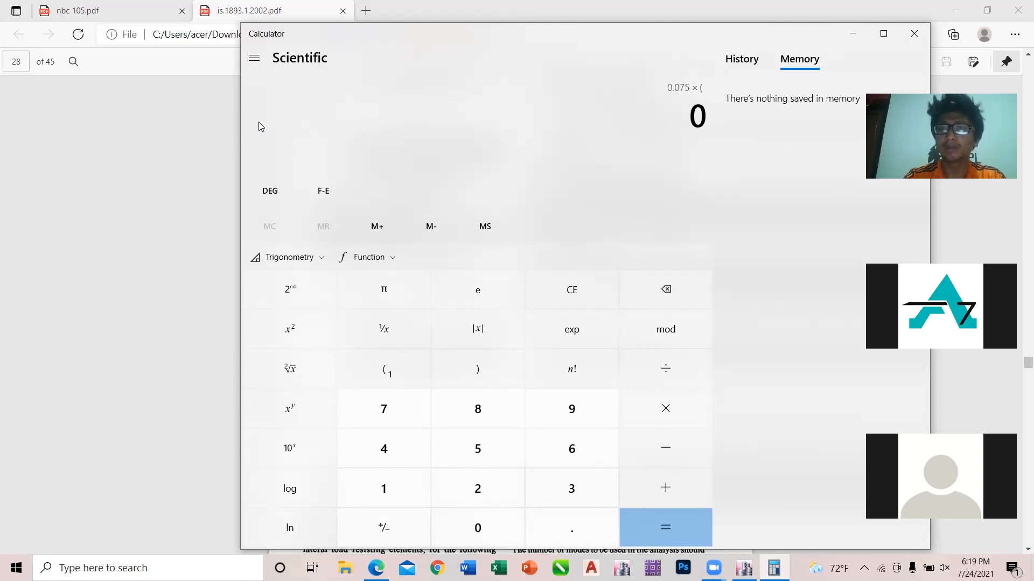
pyautogui.write('11.48')
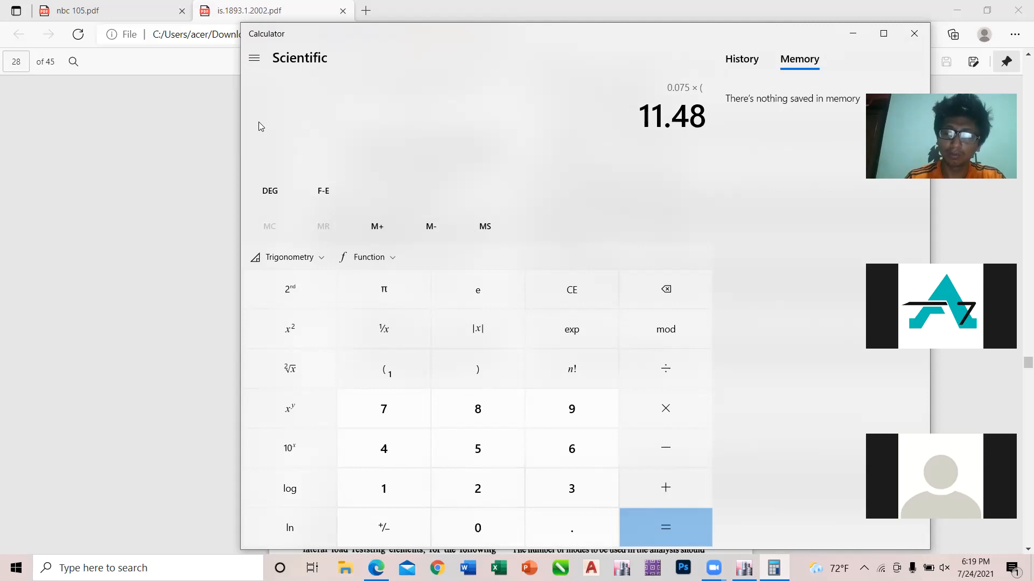
pyautogui.press('^')
pyautogui.write('0.75')
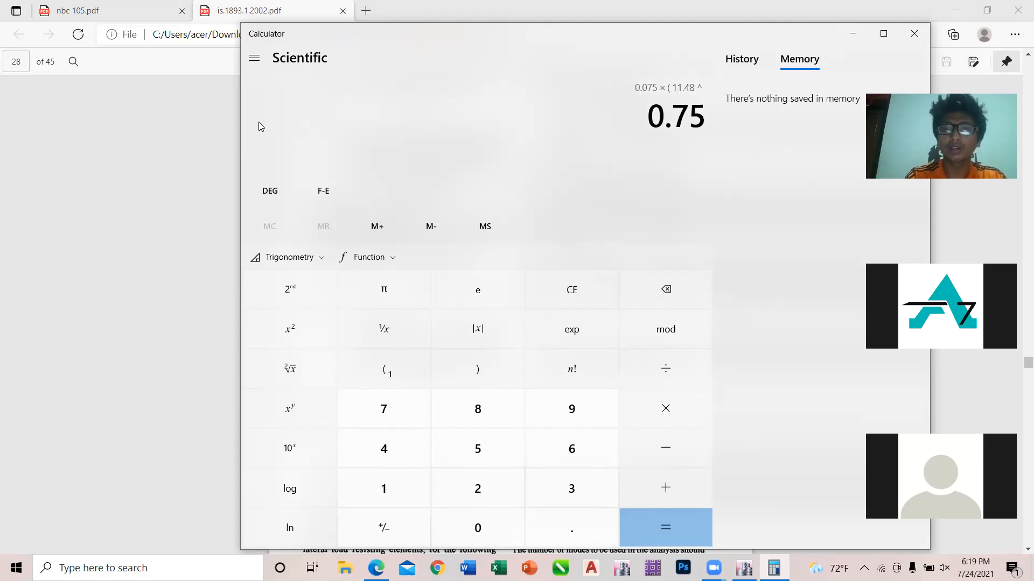
pyautogui.press(')')
pyautogui.press('Return')
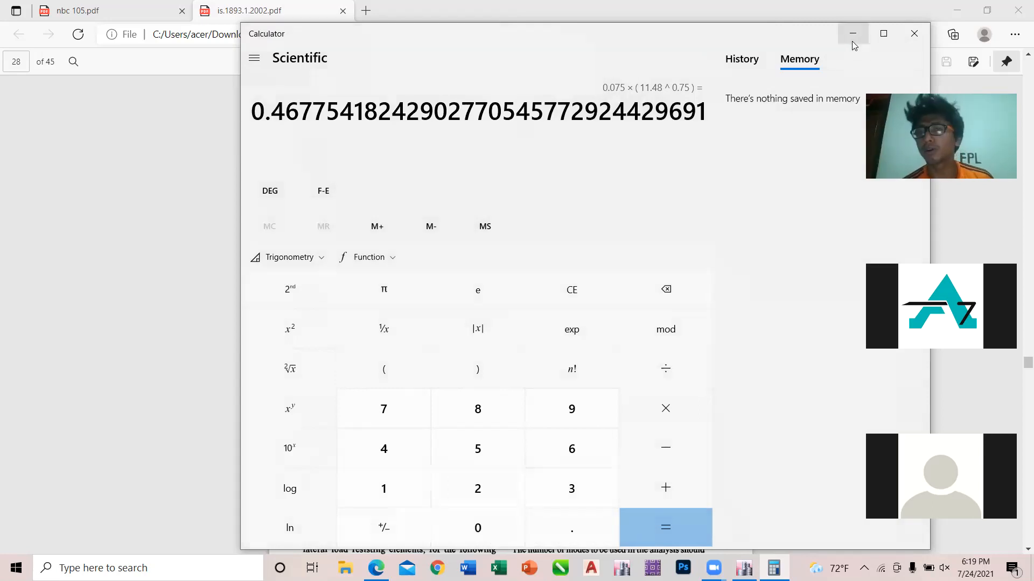
pyautogui.click(850, 39)
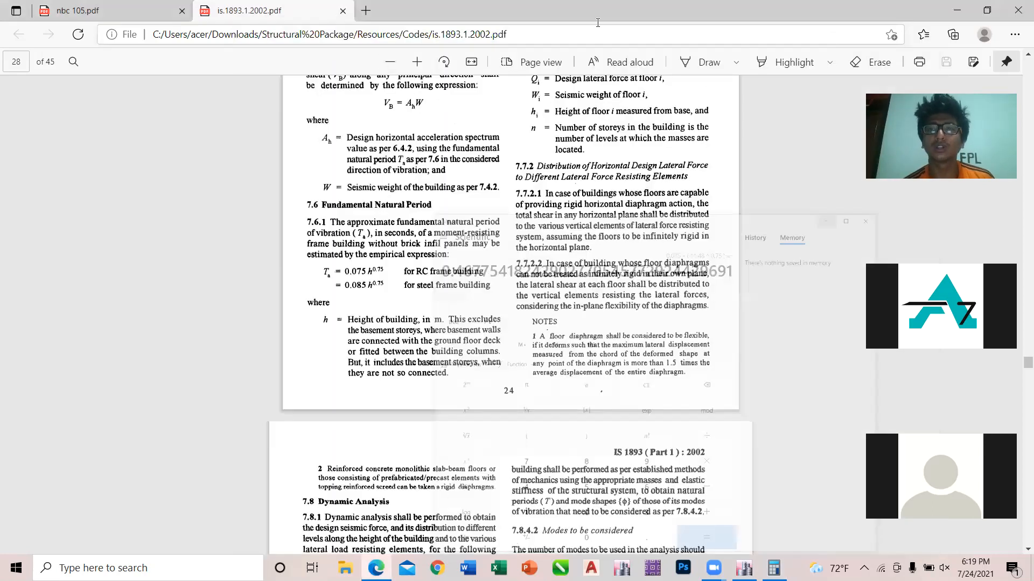
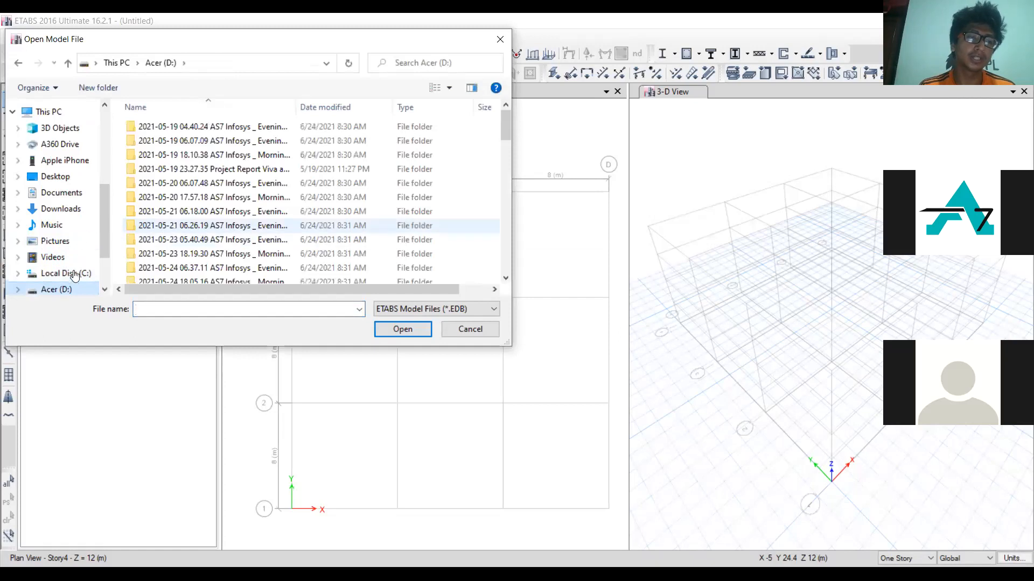
# Open the model file "modelling new@@" from the Downloads folder
pyautogui.click(65, 273)
pyautogui.scroll(-1, 105, 248)
pyautogui.scroll(-1, 104, 247)
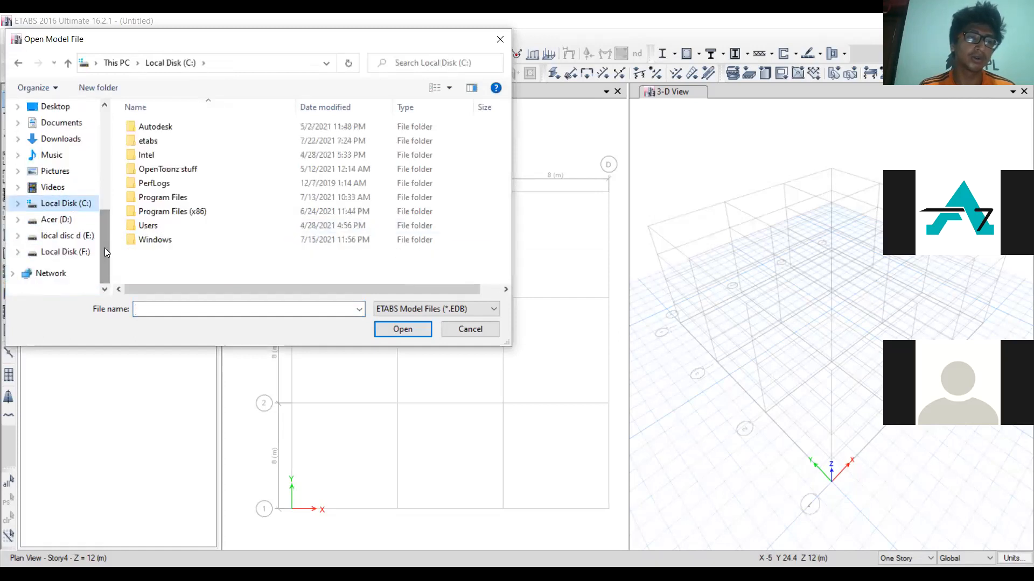
pyautogui.click(49, 221)
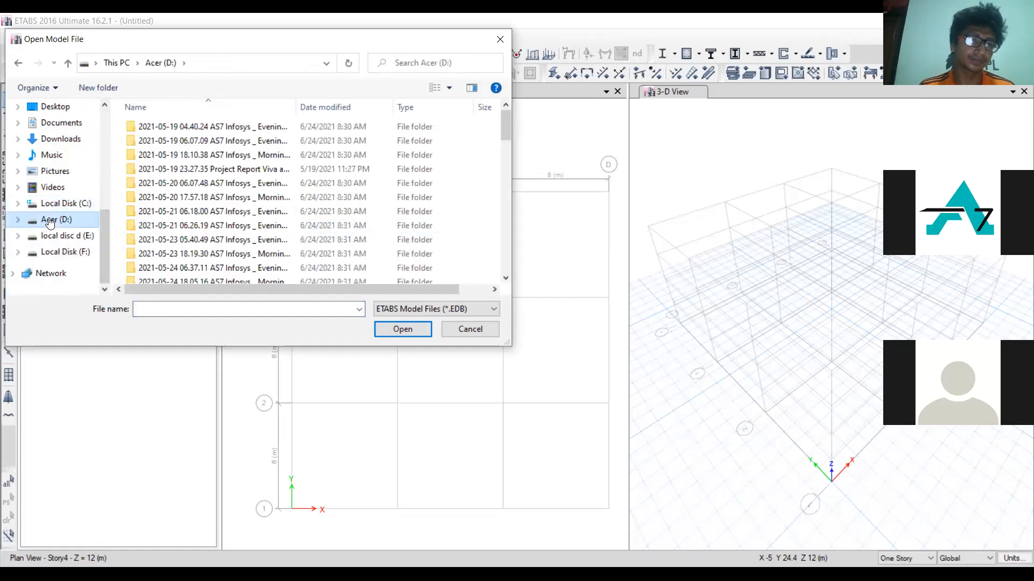
pyautogui.click(67, 141)
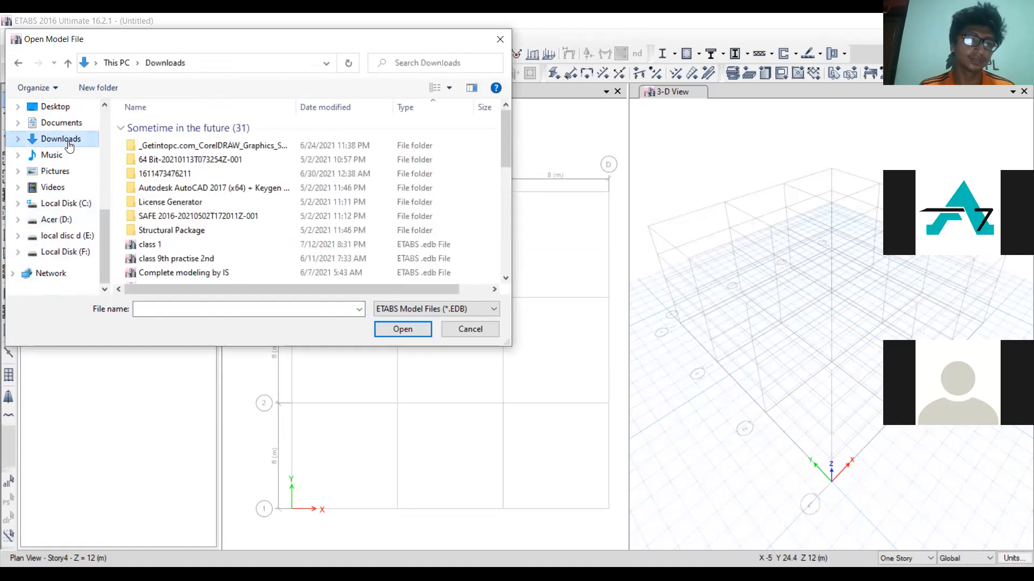
pyautogui.moveTo(507, 147); pyautogui.dragTo(504, 227)
pyautogui.click(175, 242)
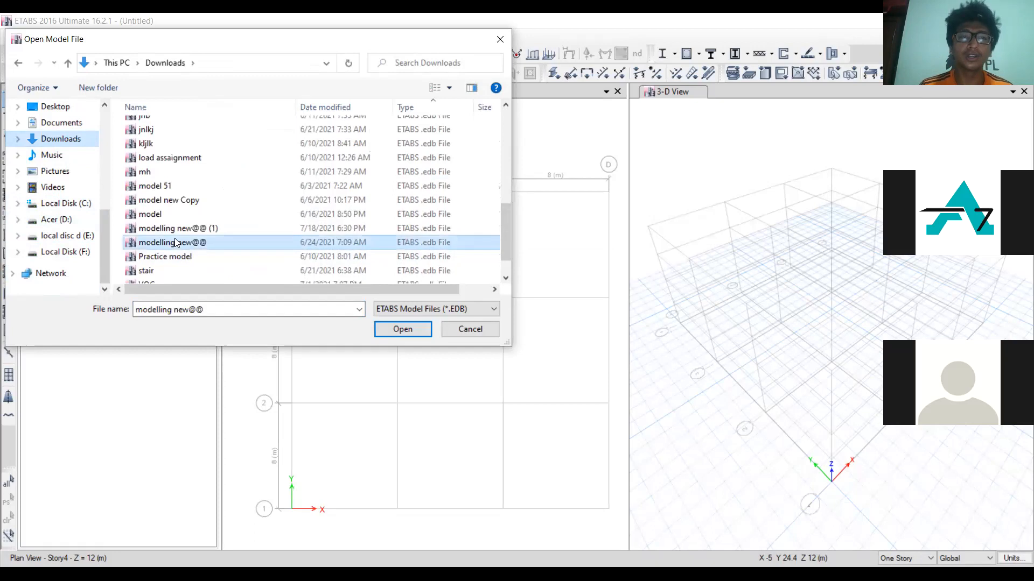
pyautogui.doubleClick(175, 242)
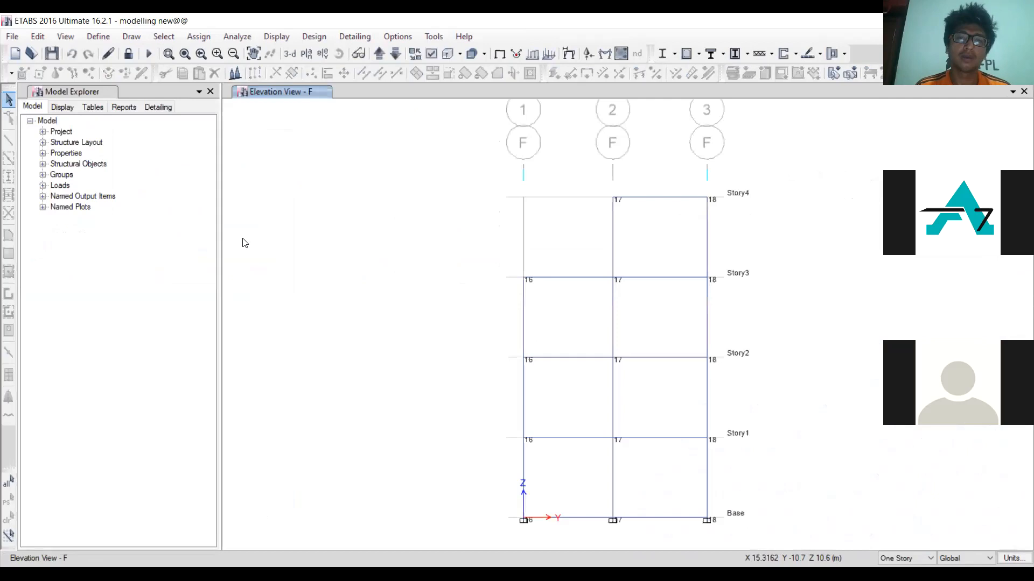
# Show the model in the 3-D view and turn off the joint labels in the view options
pyautogui.click(289, 54)
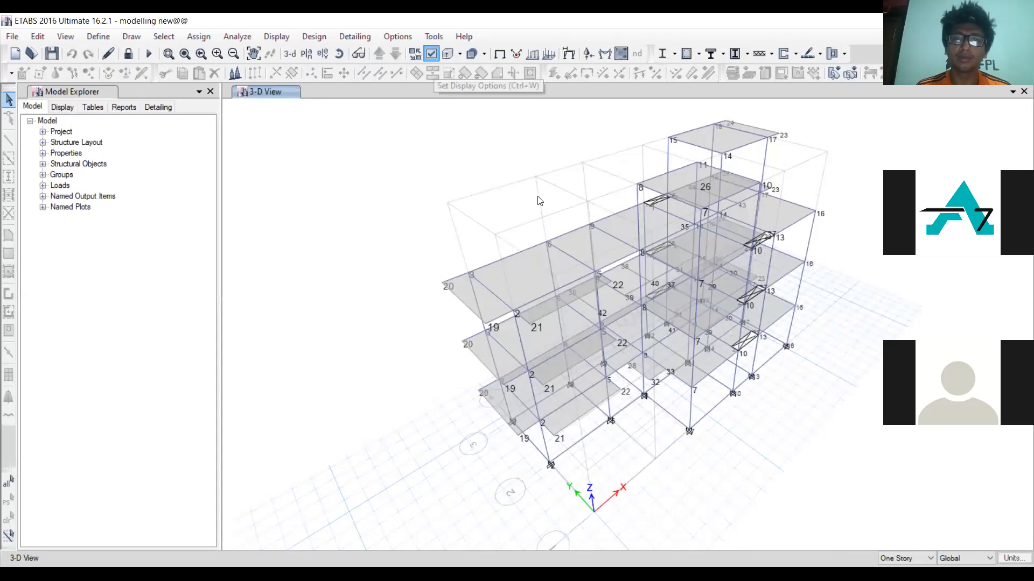
pyautogui.hotkey('ctrl', 'w')
pyautogui.click(444, 96)
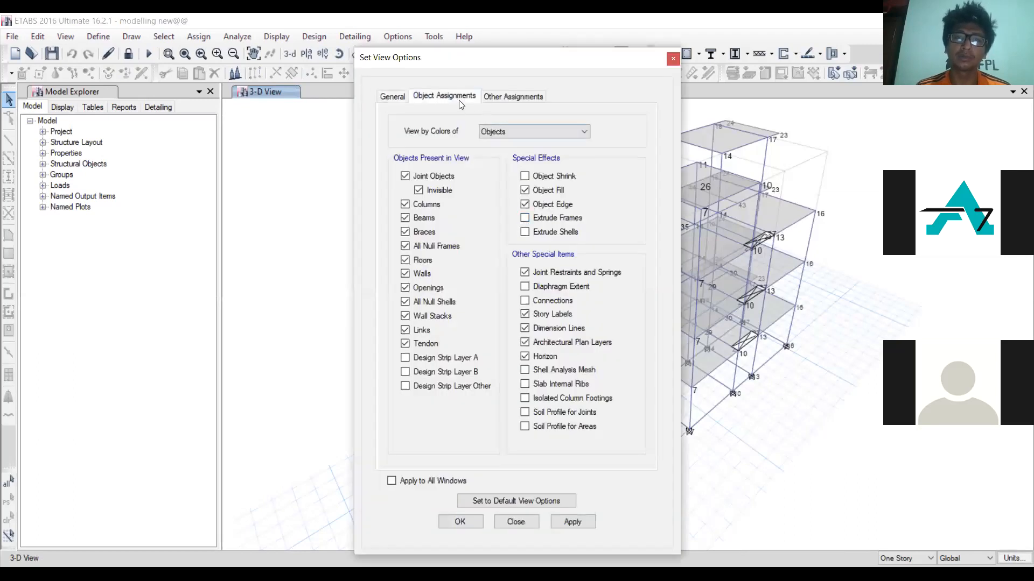
pyautogui.click(406, 130)
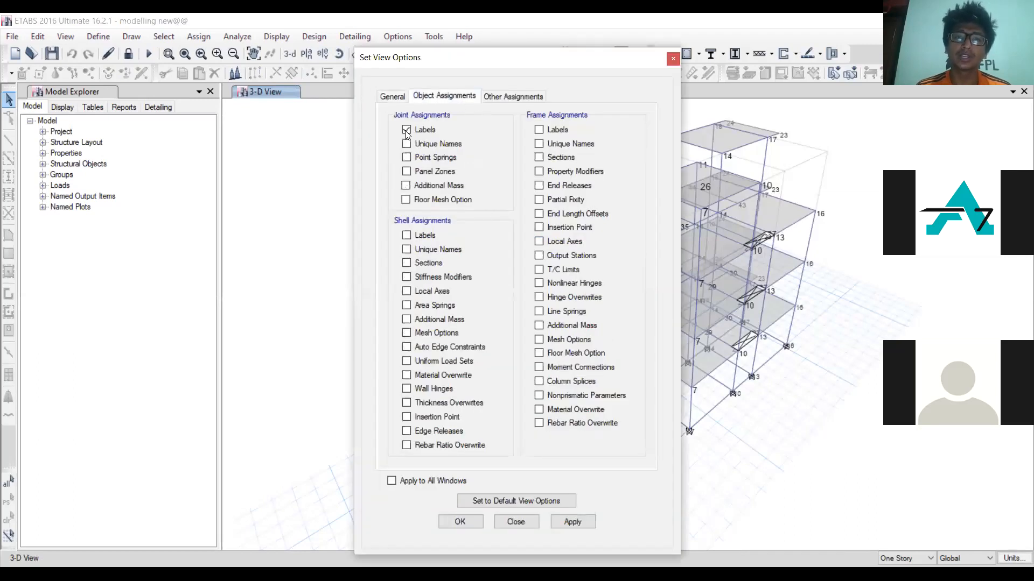
pyautogui.click(564, 523)
pyautogui.press('Escape')
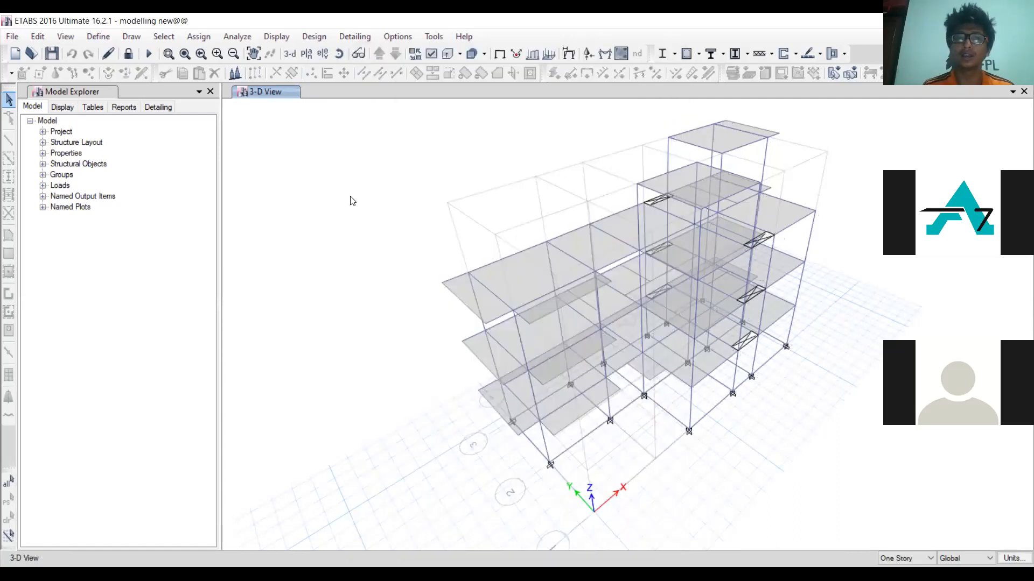
# Run the concrete frame design for longitudinal reinforcing and display the results in elevation A
pyautogui.click(686, 55)
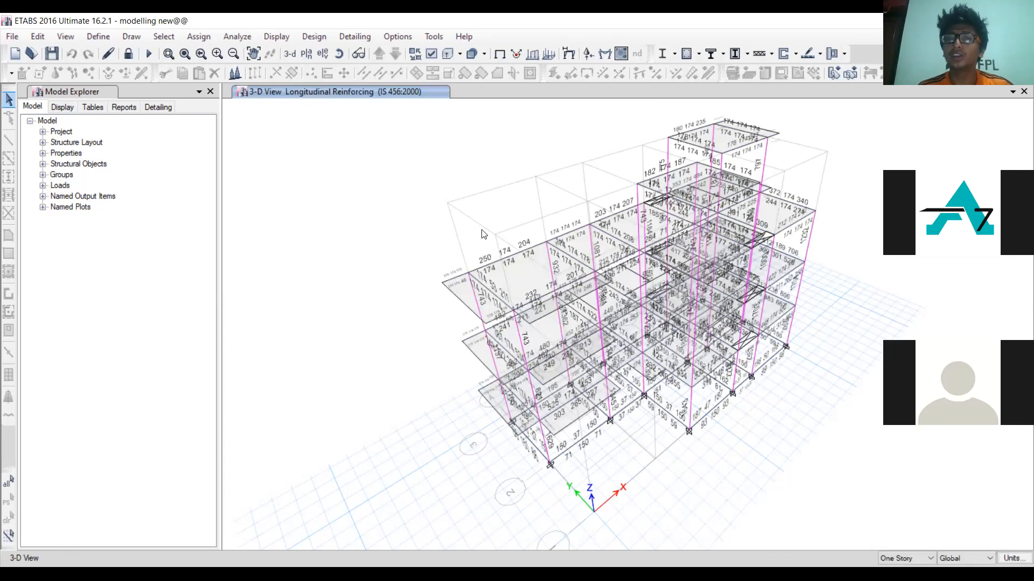
pyautogui.click(321, 56)
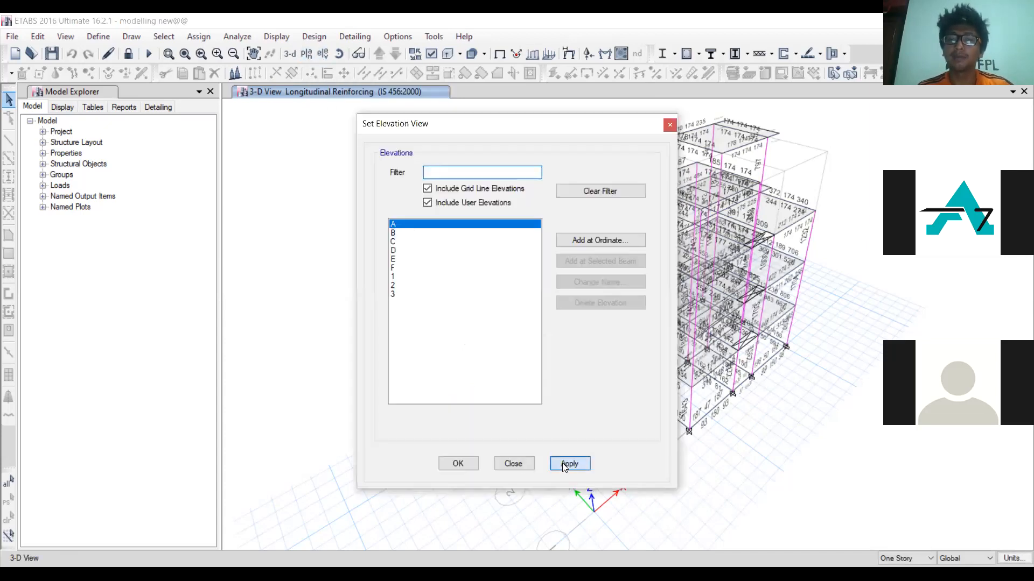
pyautogui.press('Return')
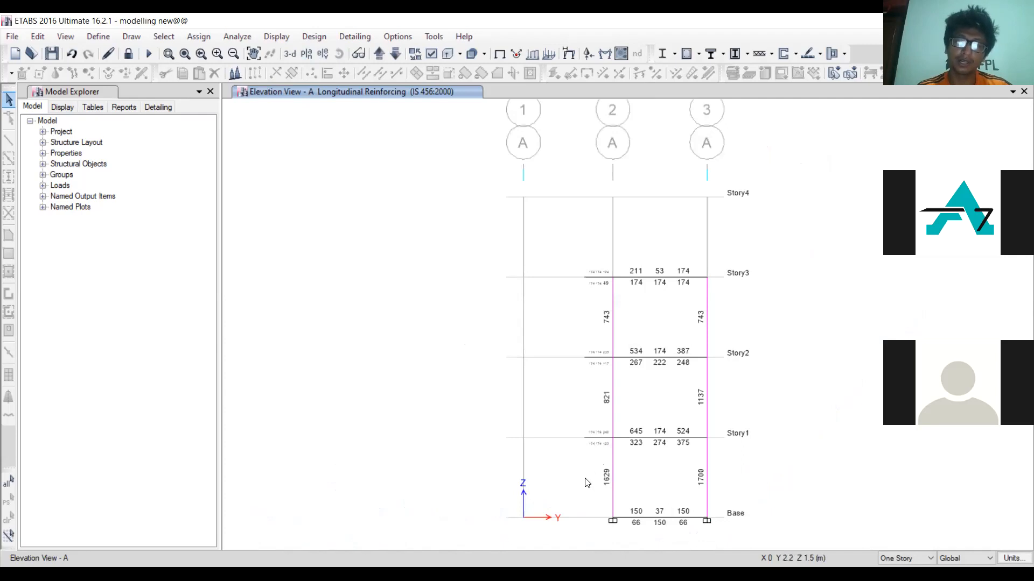
# Open the design information of the Story1 column on grid line 2 and examine its reinforcement down to the last load combination, UDCon14
pyautogui.click(612, 465)
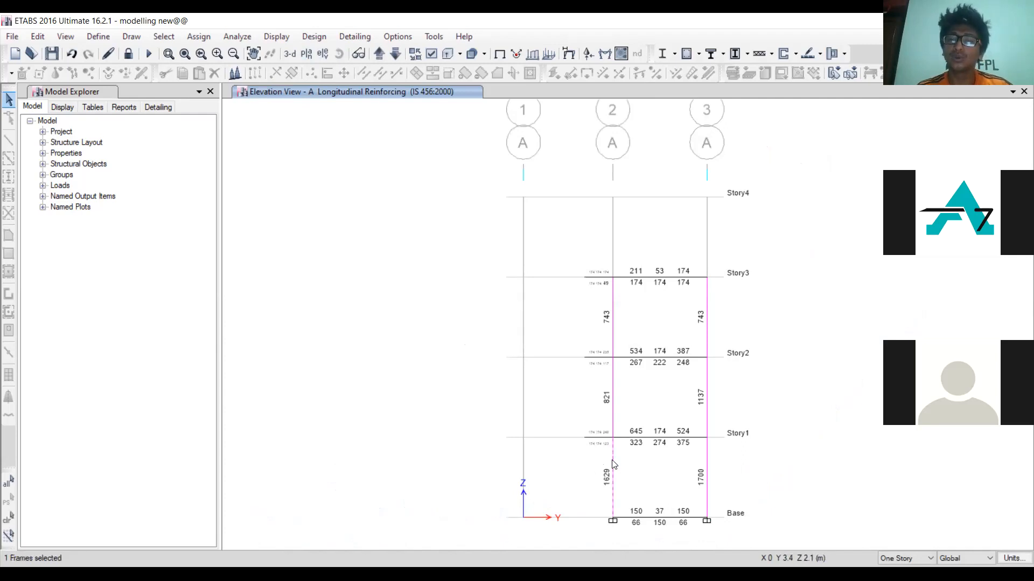
pyautogui.rightClick(613, 464)
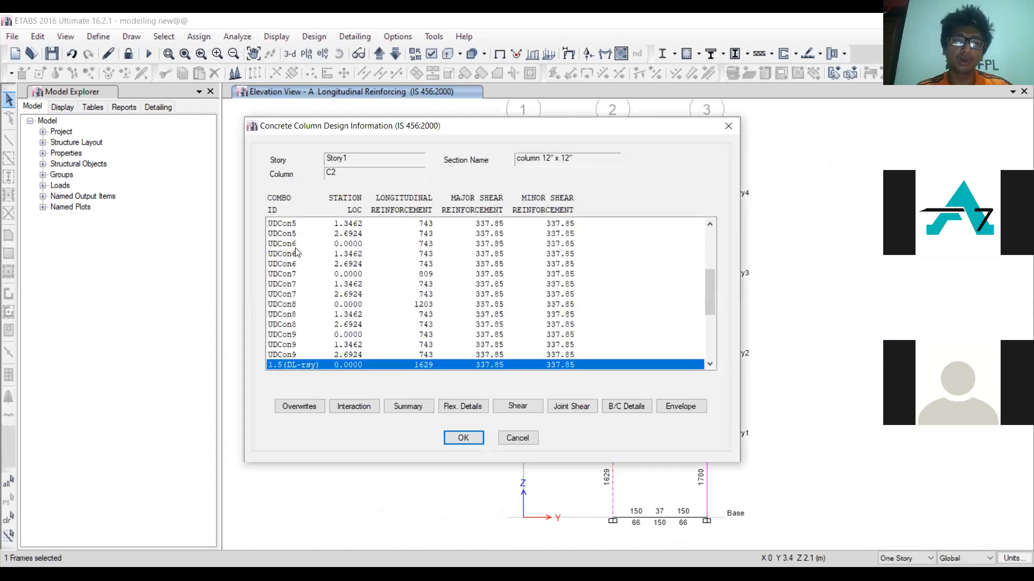
pyautogui.moveTo(711, 292); pyautogui.dragTo(707, 246)
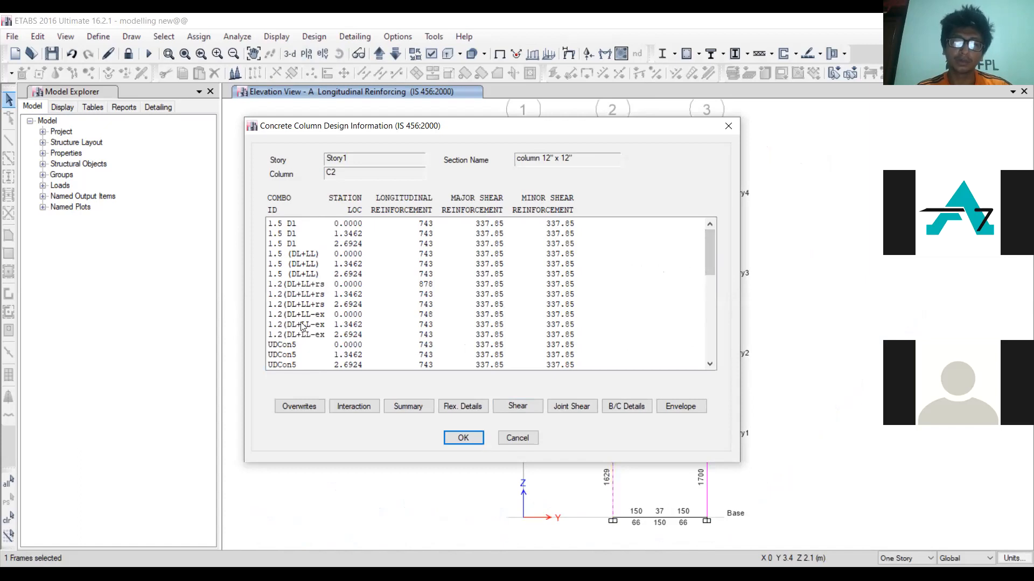
pyautogui.click(288, 345)
pyautogui.click(299, 365)
pyautogui.press('Down')
pyautogui.press('Down')
pyautogui.press('Down')
pyautogui.press('Down')
pyautogui.press('Down')
pyautogui.press('Down')
pyautogui.press('Down')
pyautogui.press('Down')
pyautogui.press('Down')
pyautogui.press('Down')
pyautogui.press('Down')
pyautogui.press('Down')
pyautogui.press('Down')
pyautogui.press('Down')
pyautogui.press('Down')
pyautogui.press('Down')
pyautogui.press('Down')
pyautogui.press('Down')
pyautogui.press('Down')
pyautogui.press('Down')
pyautogui.press('Down')
pyautogui.press('Down')
pyautogui.press('Down')
pyautogui.press('Down')
pyautogui.press('Down')
pyautogui.press('Down')
pyautogui.press('Down')
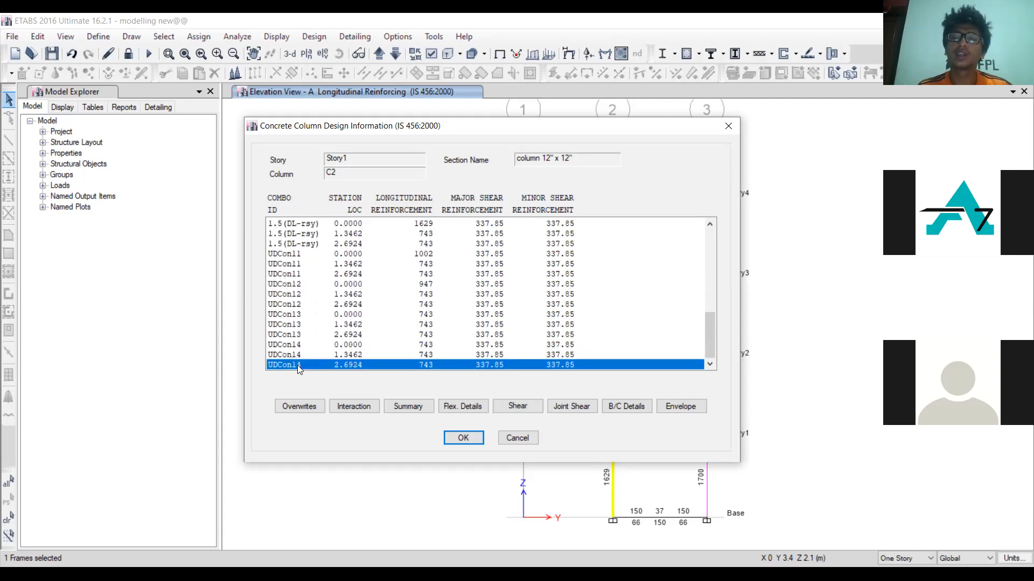
# Go back through the column's load combinations from UDCon14 up to 1.5 D1 and close the design information
pyautogui.press('Up')
pyautogui.press('Up')
pyautogui.press('Up')
pyautogui.press('Up')
pyautogui.press('Up')
pyautogui.press('Up')
pyautogui.press('Up')
pyautogui.press('Up')
pyautogui.press('Up')
pyautogui.press('Up')
pyautogui.press('Up')
pyautogui.press('Up')
pyautogui.press('Up')
pyautogui.press('Up')
pyautogui.press('Up')
pyautogui.press('Up')
pyautogui.press('Up')
pyautogui.press('Up')
pyautogui.press('Up')
pyautogui.press('Up')
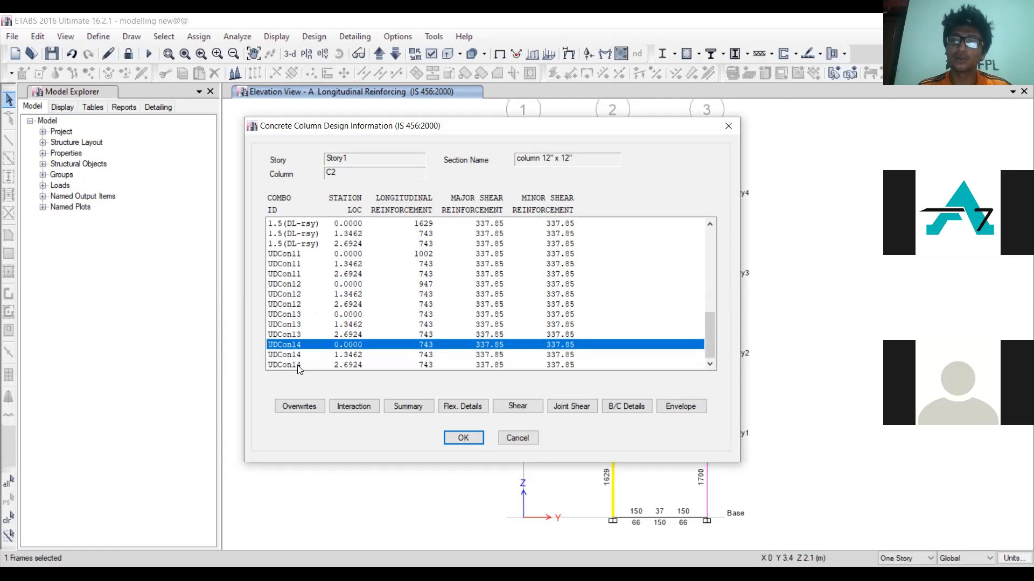
pyautogui.press('Up')
pyautogui.press('Up')
pyautogui.press('Up')
pyautogui.press('Up')
pyautogui.press('Up')
pyautogui.press('Up')
pyautogui.press('Up')
pyautogui.press('Up')
pyautogui.press('Up')
pyautogui.press('Up')
pyautogui.press('Up')
pyautogui.press('Up')
pyautogui.press('Up')
pyautogui.press('Up')
pyautogui.press('Up')
pyautogui.press('Up')
pyautogui.press('Up')
pyautogui.press('Up')
pyautogui.press('Up')
pyautogui.press('Up')
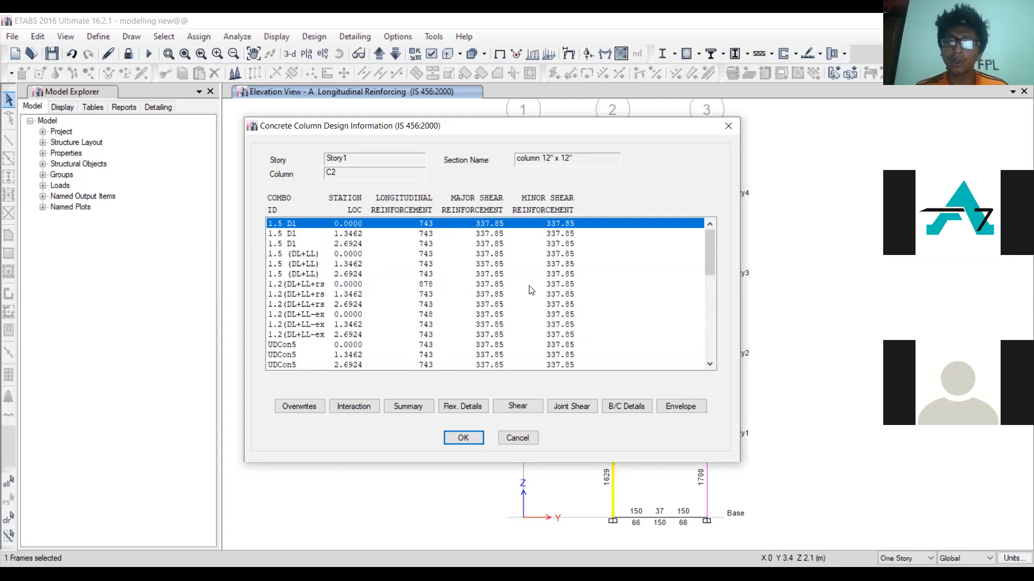
pyautogui.click(729, 126)
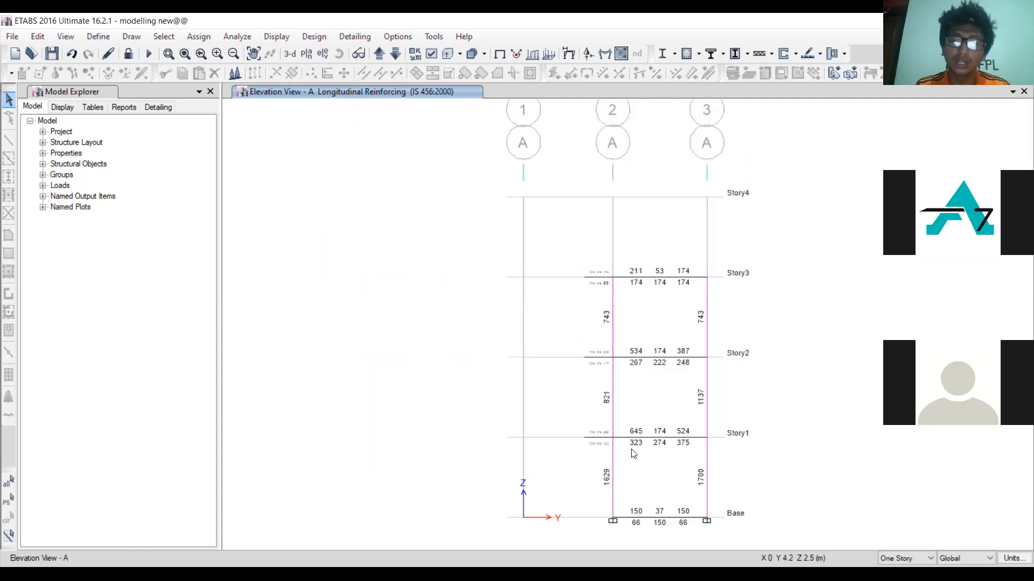
# Reopen the design information of the Story1 column on grid line 2 and check the longitudinal reinforcement for 1.5 D1 and 1.5 (DL+LL)
pyautogui.click(612, 491)
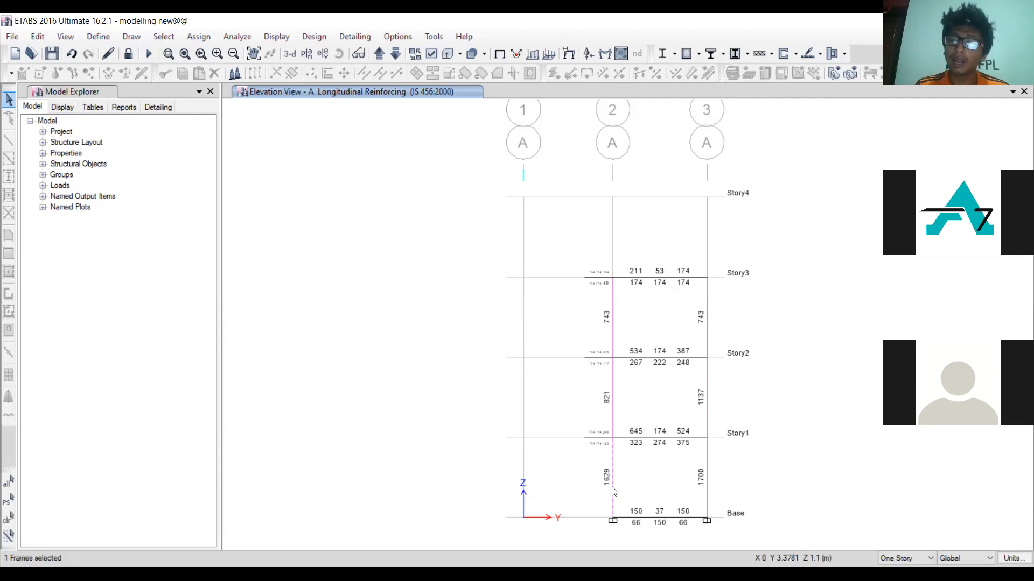
pyautogui.rightClick(612, 491)
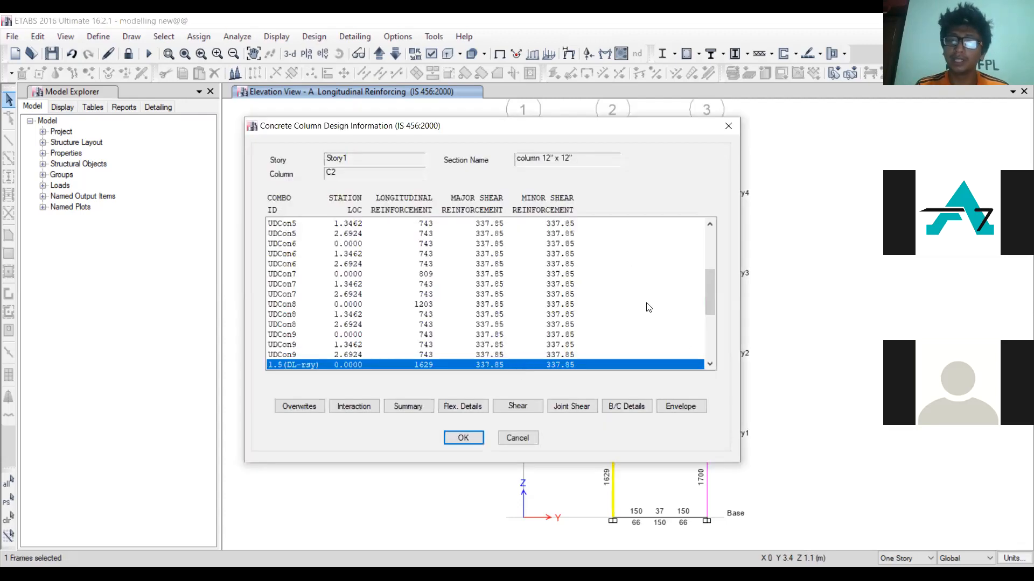
pyautogui.moveTo(710, 278); pyautogui.dragTo(710, 234)
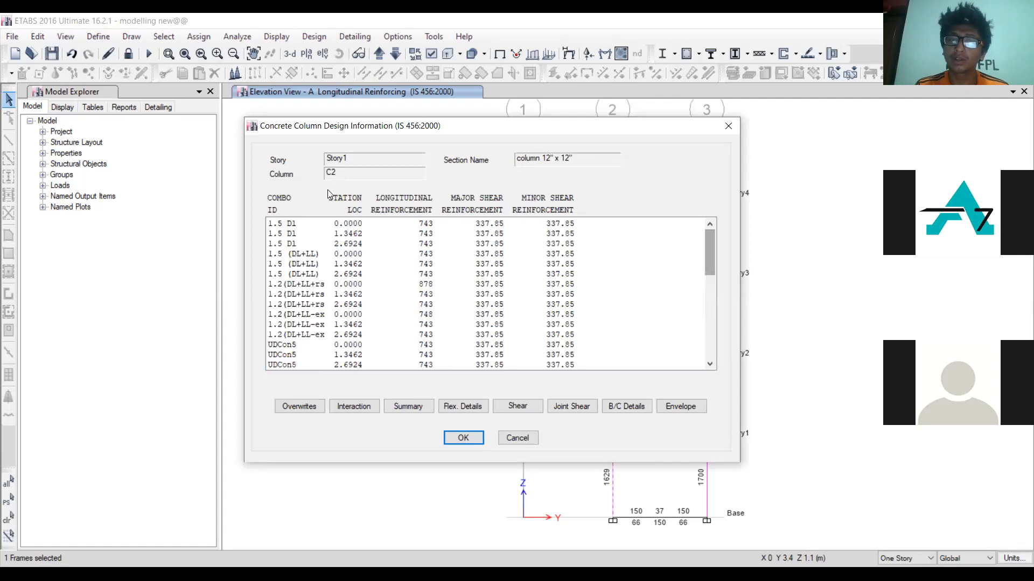
pyautogui.click(294, 224)
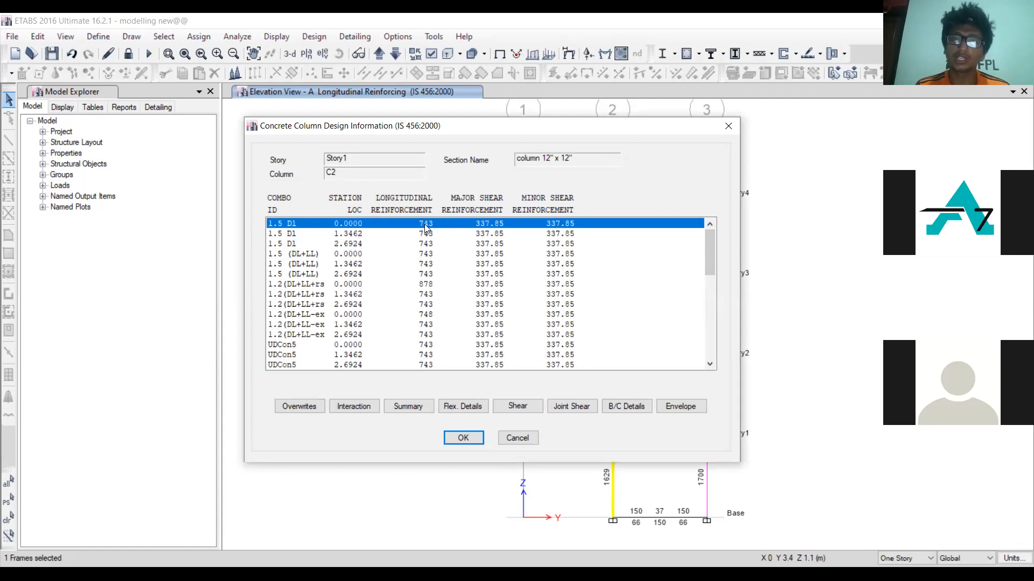
pyautogui.click(310, 255)
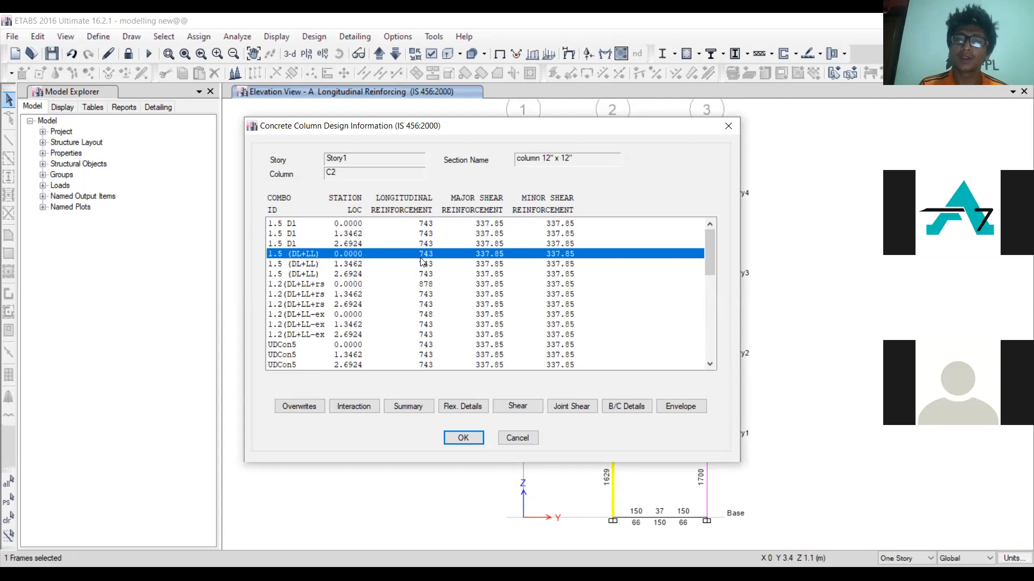
# Compare the column's longitudinal reinforcement across the remaining load combinations, from 1.5 (DL+LL) down to UDCon12
pyautogui.press('Down')
pyautogui.press('Down')
pyautogui.press('Down')
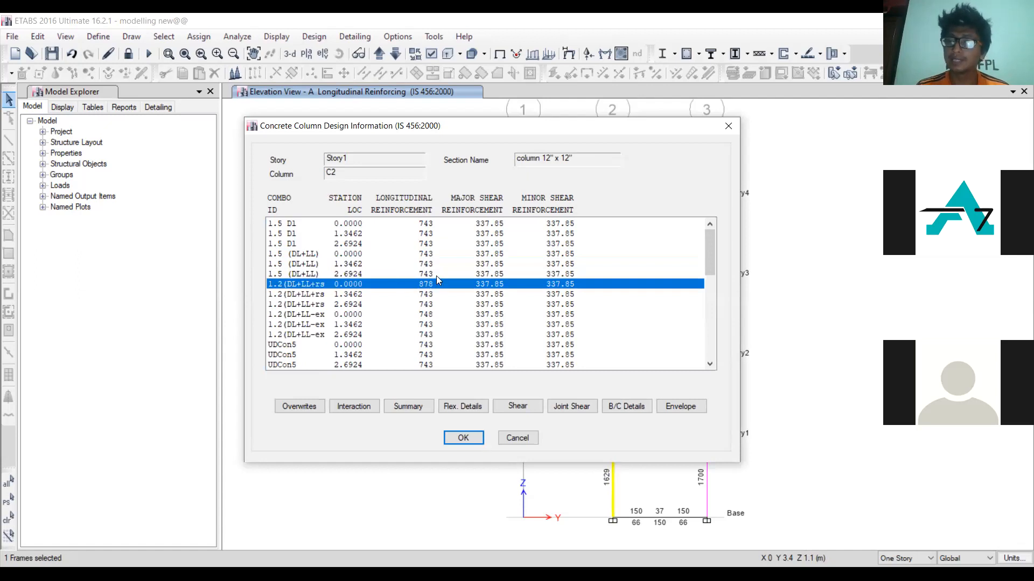
pyautogui.press('Down')
pyautogui.press('Down')
pyautogui.press('Down')
pyautogui.press('Down')
pyautogui.press('Down')
pyautogui.press('Down')
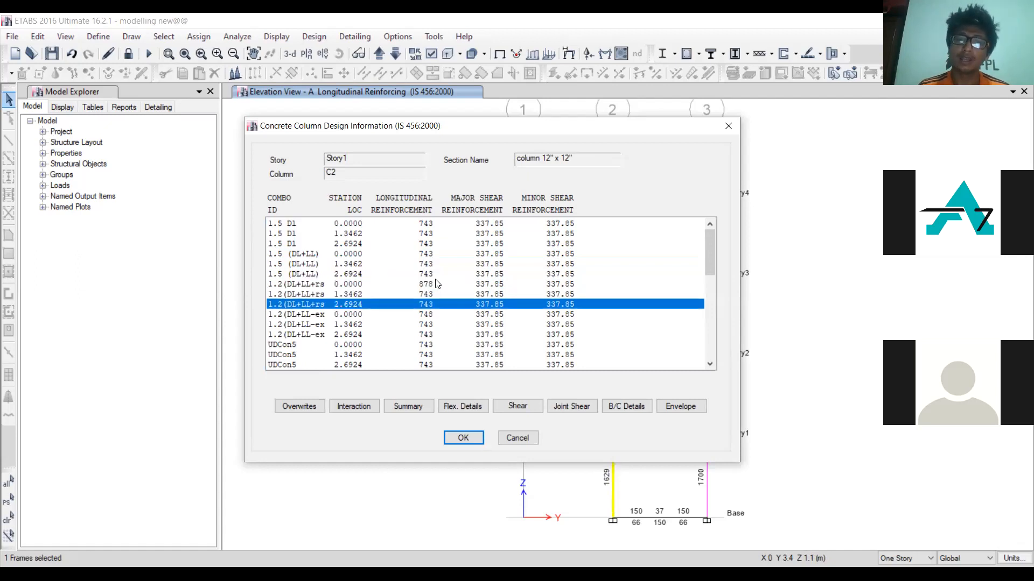
pyautogui.press('Down')
pyautogui.press('Down')
pyautogui.press('Down')
pyautogui.press('Down')
pyautogui.press('Down')
pyautogui.press('Down')
pyautogui.press('Down')
pyautogui.press('Down')
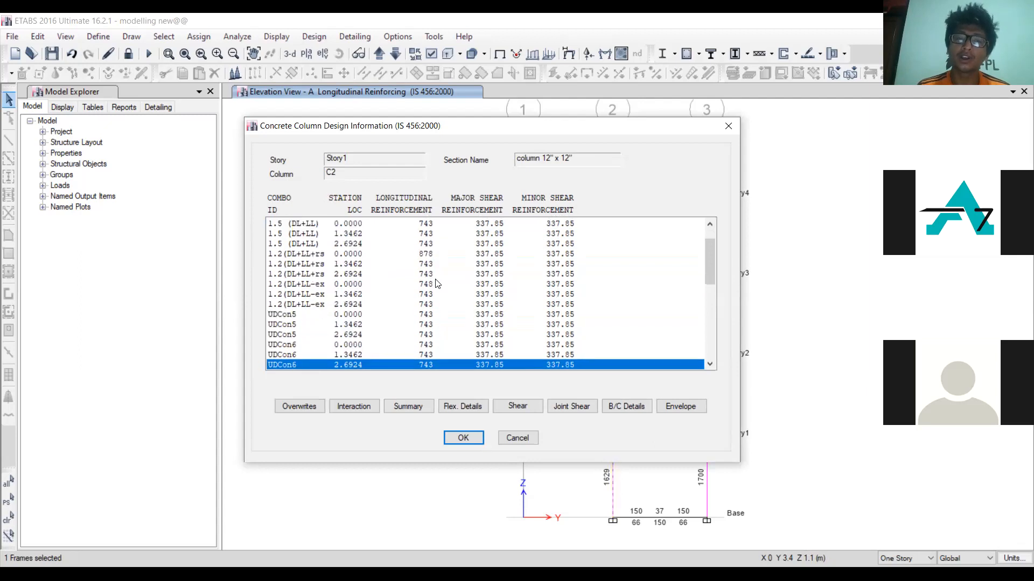
pyautogui.press('Down')
pyautogui.press('Down')
pyautogui.press('Down')
pyautogui.press('Down')
pyautogui.press('Down')
pyautogui.press('Down')
pyautogui.press('Down')
pyautogui.press('Down')
pyautogui.press('Down')
pyautogui.press('Down')
pyautogui.press('Down')
pyautogui.press('Down')
pyautogui.press('Down')
pyautogui.press('Down')
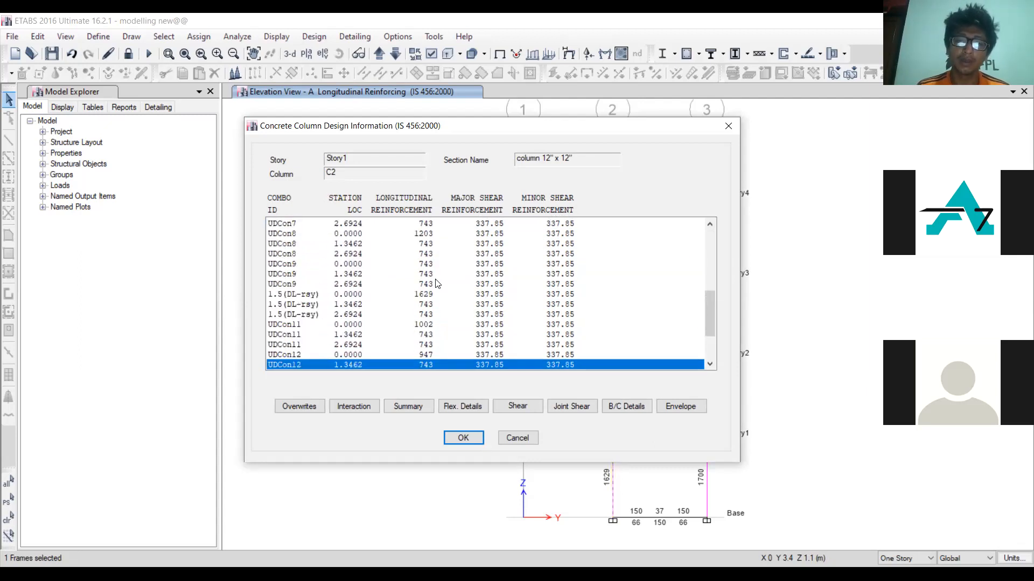
# Compare the Story1 column's longitudinal reinforcement at station 0.0000 for UDCon11 and 1.5(DL-rsy)
pyautogui.click(435, 324)
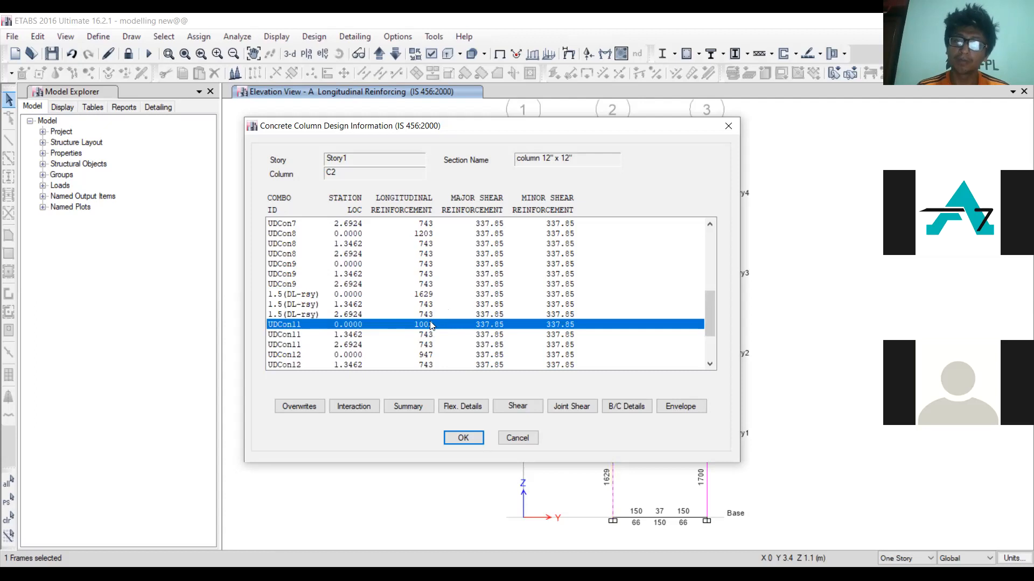
pyautogui.click(430, 285)
pyautogui.click(426, 295)
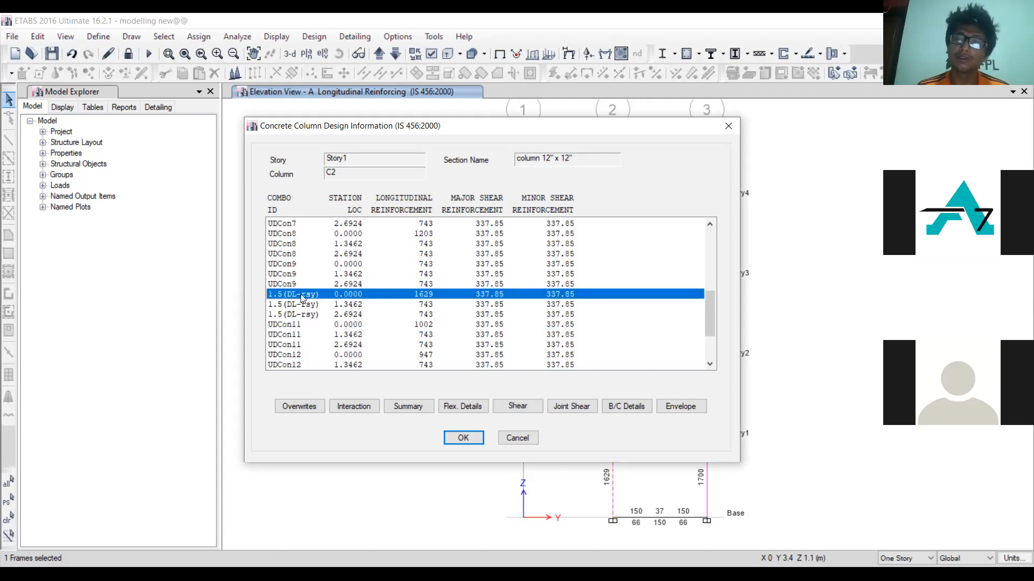
# Go through the column's load combinations from 1.5(DL-rsy) to UDCon14, return to the start of the list and close the design information
pyautogui.press('Down')
pyautogui.press('Down')
pyautogui.press('Down')
pyautogui.press('Down')
pyautogui.press('Down')
pyautogui.press('Down')
pyautogui.press('Down')
pyautogui.press('Down')
pyautogui.press('Down')
pyautogui.press('Down')
pyautogui.press('Down')
pyautogui.press('Down')
pyautogui.press('Down')
pyautogui.press('Down')
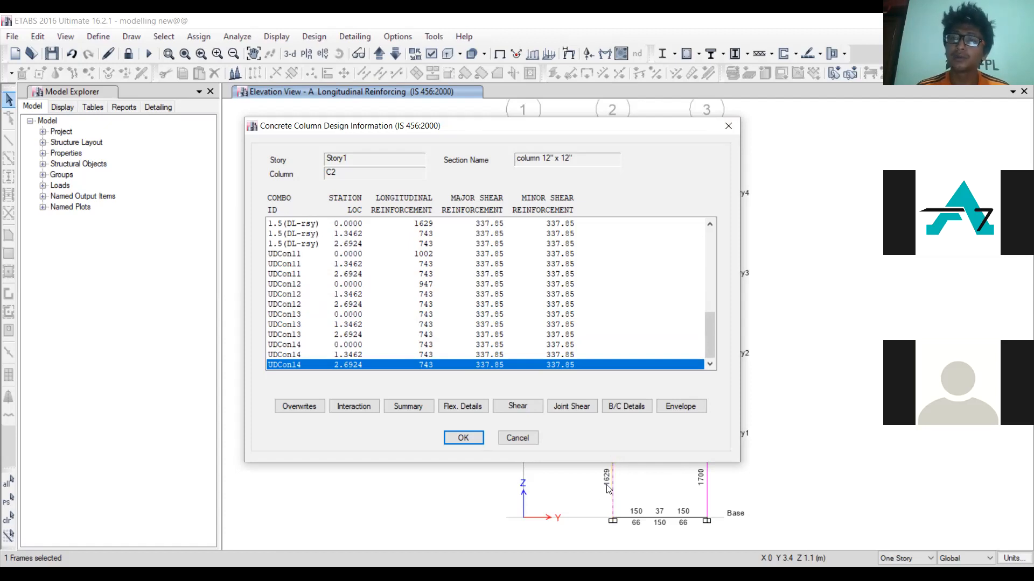
pyautogui.moveTo(712, 328); pyautogui.dragTo(716, 213)
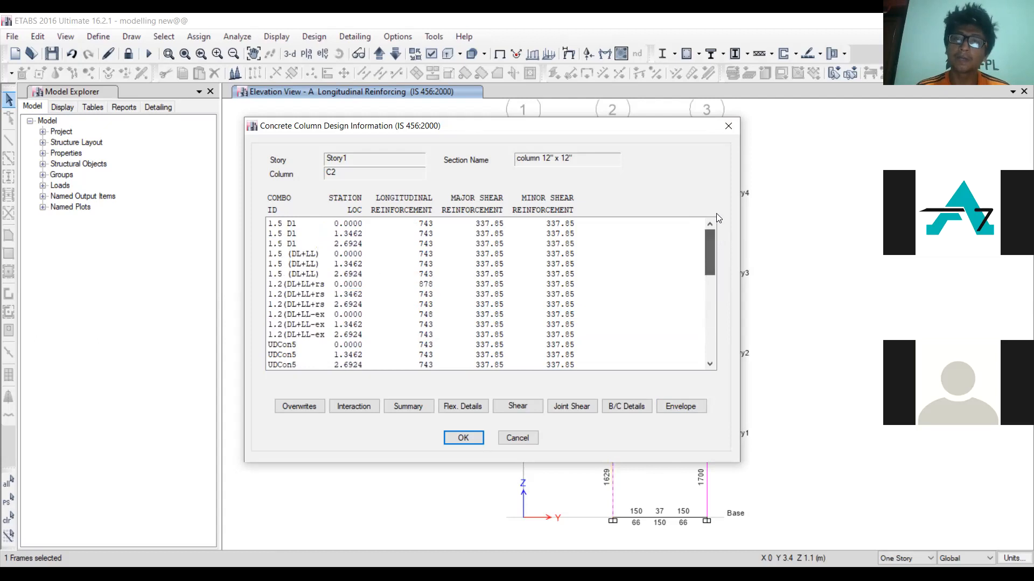
pyautogui.click(728, 125)
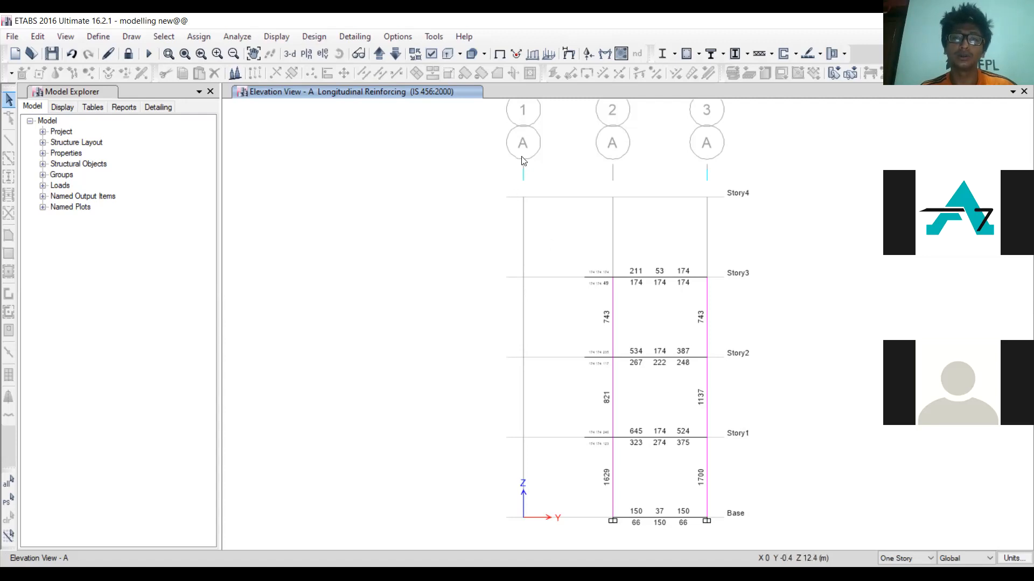
# Display the Moment 3-3 diagram for the Dead load case on the elevation
pyautogui.click(608, 60)
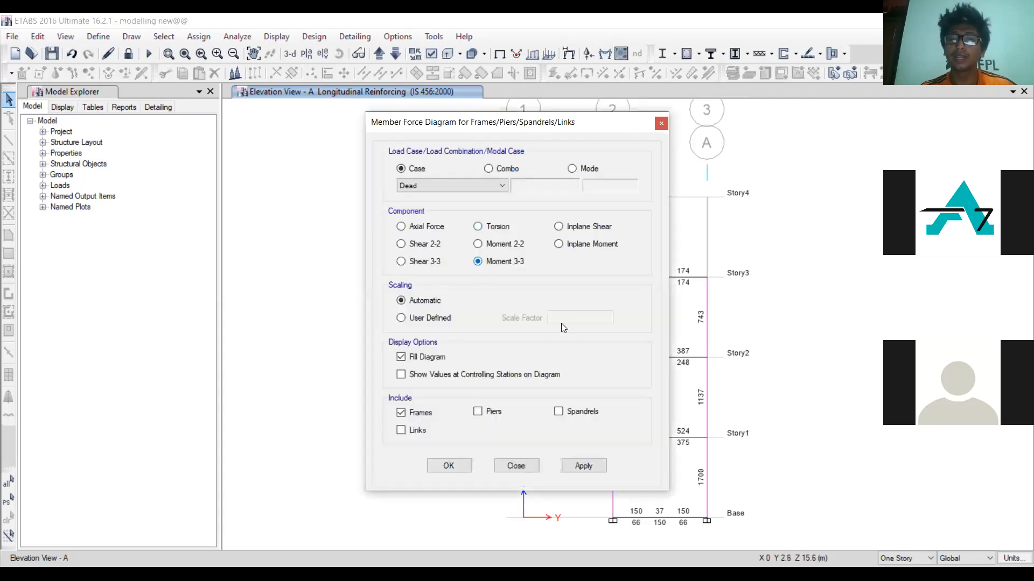
pyautogui.click(587, 466)
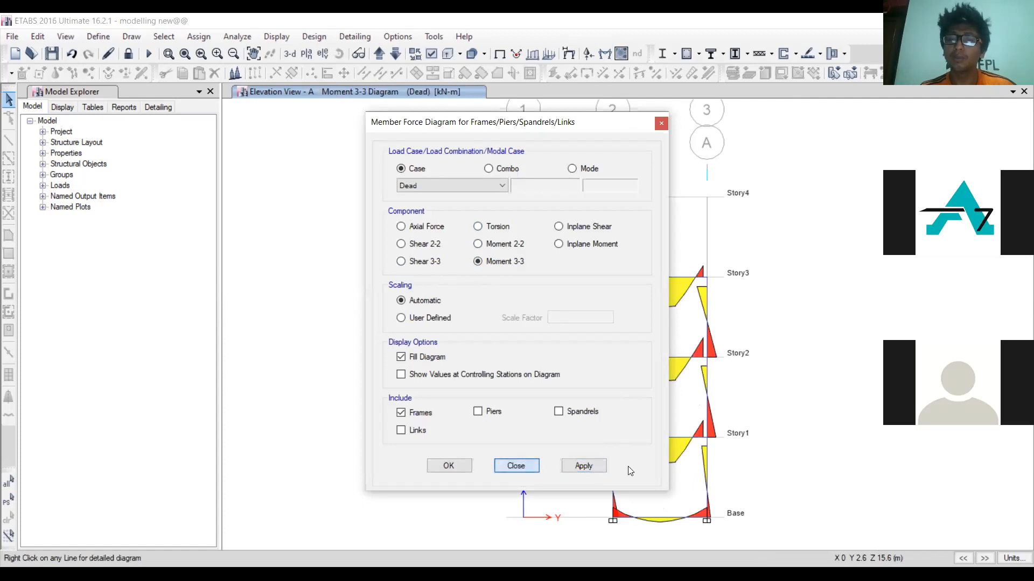
pyautogui.click(516, 466)
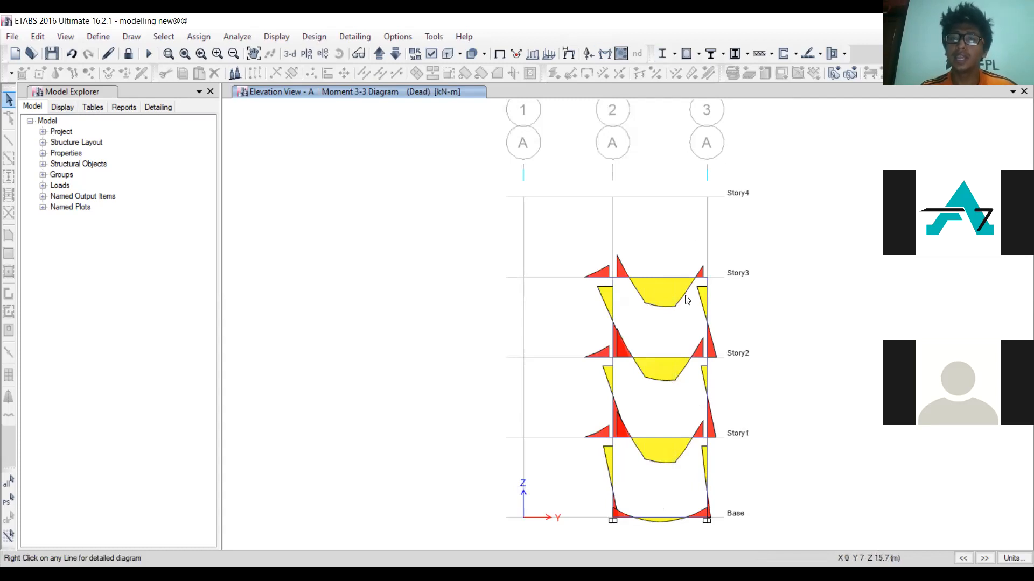
# Display the Moment 3-3 diagram for the 1.5 (DL+LL) combination with values at controlling stations
pyautogui.click(605, 54)
pyautogui.click(488, 169)
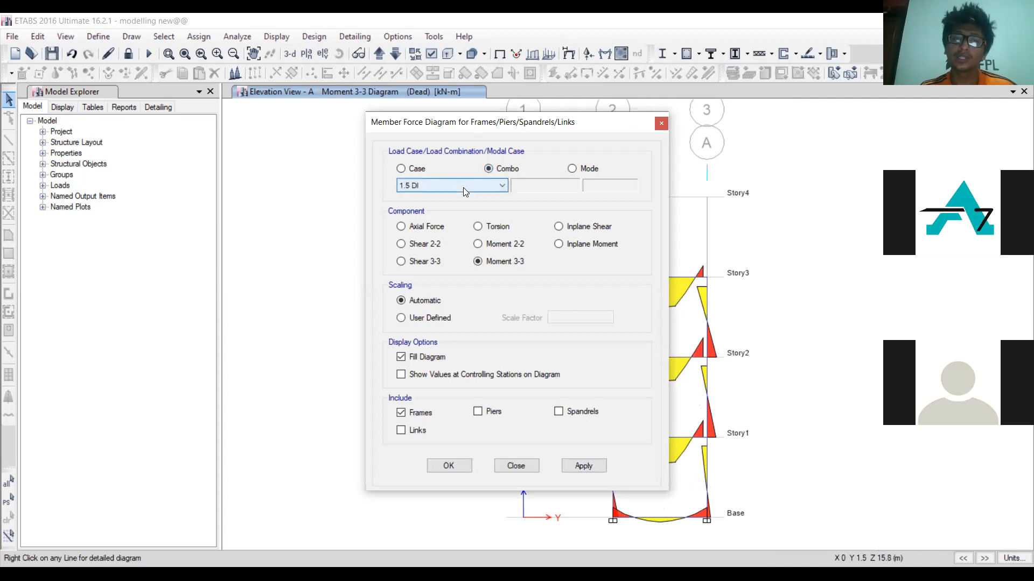
pyautogui.click(463, 188)
pyautogui.click(451, 207)
pyautogui.click(583, 466)
pyautogui.moveTo(546, 121); pyautogui.dragTo(351, 124)
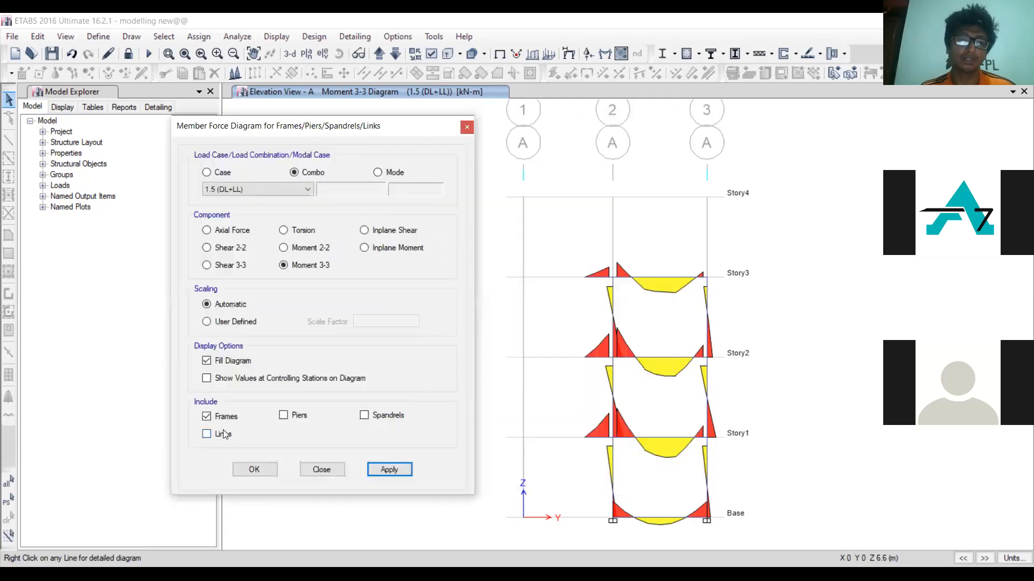
pyautogui.click(216, 379)
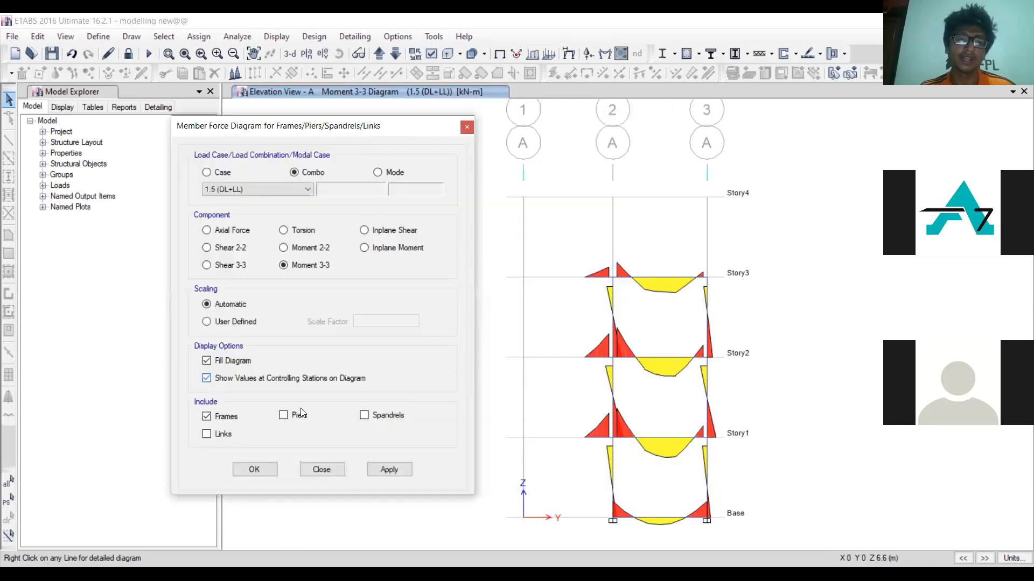
pyautogui.click(389, 470)
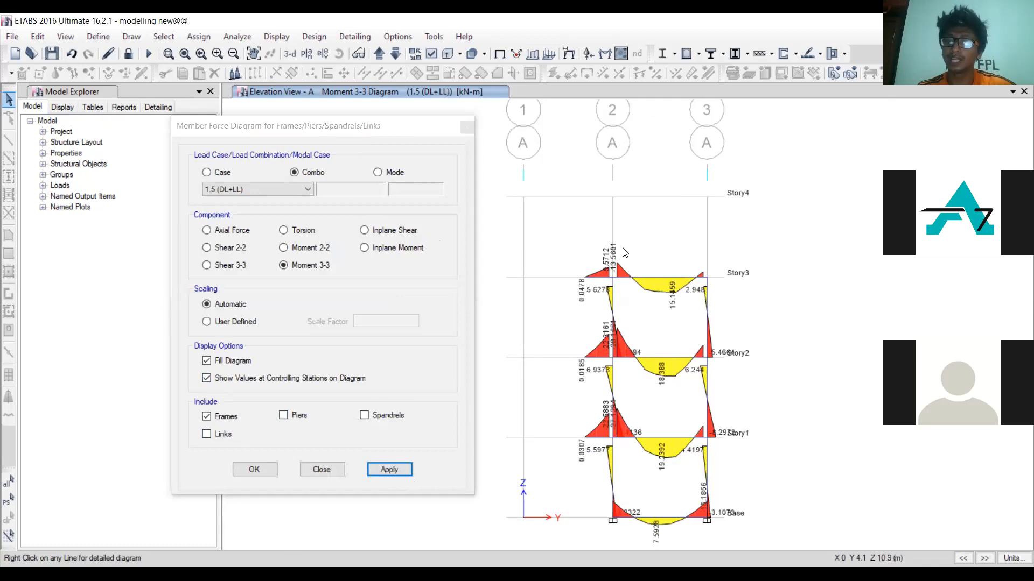
# Switch the Moment 3-3 diagram to the UDCon5 load combination
pyautogui.click(307, 190)
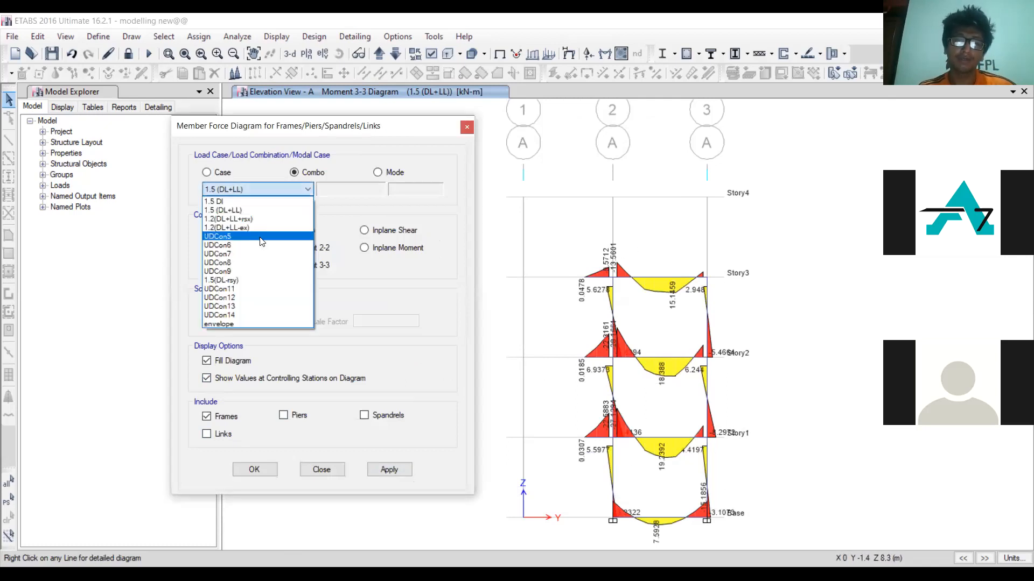
pyautogui.click(261, 237)
pyautogui.click(399, 469)
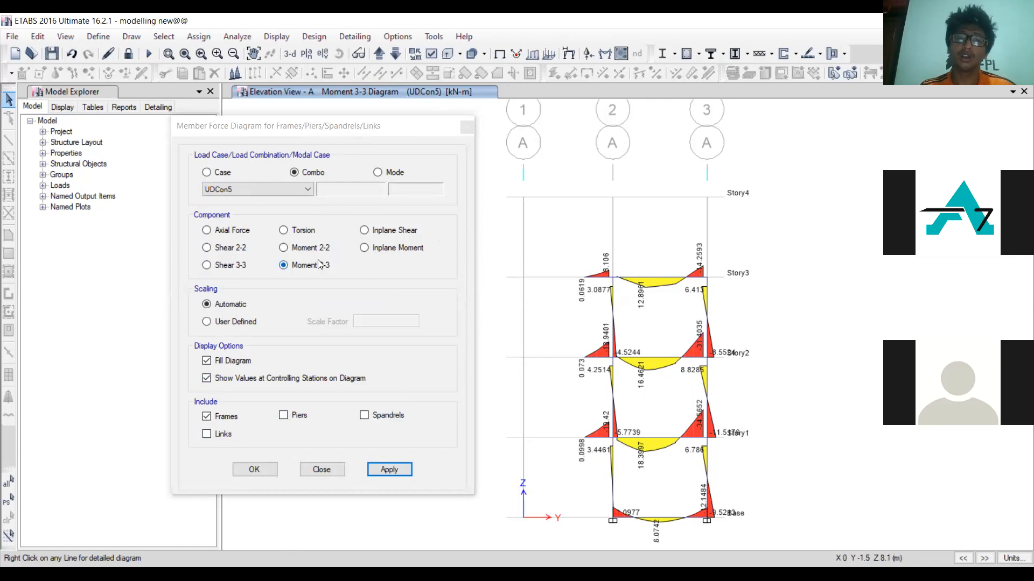
# Display the maximum and minimum Moment 3-3 diagram for the envelope combination and examine the column moments
pyautogui.click(284, 191)
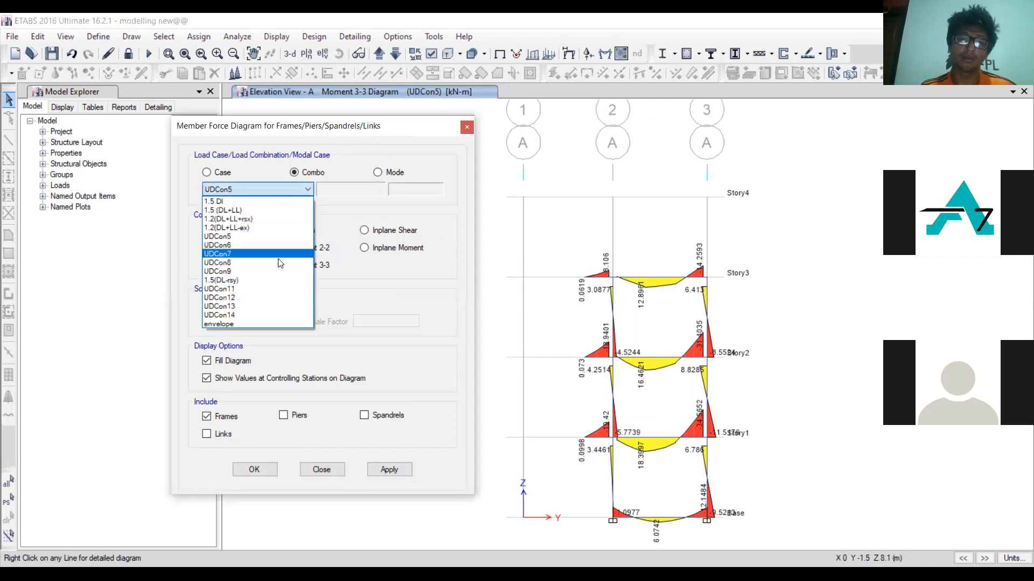
pyautogui.click(252, 326)
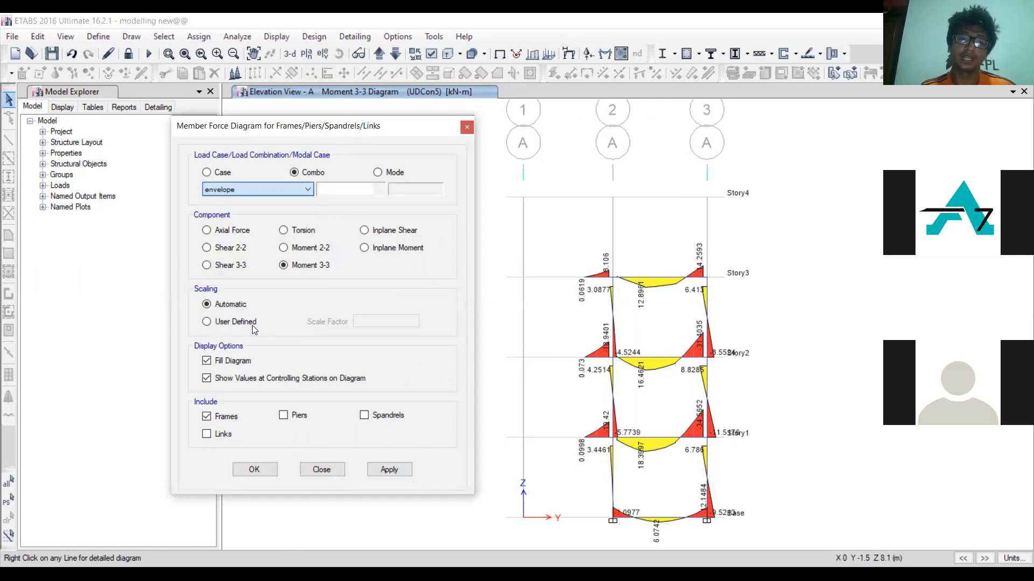
pyautogui.click(389, 469)
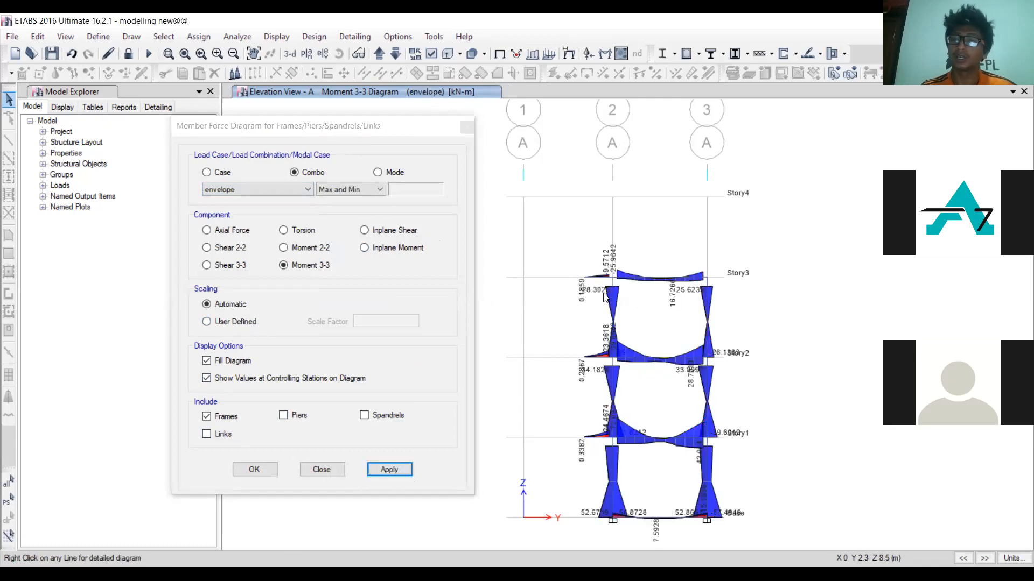
pyautogui.moveTo(613, 287)
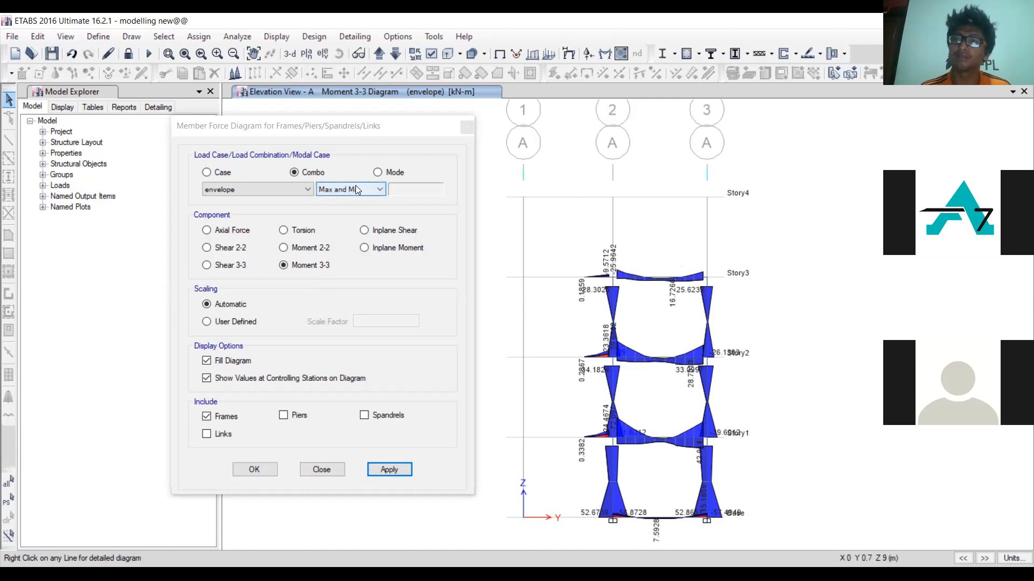
# Display the Moment 3-3 diagram for the 1.5 Dl combination and close the member force settings
pyautogui.click(248, 194)
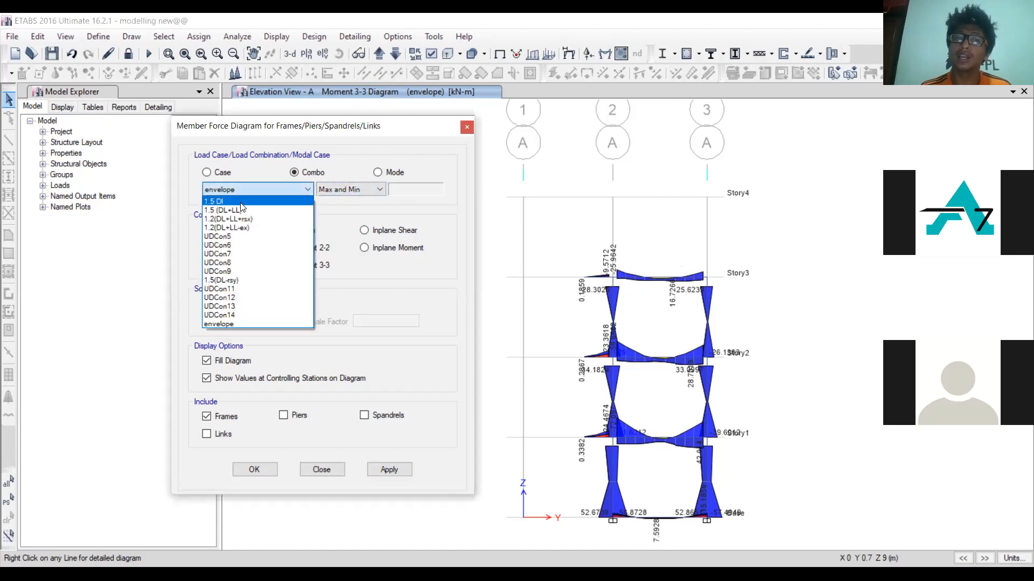
pyautogui.click(241, 203)
pyautogui.click(389, 470)
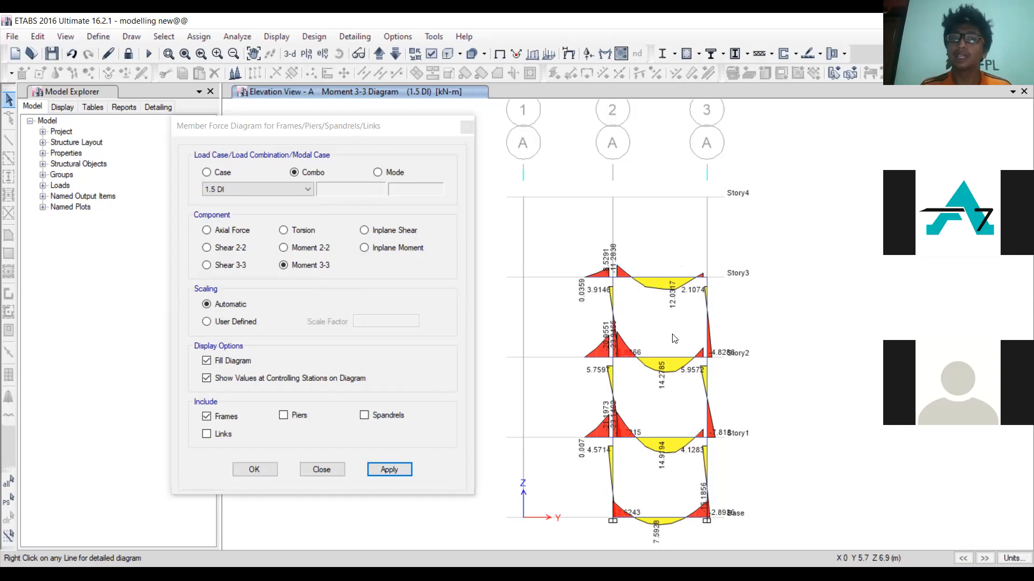
pyautogui.click(466, 126)
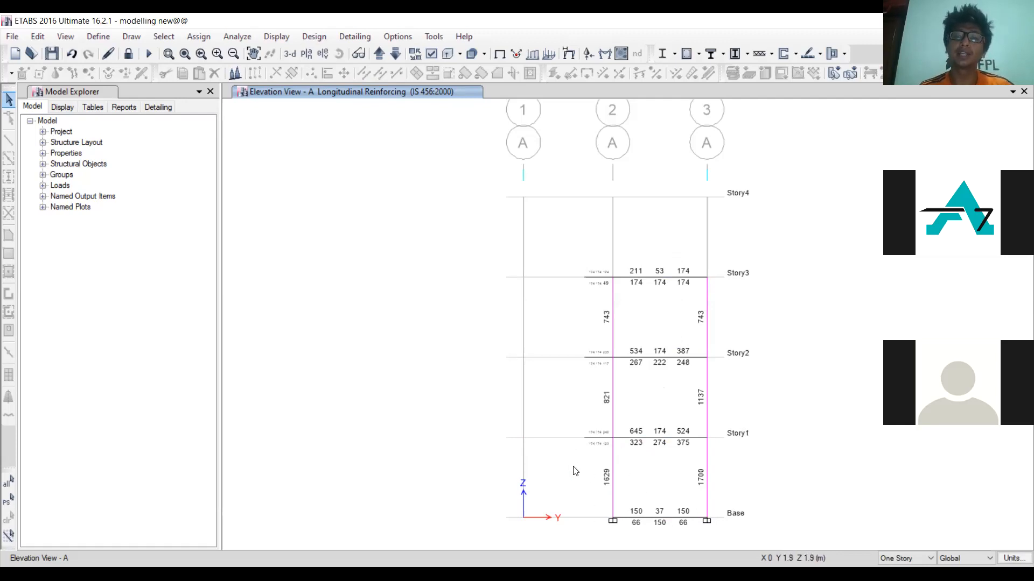
# Add the envelope combination to the concrete frame design combinations and rerun the concrete design
pyautogui.click(698, 54)
pyautogui.click(698, 54)
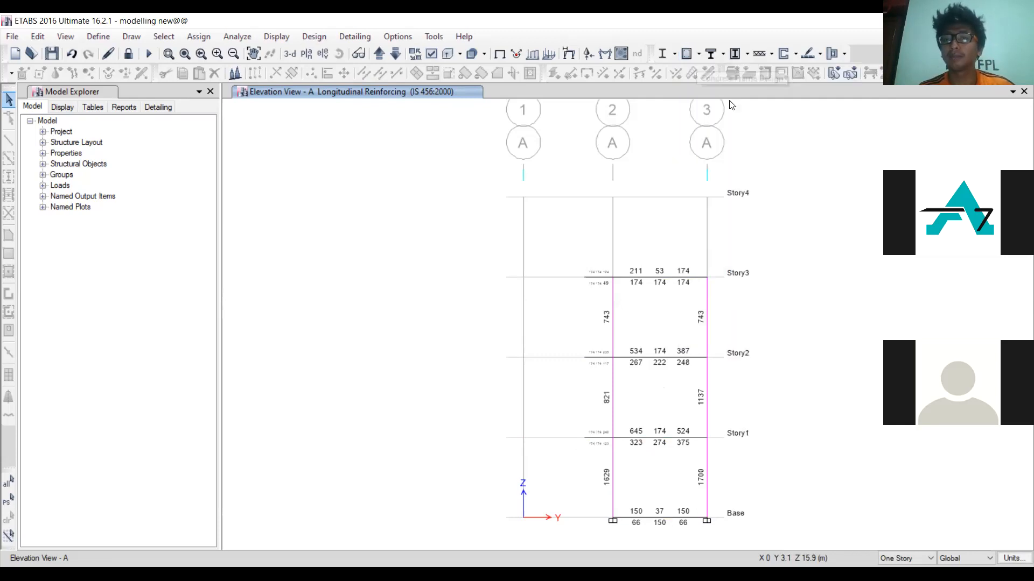
pyautogui.click(698, 54)
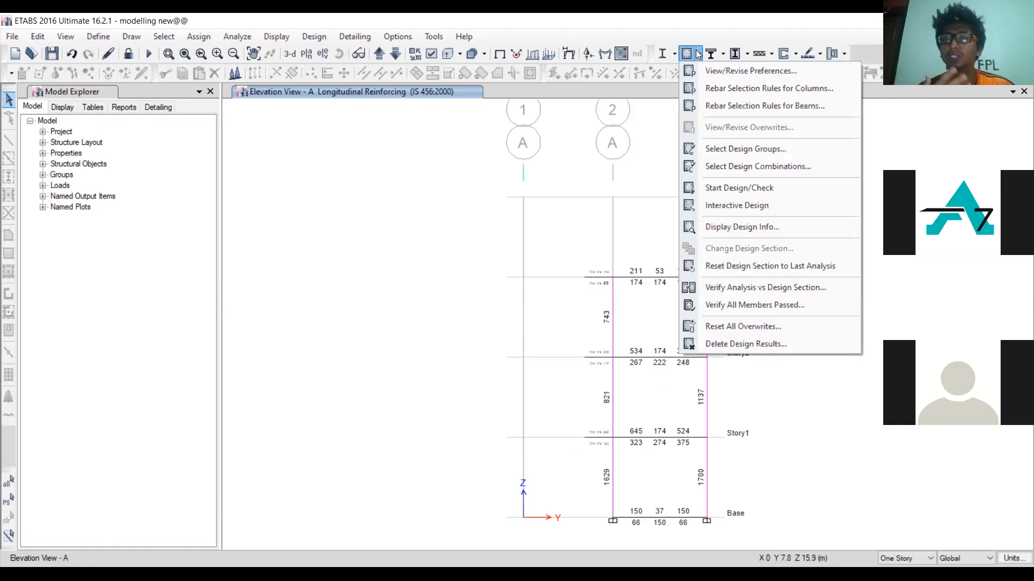
pyautogui.click(749, 163)
pyautogui.click(399, 241)
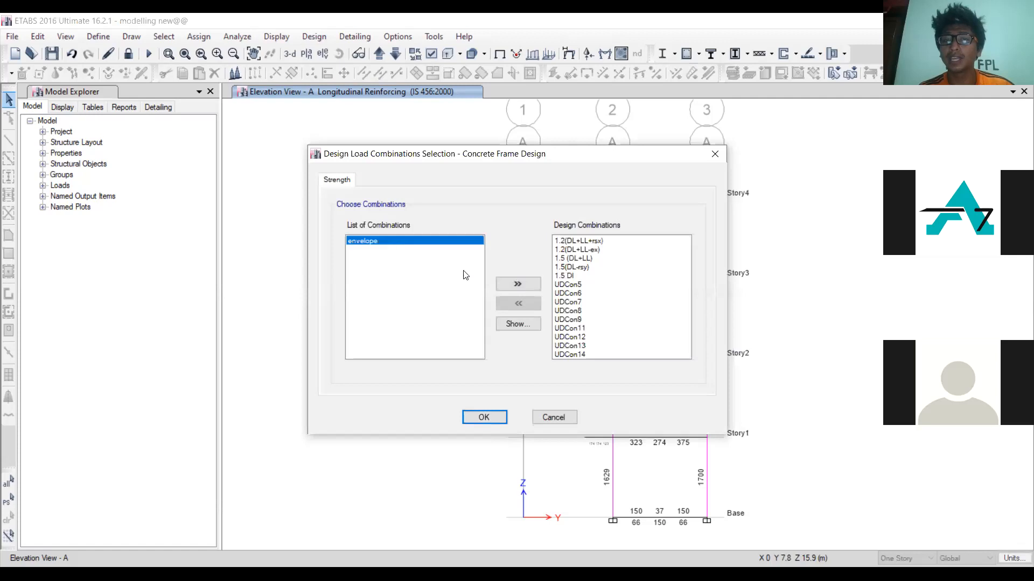
pyautogui.click(517, 283)
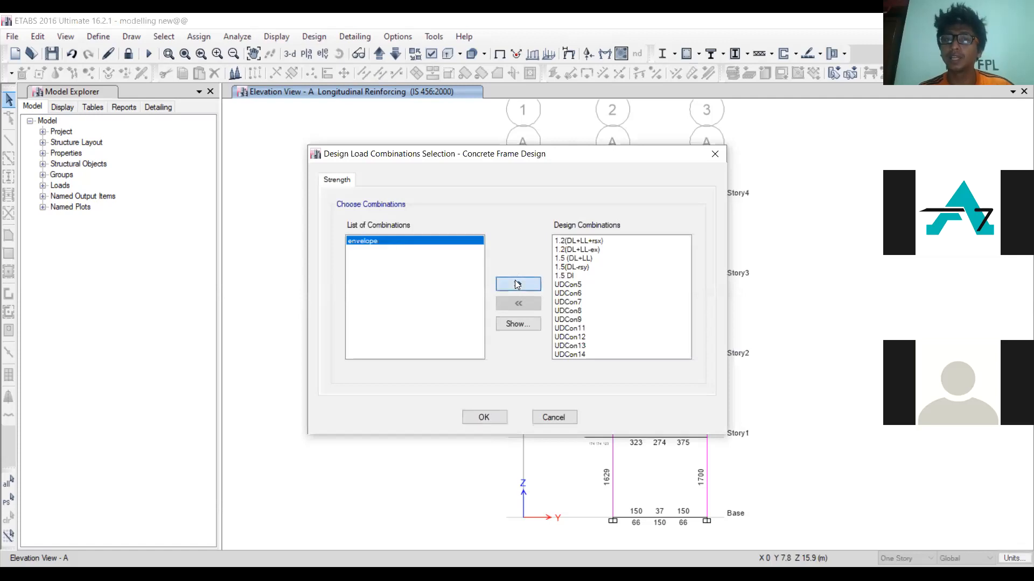
pyautogui.click(483, 418)
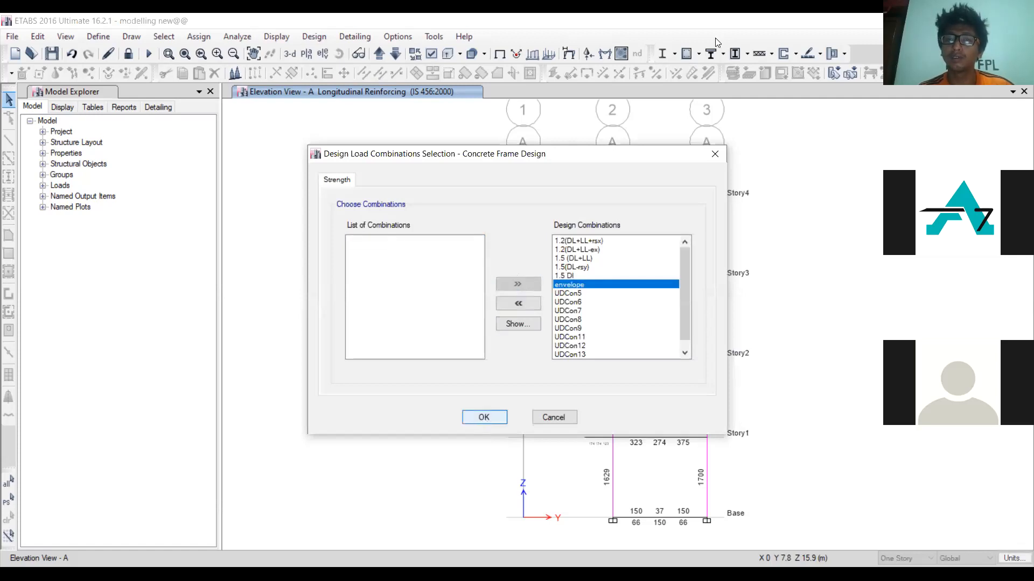
pyautogui.click(686, 55)
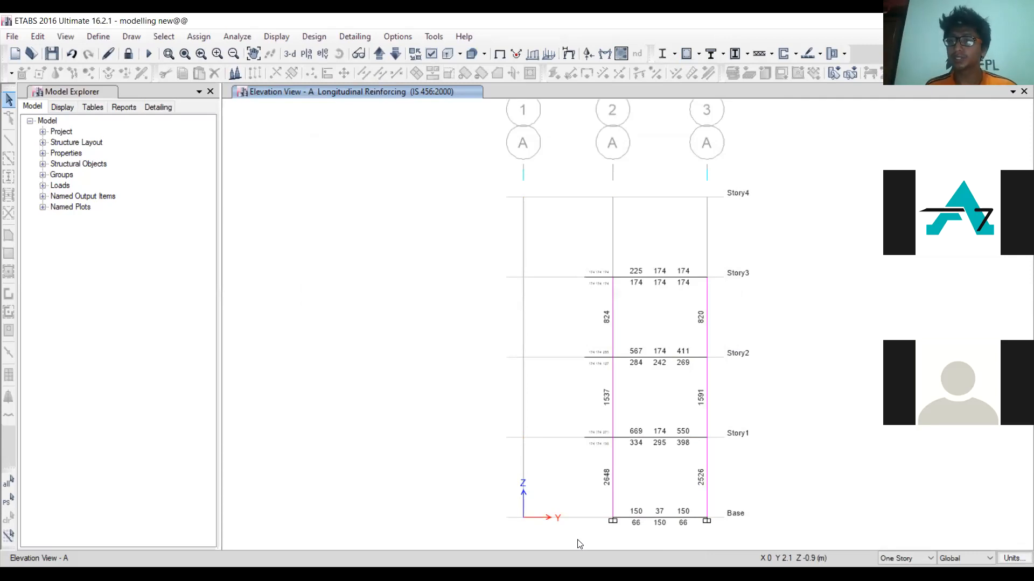
# Open the design information of the Story1 column on grid line 2, check its reinforcement from envelope back to UDCon7, and close it
pyautogui.click(613, 473)
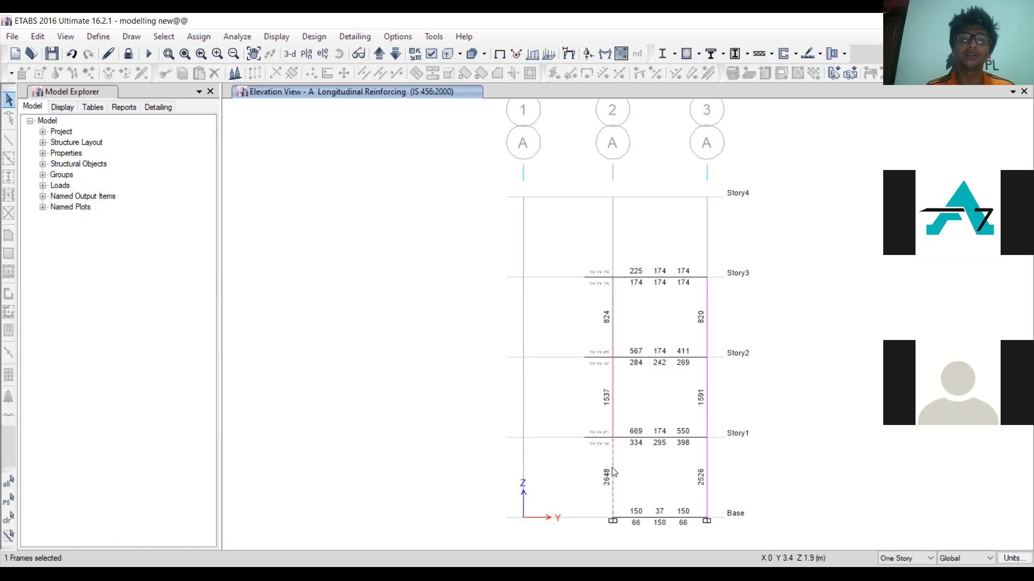
pyautogui.rightClick(613, 472)
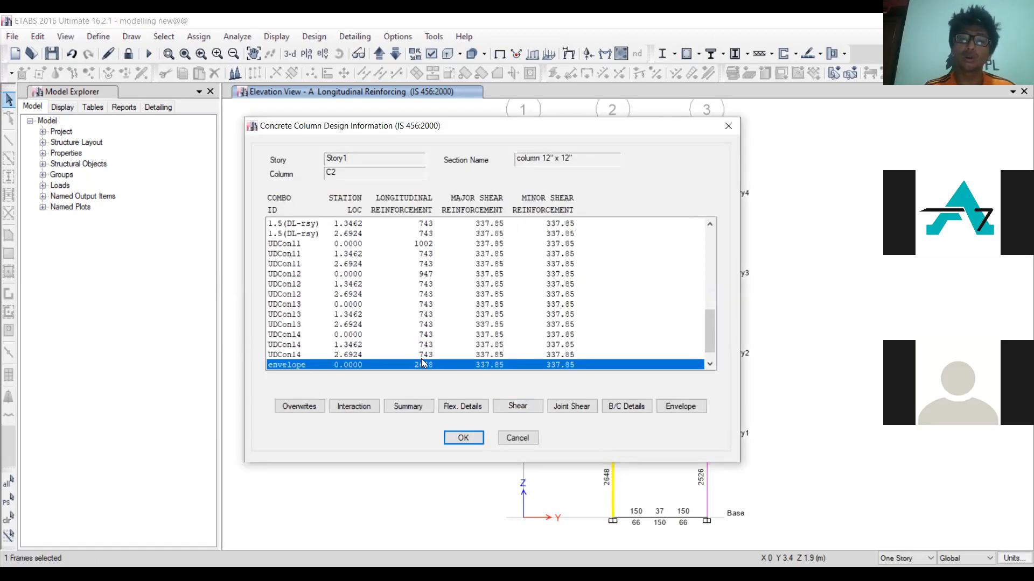
pyautogui.press('Up')
pyautogui.press('Up')
pyautogui.press('Up')
pyautogui.press('Up')
pyautogui.press('Up')
pyautogui.press('Up')
pyautogui.press('Up')
pyautogui.press('Up')
pyautogui.press('Up')
pyautogui.press('Up')
pyautogui.press('Up')
pyautogui.press('Up')
pyautogui.press('Up')
pyautogui.press('Up')
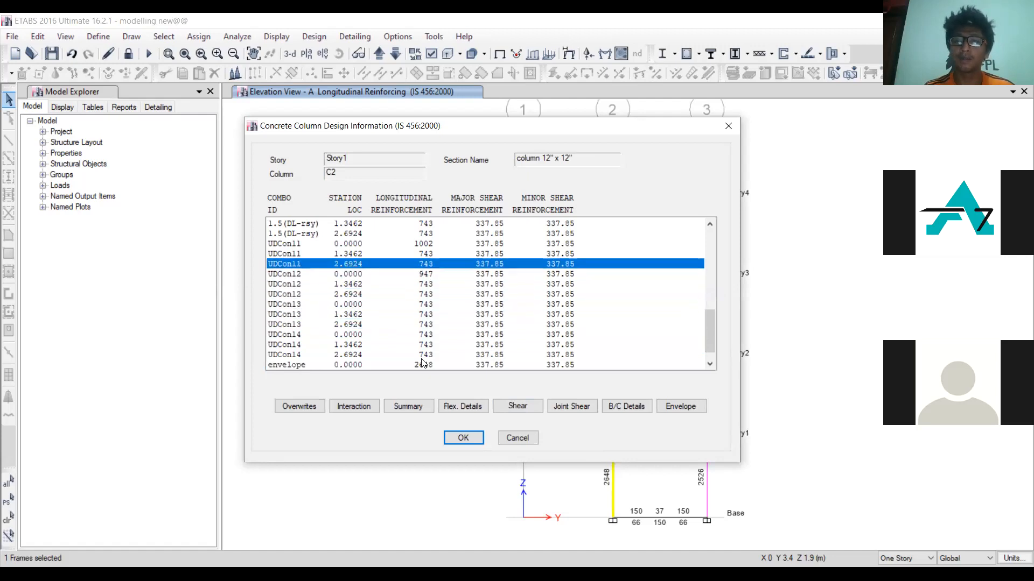
pyautogui.press('Up')
pyautogui.press('Up')
pyautogui.press('Up')
pyautogui.press('Up')
pyautogui.press('Up')
pyautogui.press('Up')
pyautogui.press('Up')
pyautogui.press('Up')
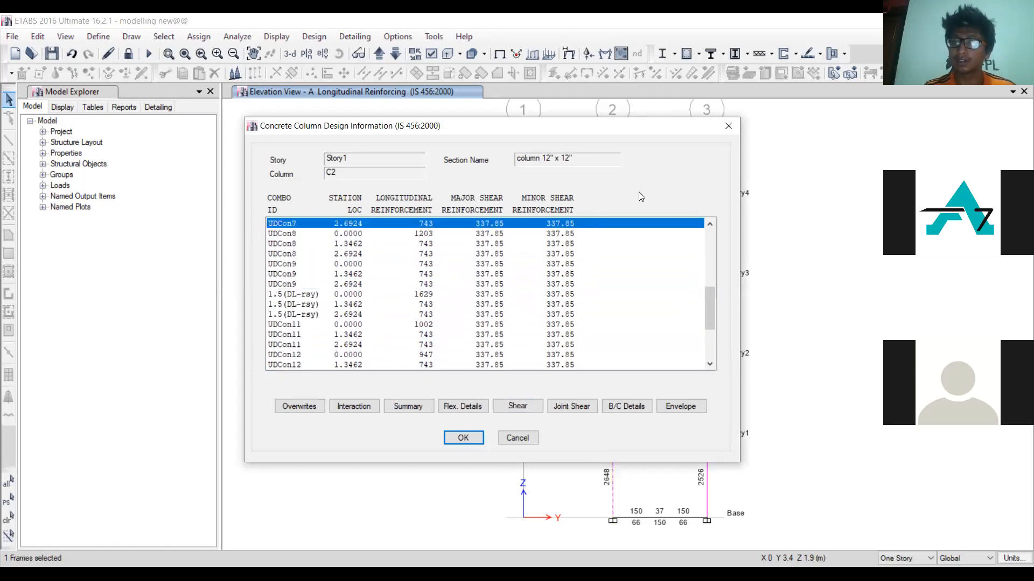
pyautogui.click(728, 128)
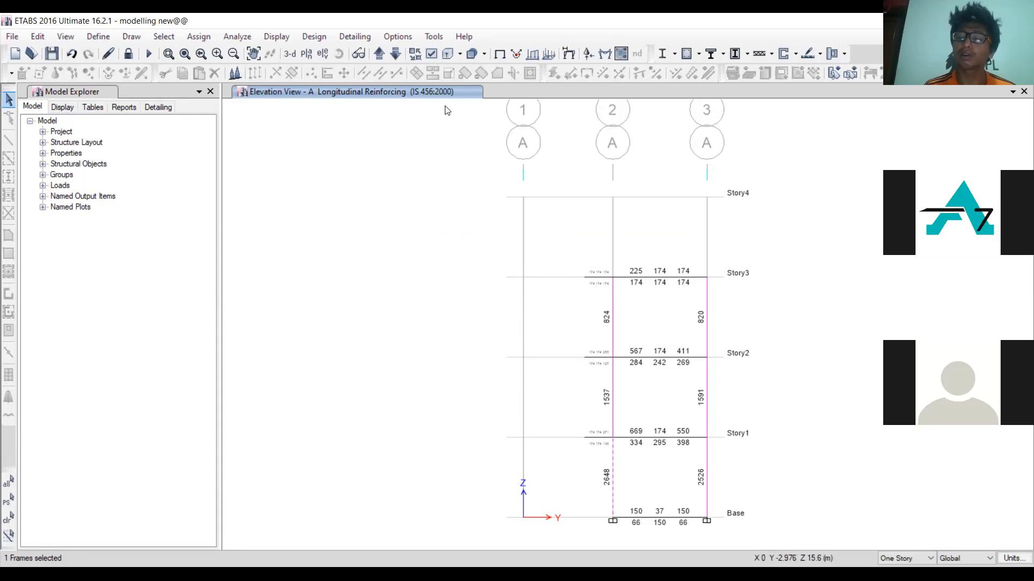
# Open the material definitions, look through the list including M20 and Fe 500, and close it
pyautogui.click(89, 37)
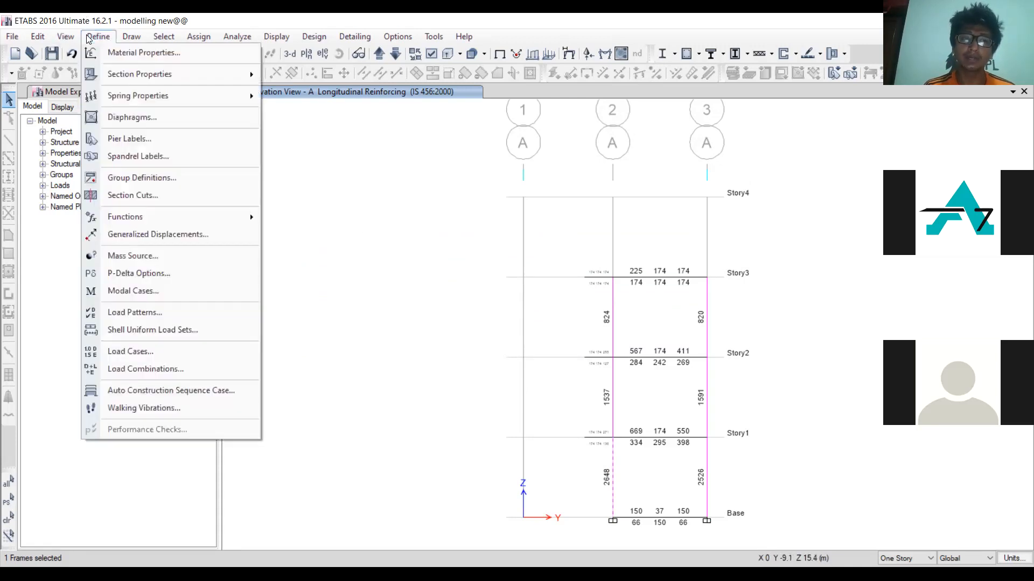
pyautogui.click(117, 53)
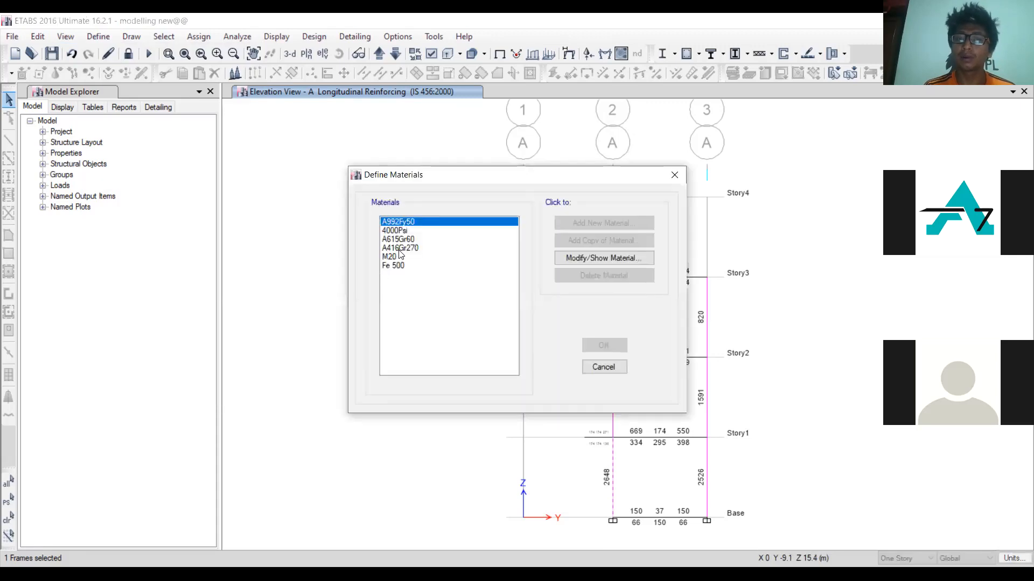
pyautogui.click(400, 257)
pyautogui.click(409, 266)
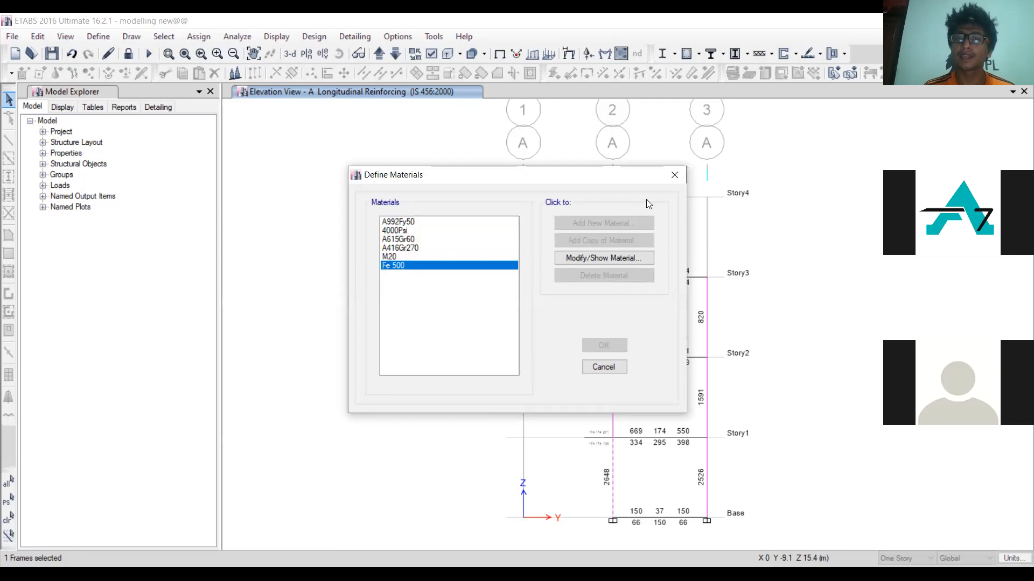
pyautogui.click(674, 175)
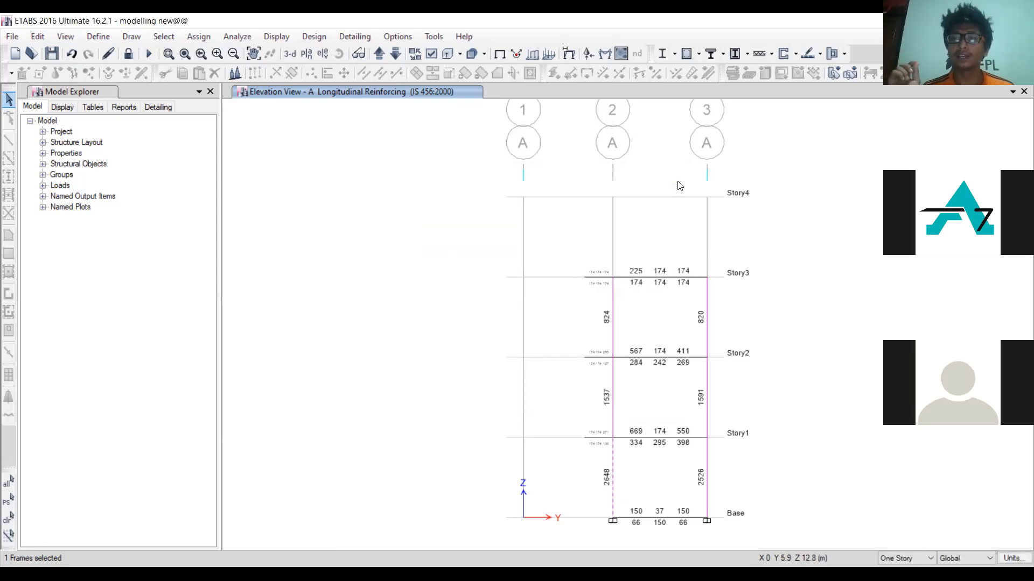
pyautogui.click(98, 36)
pyautogui.click(114, 52)
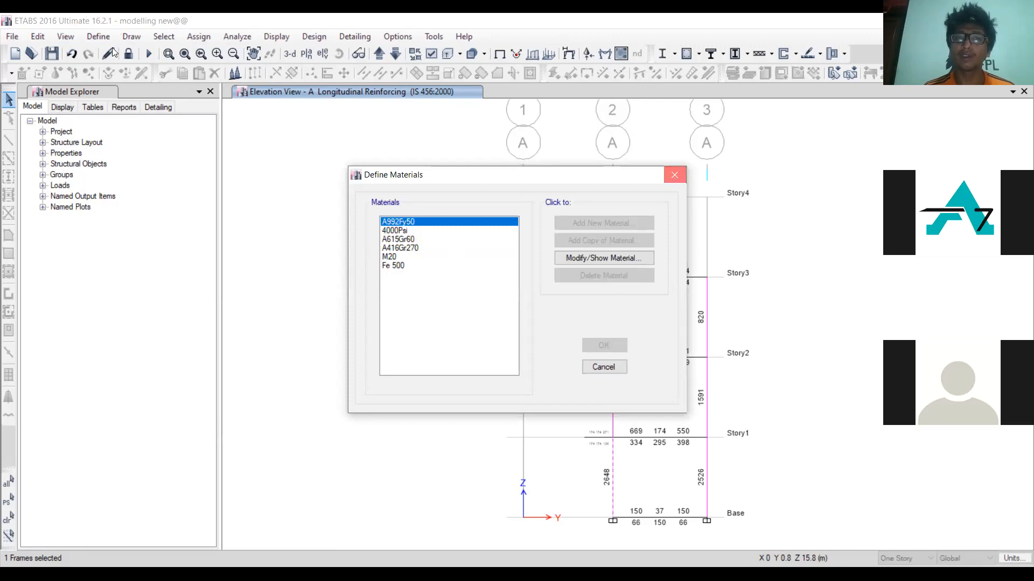
pyautogui.click(674, 176)
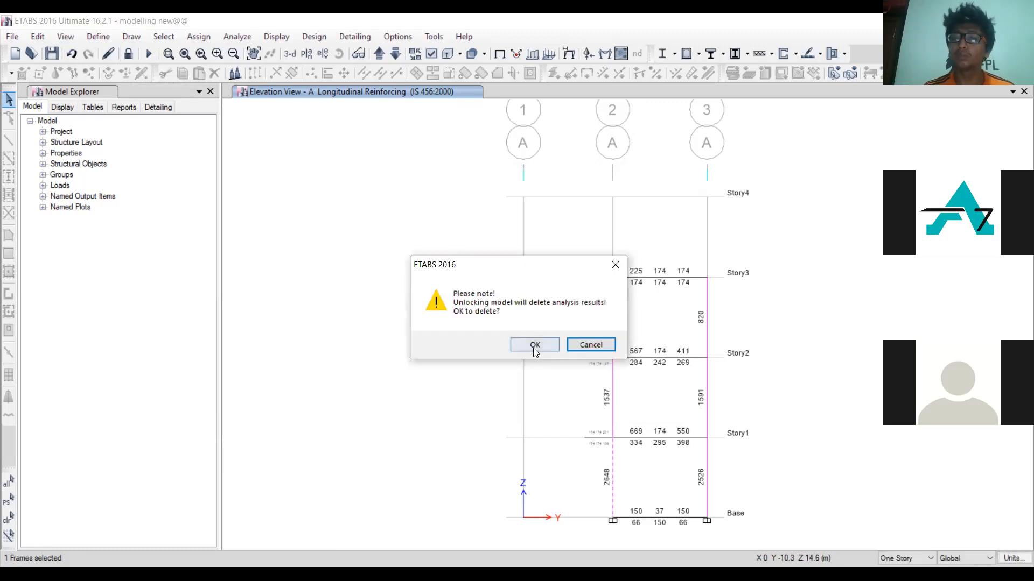
# Unlock the model by deleting the analysis results, then open the frame section properties, view the list and close it
pyautogui.click(534, 347)
pyautogui.click(99, 33)
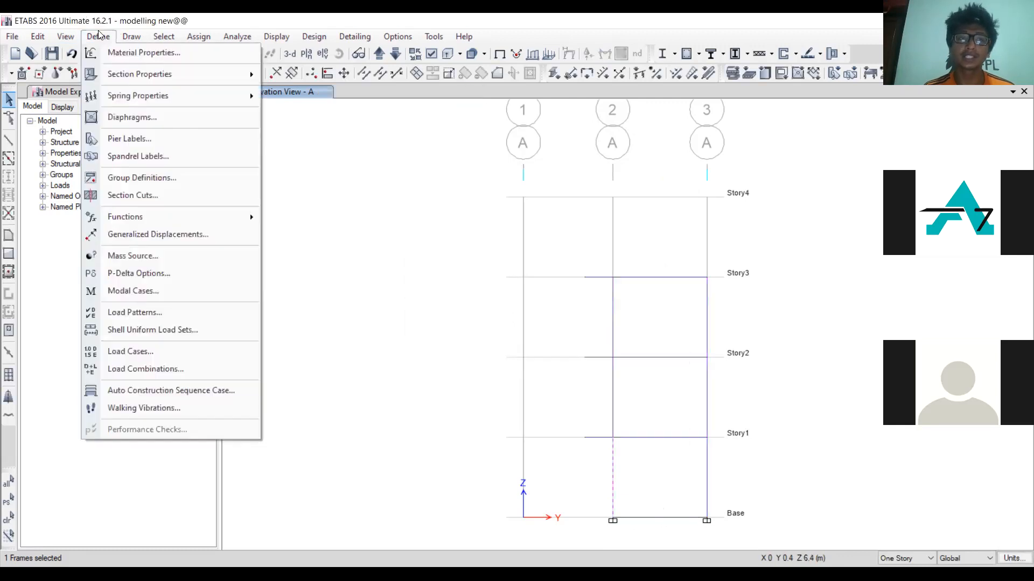
pyautogui.moveTo(149, 73)
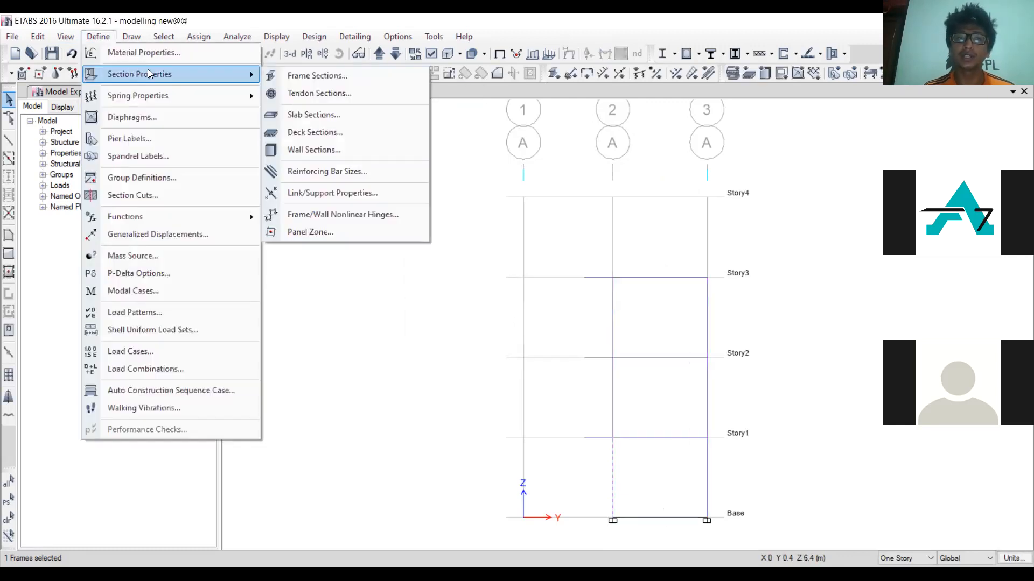
pyautogui.click(275, 77)
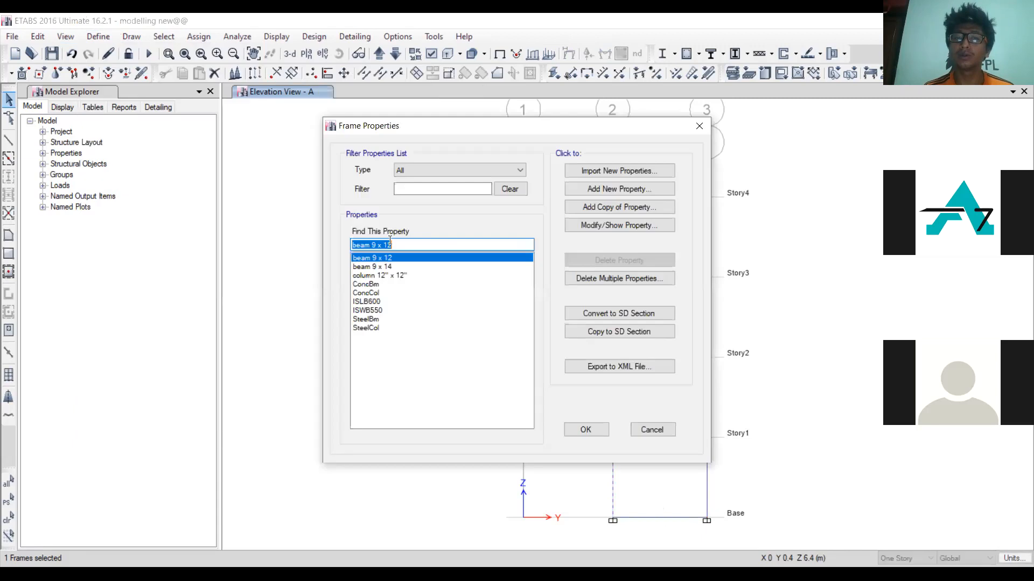
pyautogui.click(699, 127)
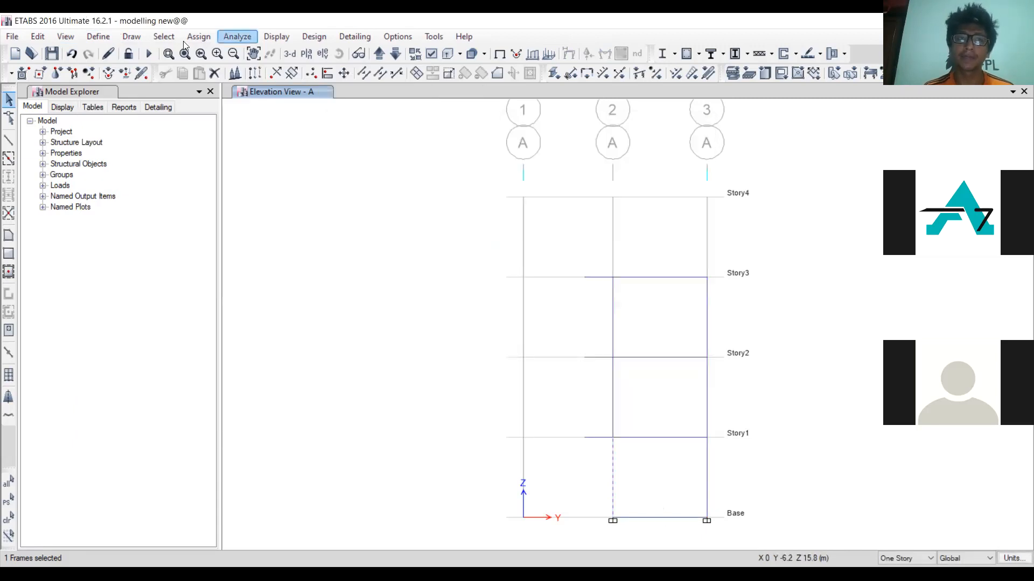
# Open the load pattern definitions and delete the IS1893 2002 seismic patterns ex and ey
pyautogui.click(98, 37)
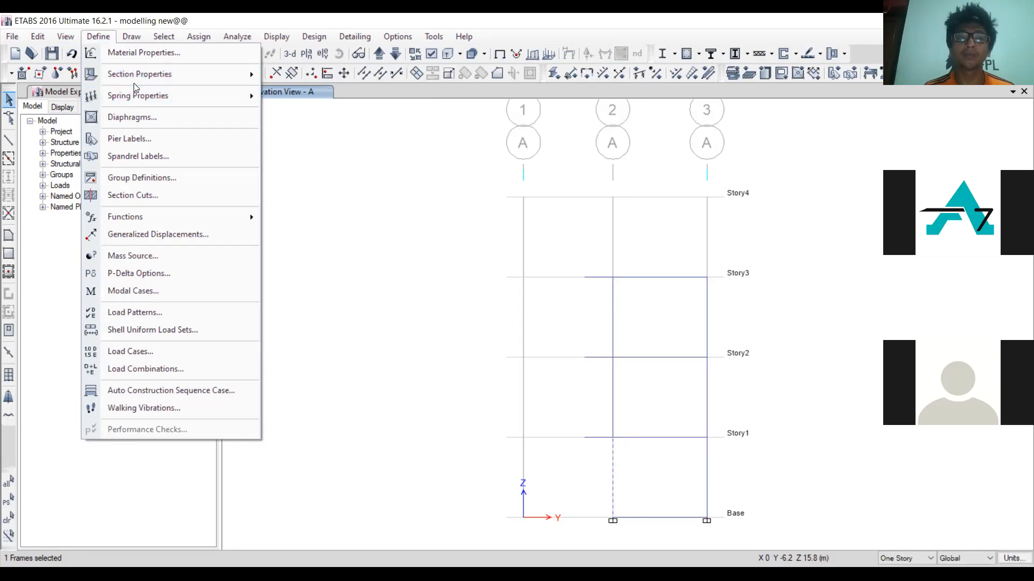
pyautogui.moveTo(132, 83)
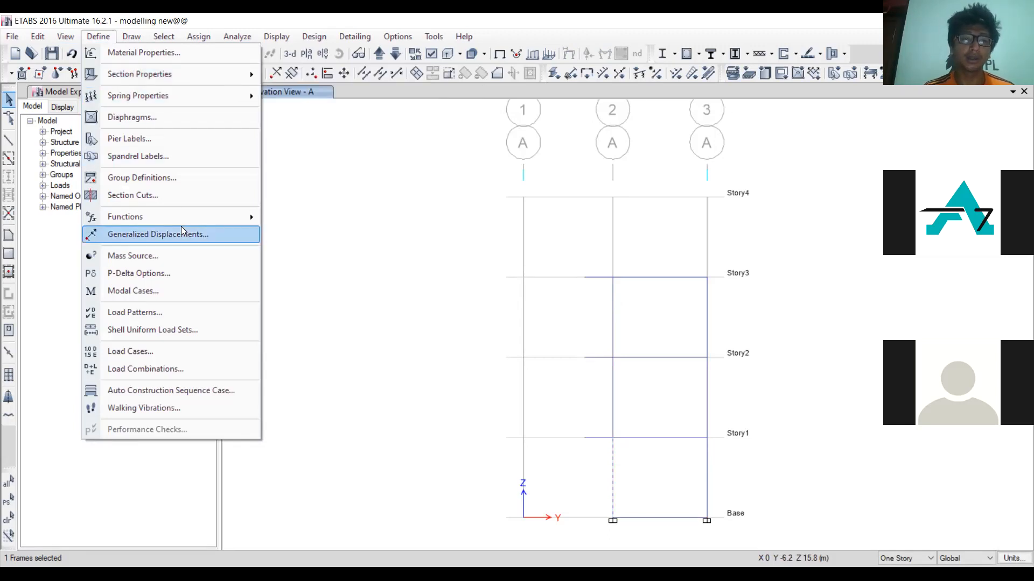
pyautogui.click(160, 318)
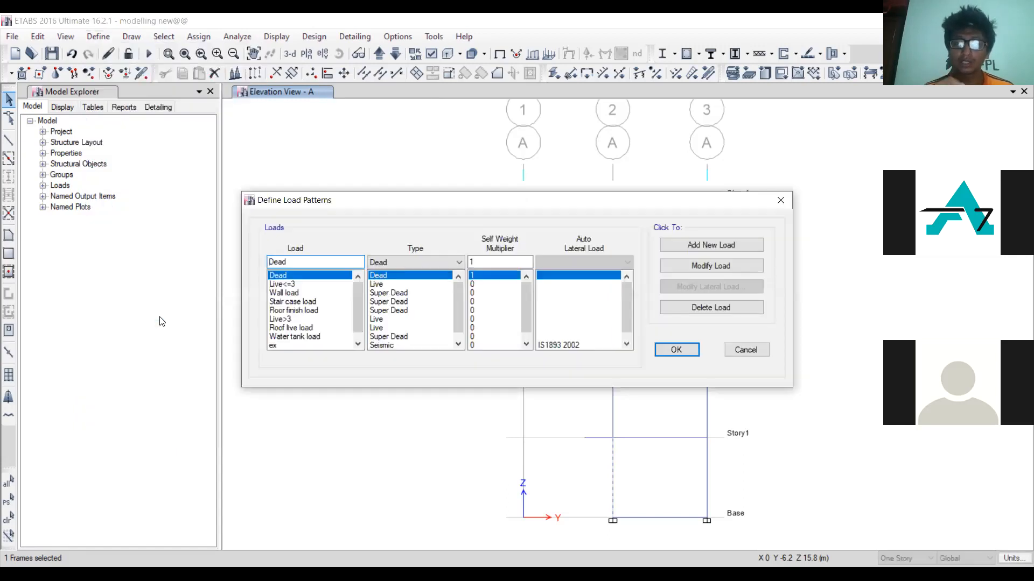
pyautogui.moveTo(456, 307); pyautogui.dragTo(457, 323)
pyautogui.click(334, 337)
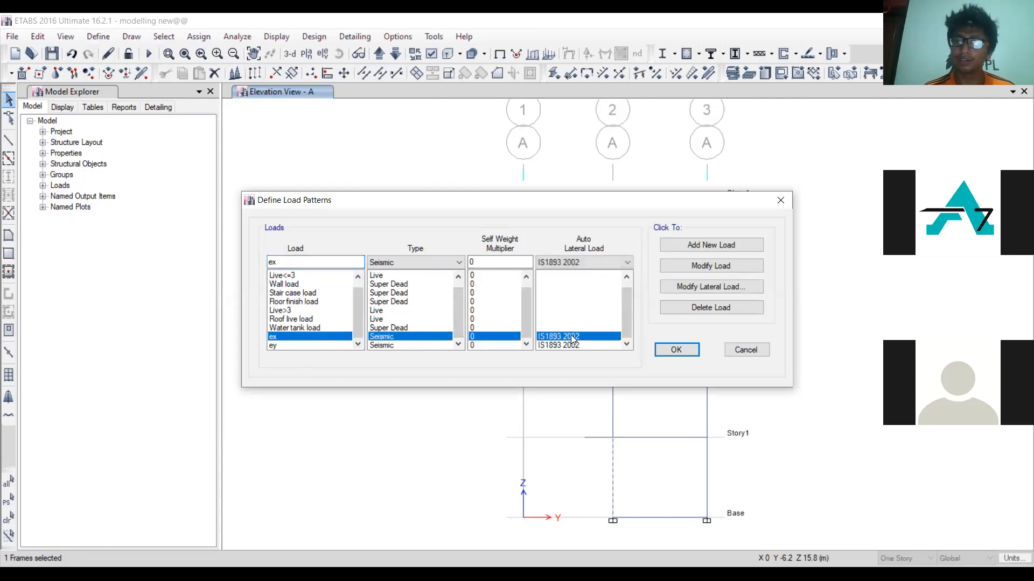
pyautogui.click(697, 310)
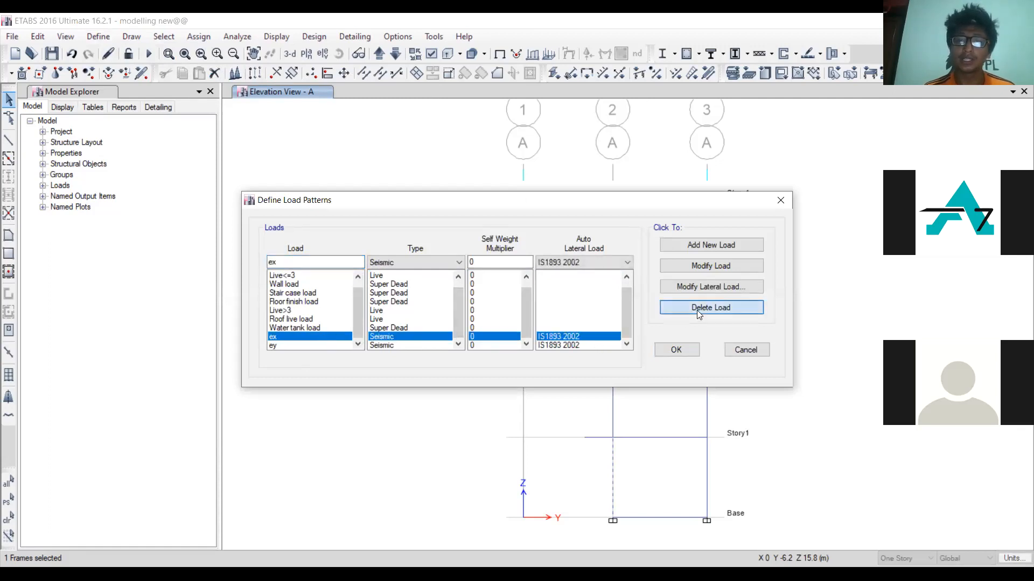
pyautogui.click(561, 340)
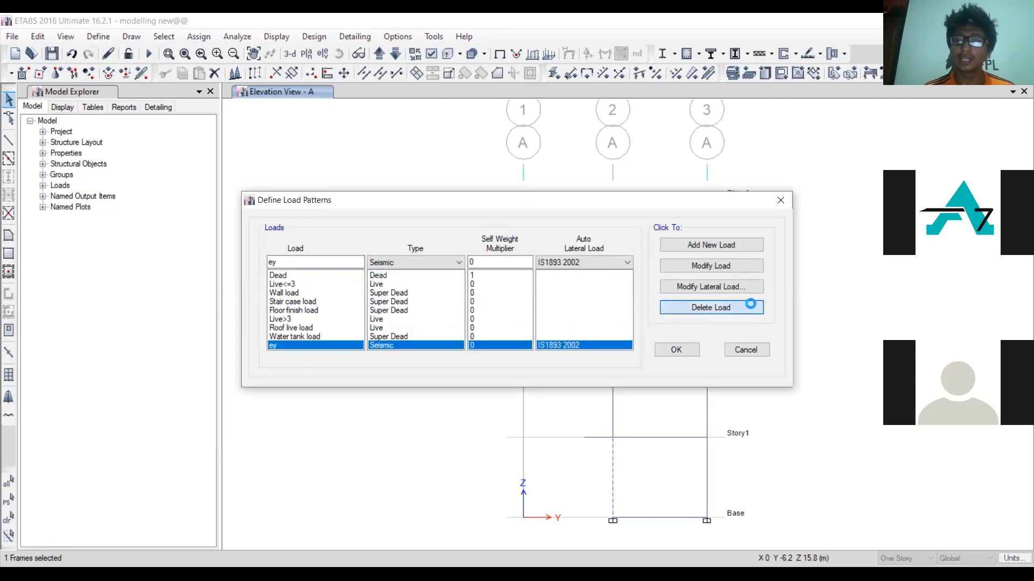
pyautogui.click(554, 341)
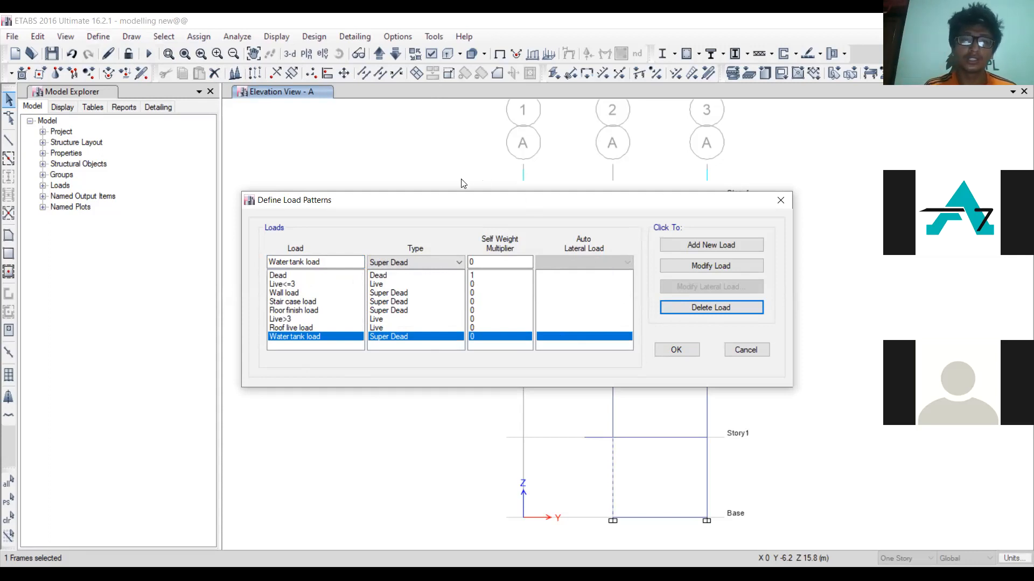
# Enter ex as the name for a new load pattern and set its type to Seismic
pyautogui.click(349, 261)
pyautogui.press('BackSpace')
pyautogui.press('BackSpace')
pyautogui.press('BackSpace')
pyautogui.press('BackSpace')
pyautogui.press('BackSpace')
pyautogui.press('BackSpace')
pyautogui.press('BackSpace')
pyautogui.press('BackSpace')
pyautogui.press('BackSpace')
pyautogui.press('BackSpace')
pyautogui.press('BackSpace')
pyautogui.press('BackSpace')
pyautogui.press('BackSpace')
pyautogui.press('BackSpace')
pyautogui.press('BackSpace')
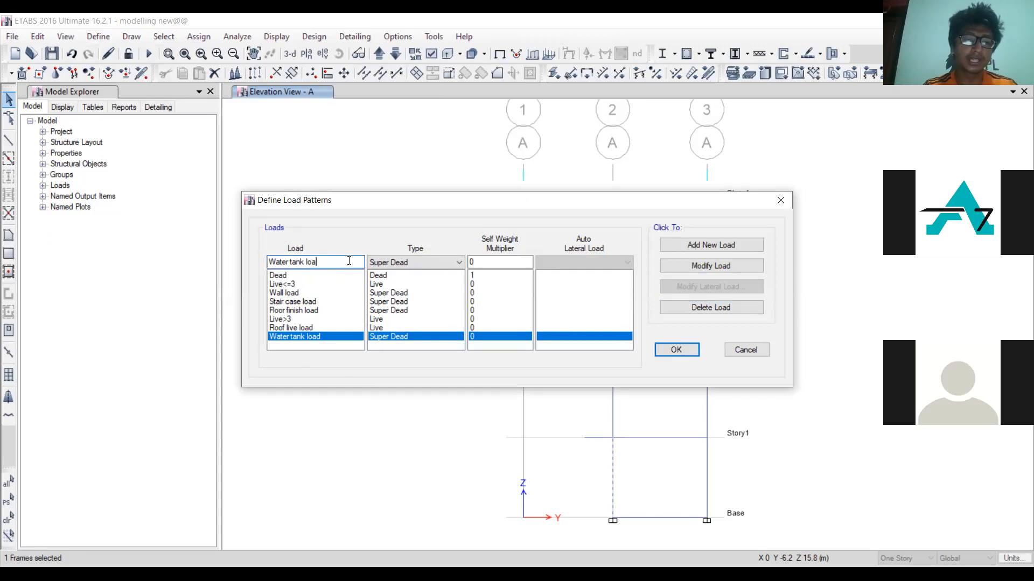
pyautogui.write('ex')
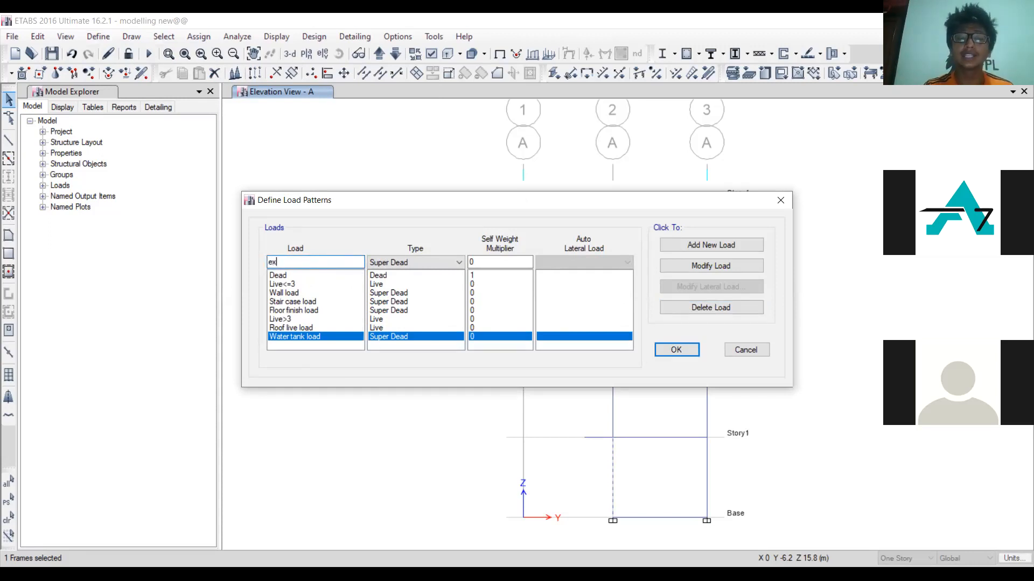
pyautogui.click(442, 264)
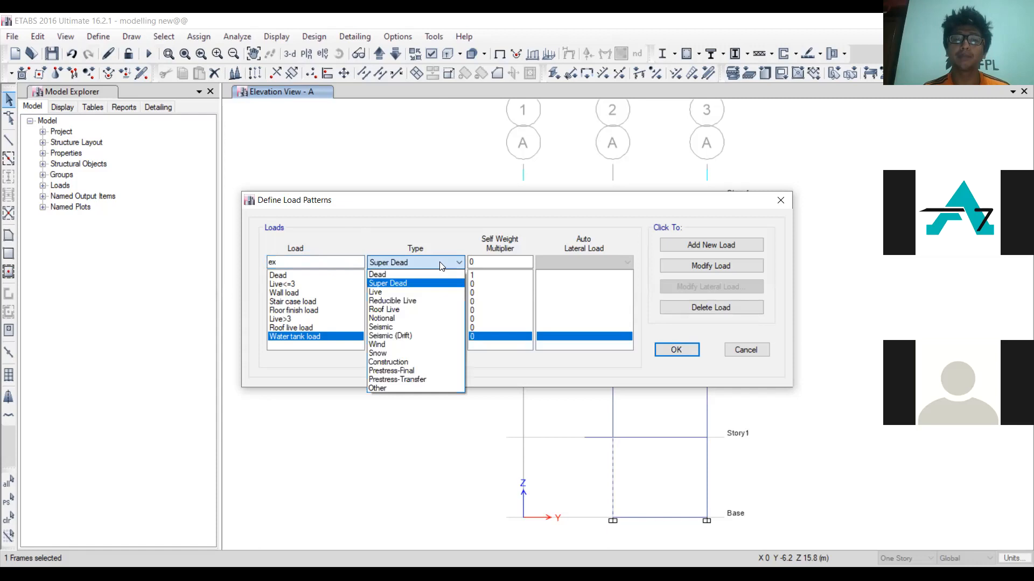
pyautogui.click(402, 327)
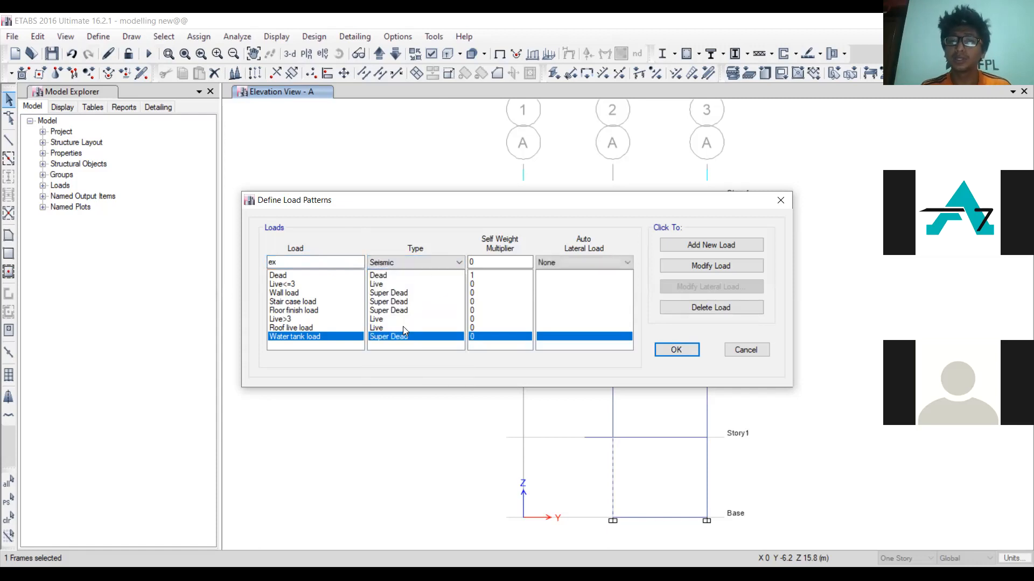
# Choose User Coefficient as the auto lateral load for ex and add the load pattern
pyautogui.click(583, 266)
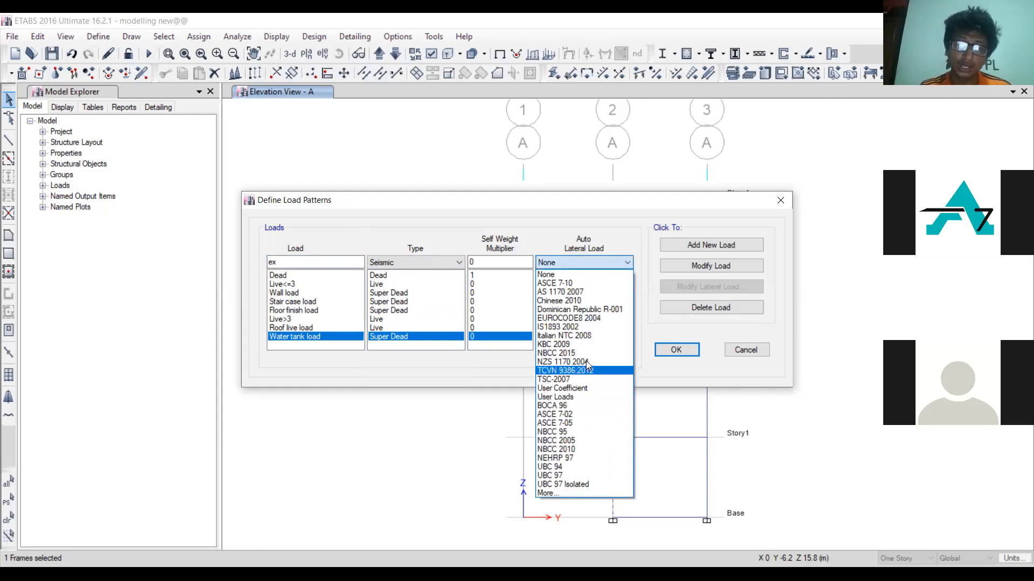
pyautogui.press('i')
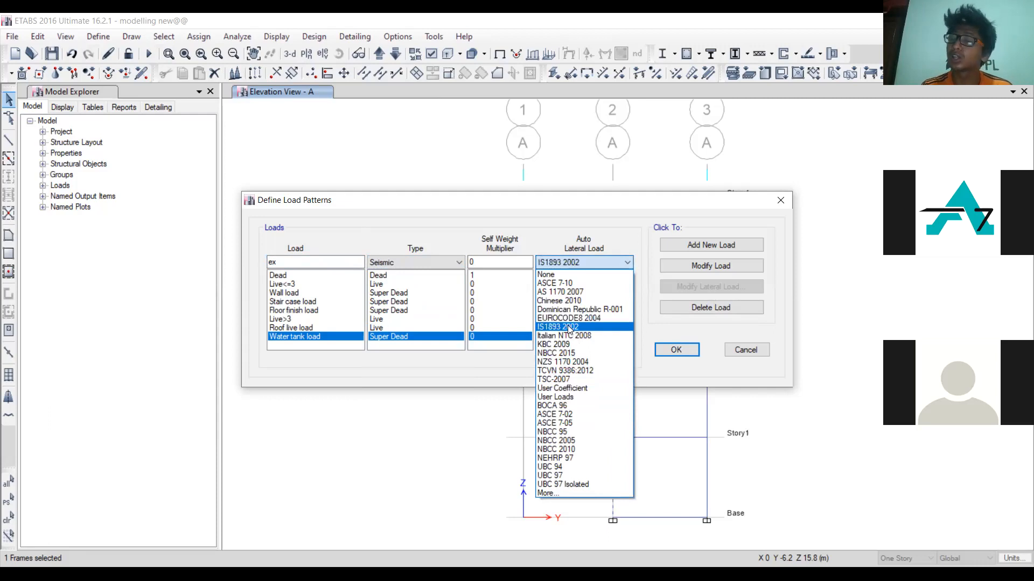
pyautogui.press('n')
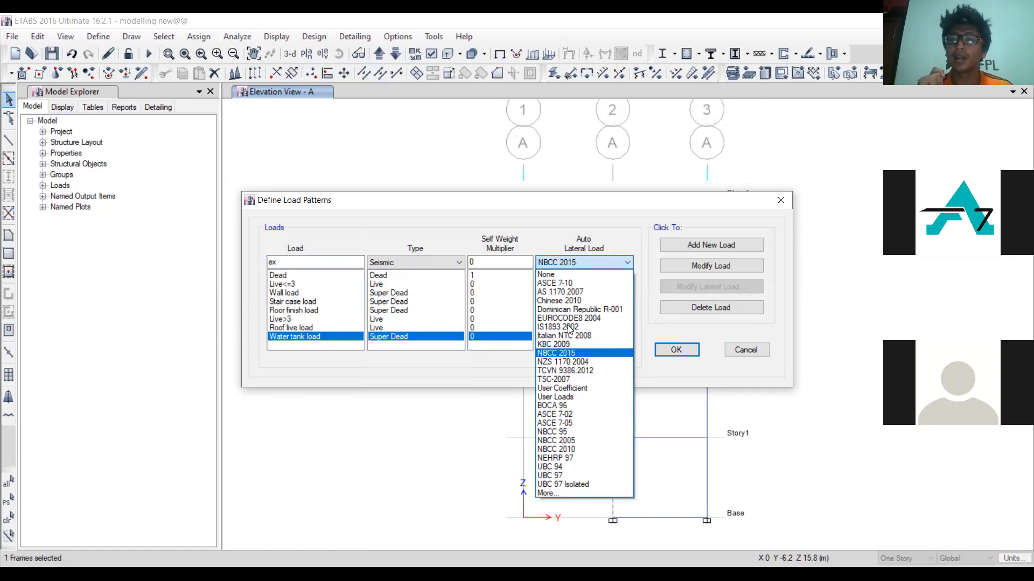
pyautogui.click(572, 389)
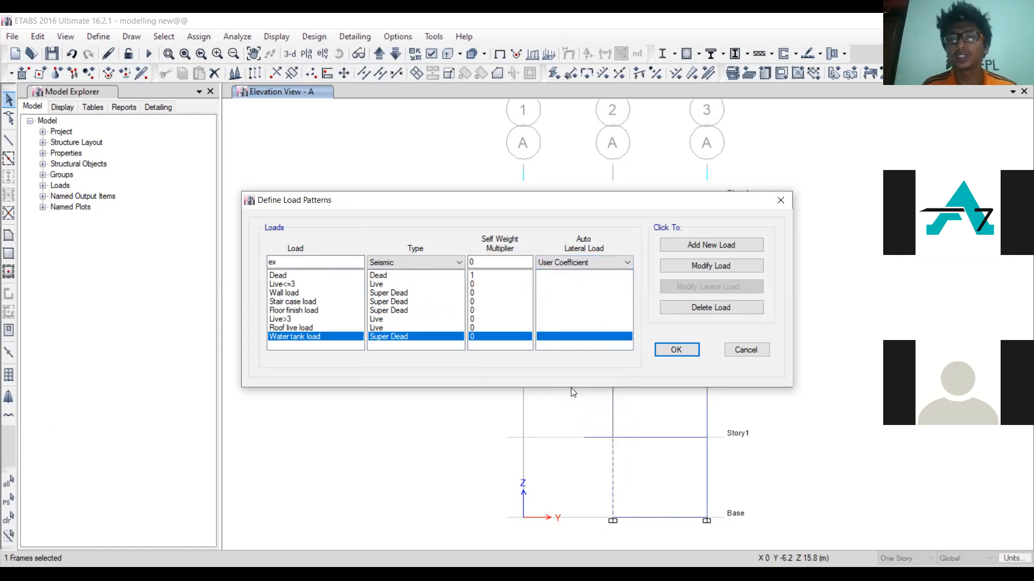
pyautogui.click(601, 259)
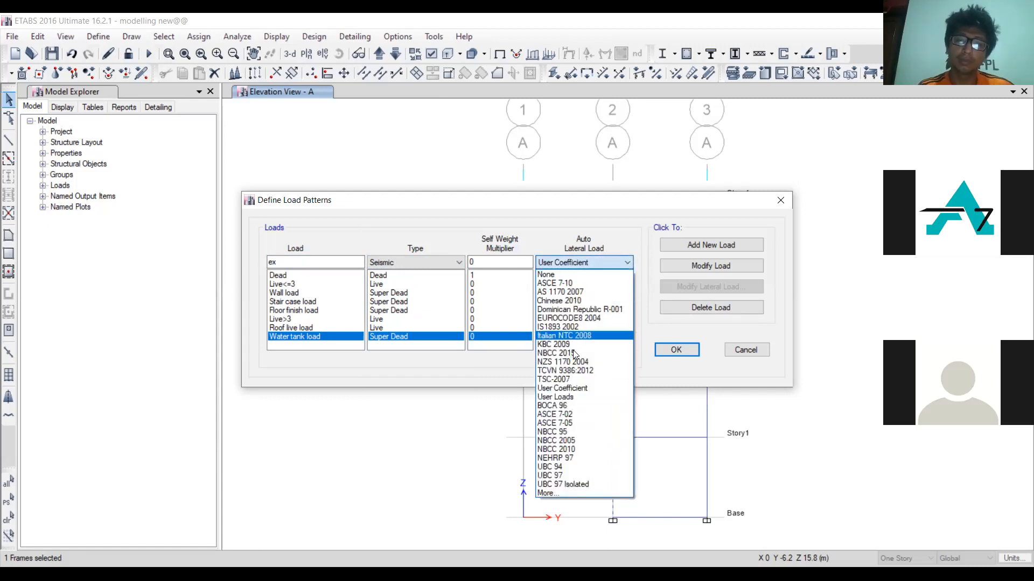
pyautogui.click(563, 389)
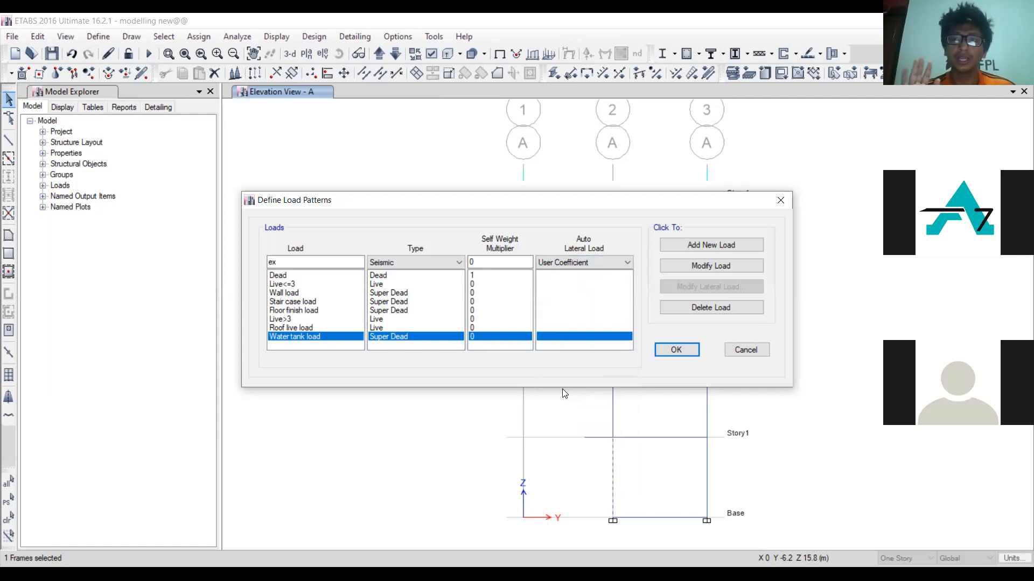
pyautogui.click(701, 251)
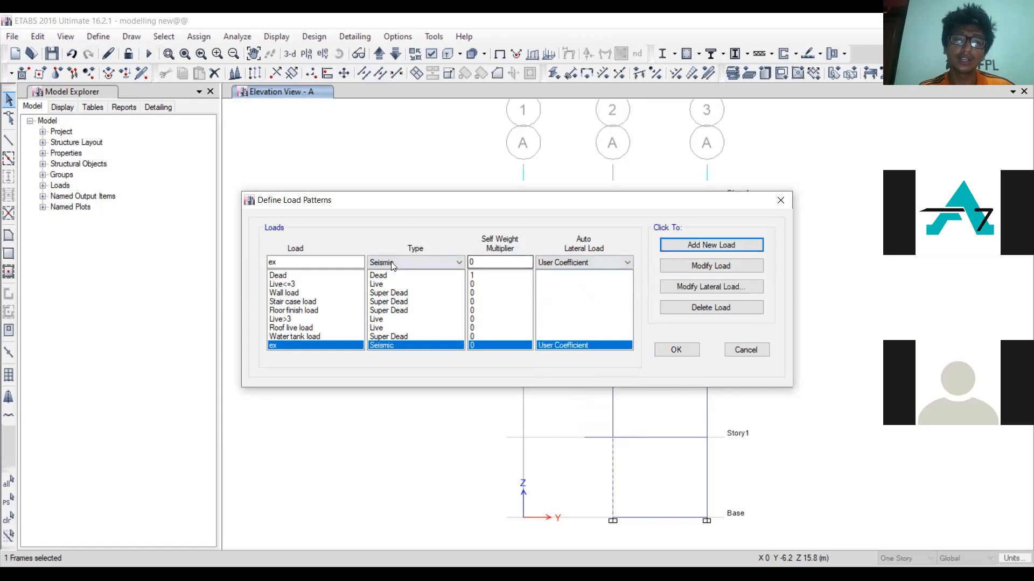
# Add a second Seismic load pattern named ey with User Coefficient as its auto lateral load
pyautogui.click(316, 257)
pyautogui.press('BackSpace')
pyautogui.write('y')
pyautogui.click(739, 246)
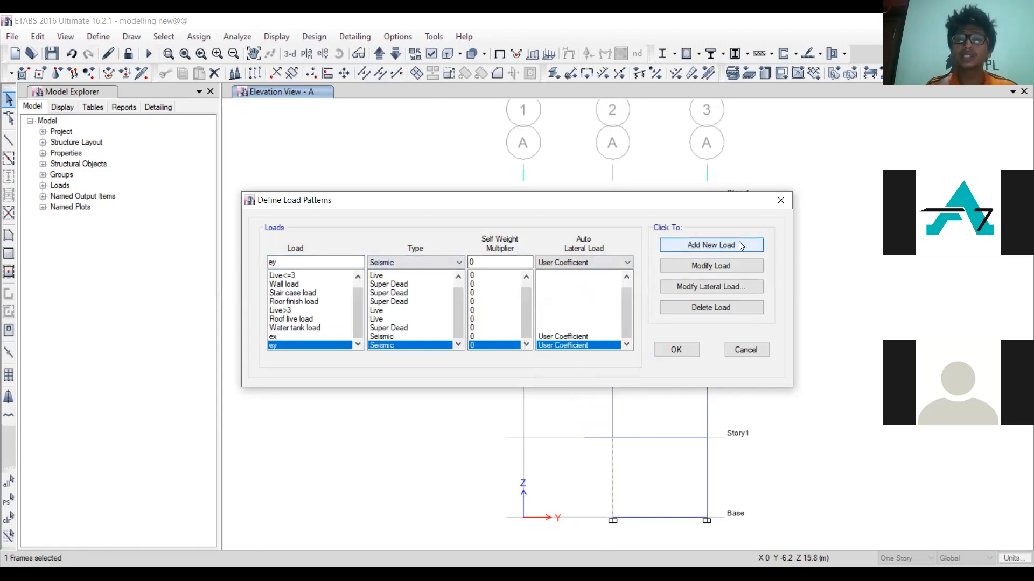
# Open the lateral load settings of ex and leave only X Dir + Eccentricity enabled
pyautogui.click(584, 337)
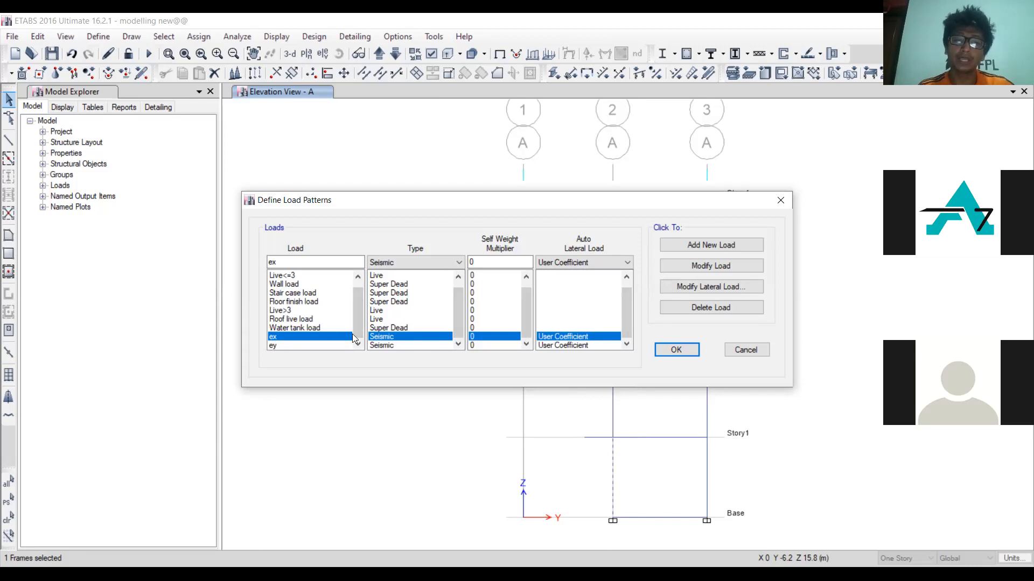
pyautogui.click(718, 286)
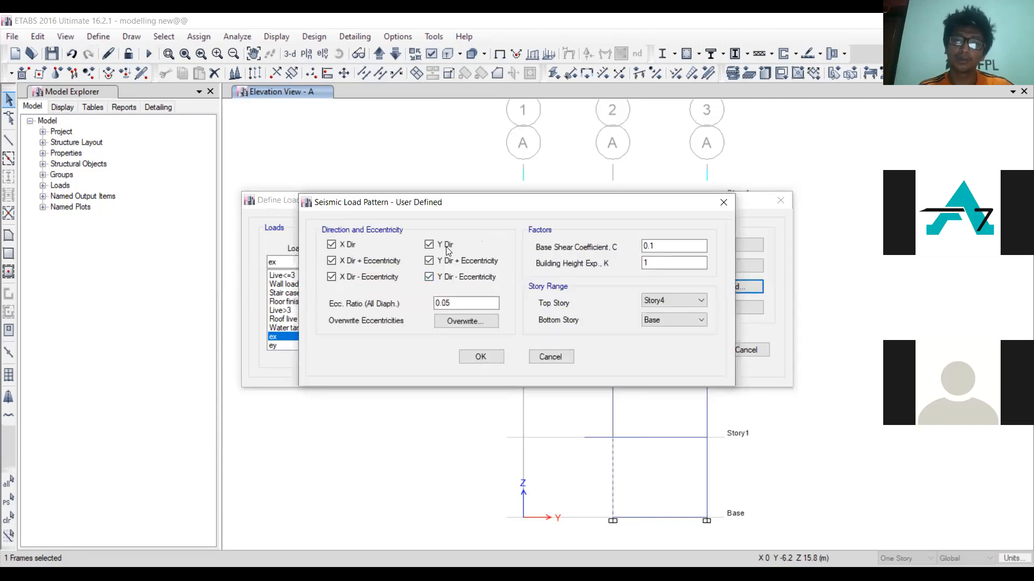
pyautogui.click(429, 245)
pyautogui.click(429, 261)
pyautogui.click(429, 277)
pyautogui.click(330, 245)
pyautogui.click(332, 277)
pyautogui.click(333, 263)
pyautogui.click(332, 262)
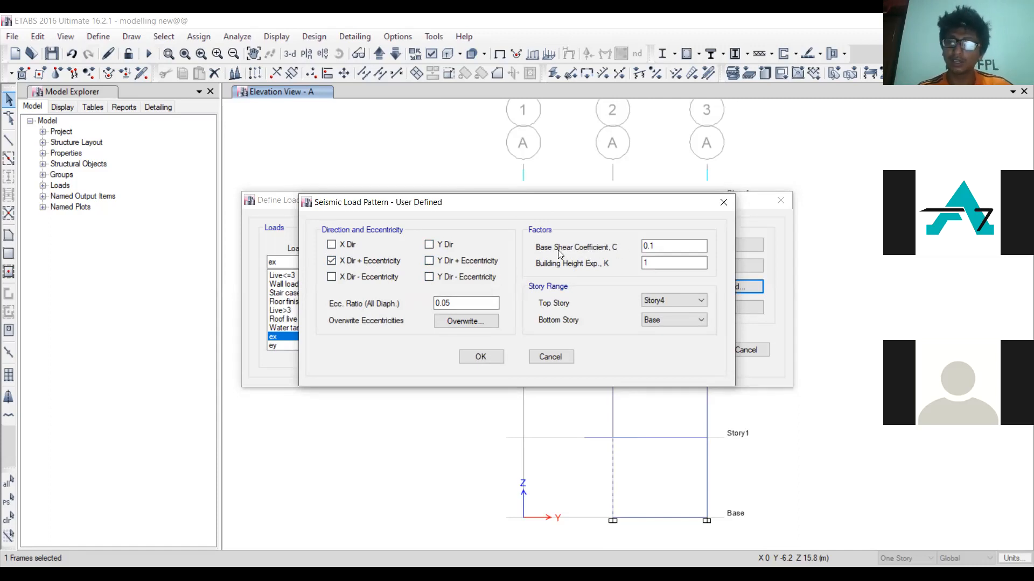
# Enter a base shear coefficient of 0.09 for ex and close the seismic load settings without saving
pyautogui.click(655, 245)
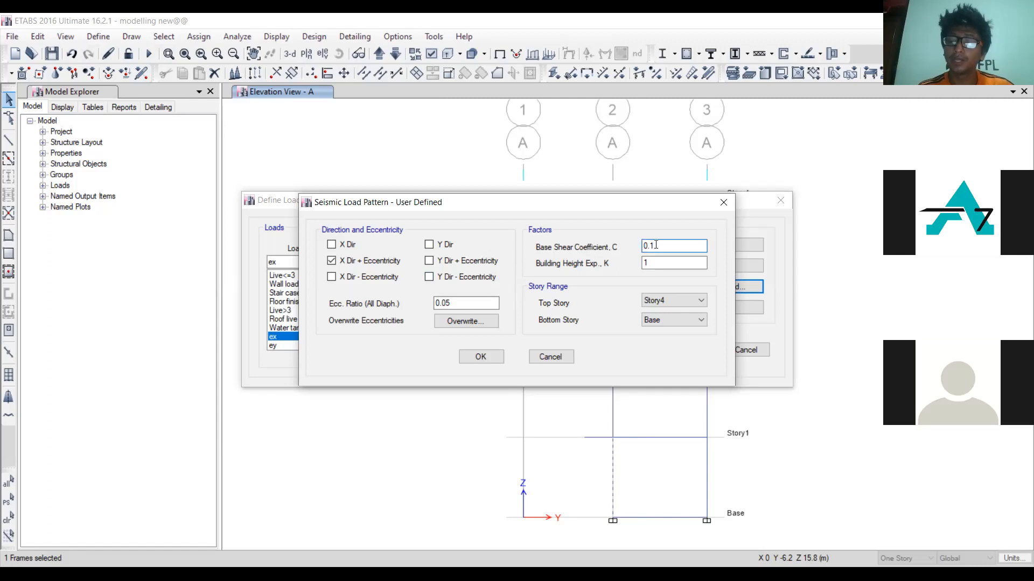
pyautogui.press('BackSpace')
pyautogui.write('09')
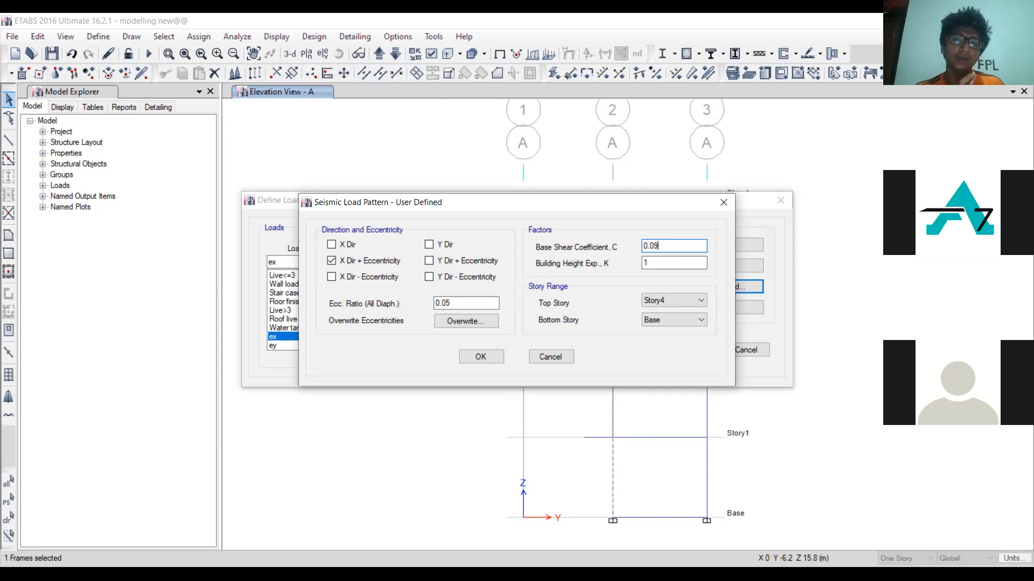
pyautogui.click(725, 202)
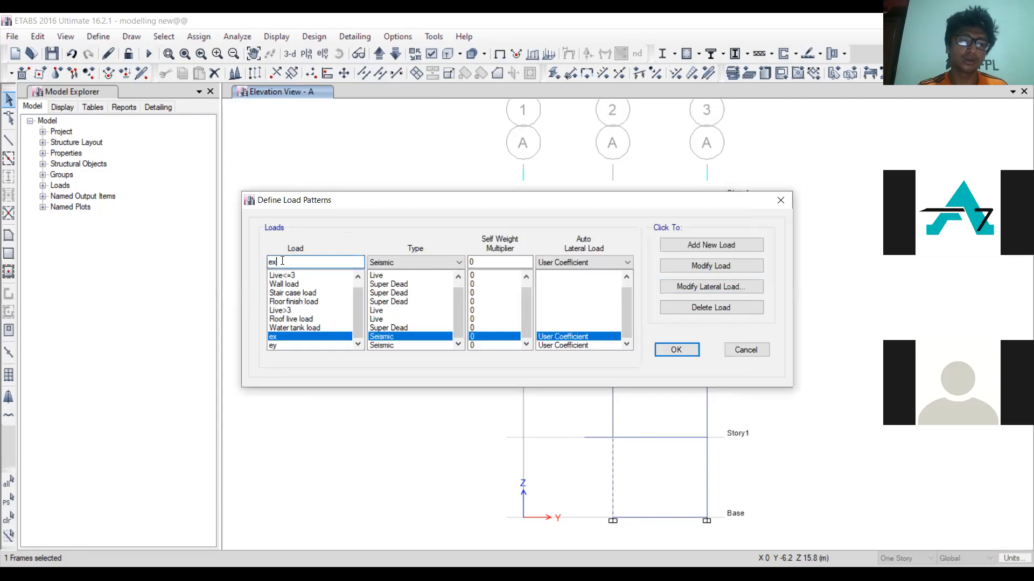
# Try to add a Seismic load pattern named ex1 with IS1893 2002 as its auto lateral load
pyautogui.write('1')
pyautogui.click(568, 263)
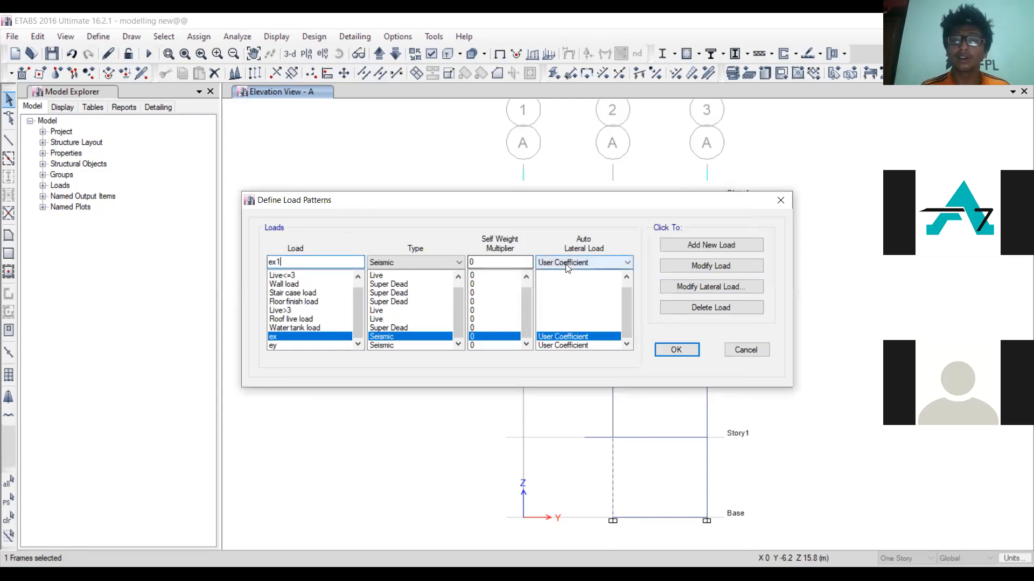
pyautogui.press('Up')
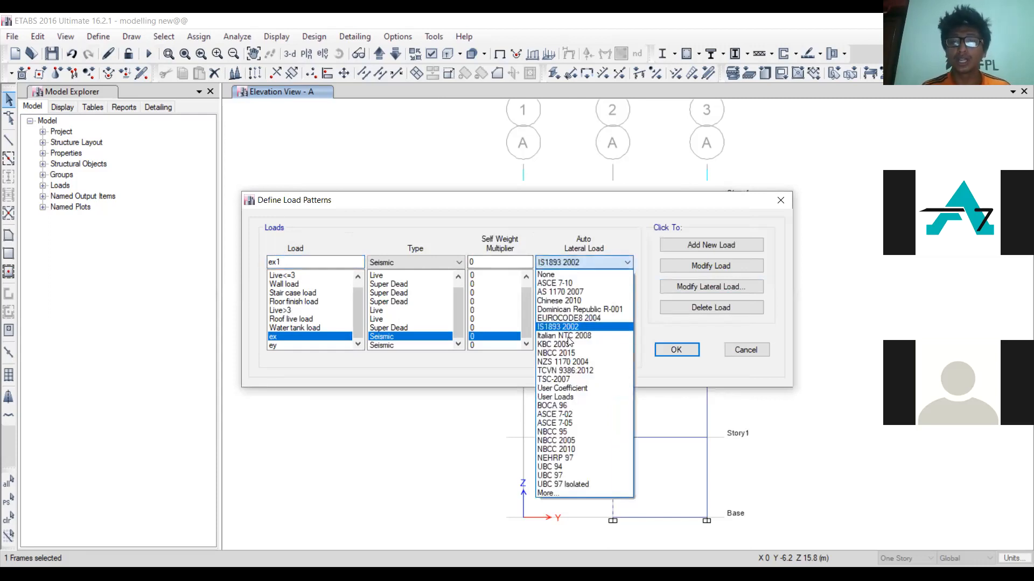
pyautogui.doubleClick(568, 328)
pyautogui.click(729, 246)
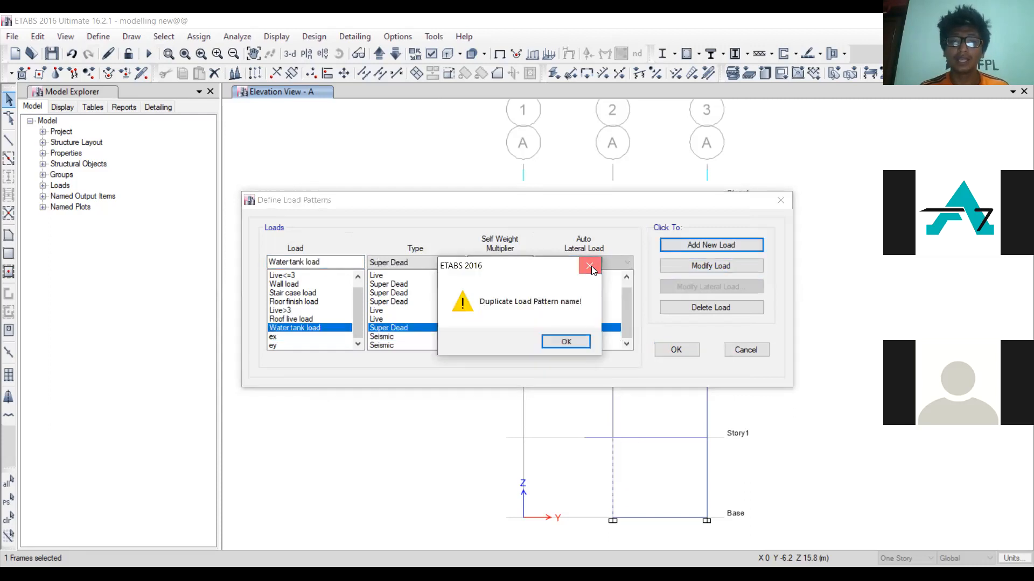
pyautogui.click(591, 266)
# Add a Seismic load pattern named ex1 with IS1893 2002 as its auto lateral load
pyautogui.click(347, 259)
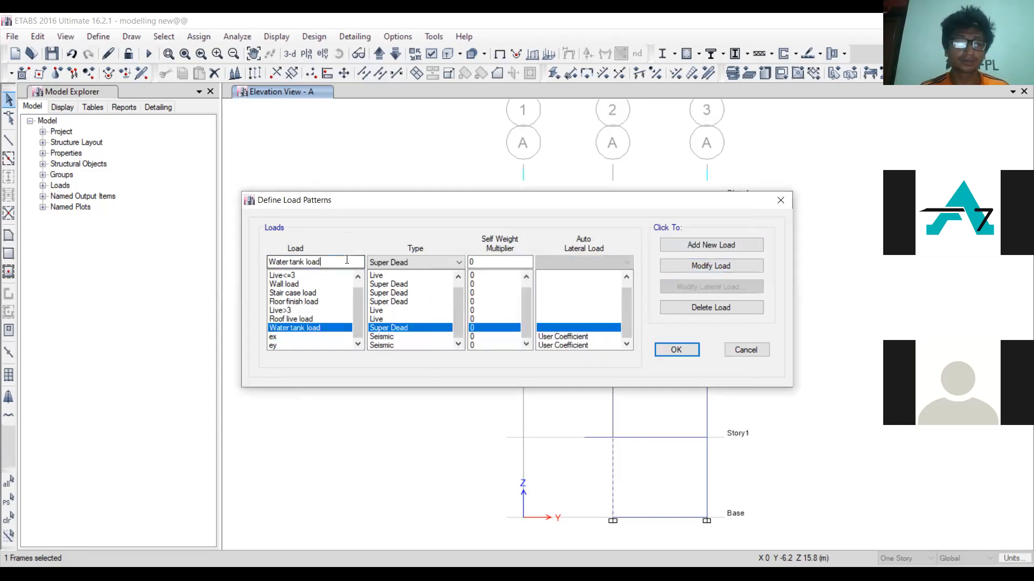
pyautogui.press('BackSpace')
pyautogui.press('BackSpace')
pyautogui.press('BackSpace')
pyautogui.press('BackSpace')
pyautogui.press('BackSpace')
pyautogui.press('BackSpace')
pyautogui.press('BackSpace')
pyautogui.press('BackSpace')
pyautogui.press('BackSpace')
pyautogui.press('BackSpace')
pyautogui.press('BackSpace')
pyautogui.press('BackSpace')
pyautogui.press('BackSpace')
pyautogui.press('BackSpace')
pyautogui.press('BackSpace')
pyautogui.write('ex1')
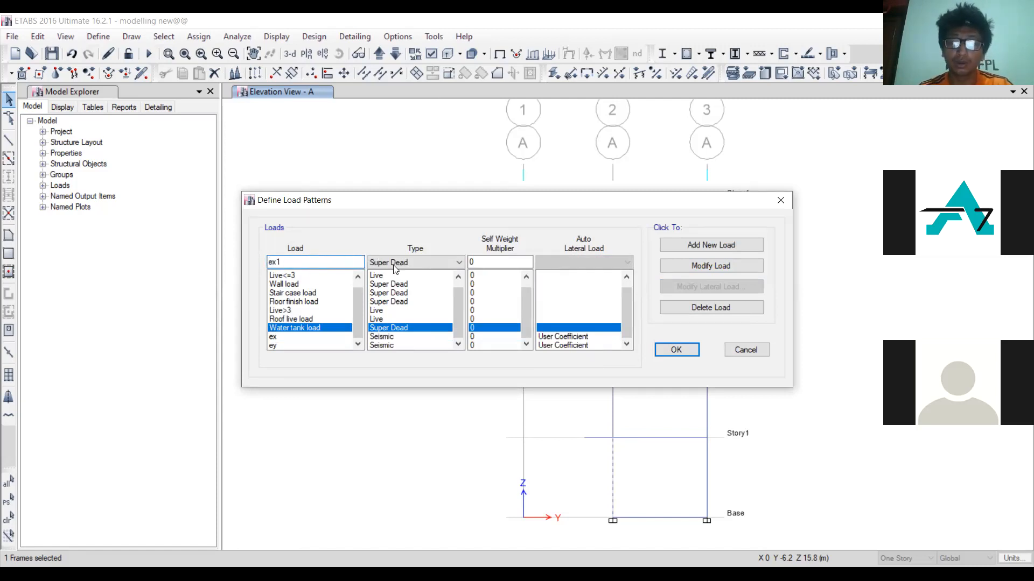
pyautogui.click(424, 264)
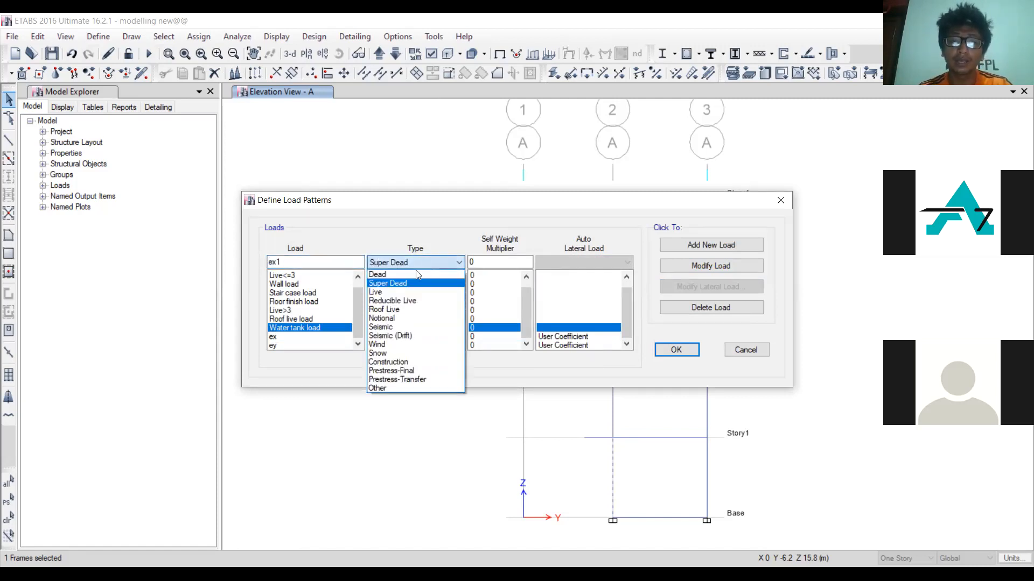
pyautogui.click(403, 328)
pyautogui.click(602, 261)
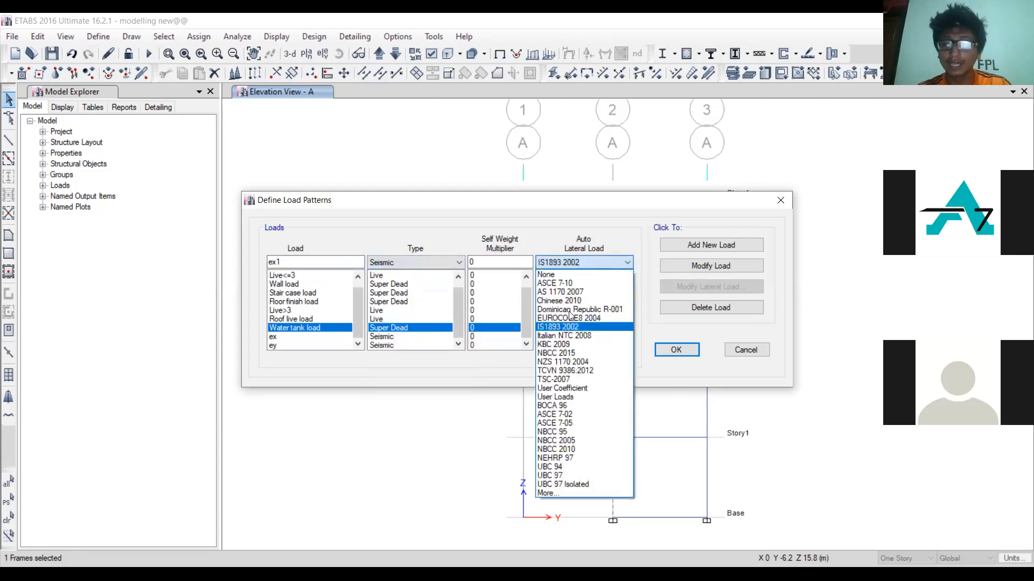
pyautogui.click(557, 326)
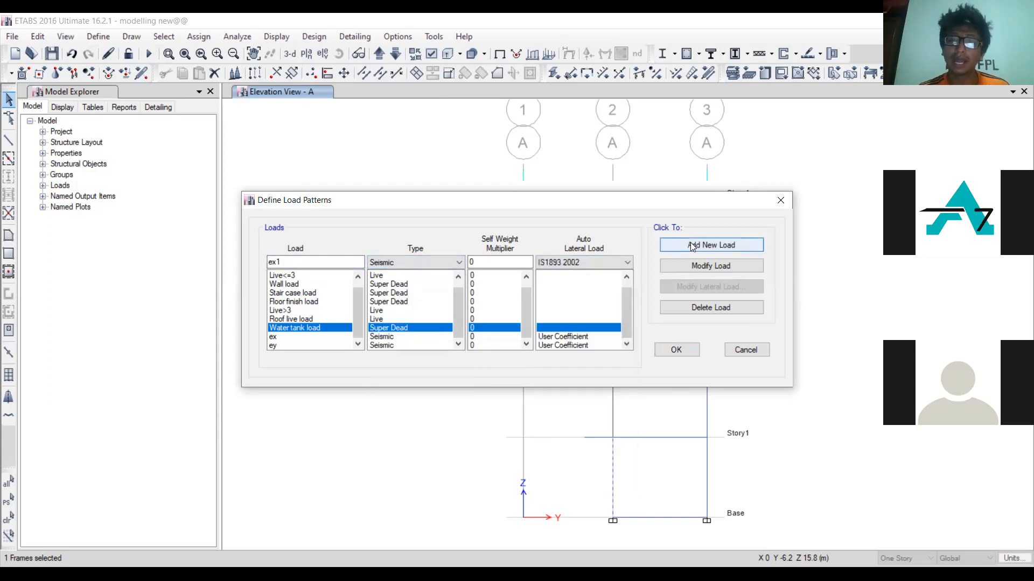
pyautogui.click(693, 245)
# Leave only X Dir + Eccentricity enabled in the IS1893 2002 settings of ex1 and close them without saving
pyautogui.click(694, 286)
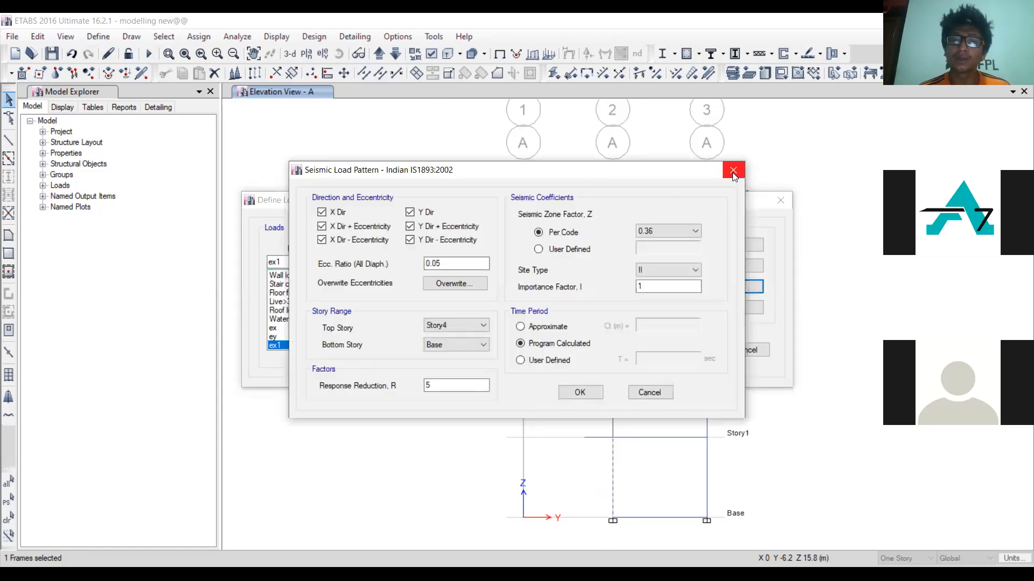
pyautogui.click(732, 171)
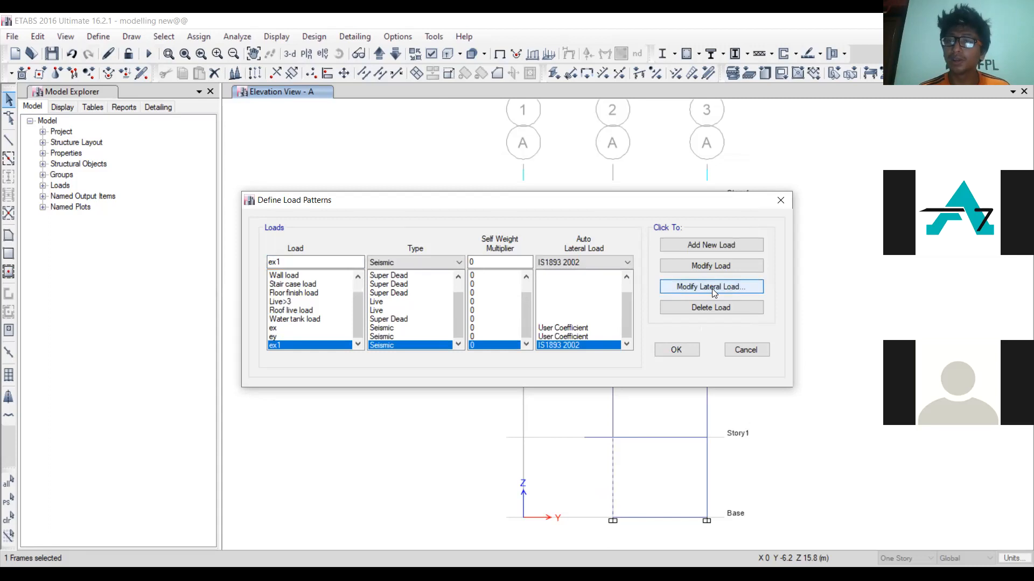
pyautogui.click(712, 289)
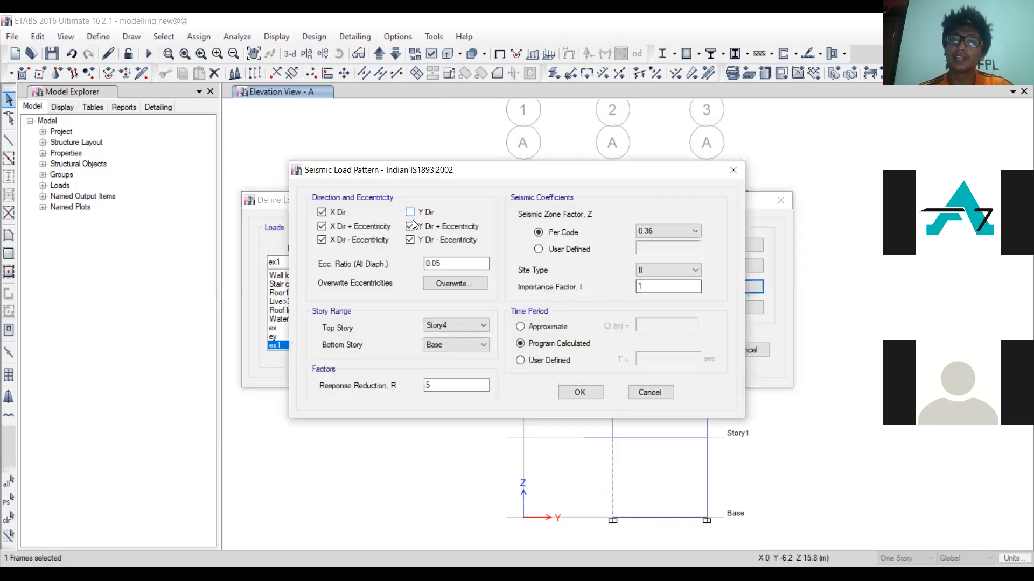
pyautogui.click(410, 240)
pyautogui.click(411, 226)
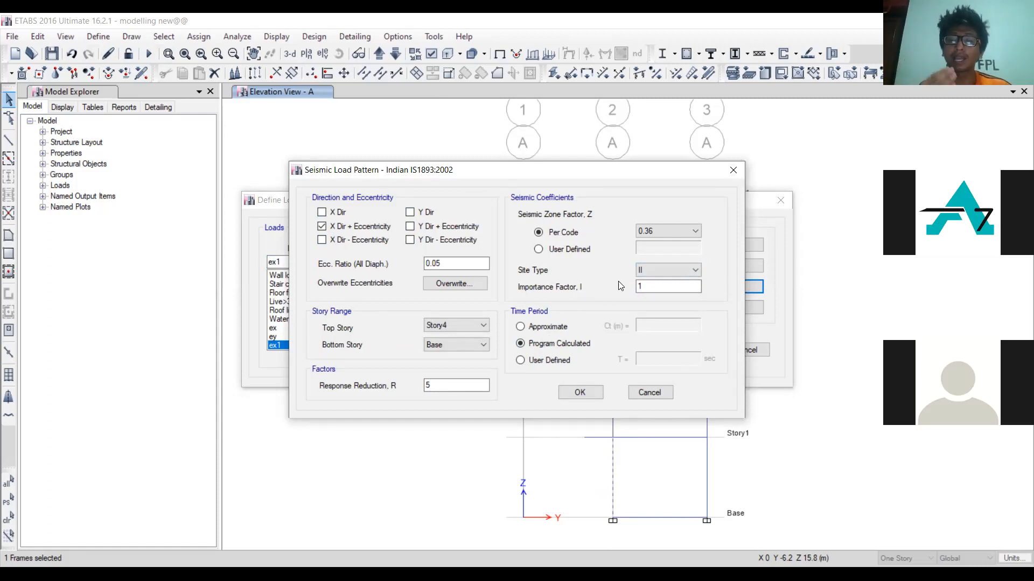
pyautogui.click(727, 170)
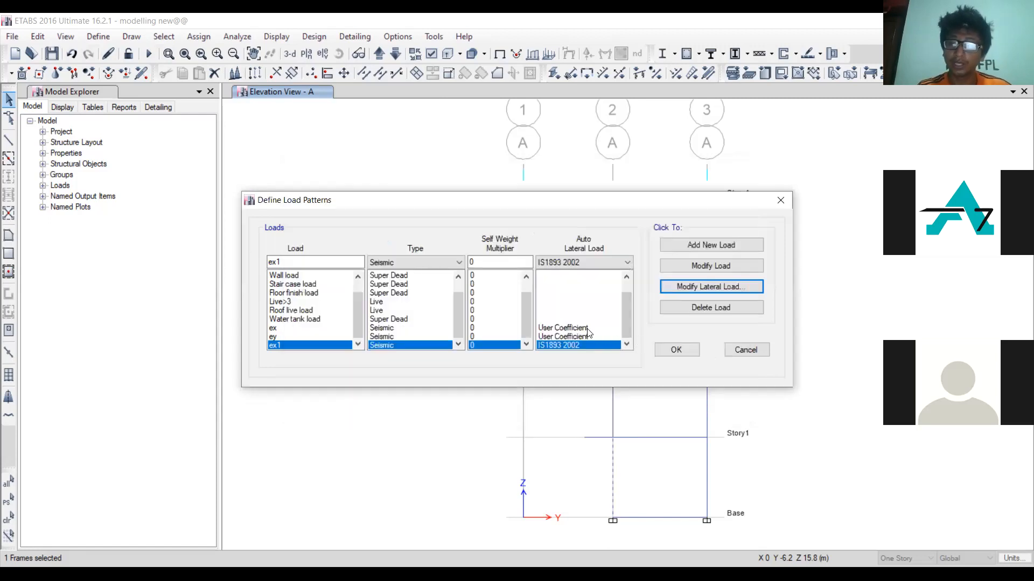
# Open the lateral load settings of ex and keep only the X Dir + Eccentricity direction enabled
pyautogui.click(587, 328)
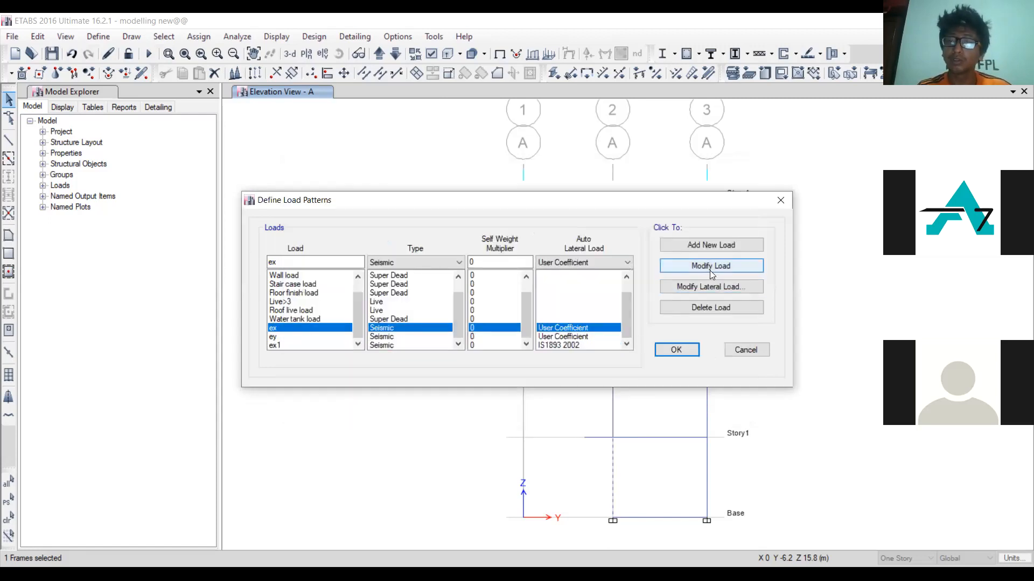
pyautogui.click(700, 282)
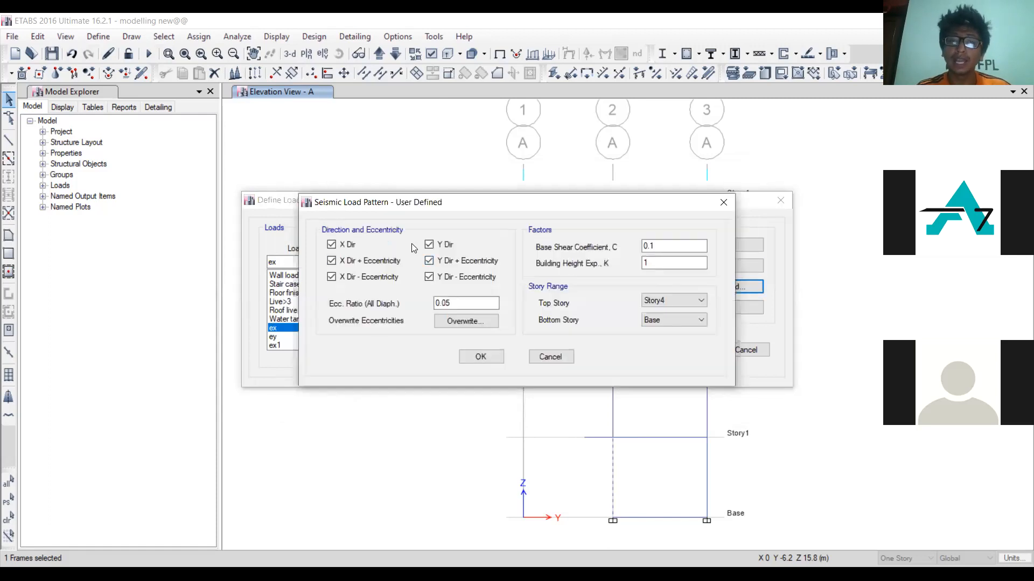
pyautogui.click(429, 245)
pyautogui.click(429, 261)
pyautogui.click(429, 277)
pyautogui.click(332, 245)
pyautogui.click(331, 277)
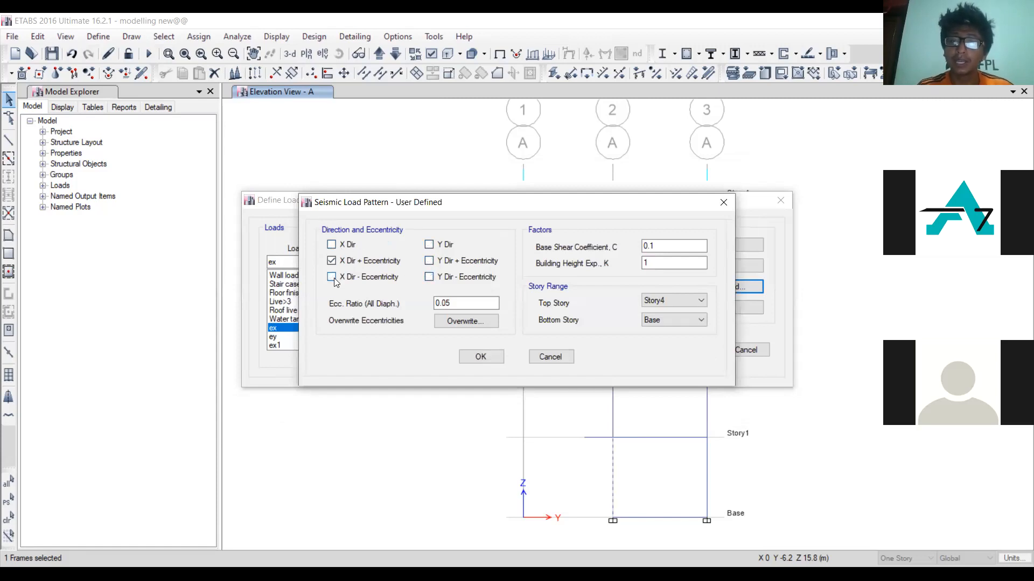
# Set the base shear coefficient of ex to 0.09
pyautogui.click(683, 246)
pyautogui.press('BackSpace')
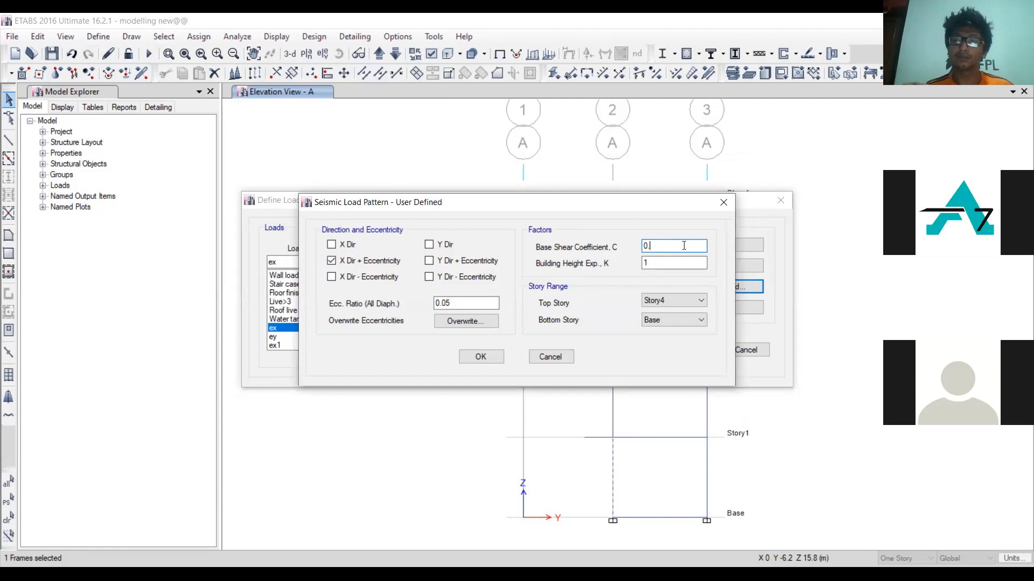
pyautogui.write('09')
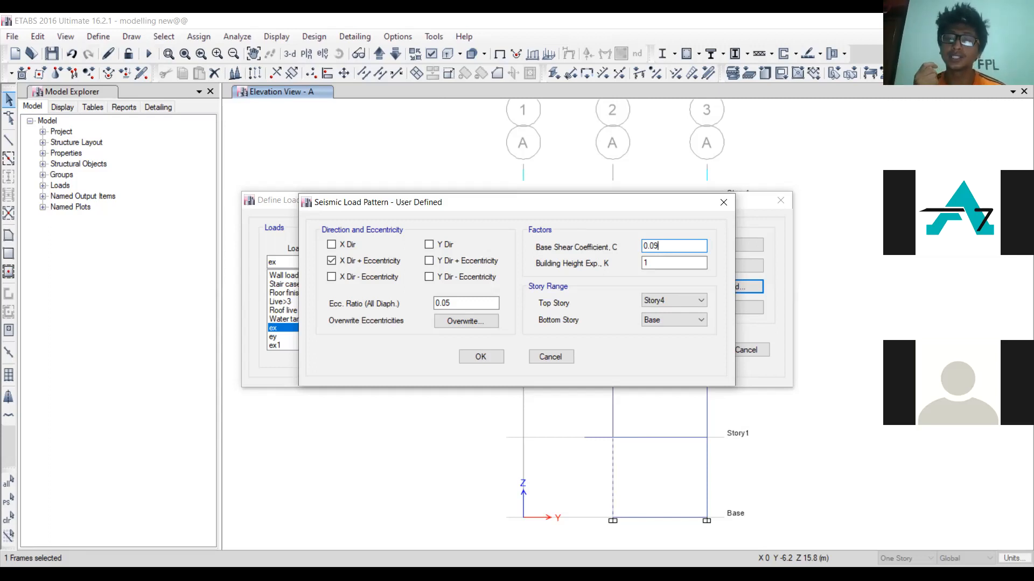
# Enter the base shear coefficient of ex as 0.36/2*1/5*2.5, change its last factor to 2.1 and evaluate the expression
pyautogui.press('BackSpace')
pyautogui.press('BackSpace')
pyautogui.press('BackSpace')
pyautogui.press('BackSpace')
pyautogui.write('0')
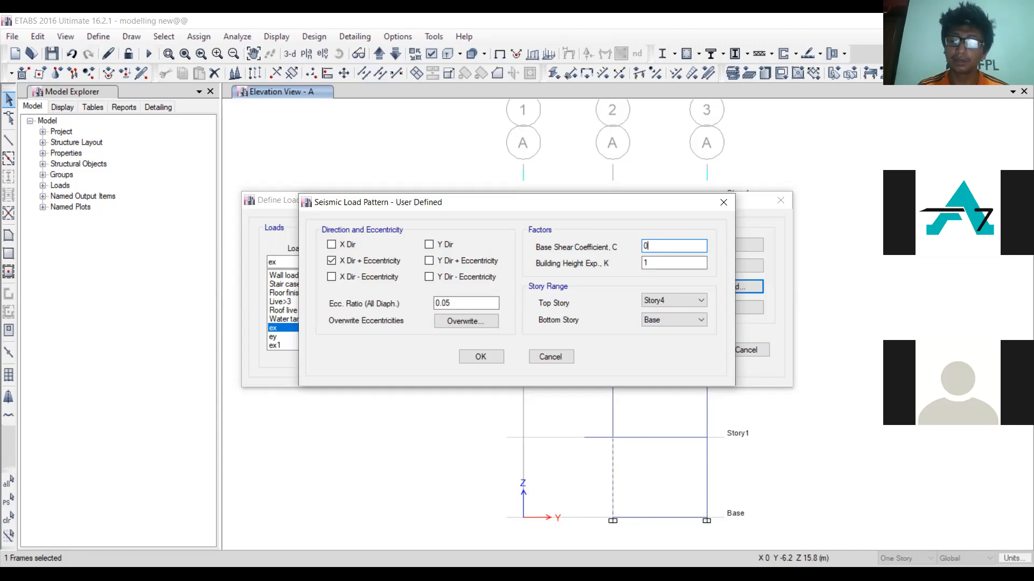
pyautogui.write('.36/2')
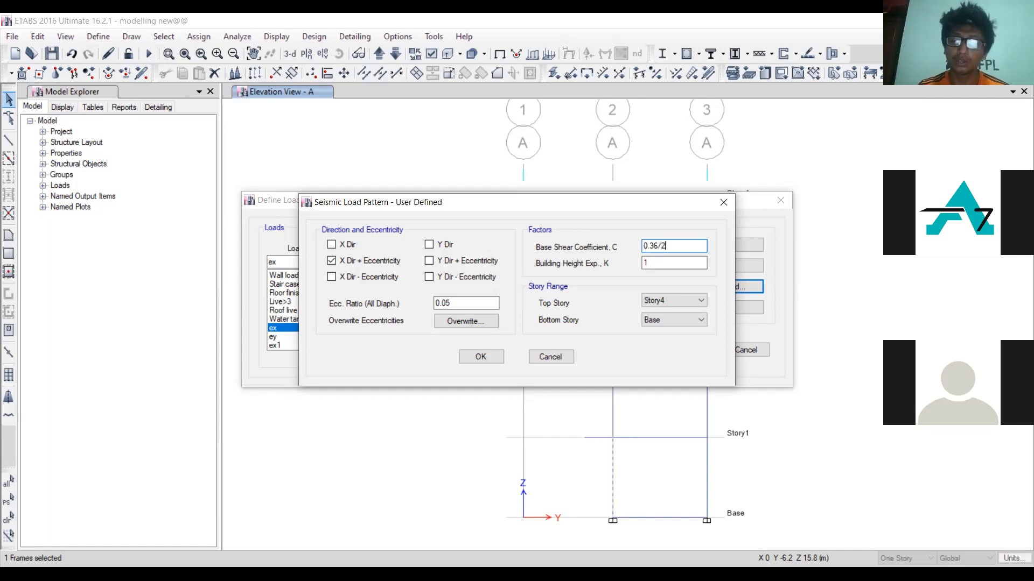
pyautogui.write('*1/5*2.5')
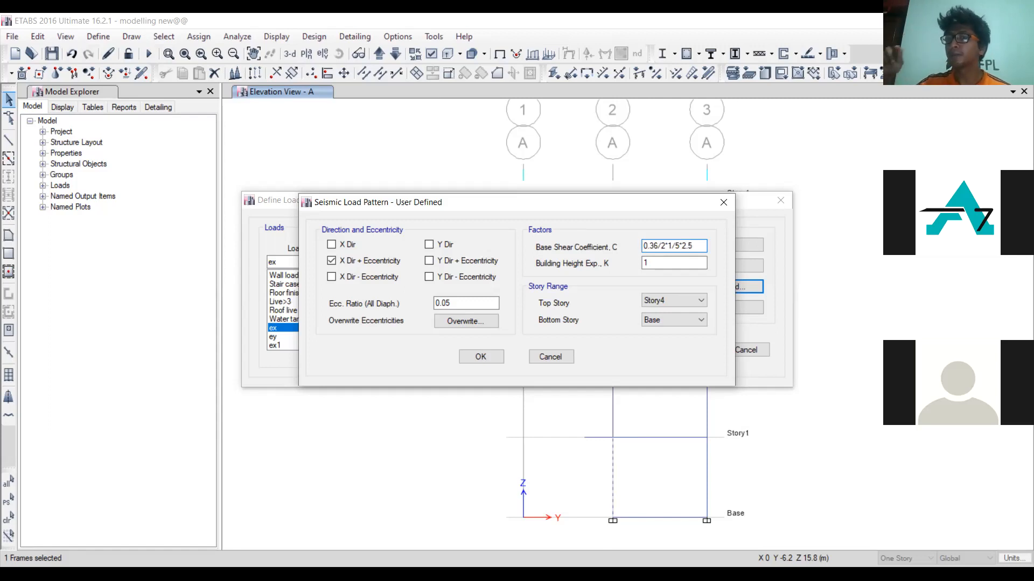
pyautogui.press('BackSpace')
pyautogui.write('1')
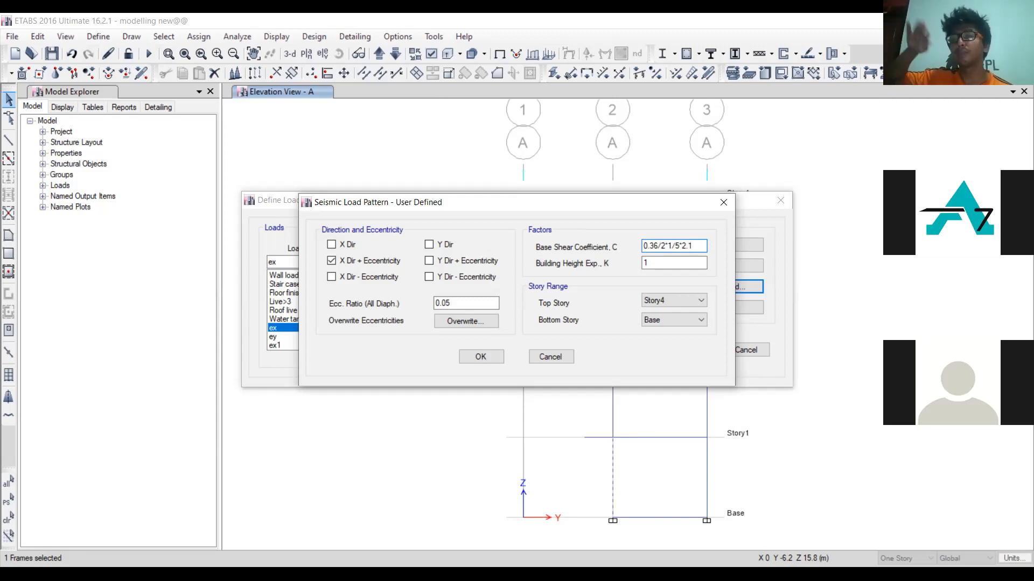
pyautogui.press('Return')
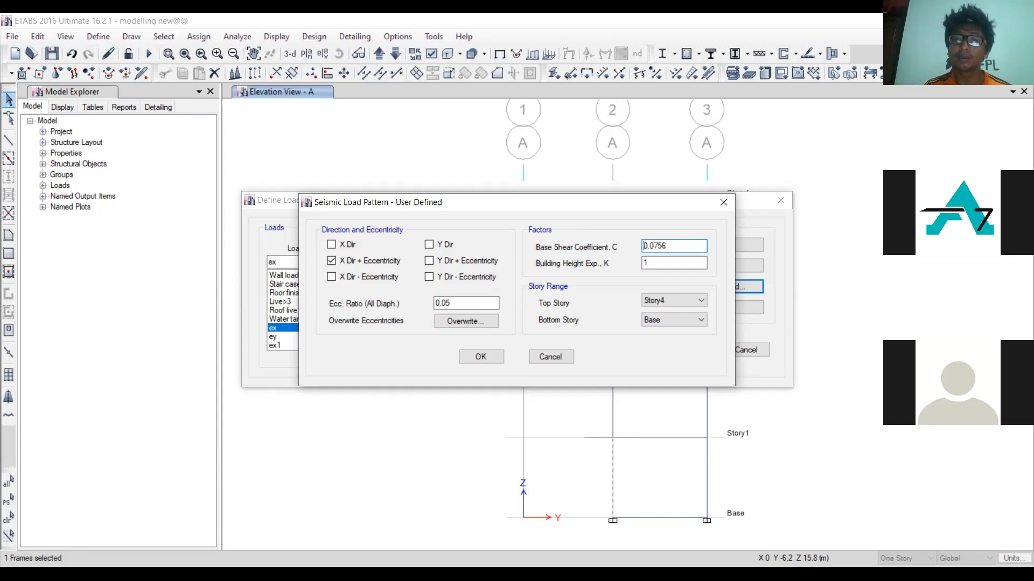
# Set the base shear coefficient of ex back to 0.09 and the building height exponent K to 2
pyautogui.click(675, 245)
pyautogui.press('BackSpace')
pyautogui.press('BackSpace')
pyautogui.press('BackSpace')
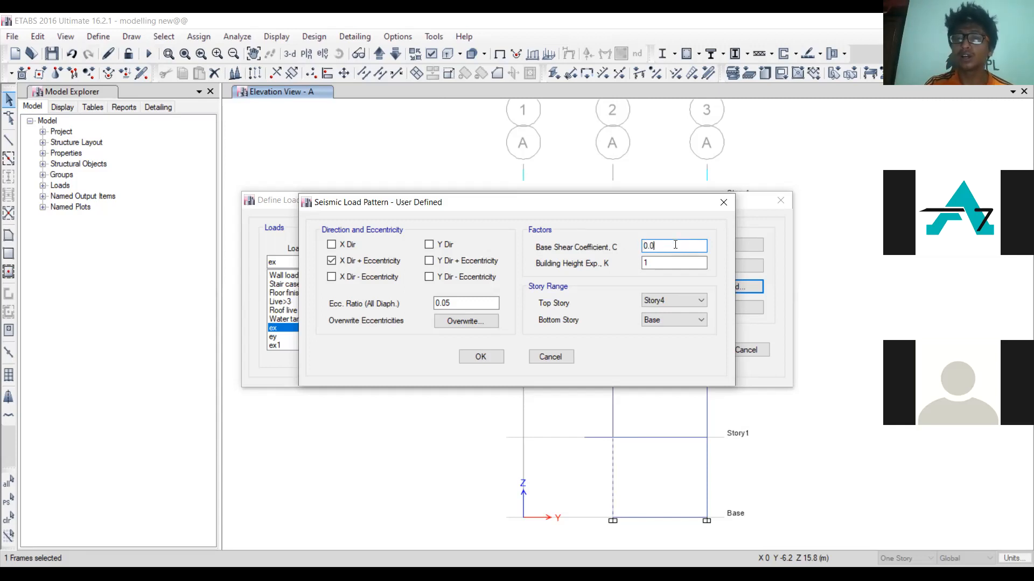
pyautogui.write('9')
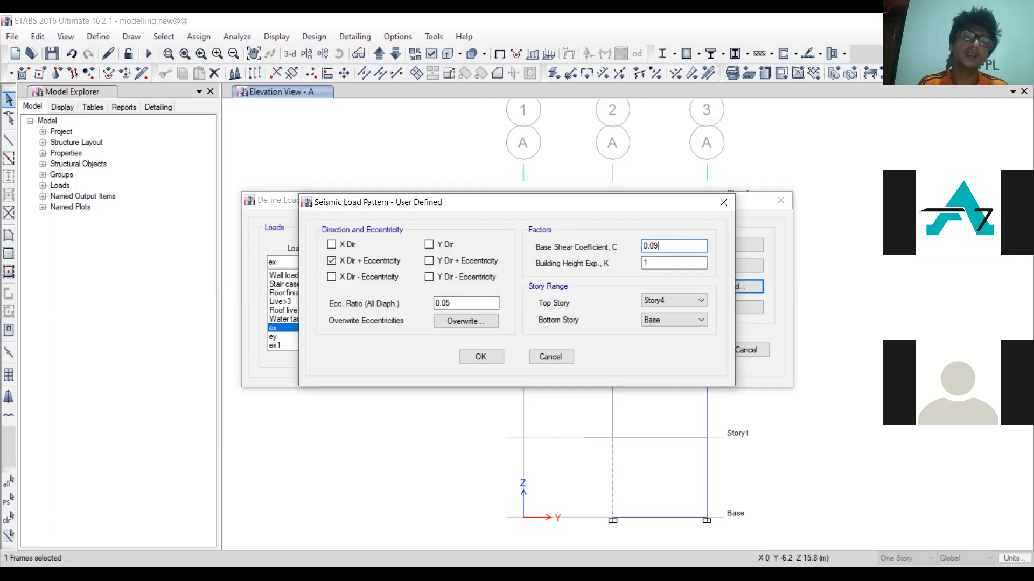
pyautogui.click(677, 262)
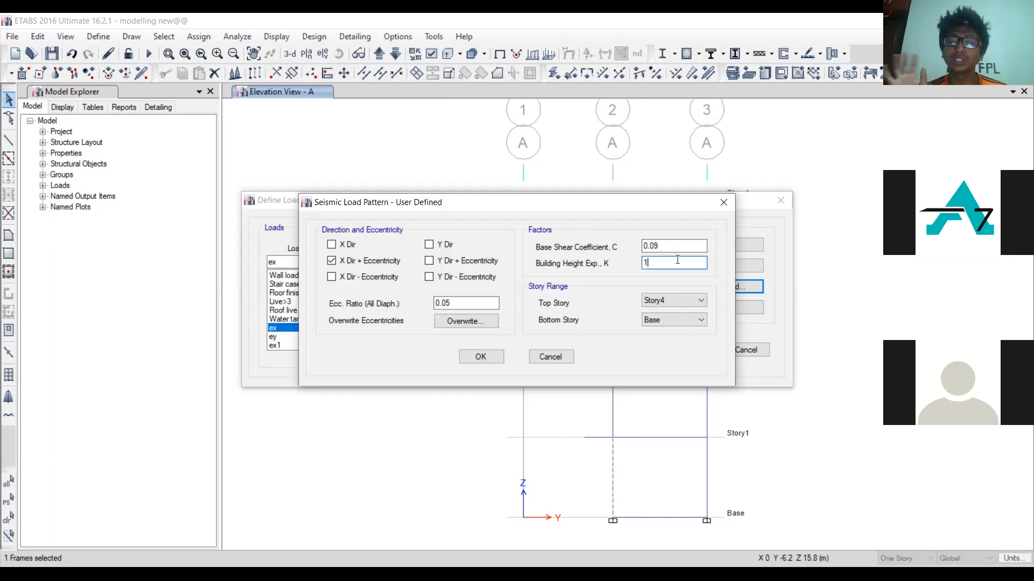
pyautogui.press('BackSpace')
pyautogui.write('2')
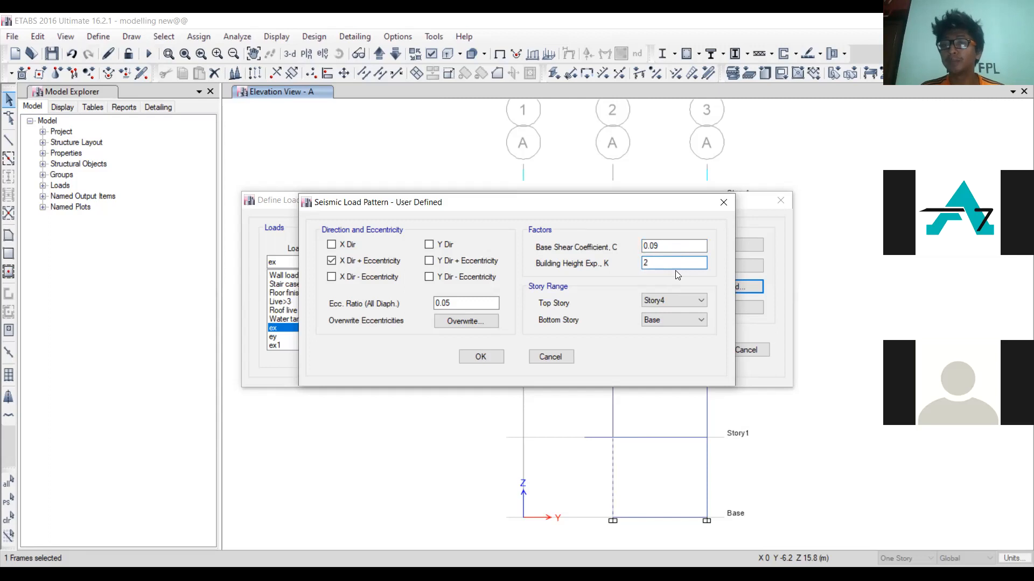
# Set the base shear coefficient of ex to 0.08 and the building height exponent K to 1, and save the settings
pyautogui.click(673, 250)
pyautogui.press('BackSpace')
pyautogui.write('8')
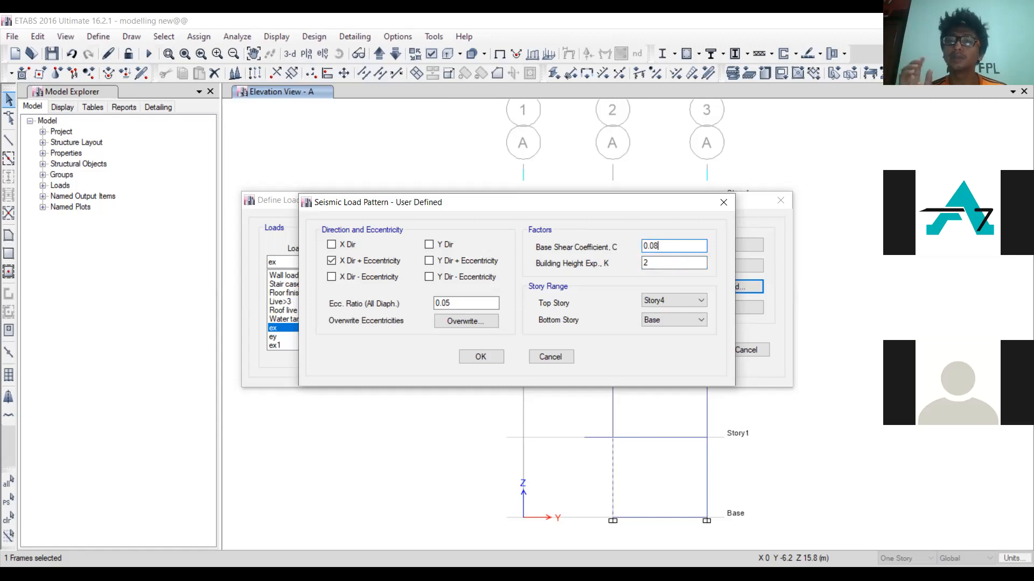
pyautogui.doubleClick(673, 263)
pyautogui.press('BackSpace')
pyautogui.write('1')
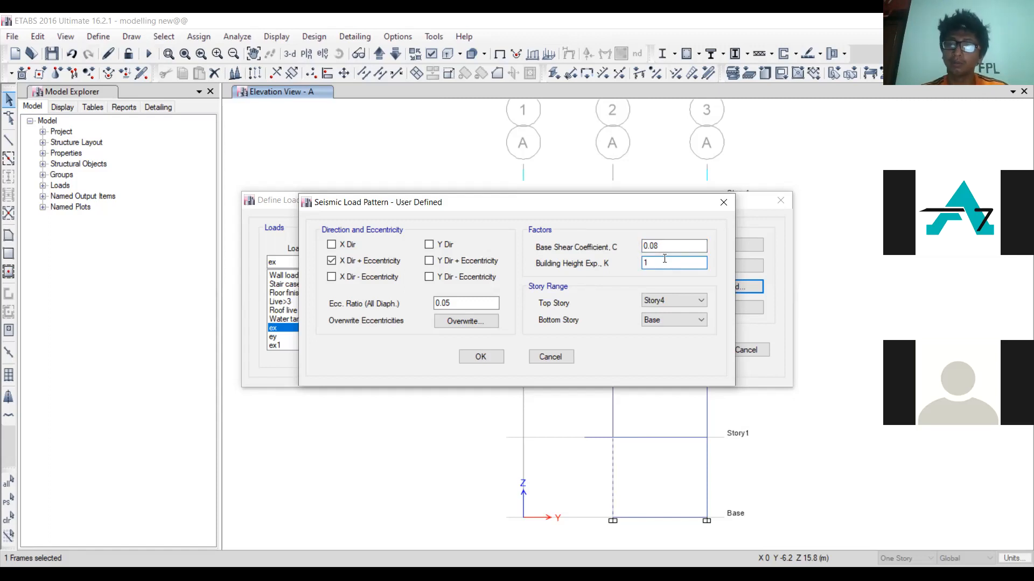
pyautogui.click(481, 357)
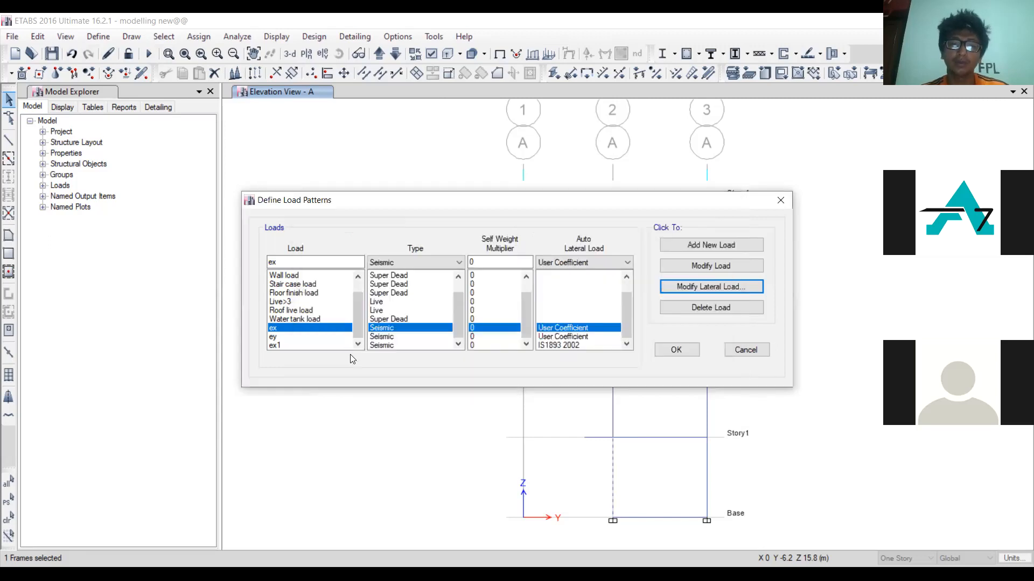
# Delete the ex1 load pattern and review the saved lateral load settings of ex
pyautogui.click(345, 346)
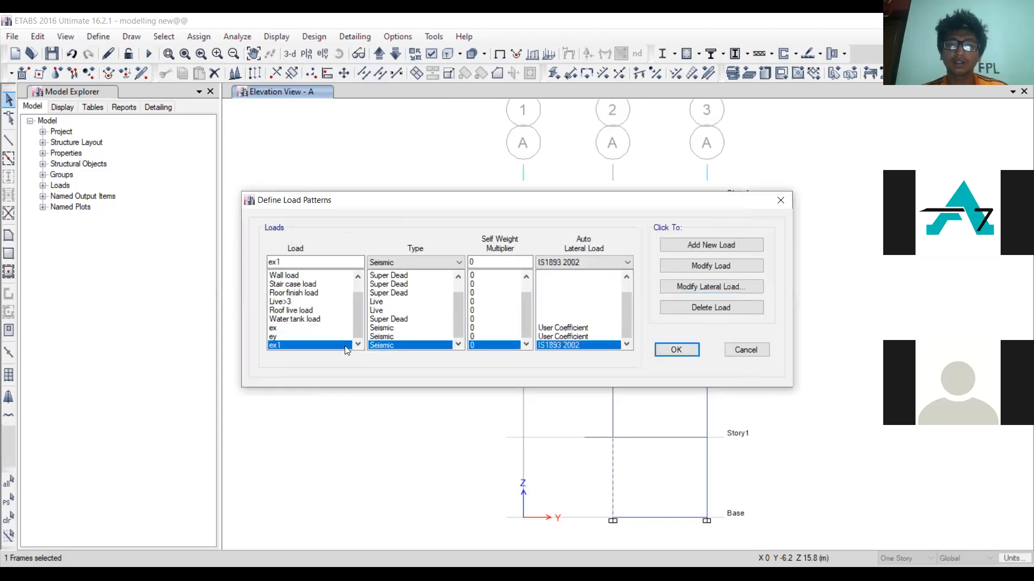
pyautogui.click(696, 308)
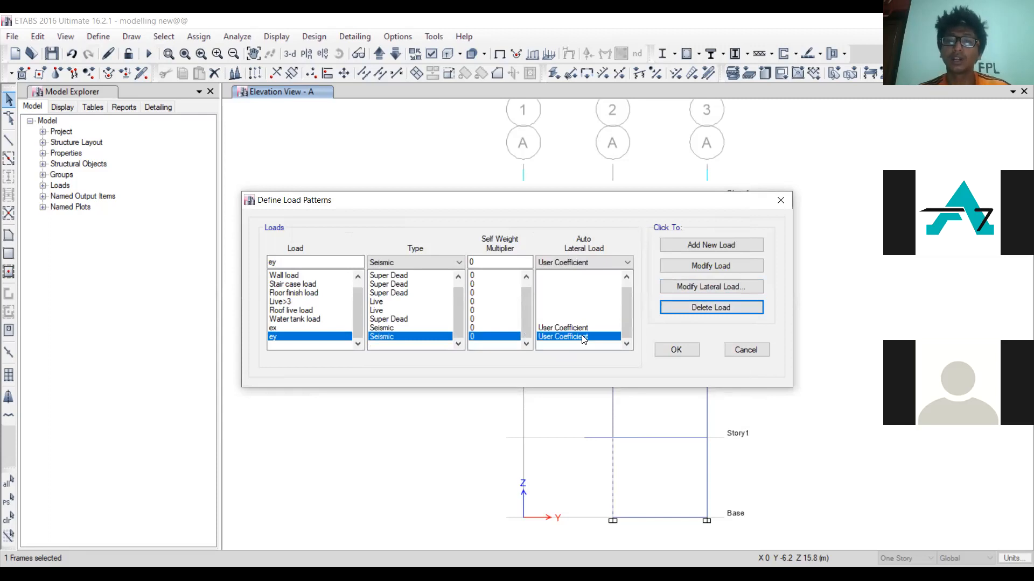
pyautogui.click(553, 327)
pyautogui.click(663, 292)
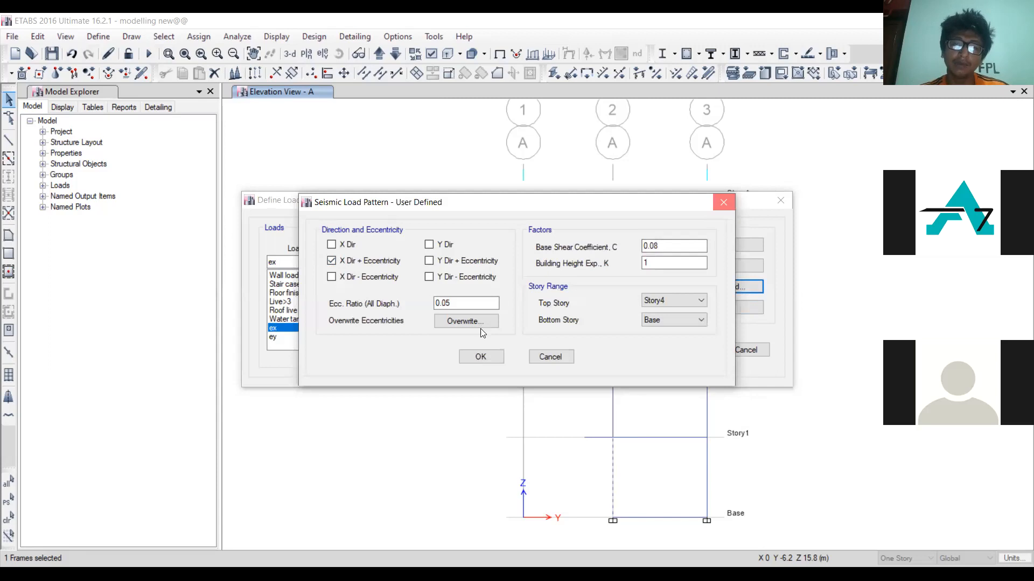
pyautogui.click(481, 357)
# Open the lateral load settings of ey and leave only Y Dir + Eccentricity enabled
pyautogui.click(495, 337)
pyautogui.click(698, 289)
pyautogui.click(342, 246)
pyautogui.click(341, 262)
pyautogui.click(342, 278)
pyautogui.click(444, 246)
pyautogui.click(430, 277)
# Set the base shear coefficient of ey to 0.08 and save its seismic load settings
pyautogui.press('BackSpace')
pyautogui.write('08')
pyautogui.click(673, 267)
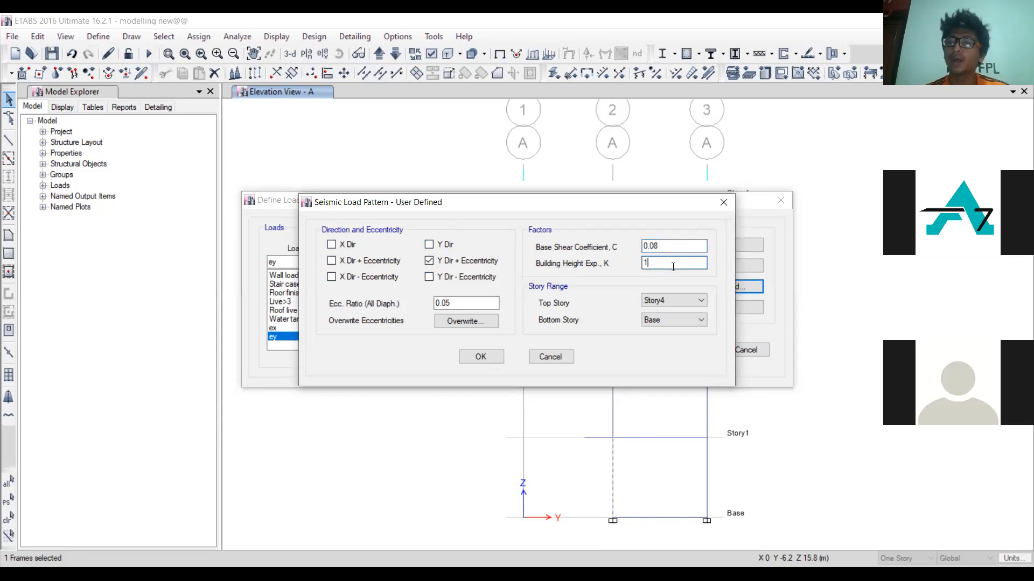
pyautogui.click(499, 358)
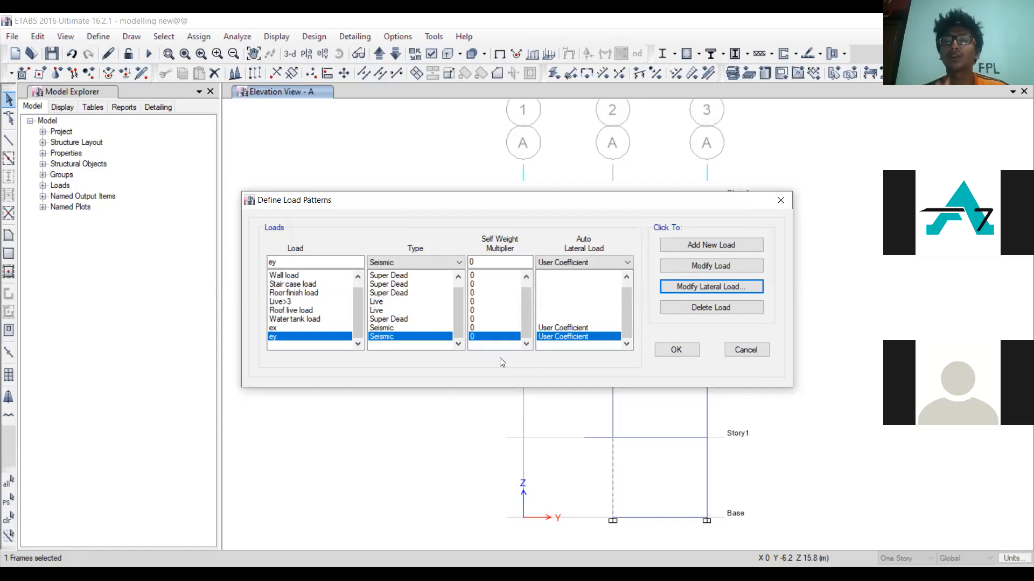
# Accept the load pattern definitions and open the data of the mass source MsSrc1
pyautogui.click(677, 350)
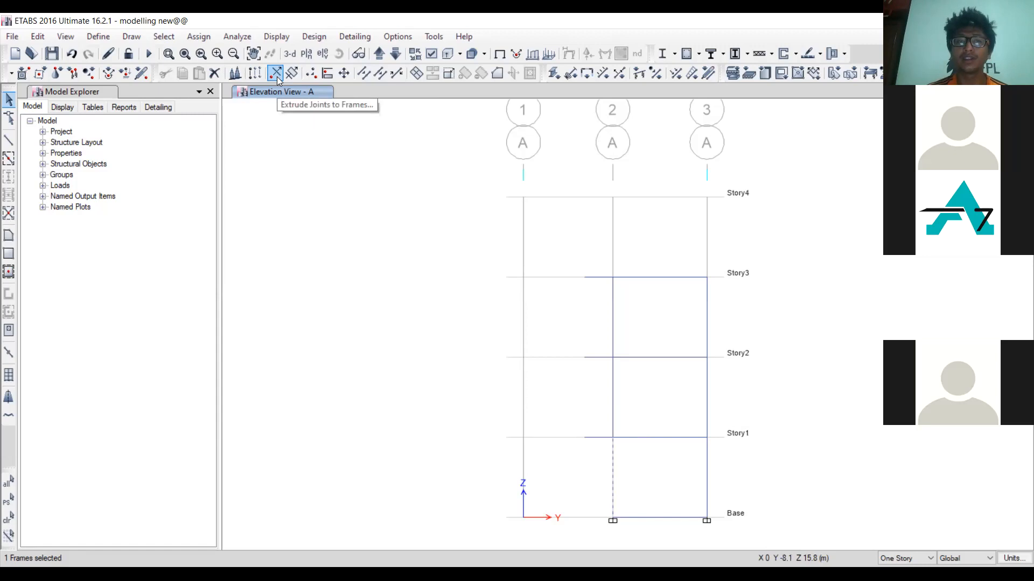
pyautogui.click(106, 36)
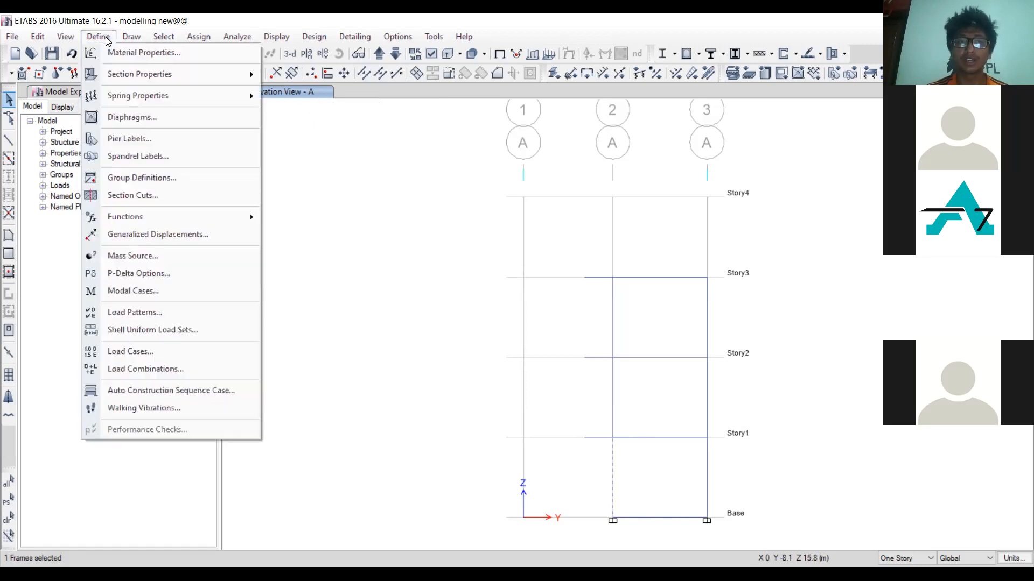
pyautogui.click(173, 262)
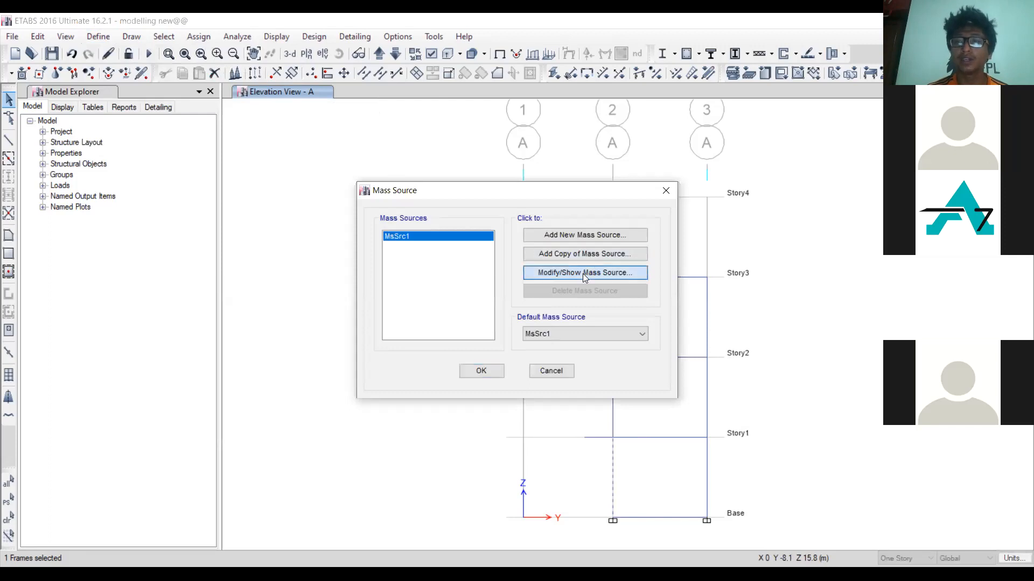
pyautogui.click(583, 273)
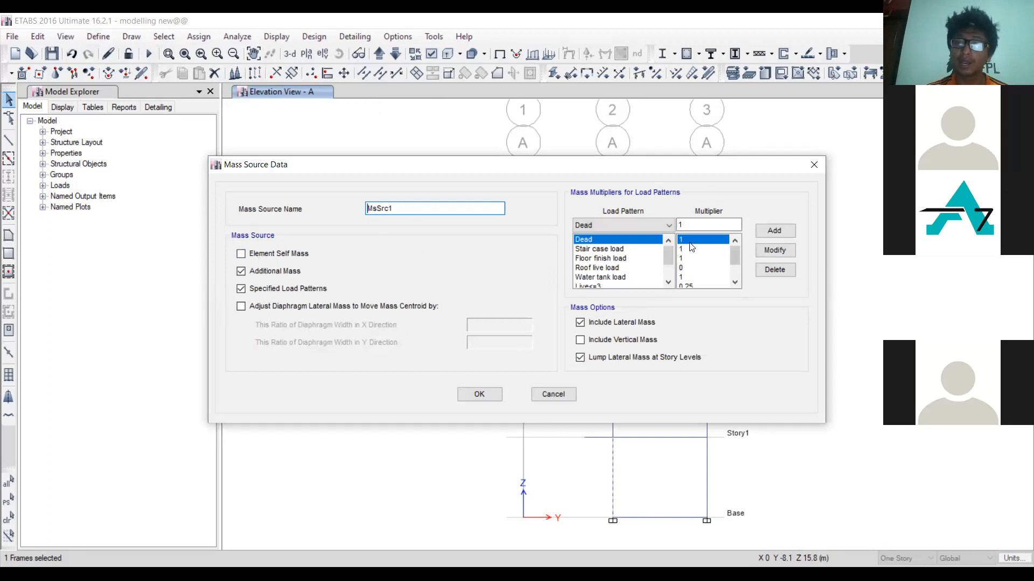
# Toggle Element Self Mass on and back off, examine the mass multipliers of all load patterns including Roof live load, and accept the mass source data
pyautogui.click(284, 259)
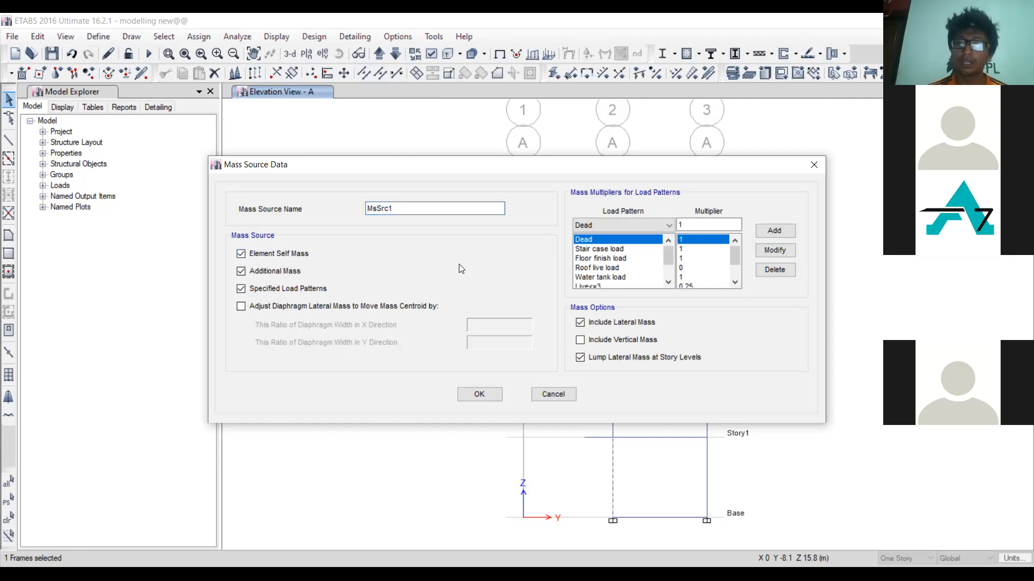
pyautogui.click(280, 254)
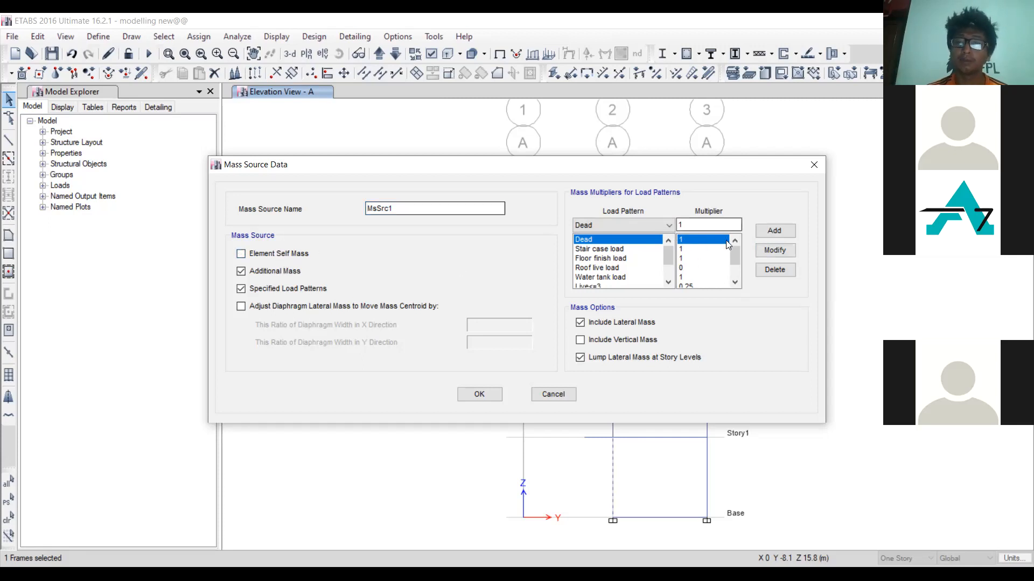
pyautogui.click(735, 283)
pyautogui.click(735, 283)
pyautogui.click(735, 283)
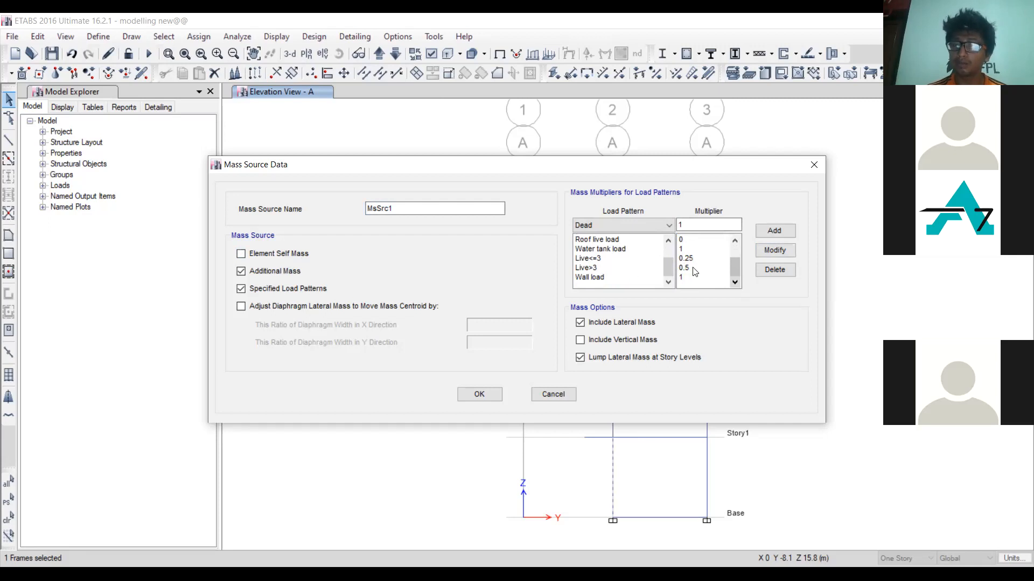
pyautogui.click(736, 243)
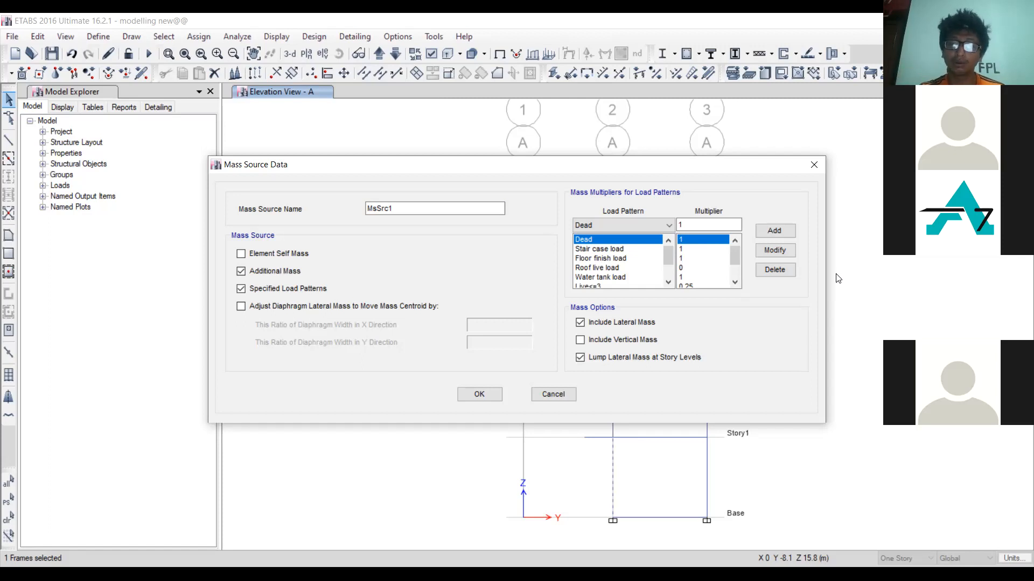
pyautogui.click(734, 281)
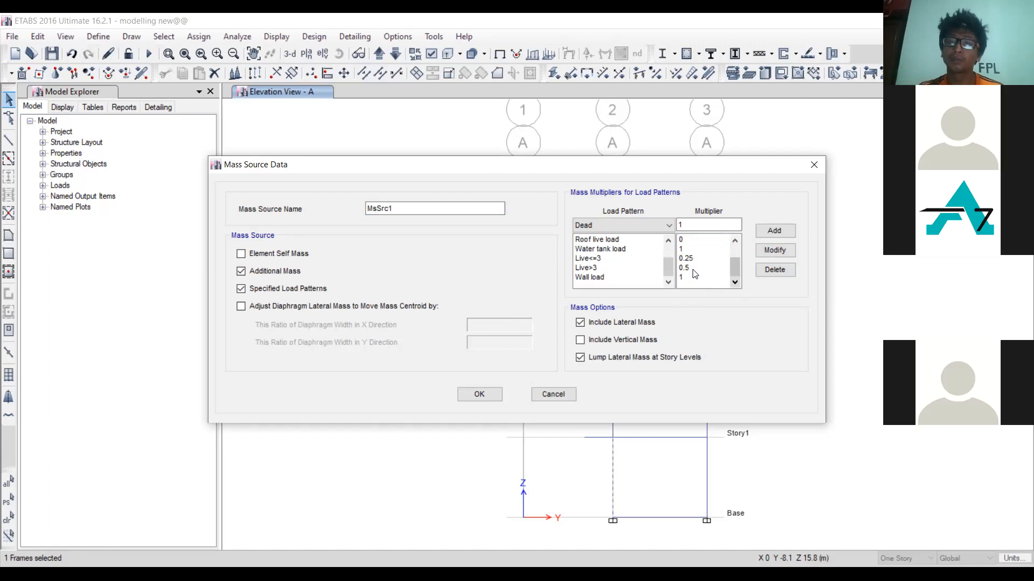
pyautogui.click(605, 242)
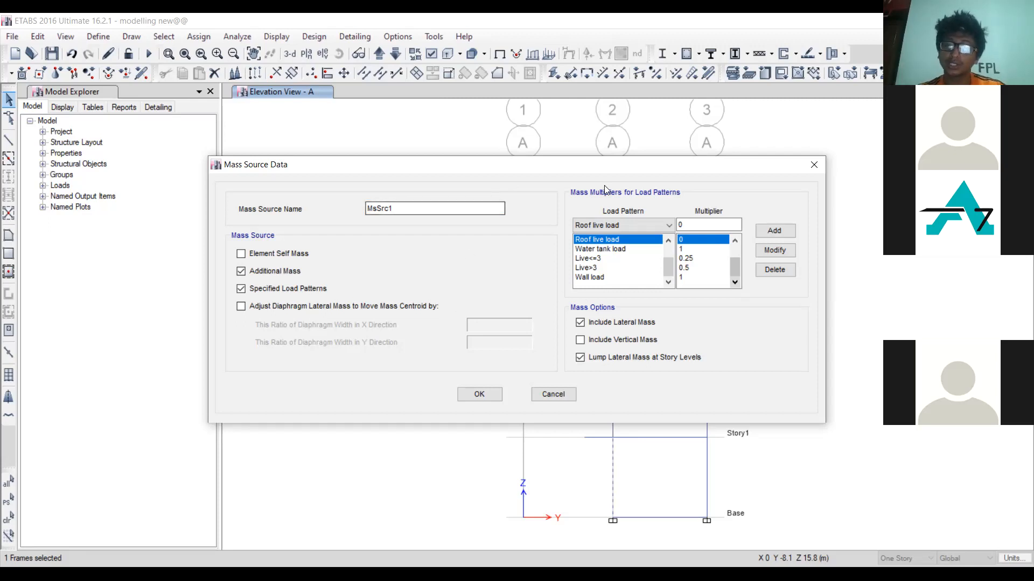
pyautogui.click(489, 398)
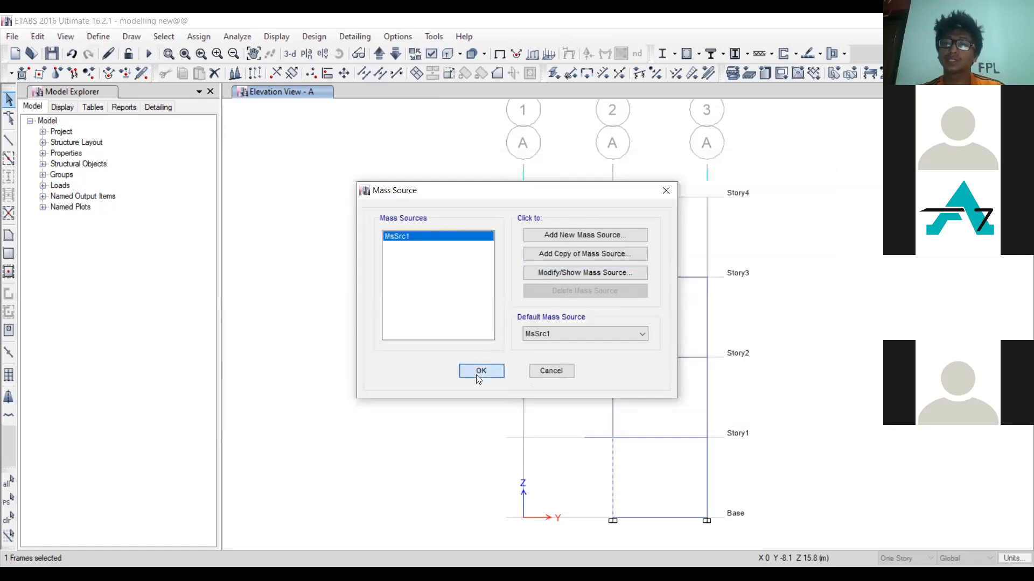
# Confirm the MsSrc1 mass source definition
pyautogui.click(481, 371)
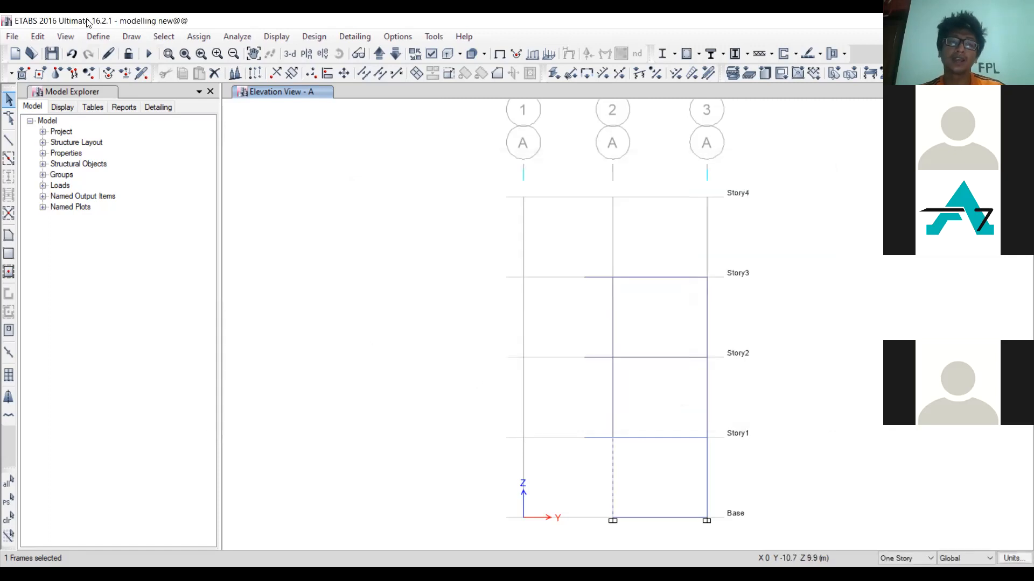
pyautogui.click(107, 36)
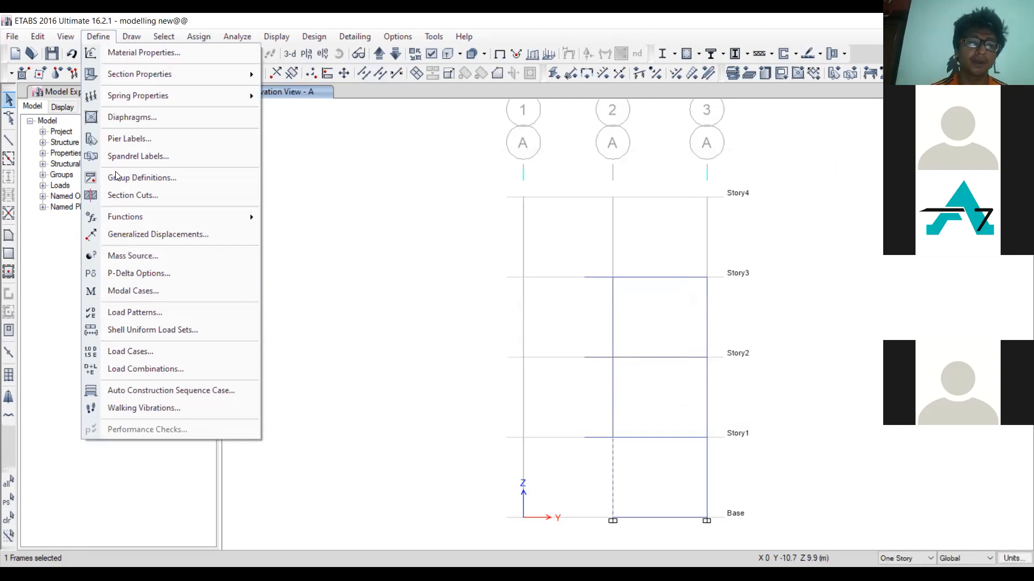
pyautogui.click(128, 368)
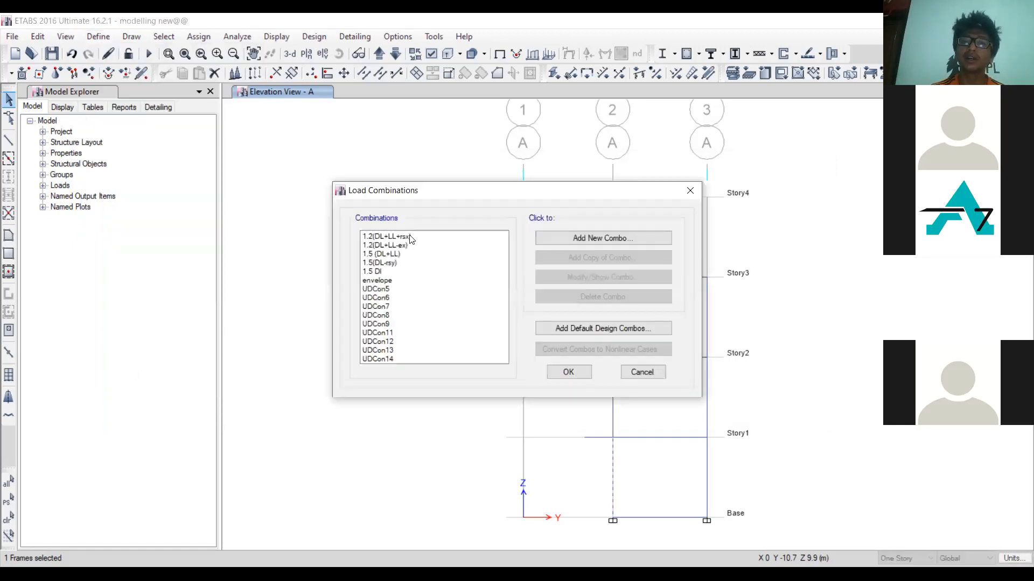
pyautogui.moveTo(411, 239); pyautogui.dragTo(426, 376)
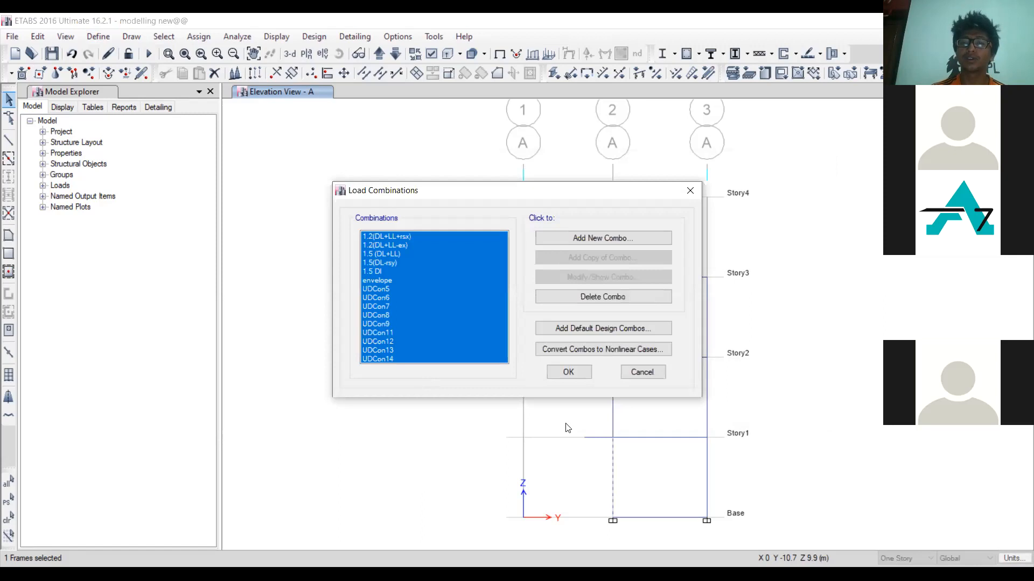
pyautogui.click(597, 298)
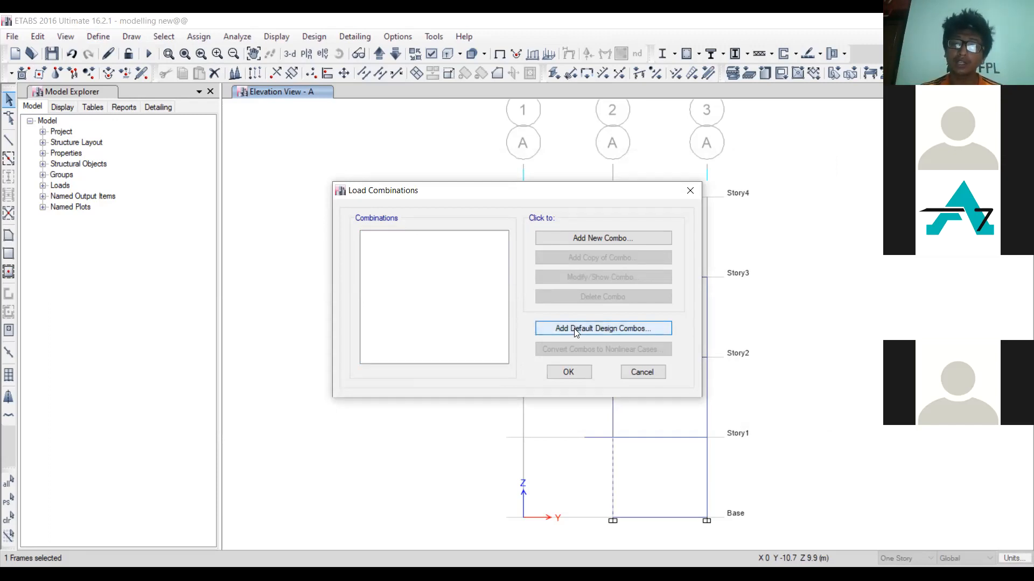
pyautogui.click(575, 330)
pyautogui.click(460, 275)
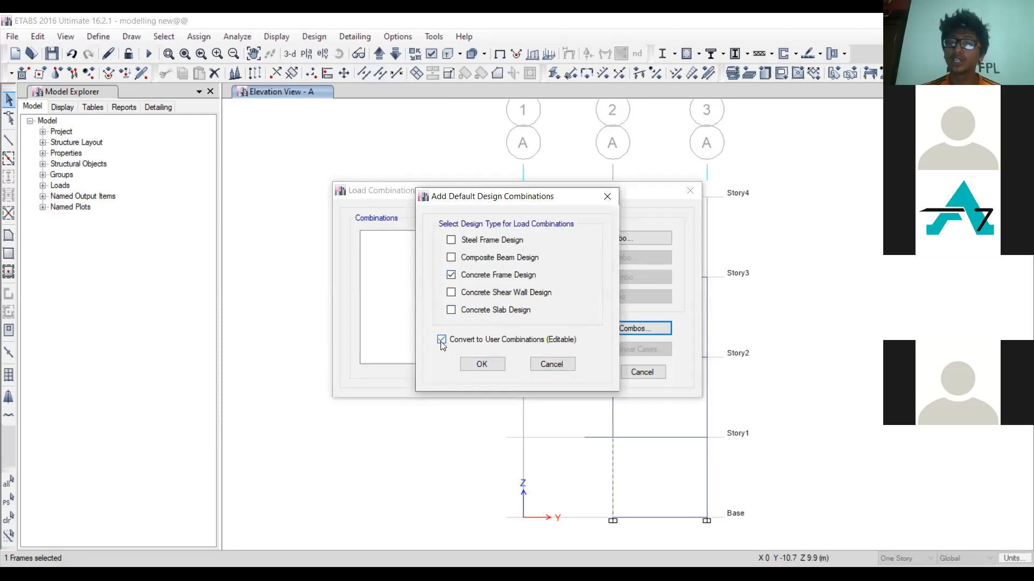
pyautogui.click(481, 365)
pyautogui.moveTo(502, 266); pyautogui.dragTo(503, 336)
pyautogui.scroll(5, 491, 262)
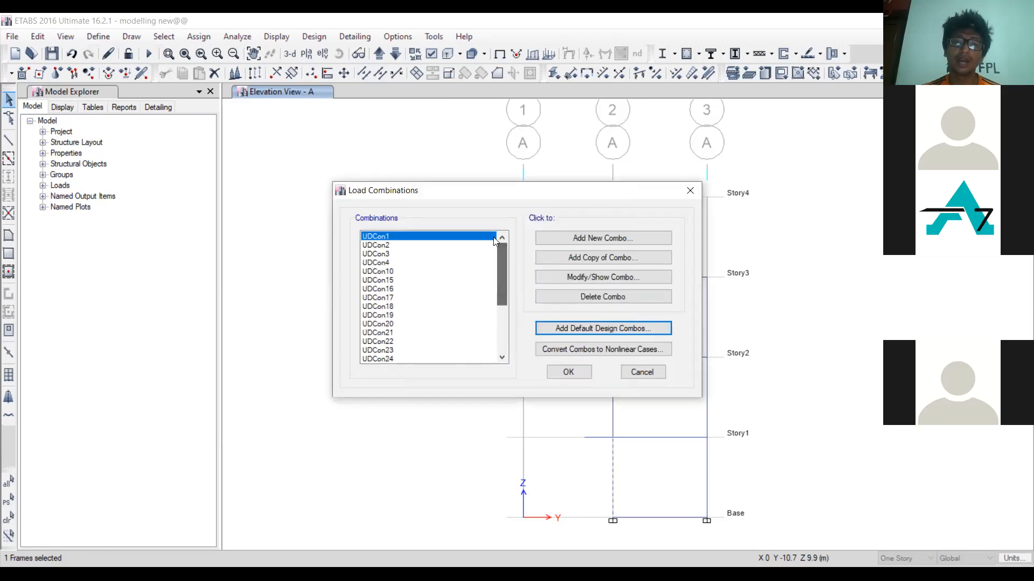
pyautogui.moveTo(437, 241); pyautogui.dragTo(419, 444)
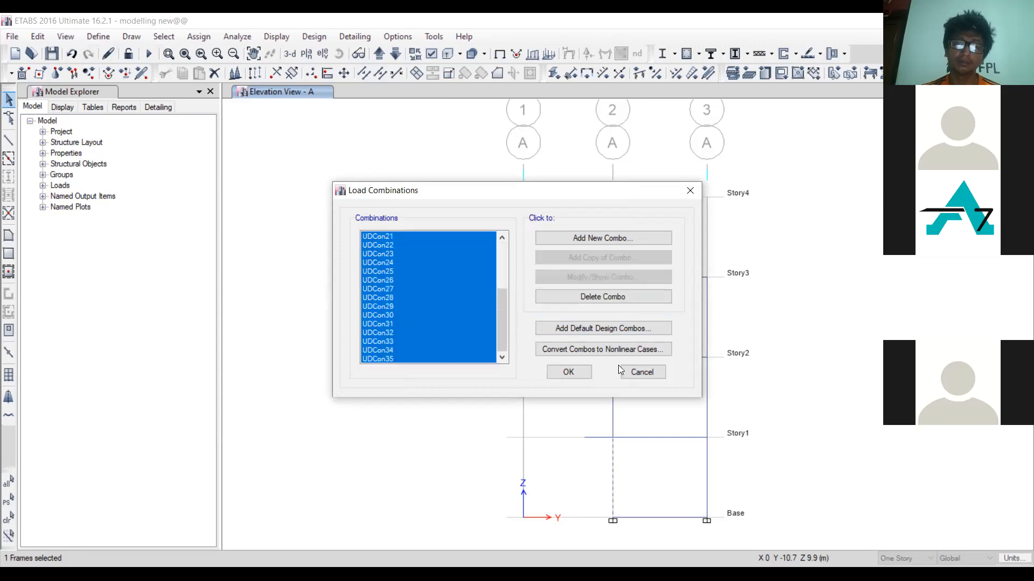
pyautogui.click(686, 194)
# Review the defined load patterns, including the live, super dead and seismic ones, and leave the definitions as they are
pyautogui.click(109, 36)
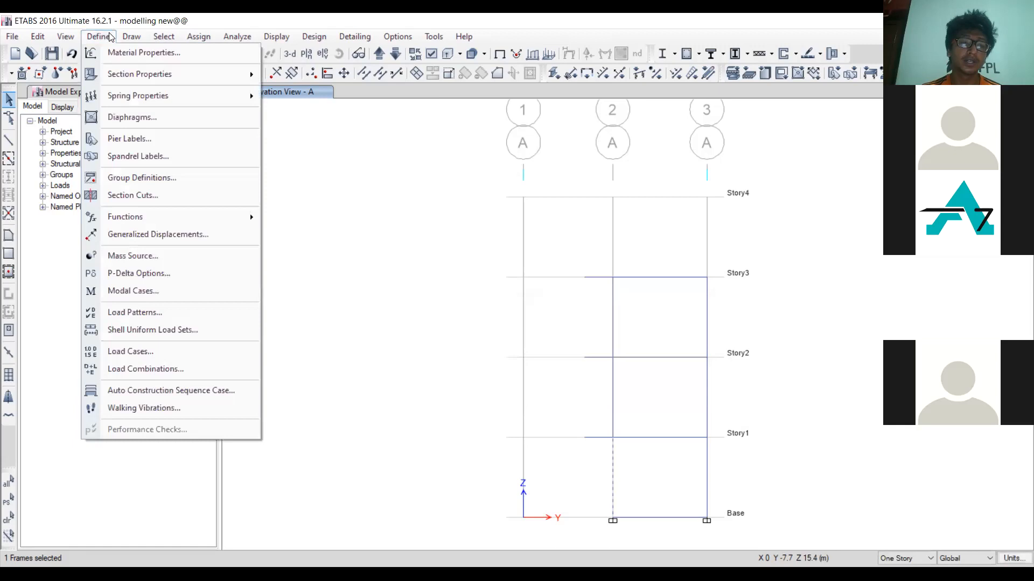
pyautogui.click(163, 315)
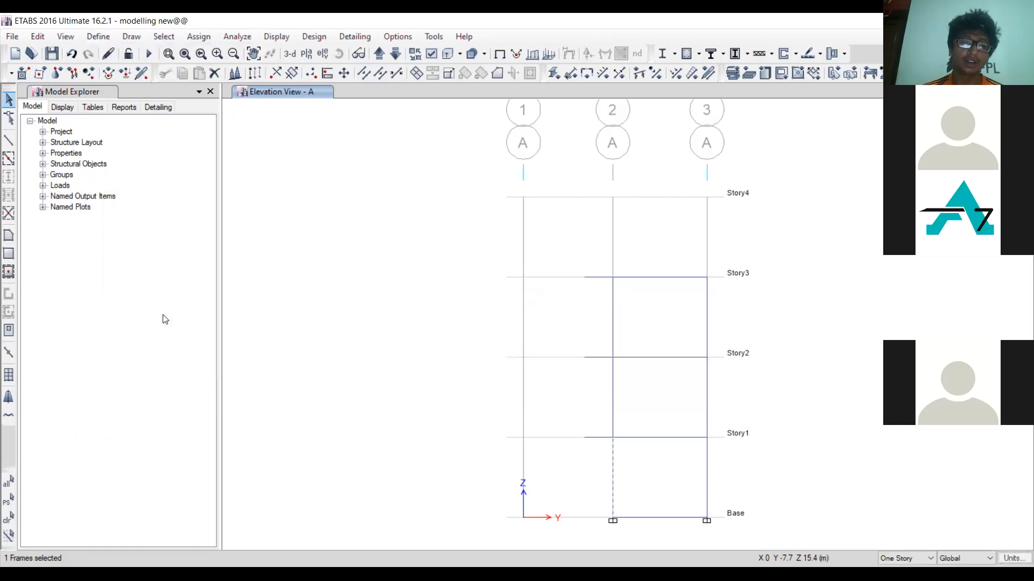
pyautogui.moveTo(358, 299); pyautogui.dragTo(357, 325)
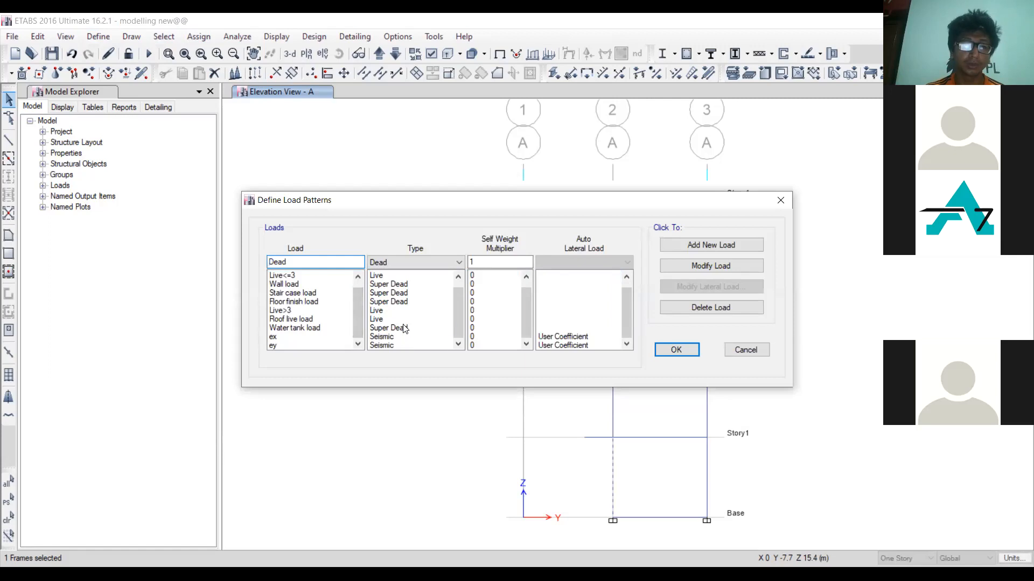
pyautogui.click(449, 310)
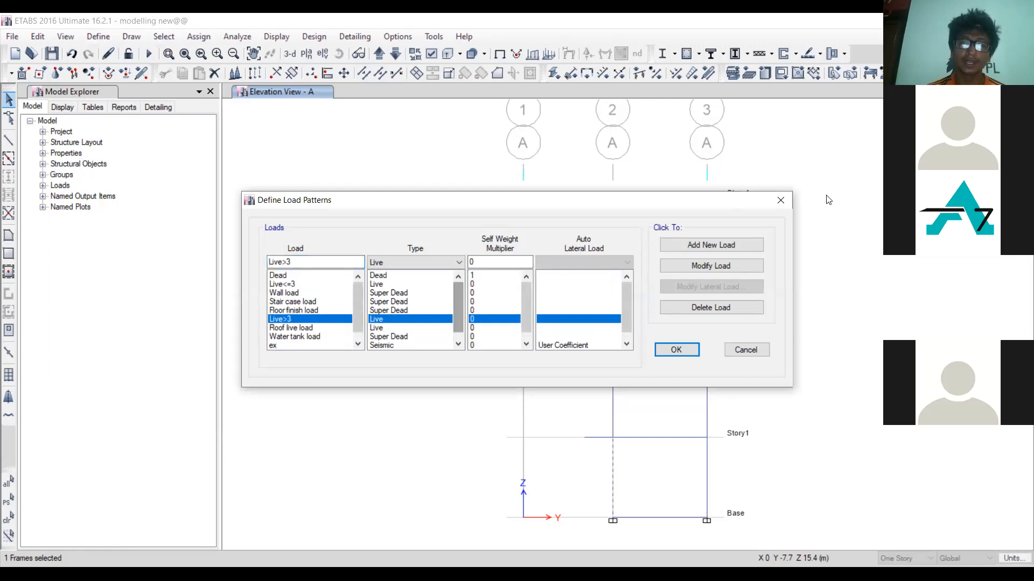
pyautogui.click(781, 200)
# Delete all existing load combinations from the model
pyautogui.click(112, 37)
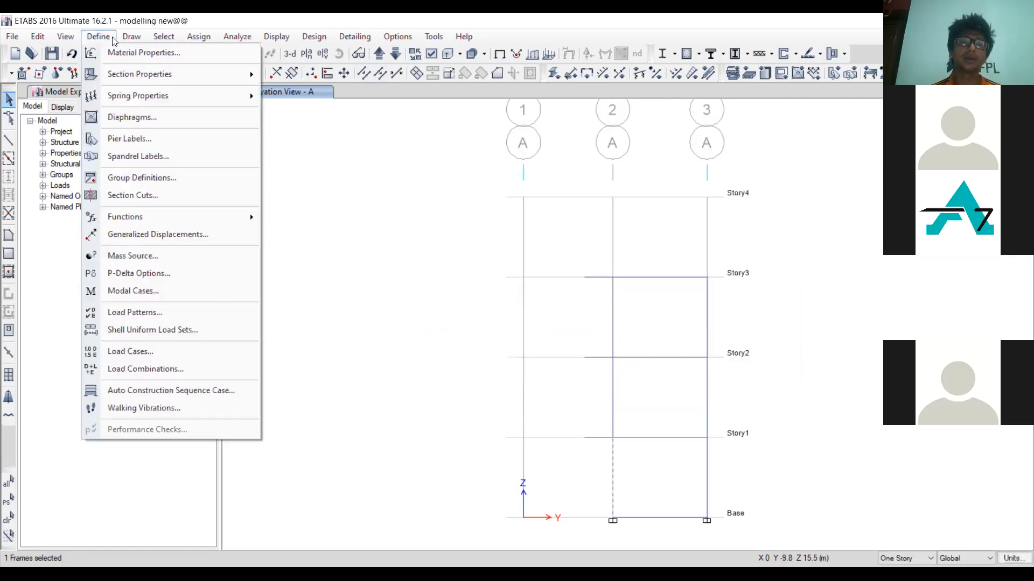
pyautogui.click(200, 372)
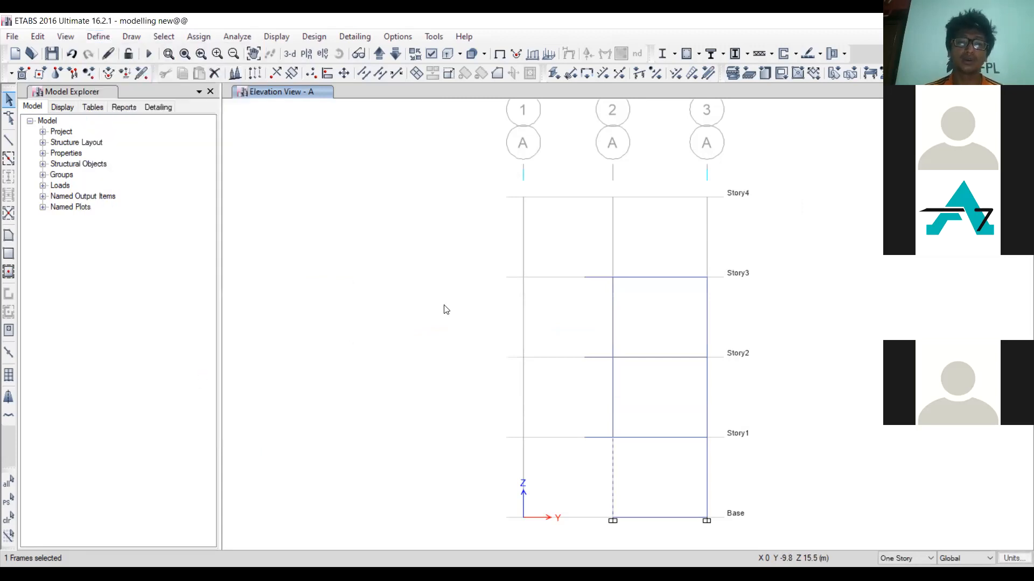
pyautogui.moveTo(411, 235); pyautogui.dragTo(414, 385)
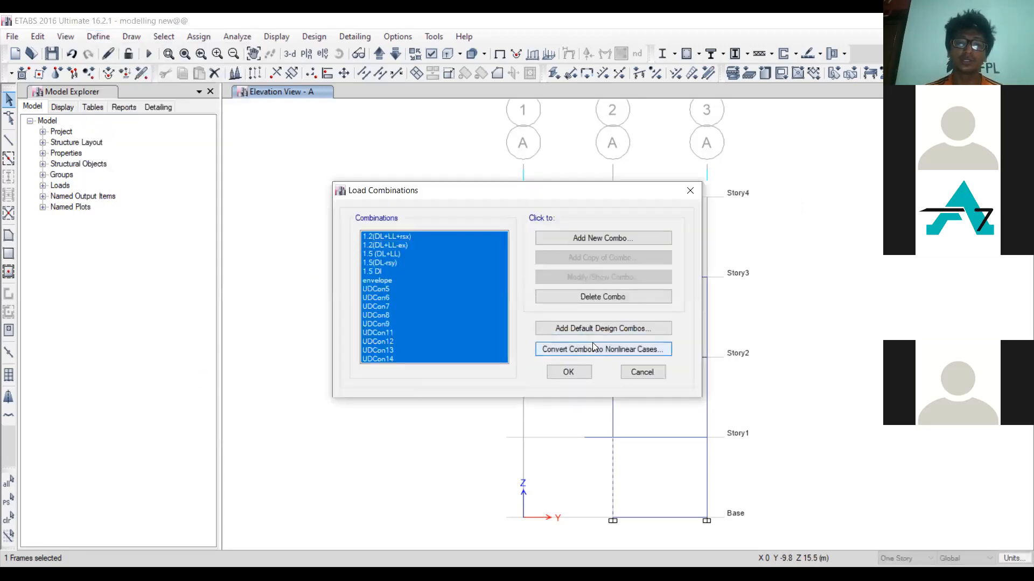
pyautogui.click(605, 295)
# Add the default design combinations for Concrete Frame Design, converted to editable user combinations, and look through the generated list
pyautogui.click(600, 329)
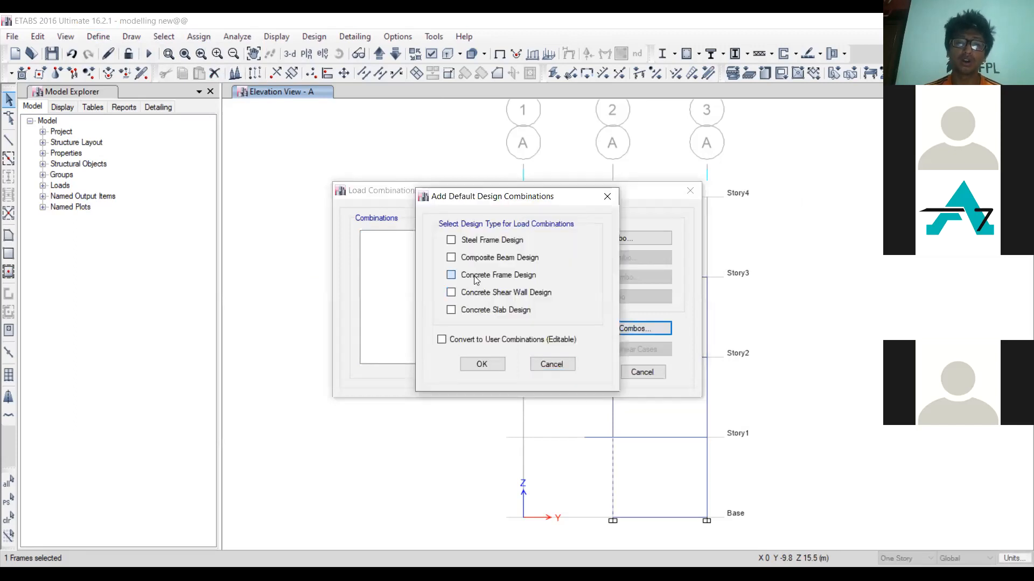
pyautogui.click(476, 278)
pyautogui.click(442, 340)
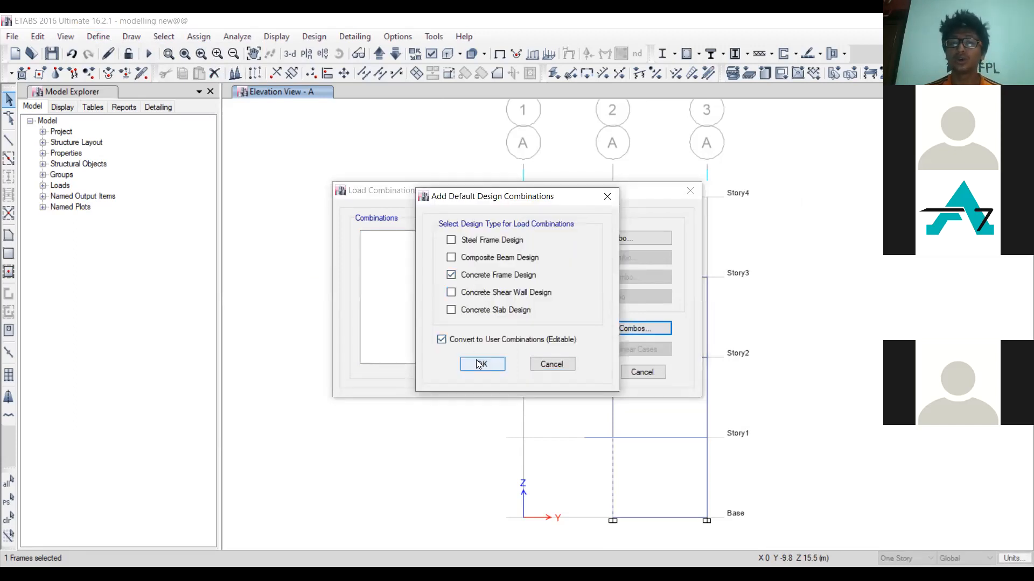
pyautogui.click(479, 365)
pyautogui.moveTo(505, 278)
pyautogui.mouseDown()
pyautogui.moveTo(506, 362)
pyautogui.moveTo(494, 269)
pyautogui.mouseUp()
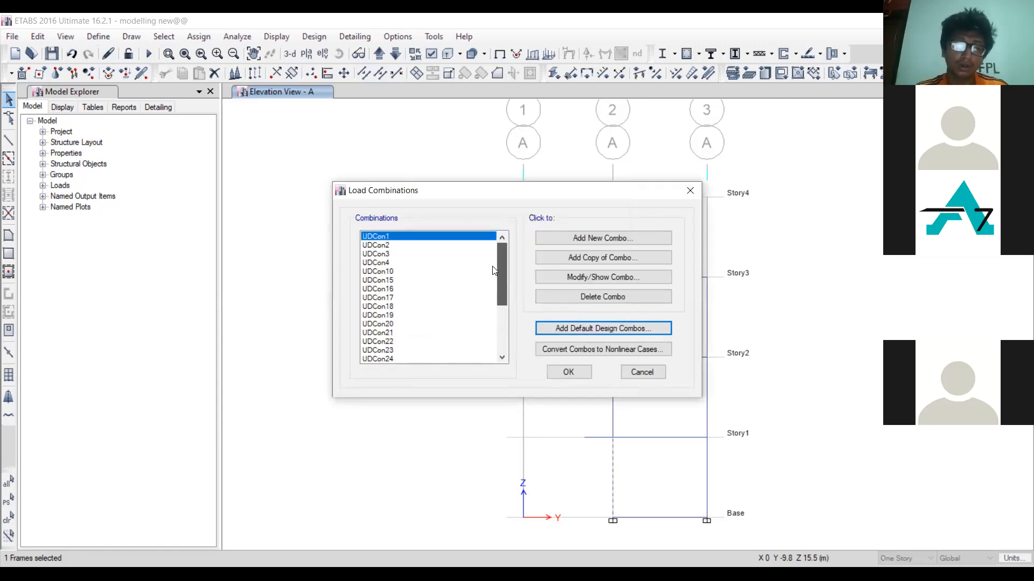
pyautogui.click(396, 272)
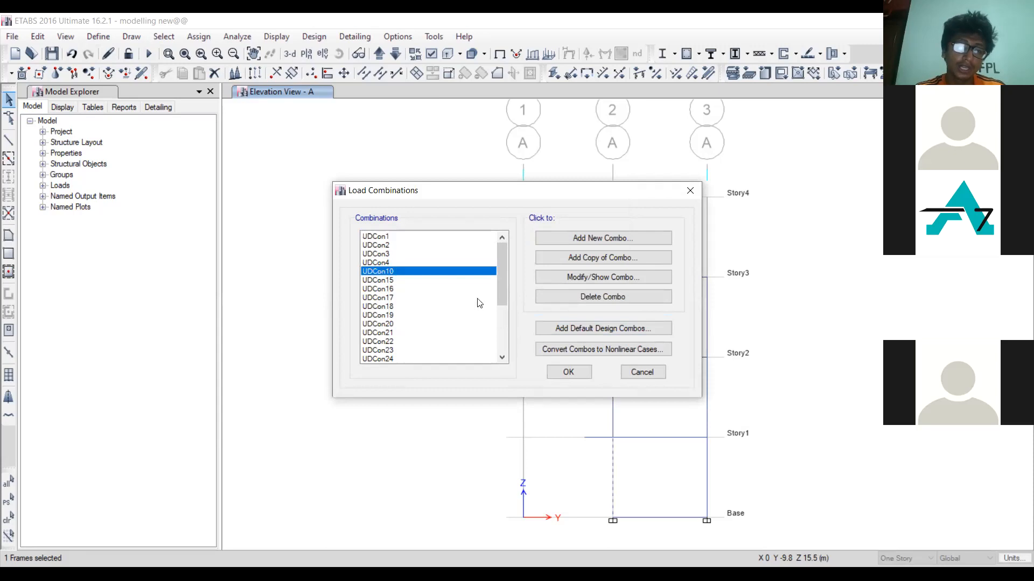
pyautogui.moveTo(501, 274); pyautogui.dragTo(503, 251)
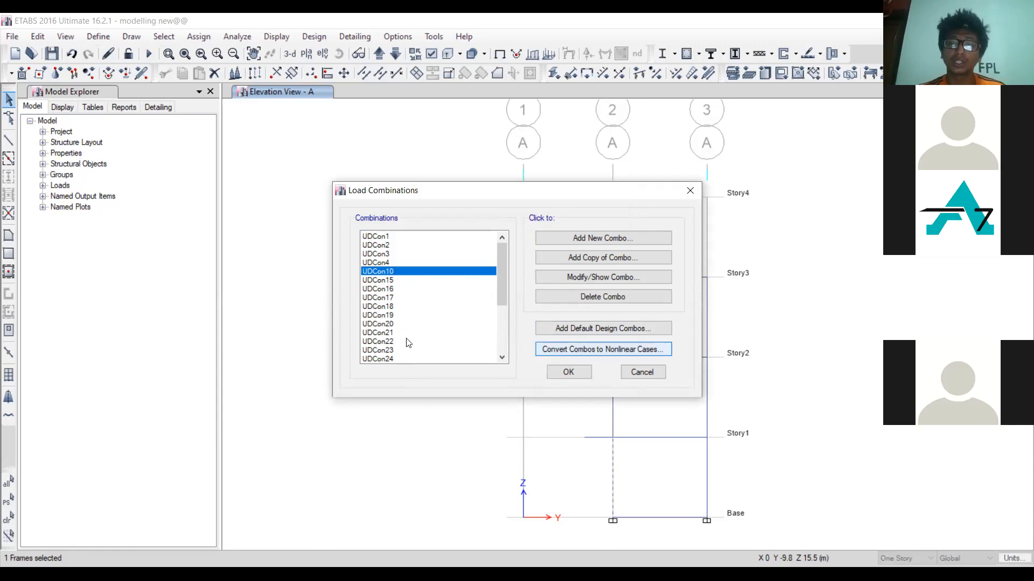
# Delete all the generated default UDCon load combinations
pyautogui.hotkey('alt', 'Tab')
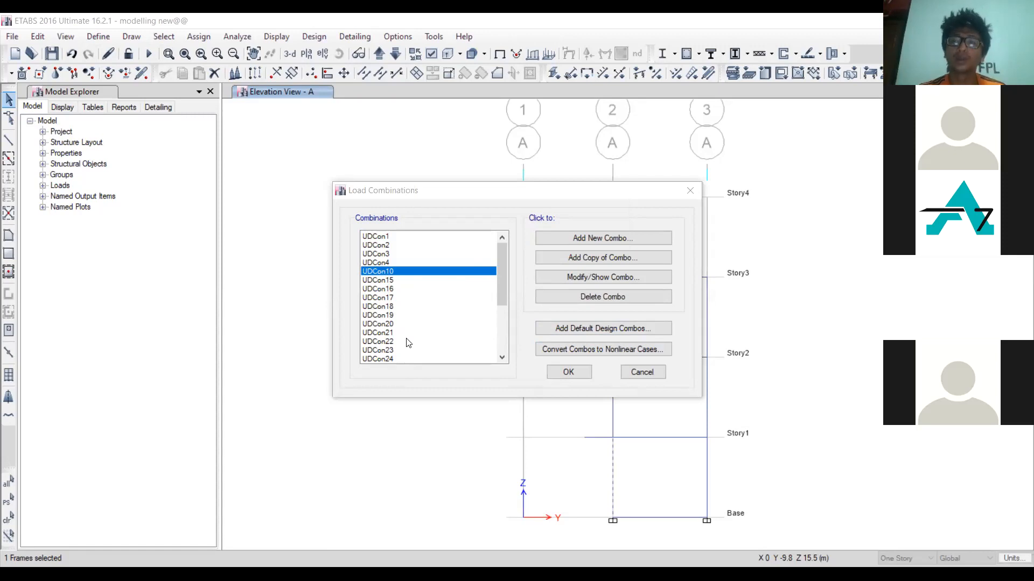
pyautogui.click(629, 208)
pyautogui.moveTo(440, 235); pyautogui.dragTo(440, 425)
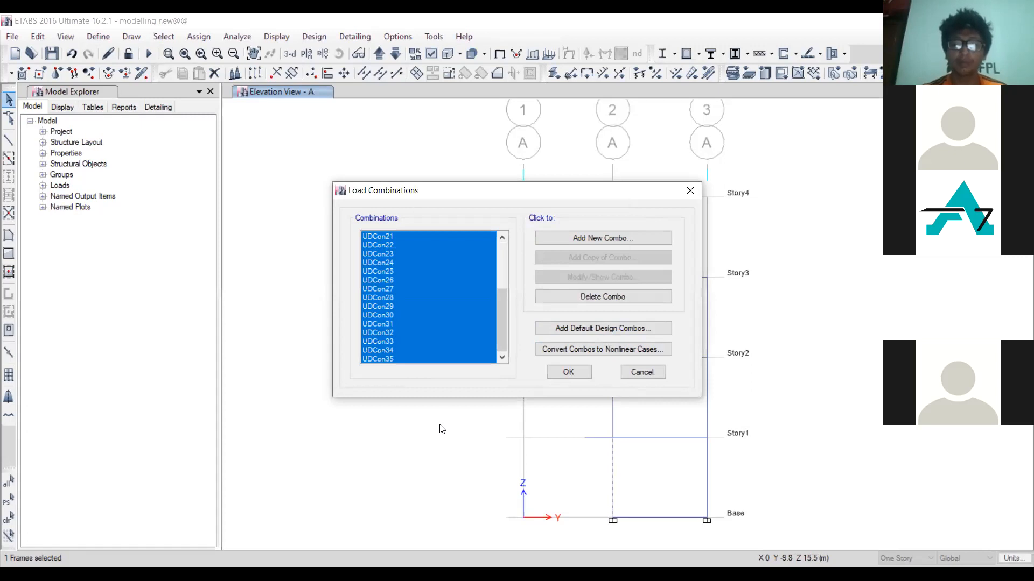
pyautogui.click(604, 300)
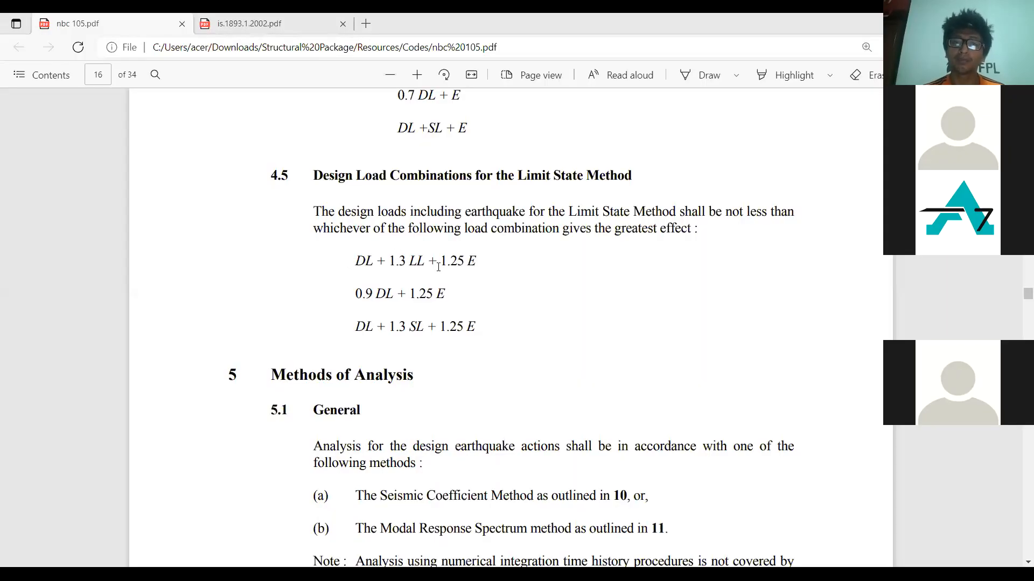
# Check the first limit state combination in the NBC 105 PDF, and start a Linear Add load combination named "DL+1.3LL+1.25 ex" in ETABS
pyautogui.moveTo(355, 262); pyautogui.dragTo(502, 277)
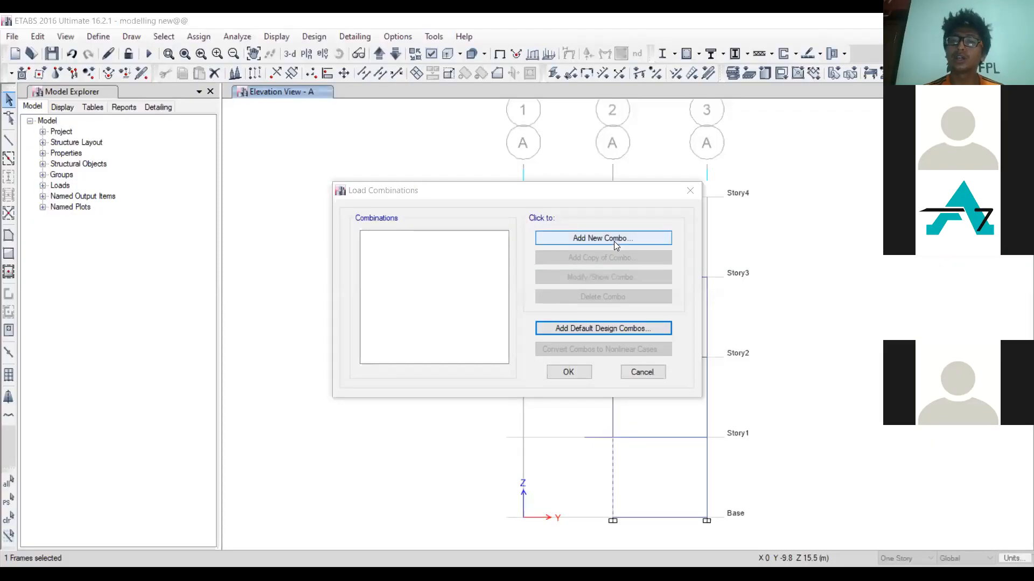
pyautogui.press('Return')
pyautogui.write('S')
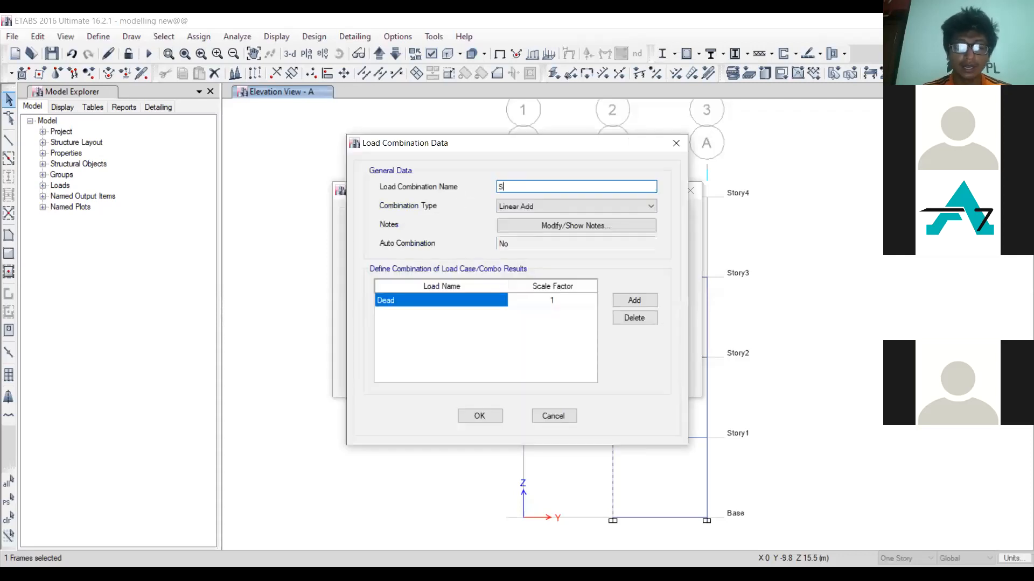
pyautogui.press('BackSpace')
pyautogui.write('DL+1.3')
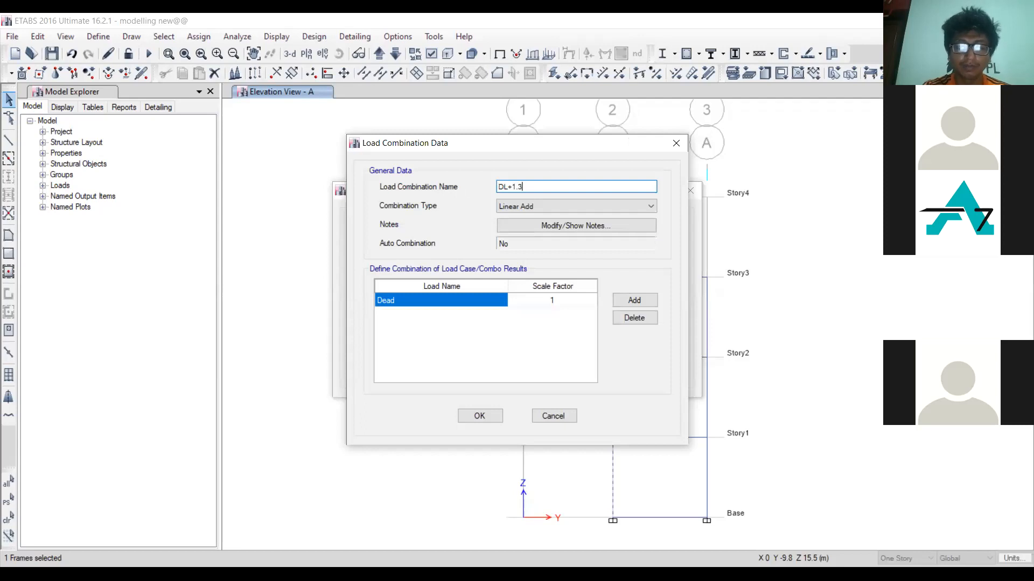
pyautogui.write('LL_')
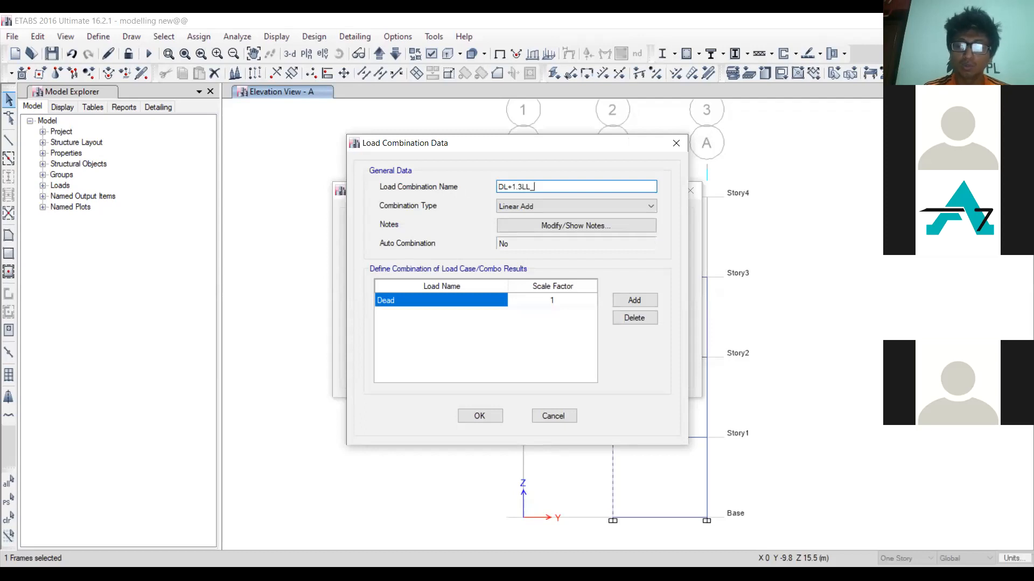
pyautogui.press('BackSpace')
pyautogui.write('+1.25 ex')
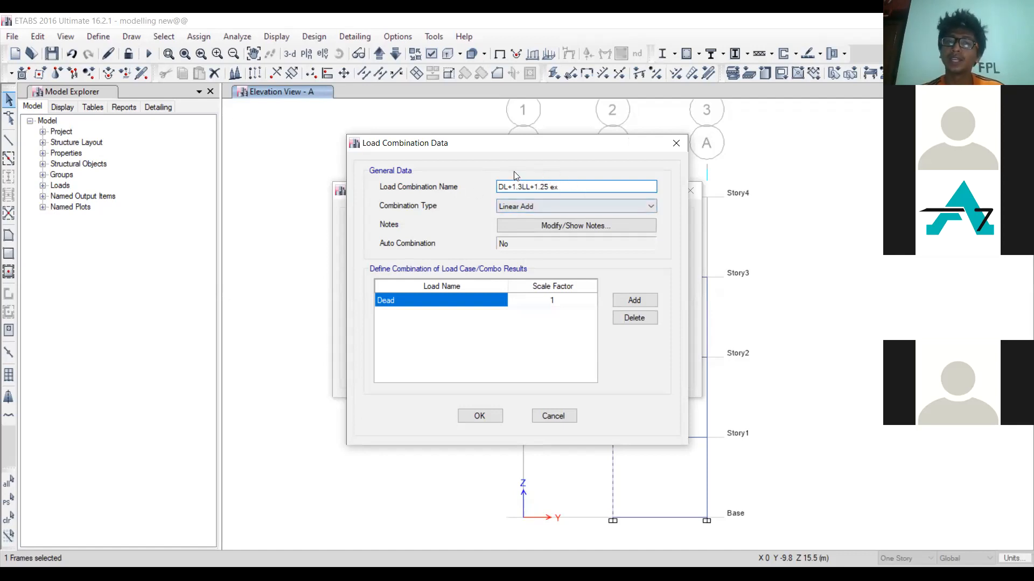
pyautogui.click(531, 209)
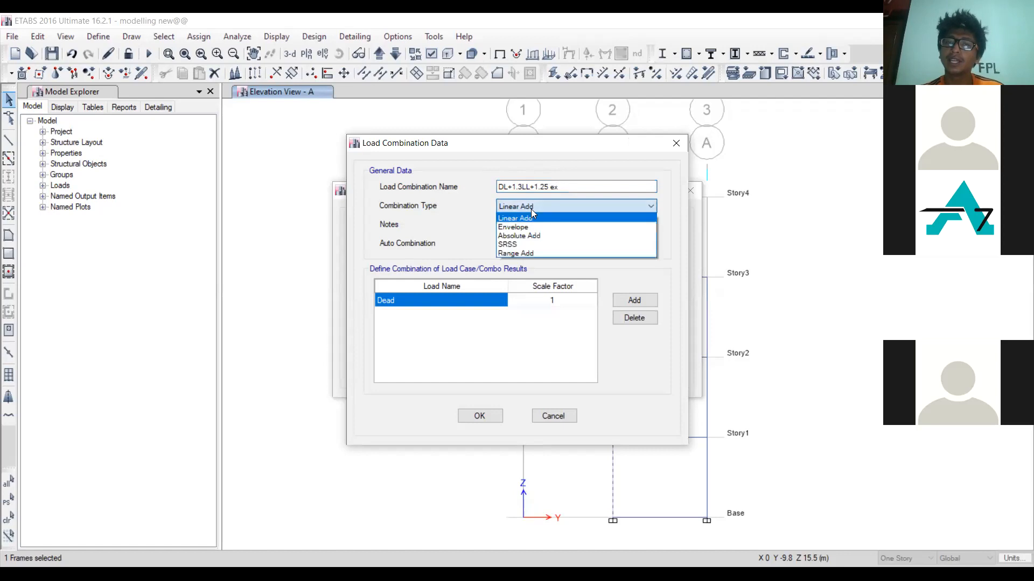
pyautogui.click(531, 209)
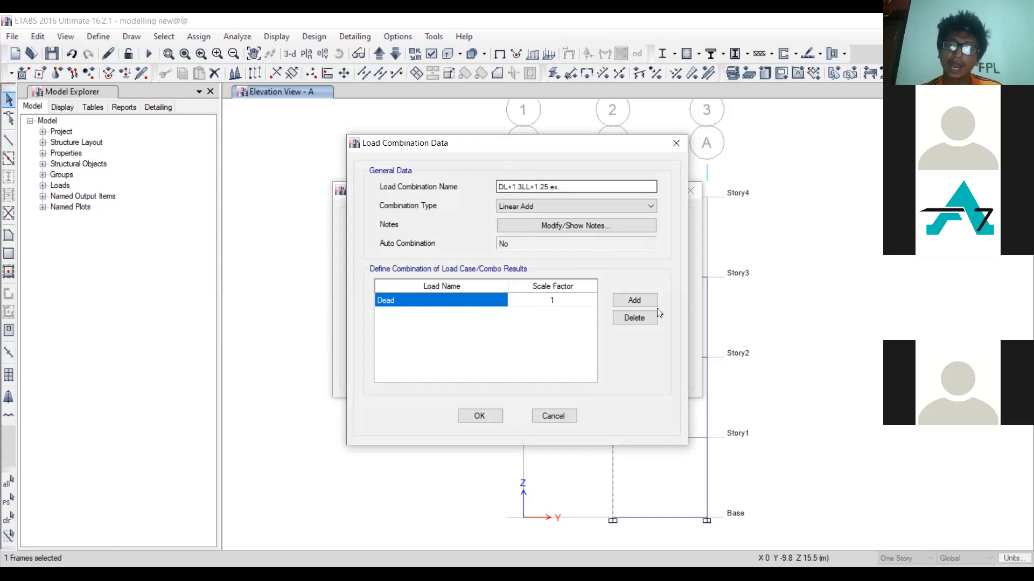
# Add Wall load and Floor finish load to the combination, each with a scale factor of 1
pyautogui.click(634, 300)
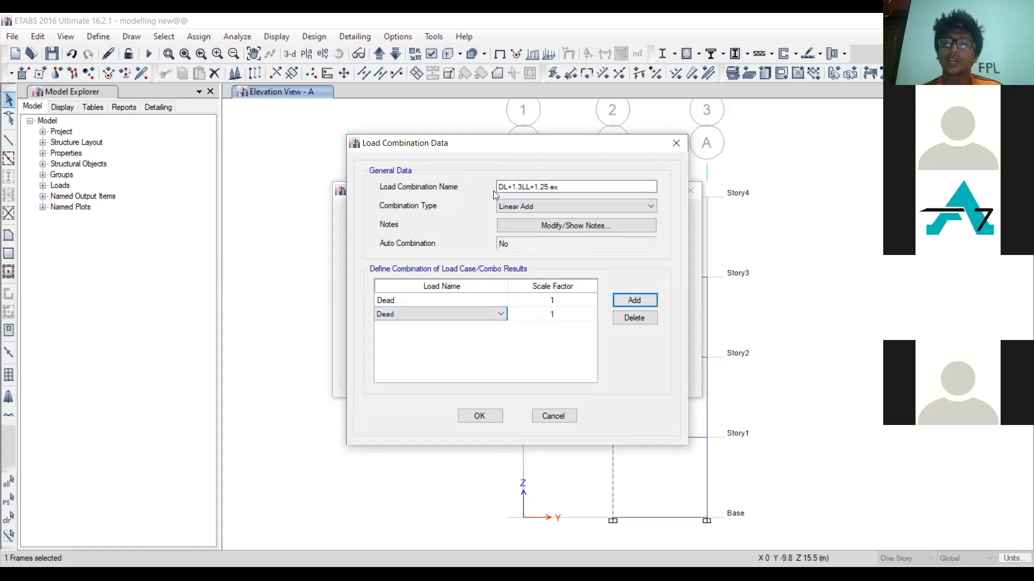
pyautogui.click(500, 314)
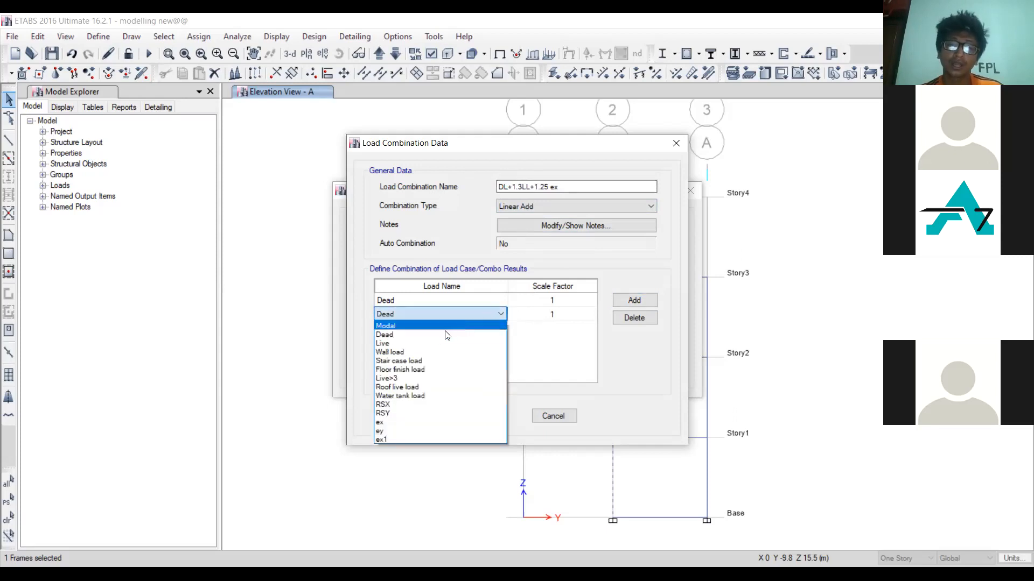
pyautogui.click(427, 353)
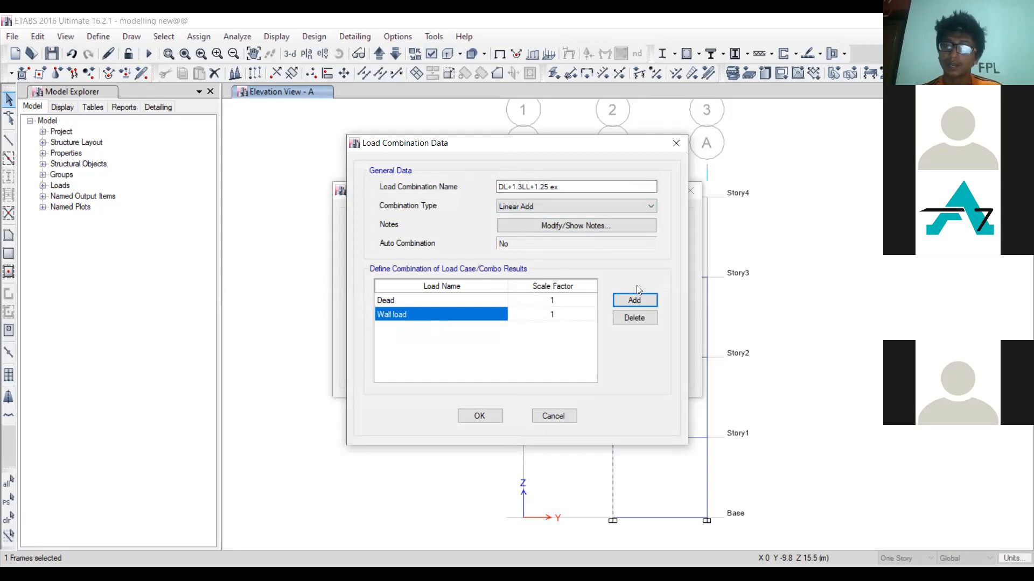
pyautogui.click(634, 300)
pyautogui.click(458, 328)
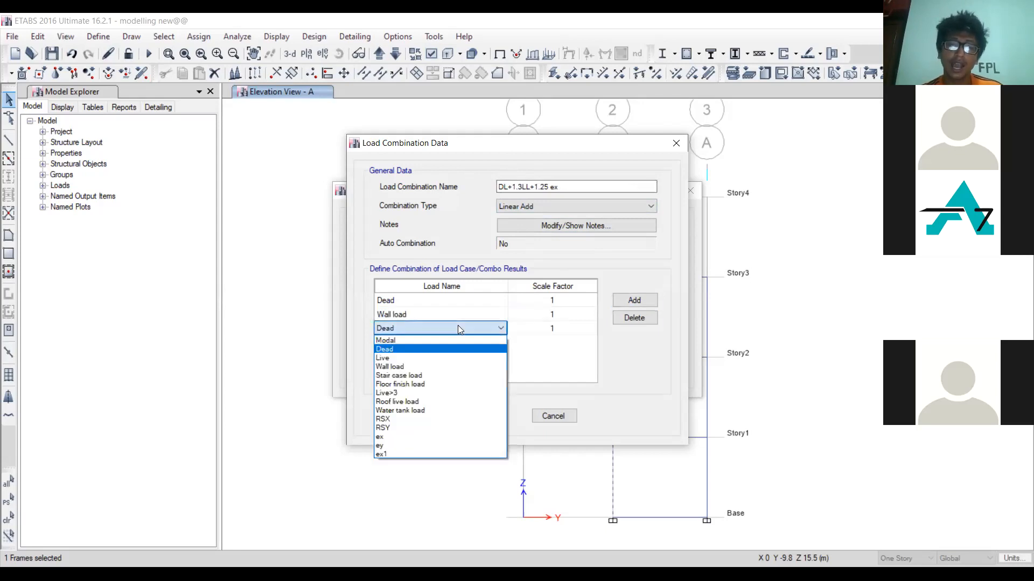
pyautogui.click(409, 385)
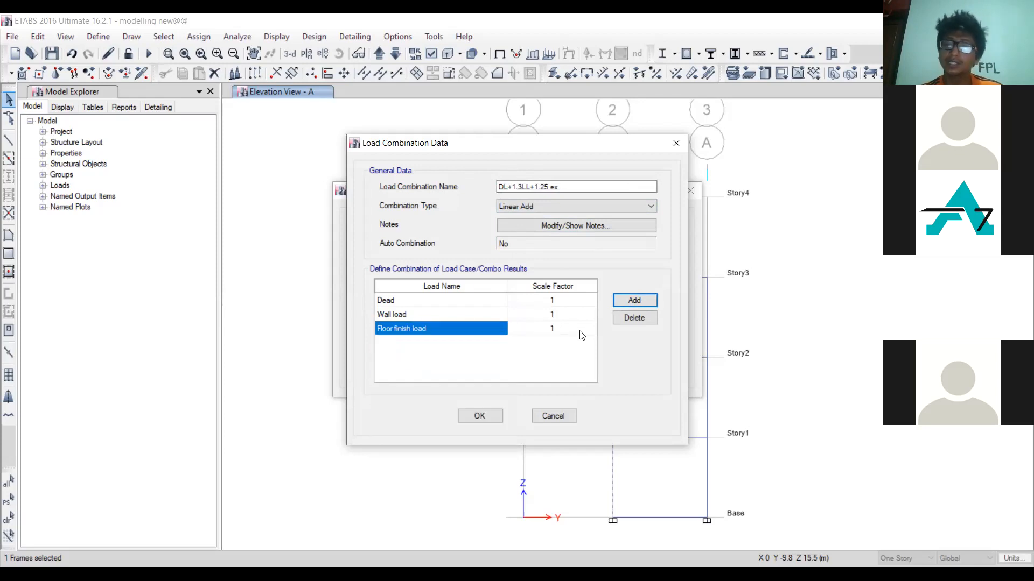
# Add Water tank load and Stair case load to the combination, each with a scale factor of 1
pyautogui.click(633, 300)
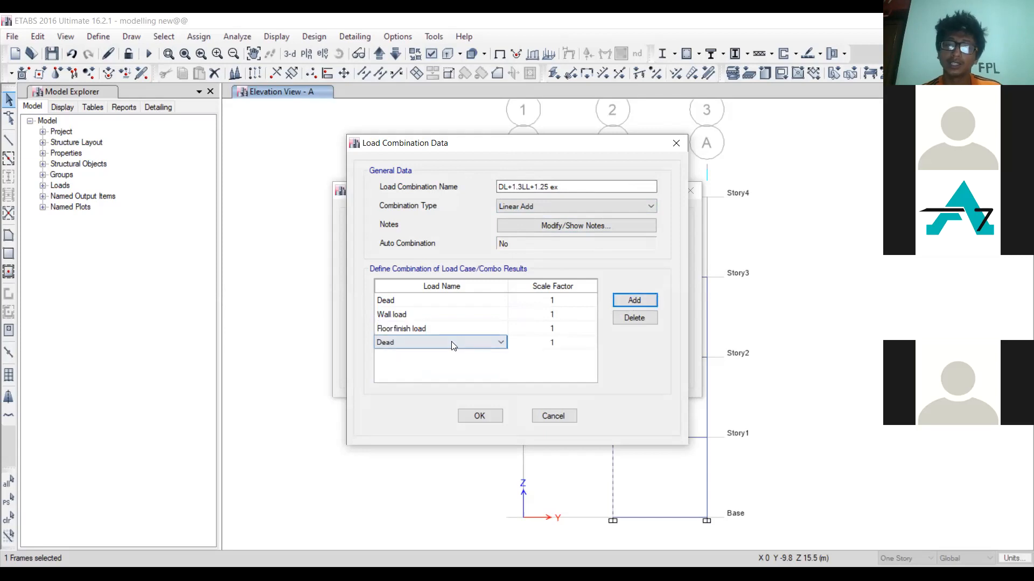
pyautogui.click(452, 342)
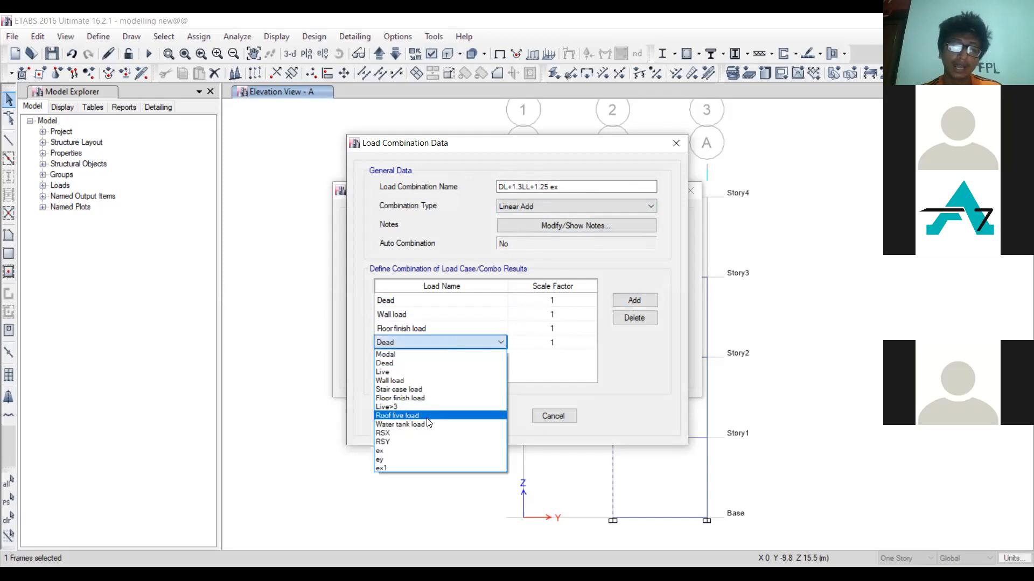
pyautogui.click(405, 427)
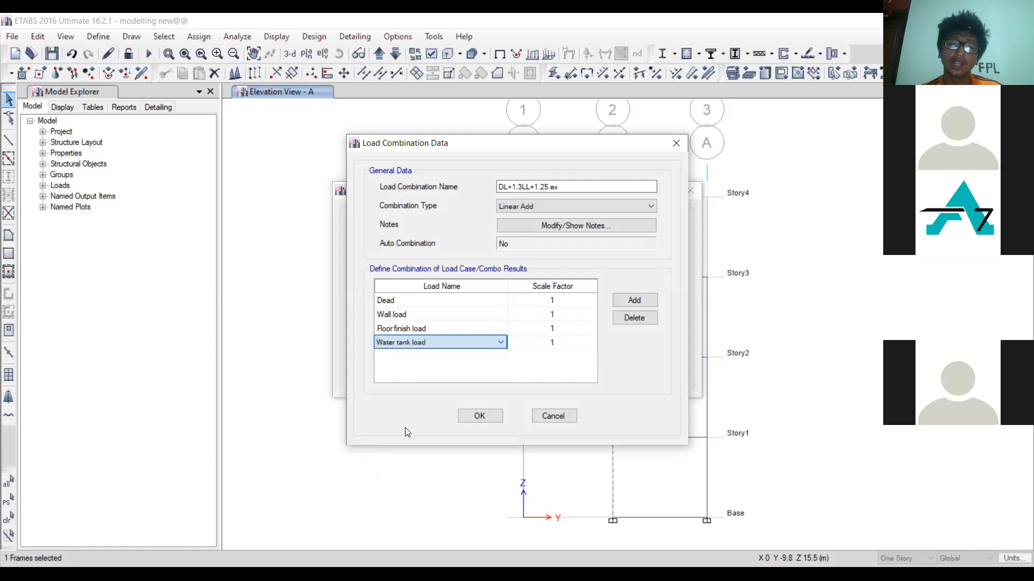
pyautogui.click(648, 305)
pyautogui.click(481, 356)
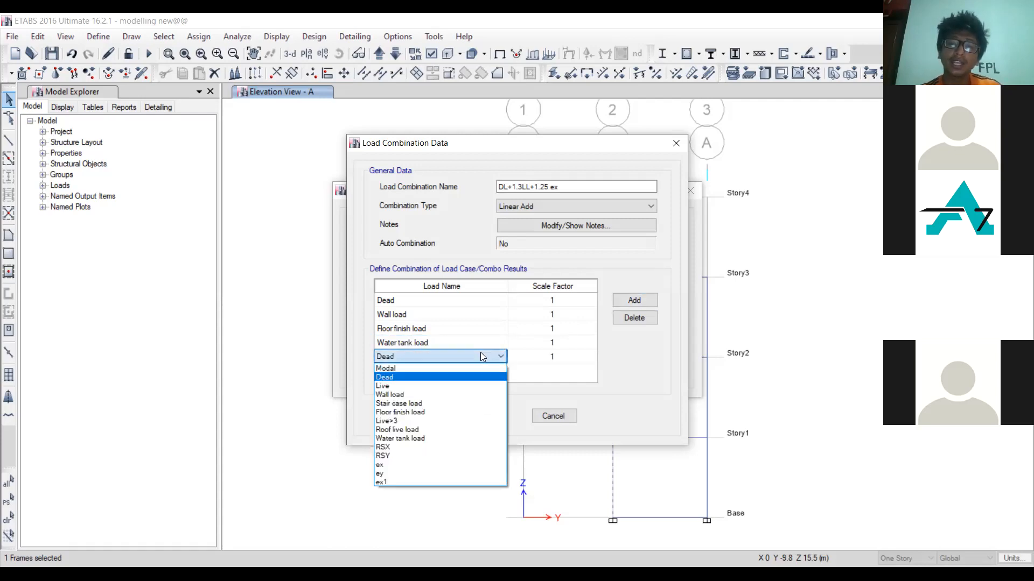
pyautogui.click(438, 404)
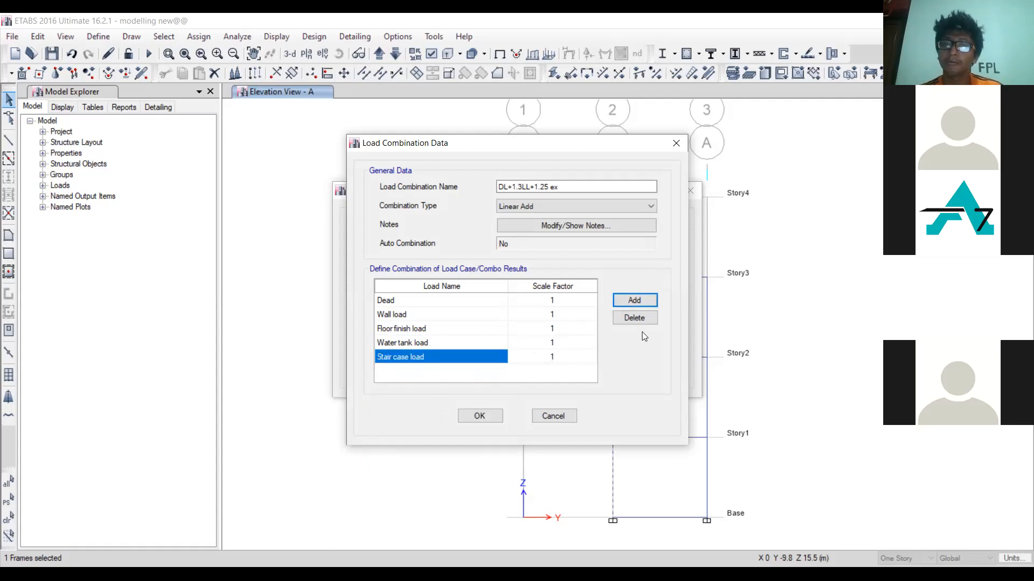
# Add the Live load case to the combination with a scale factor of 1.3
pyautogui.click(646, 303)
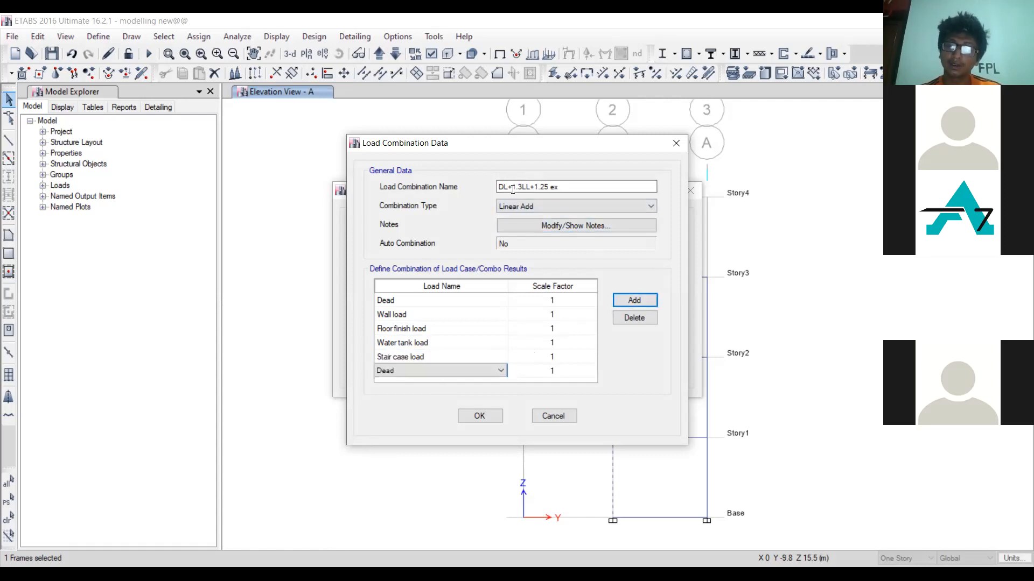
pyautogui.click(478, 370)
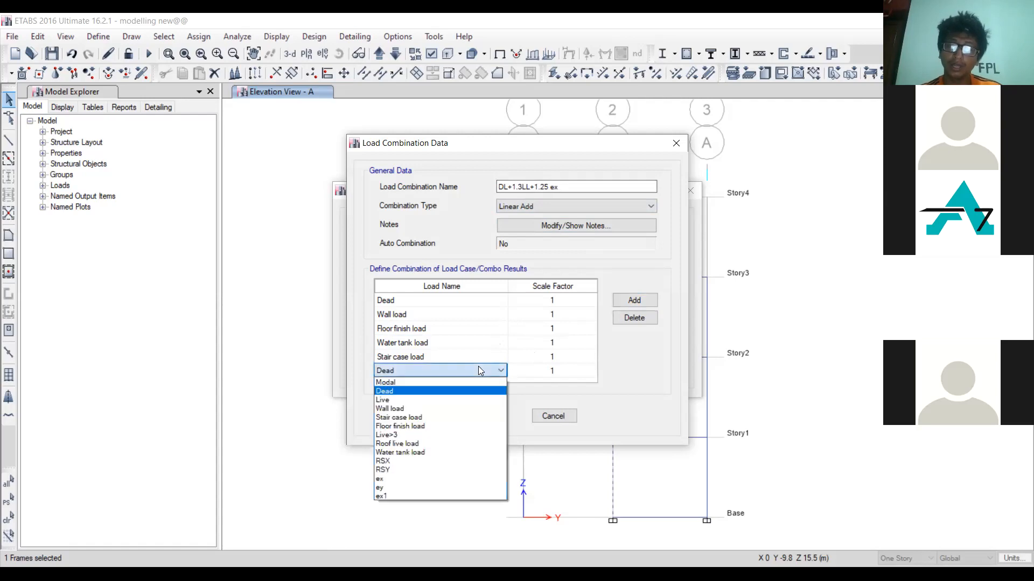
pyautogui.click(442, 400)
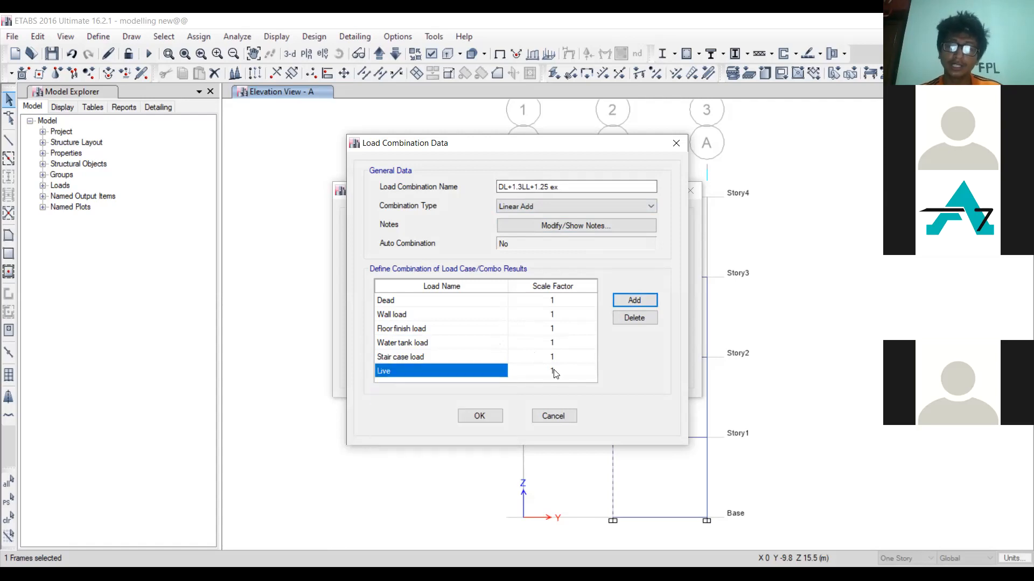
pyautogui.click(555, 371)
pyautogui.write('1.3')
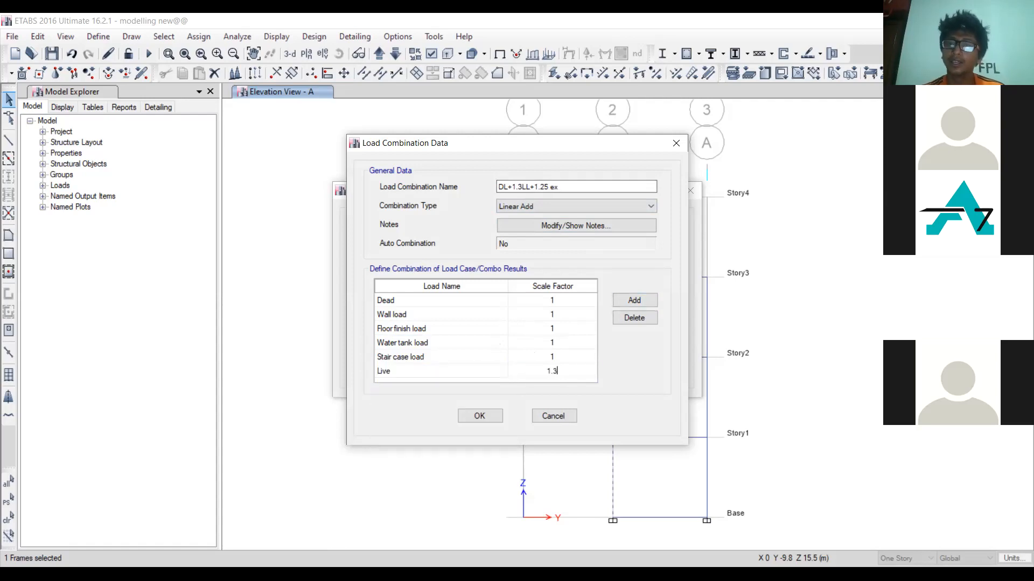
# Add the Live>3 load case to the combination with a scale factor of 1.3
pyautogui.click(640, 301)
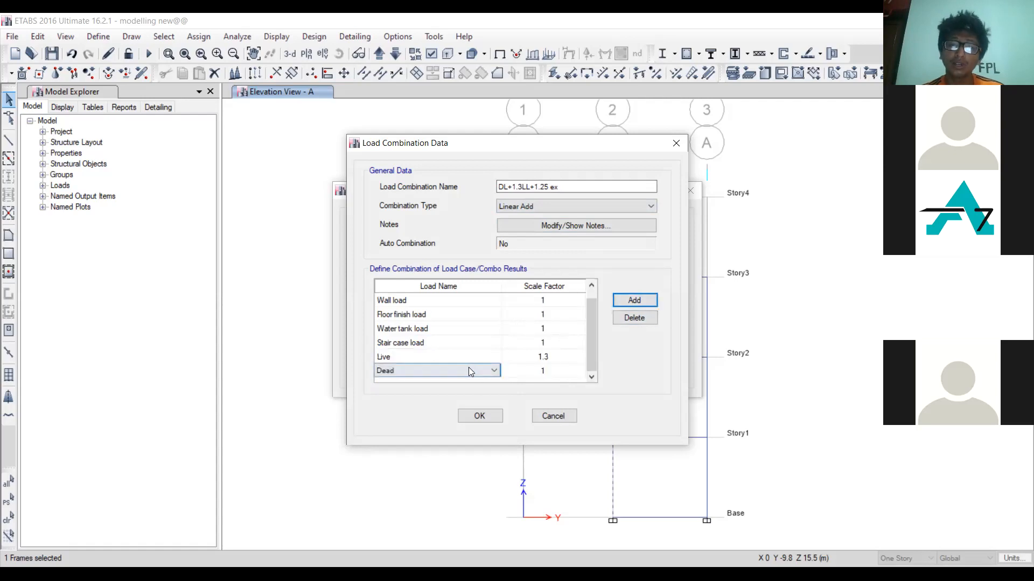
pyautogui.click(469, 368)
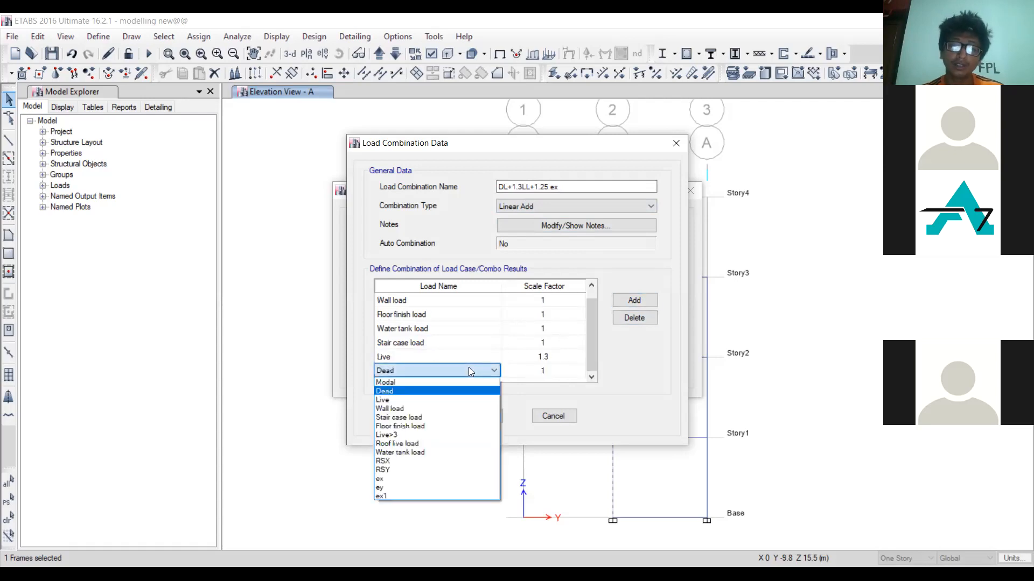
pyautogui.click(414, 435)
pyautogui.click(548, 368)
pyautogui.click(549, 368)
pyautogui.write('.3')
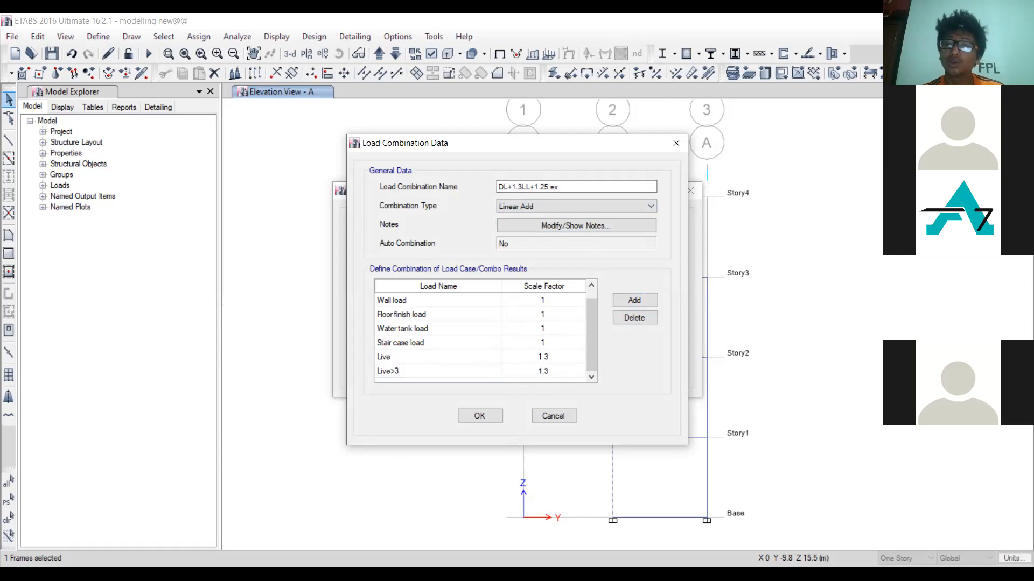
# Add Roof live load to the combination with a scale factor of 1.3
pyautogui.click(635, 301)
pyautogui.click(446, 371)
pyautogui.click(446, 372)
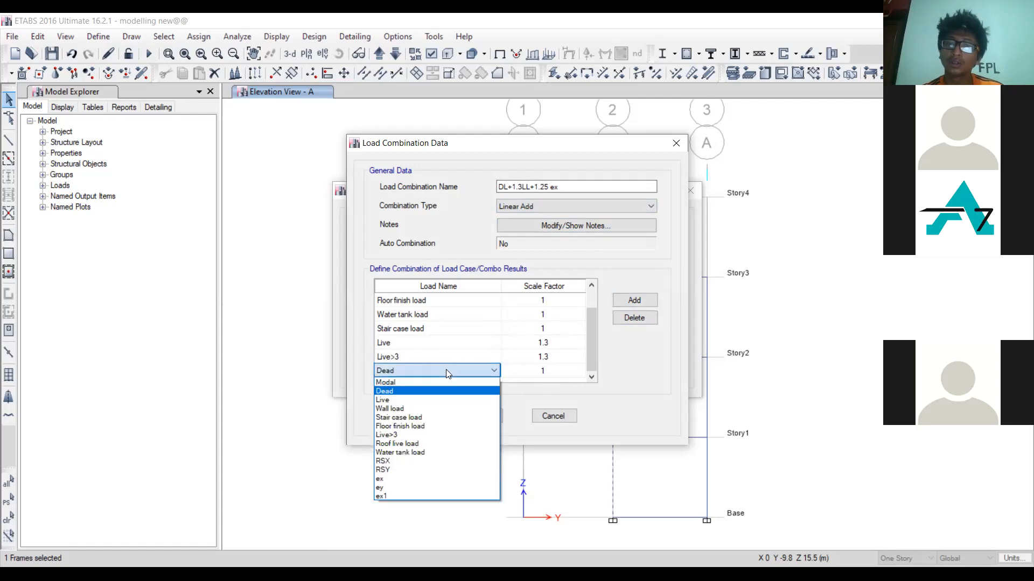
pyautogui.click(401, 446)
pyautogui.click(532, 373)
pyautogui.write('1.3')
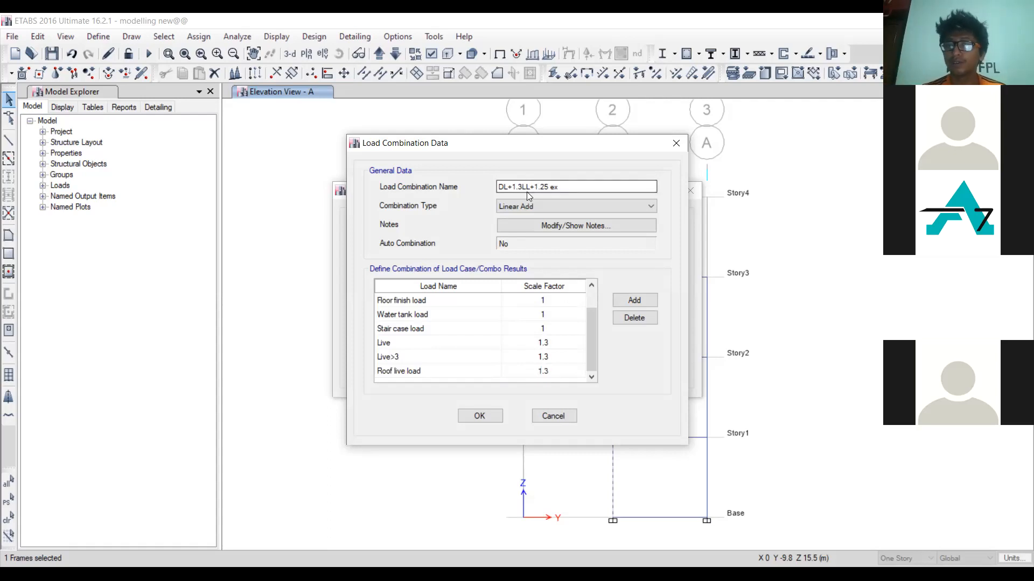
# Add the ex load case with a scale factor of 1.25 and save the combination
pyautogui.click(647, 301)
pyautogui.click(461, 367)
pyautogui.click(461, 367)
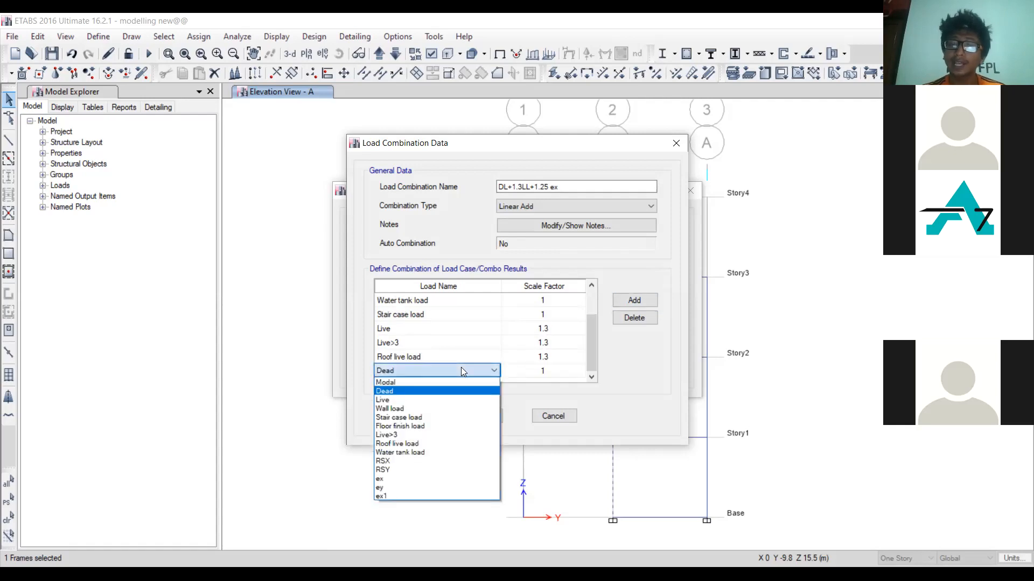
pyautogui.click(403, 483)
pyautogui.click(535, 372)
pyautogui.write('1.25')
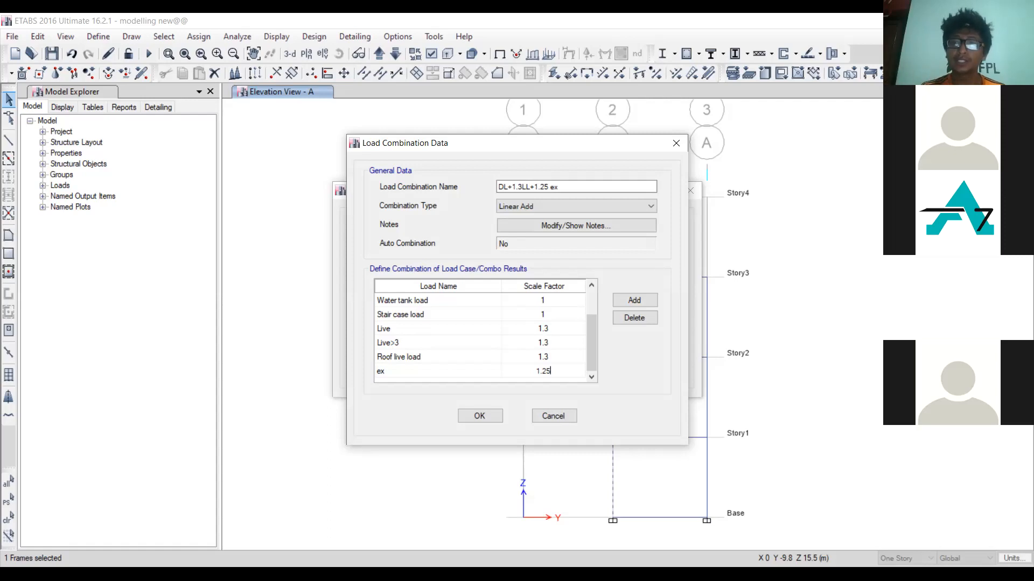
pyautogui.click(479, 416)
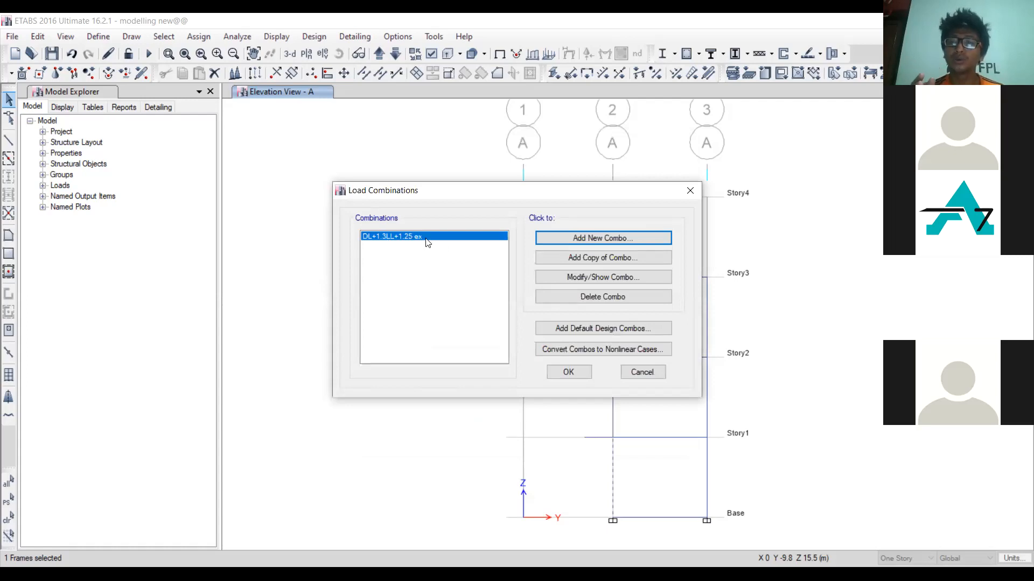
# Create a copy of the DL+1.3LL+1.25 ex combination and name it "DL+1.3LL-1.25ex"
pyautogui.click(614, 260)
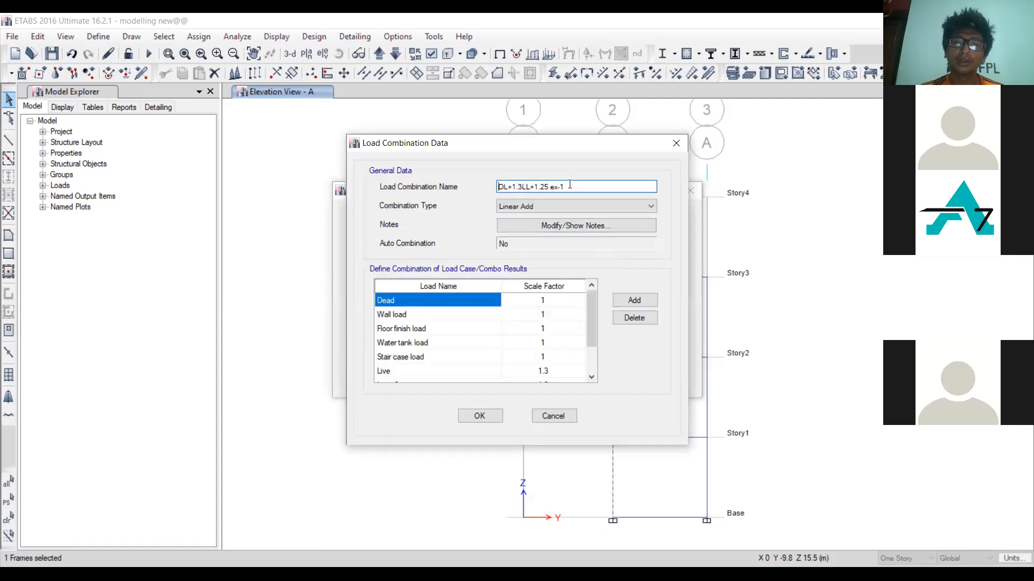
pyautogui.press('BackSpace')
pyautogui.press('BackSpace')
pyautogui.press('BackSpace')
pyautogui.press('BackSpace')
pyautogui.press('BackSpace')
pyautogui.press('BackSpace')
pyautogui.press('BackSpace')
pyautogui.press('BackSpace')
pyautogui.press('BackSpace')
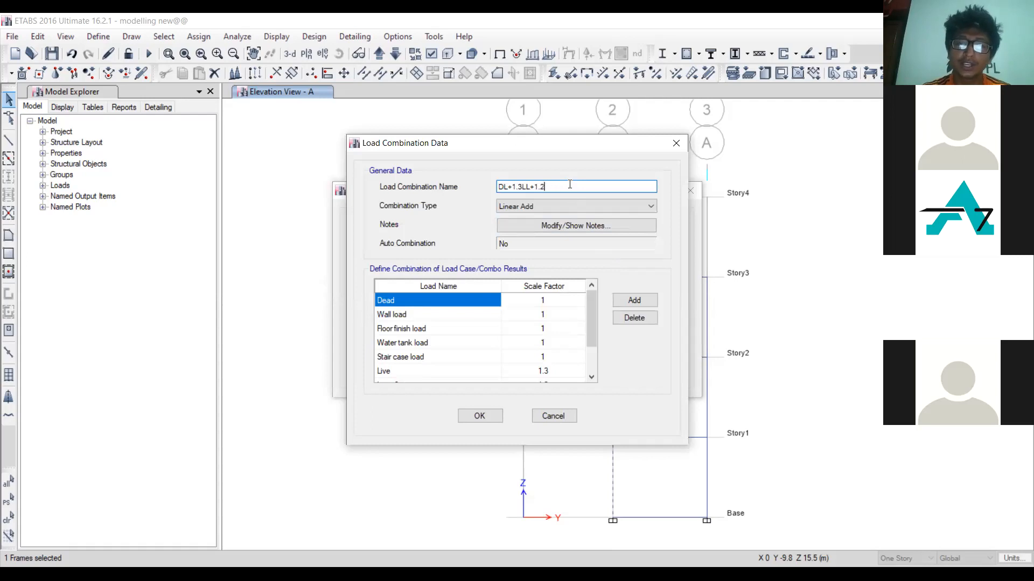
pyautogui.press('BackSpace')
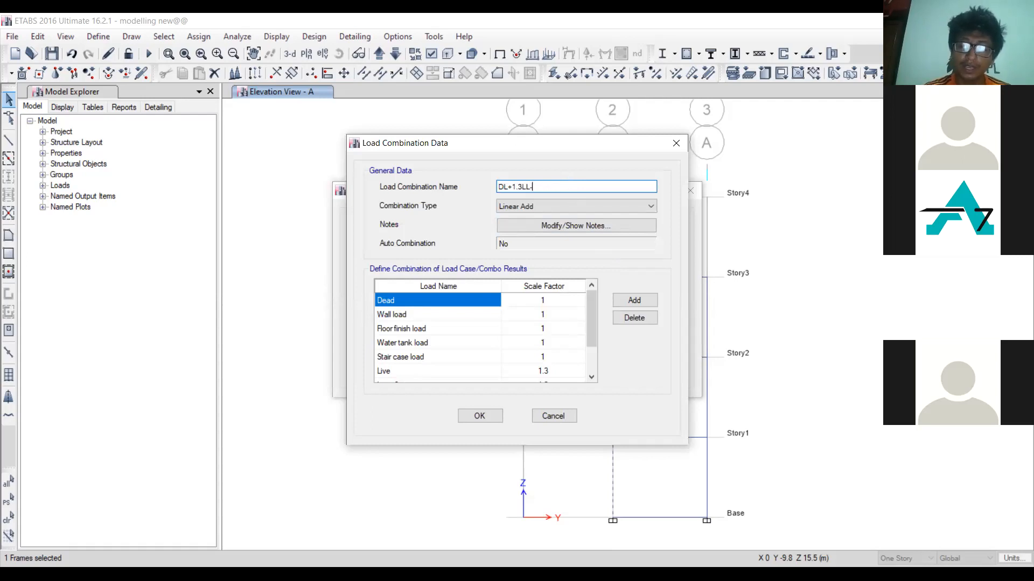
pyautogui.write('-1.25')
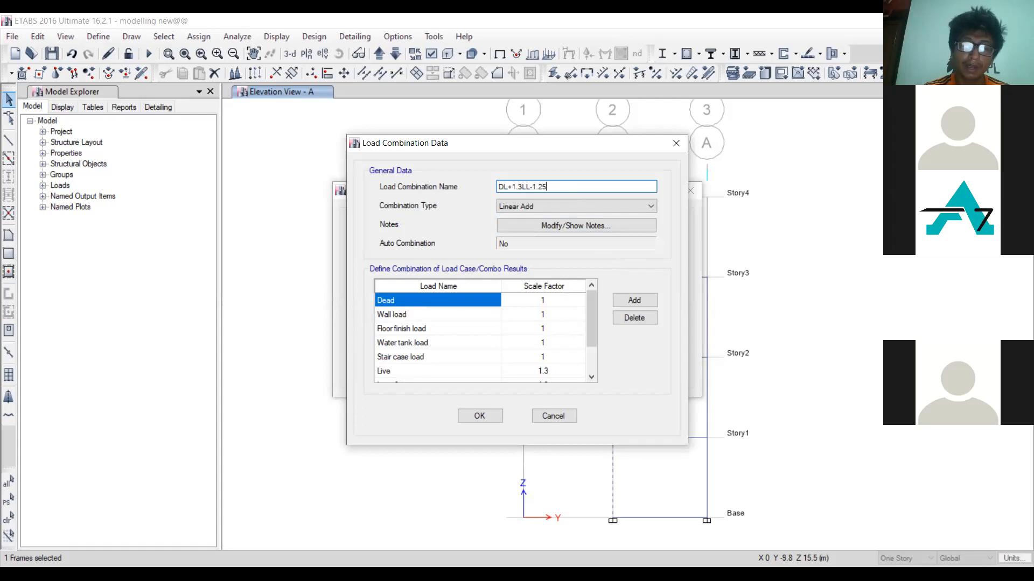
pyautogui.write('ex')
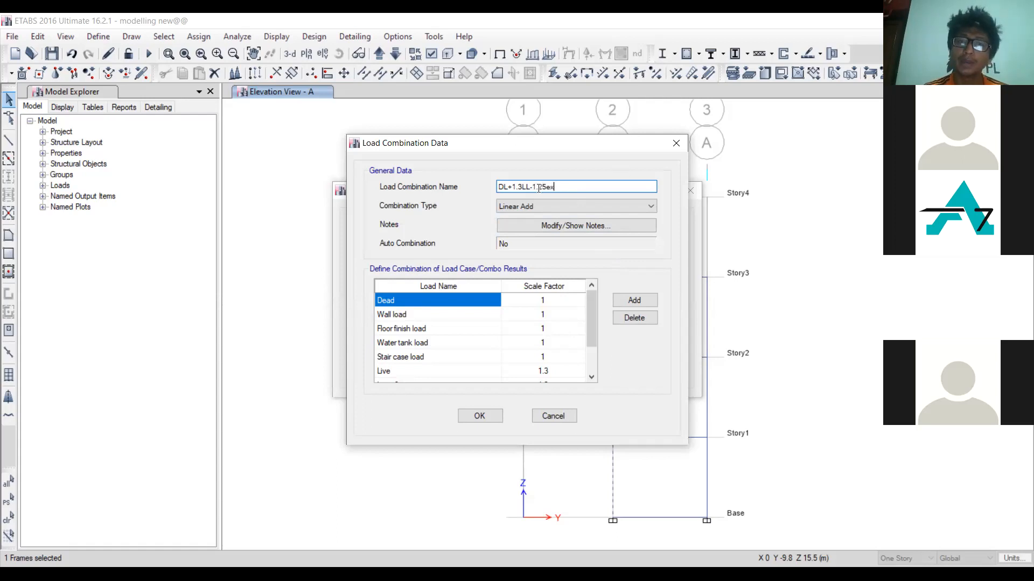
# Set the scale factor of ex to -1.25 in the copied combination and save it
pyautogui.moveTo(591, 319); pyautogui.dragTo(591, 369)
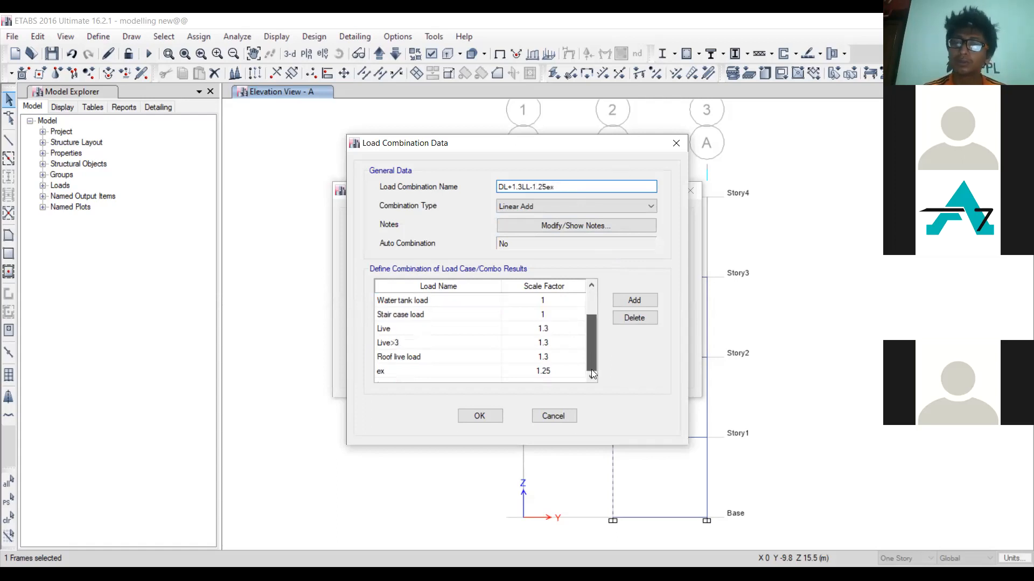
pyautogui.click(549, 372)
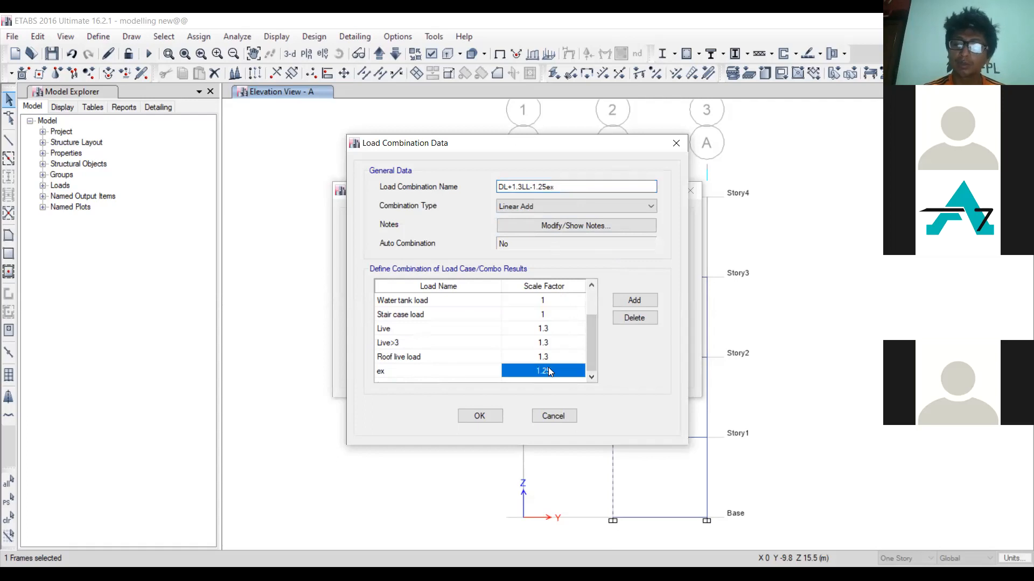
pyautogui.write('-1.25')
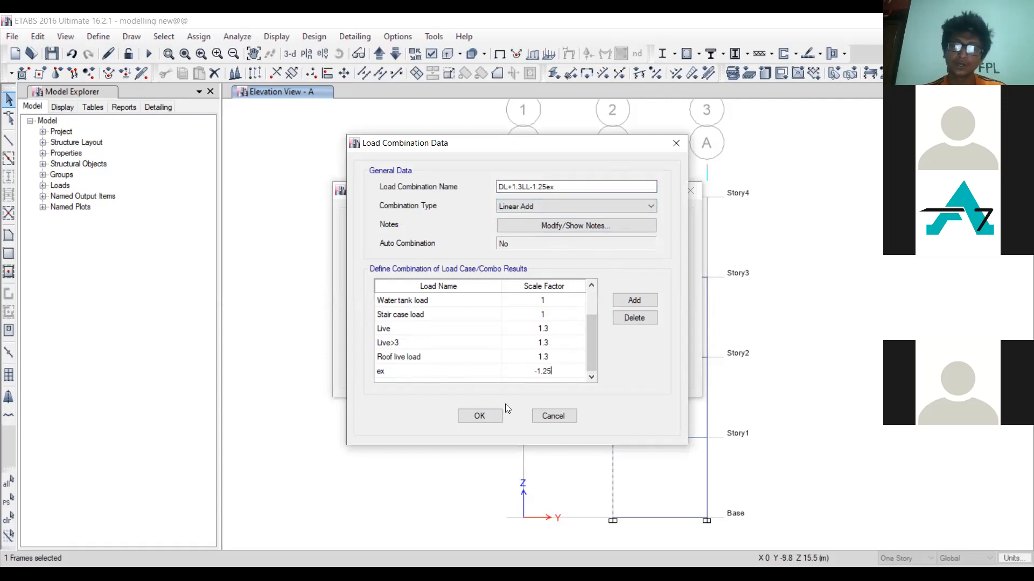
pyautogui.click(486, 417)
pyautogui.click(486, 418)
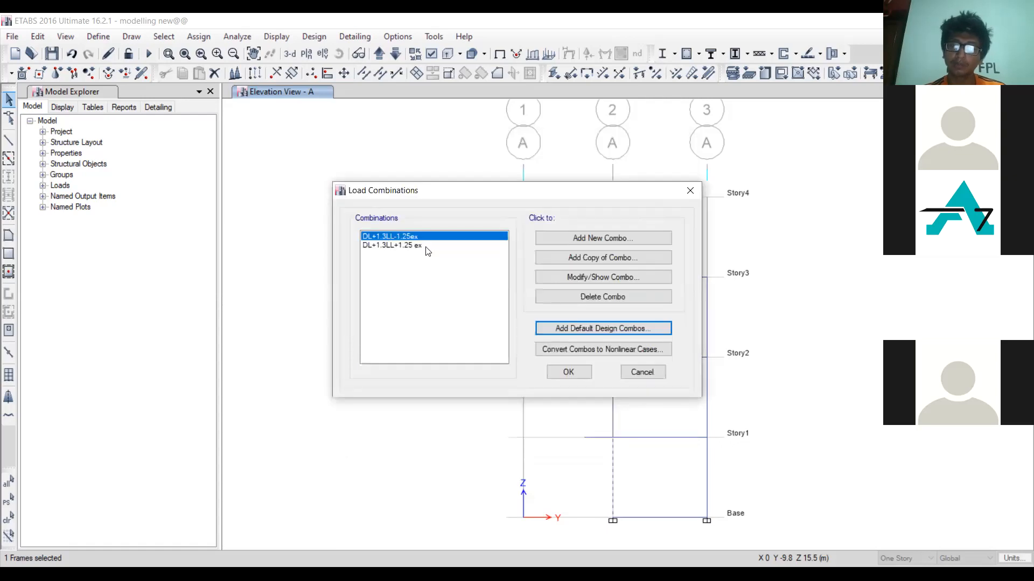
# Create a copy of the DL+1.3LL-1.25ex combination and name it "DL+1.3LL+1.25ey"
pyautogui.click(618, 262)
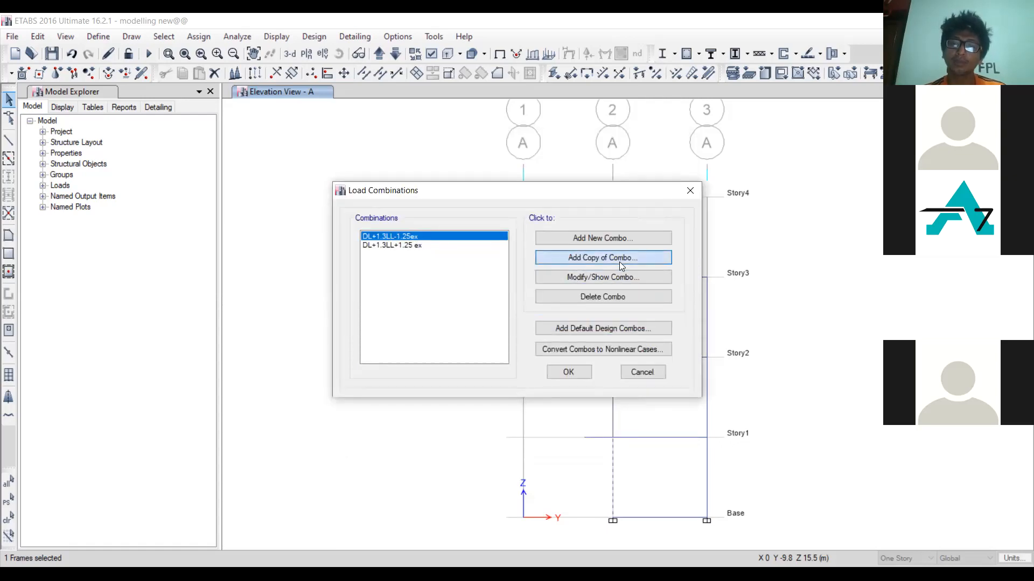
pyautogui.press('BackSpace')
pyautogui.press('BackSpace')
pyautogui.write('+1.25ey')
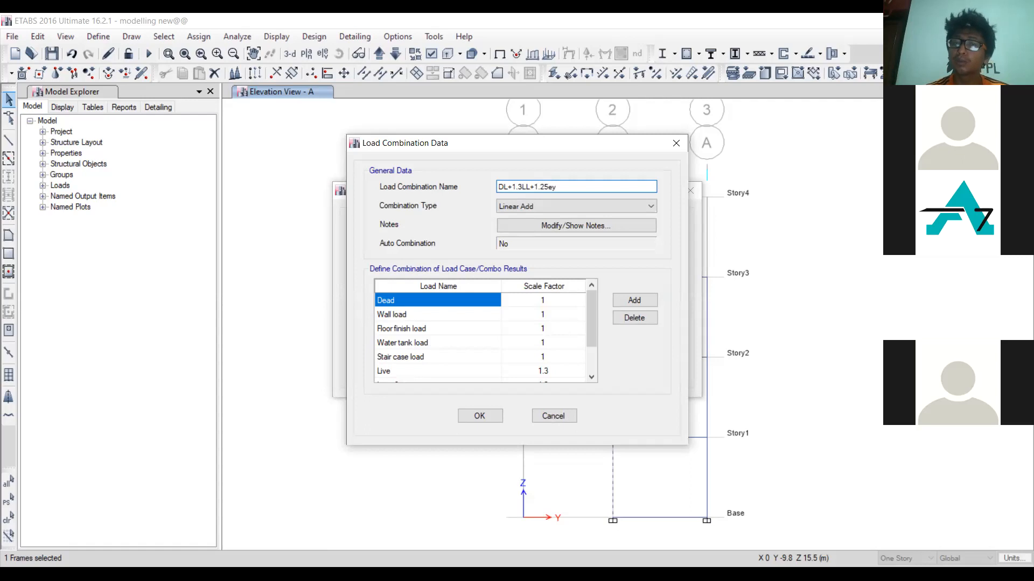
# Replace the ex load case with ey at a scale factor of 1.25, and save the combination
pyautogui.moveTo(590, 325); pyautogui.dragTo(595, 372)
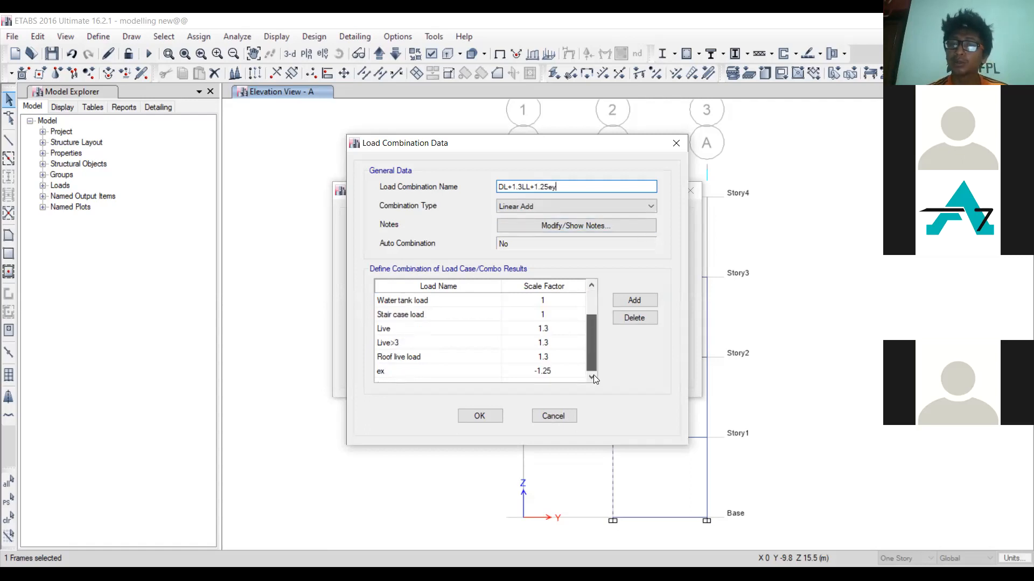
pyautogui.click(560, 372)
pyautogui.write('1.25')
pyautogui.click(452, 375)
pyautogui.click(452, 372)
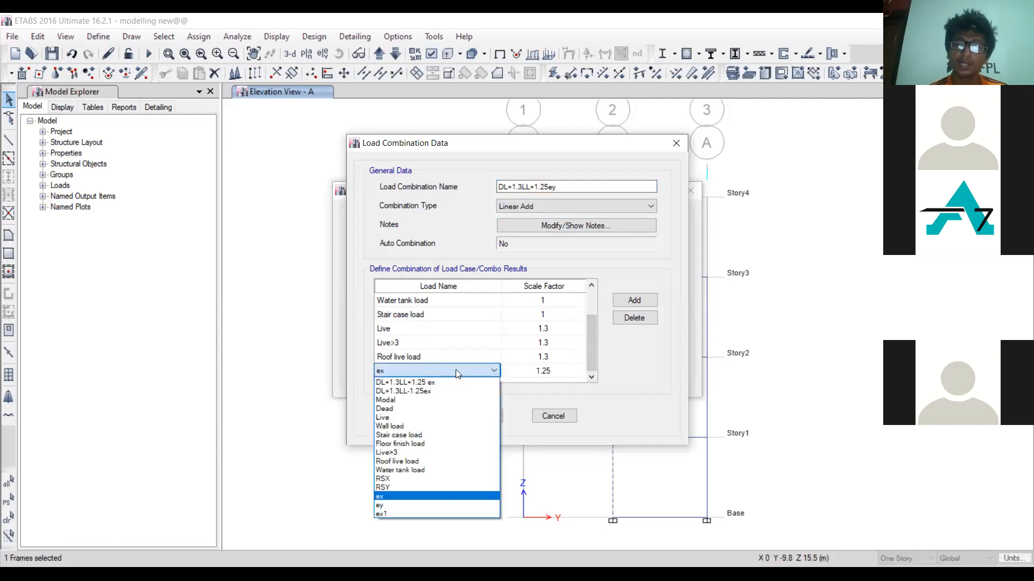
pyautogui.click(397, 506)
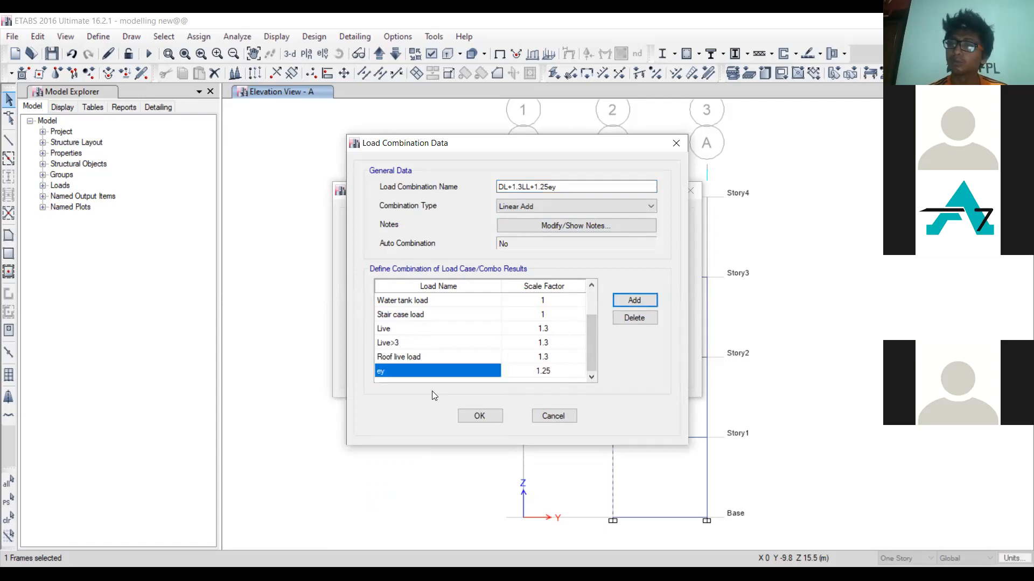
pyautogui.click(485, 417)
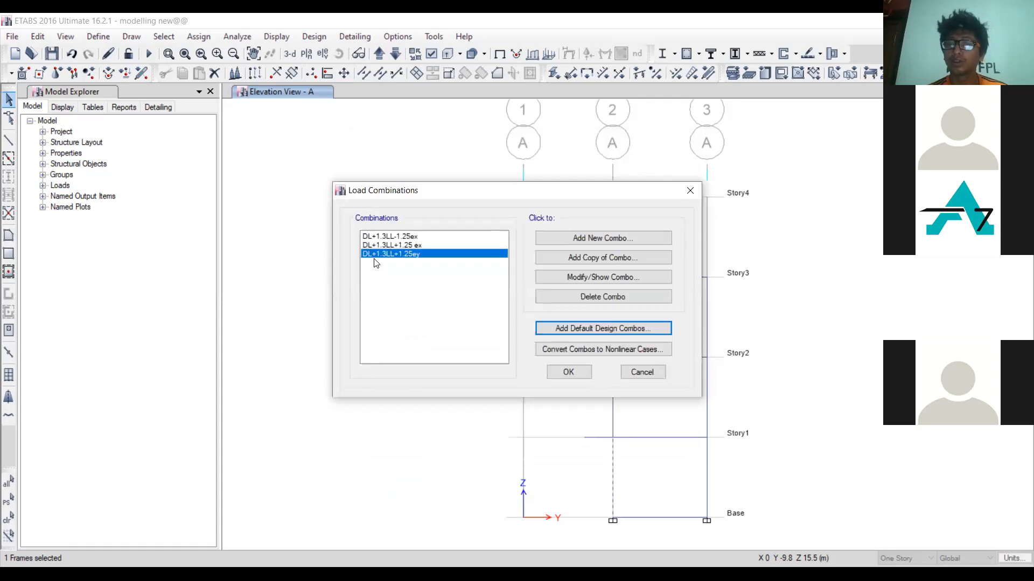
# Create a copy of the DL+1.3LL+1.25ey combination and name it "DL+1.3LL-1.25ey"
pyautogui.click(626, 259)
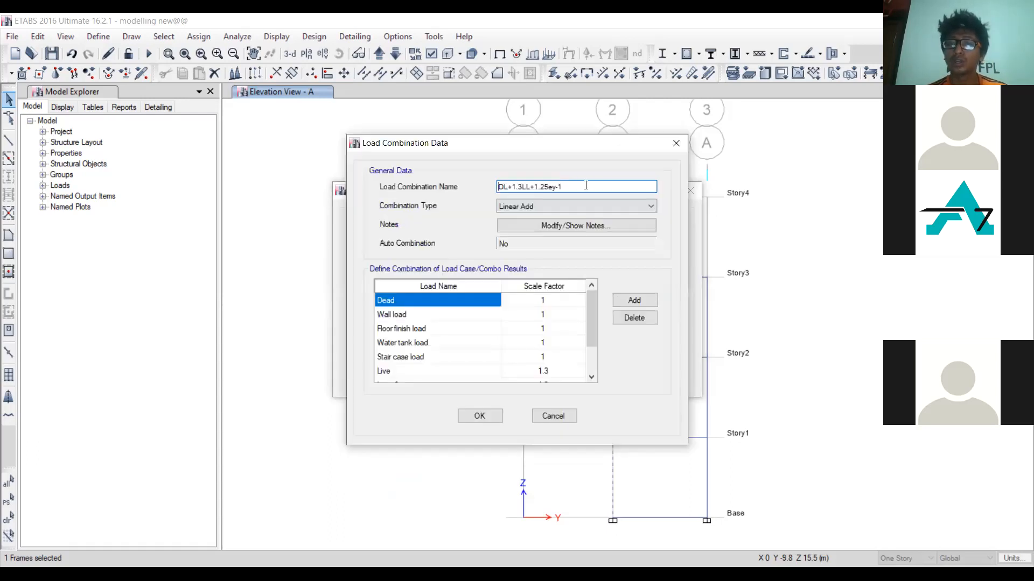
pyautogui.press('BackSpace')
pyautogui.press('BackSpace')
pyautogui.press('BackSpace')
pyautogui.press('BackSpace')
pyautogui.press('BackSpace')
pyautogui.press('BackSpace')
pyautogui.press('BackSpace')
pyautogui.press('BackSpace')
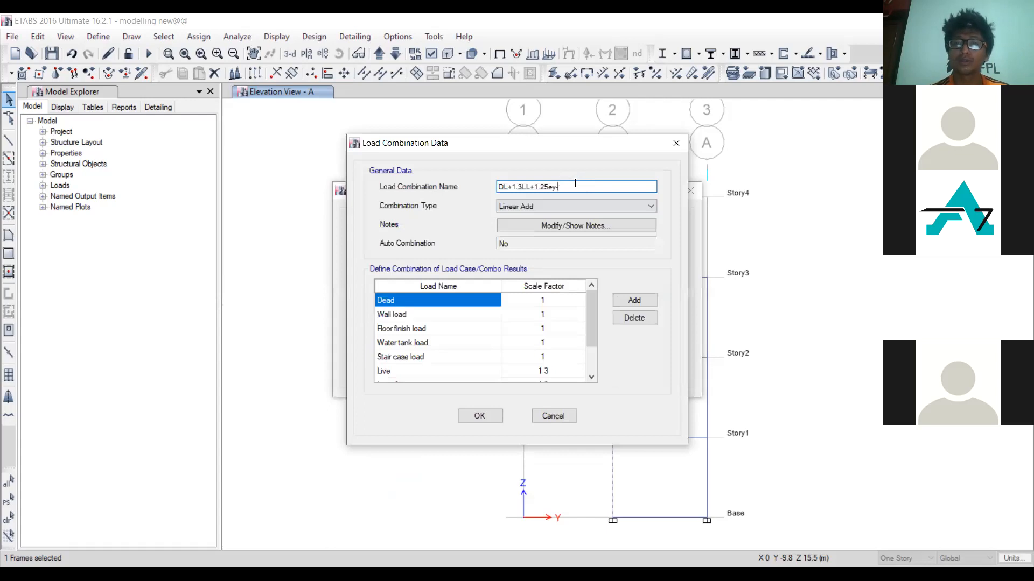
pyautogui.write('1.25ey')
# Set the scale factor of ey to -1.25 in the copied combination and save it
pyautogui.scroll(-1, 591, 308)
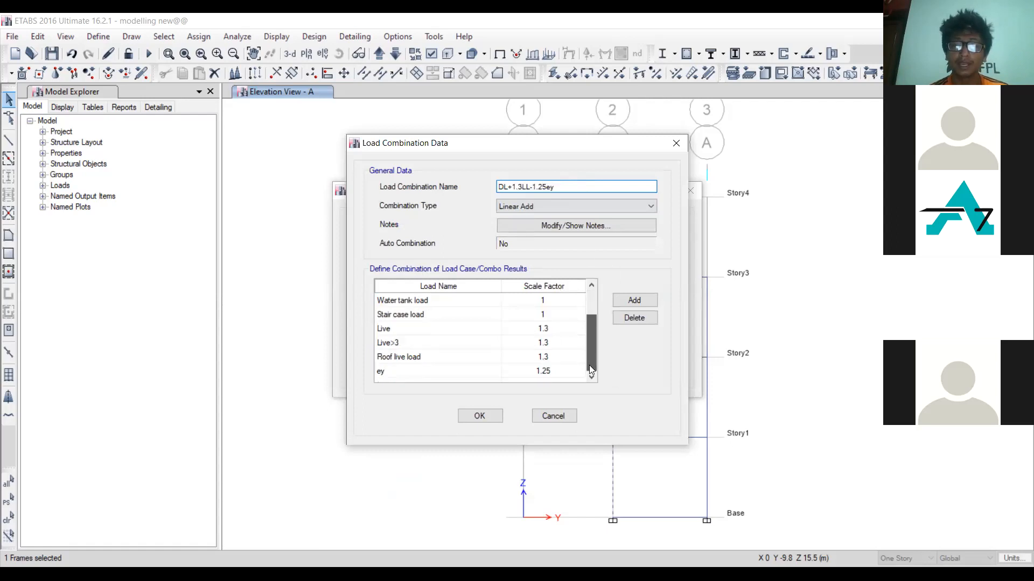
pyautogui.click(563, 374)
pyautogui.write('-1.25')
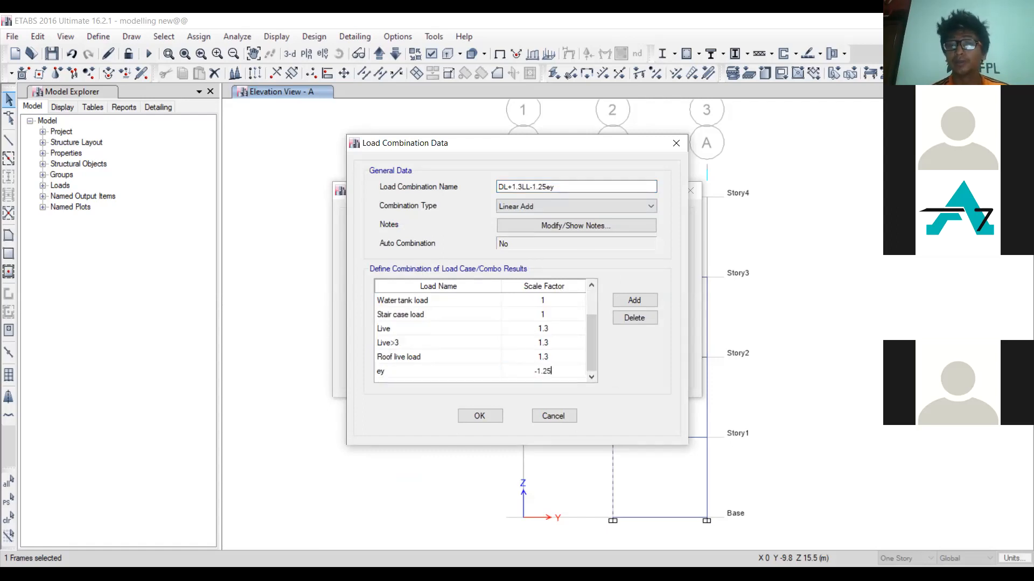
pyautogui.click(494, 417)
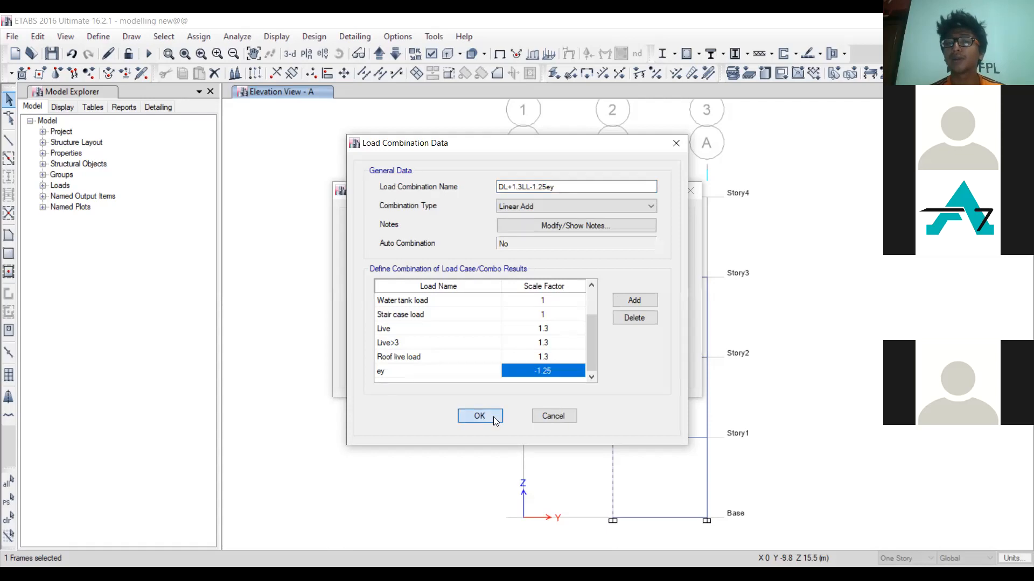
pyautogui.click(480, 417)
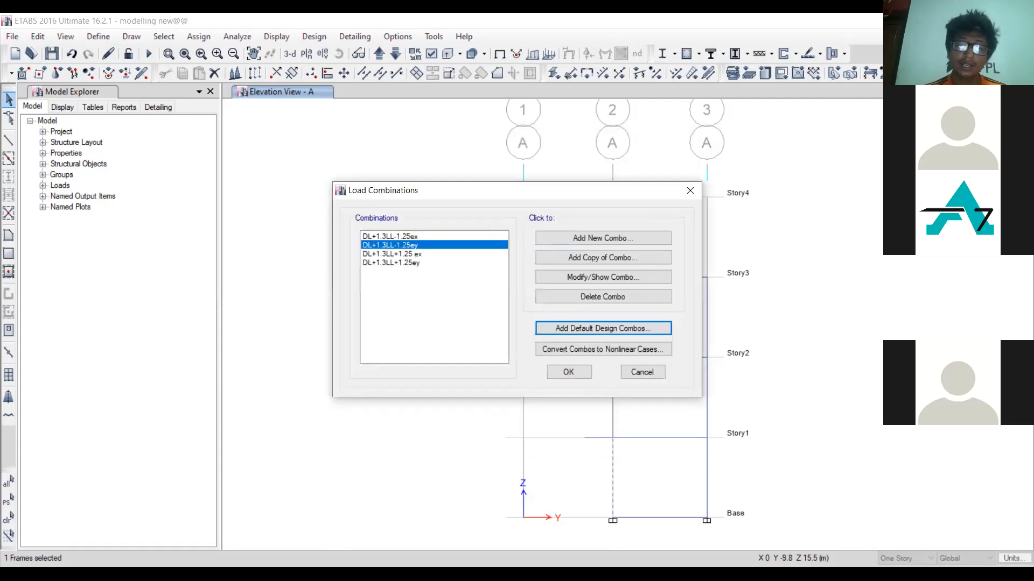
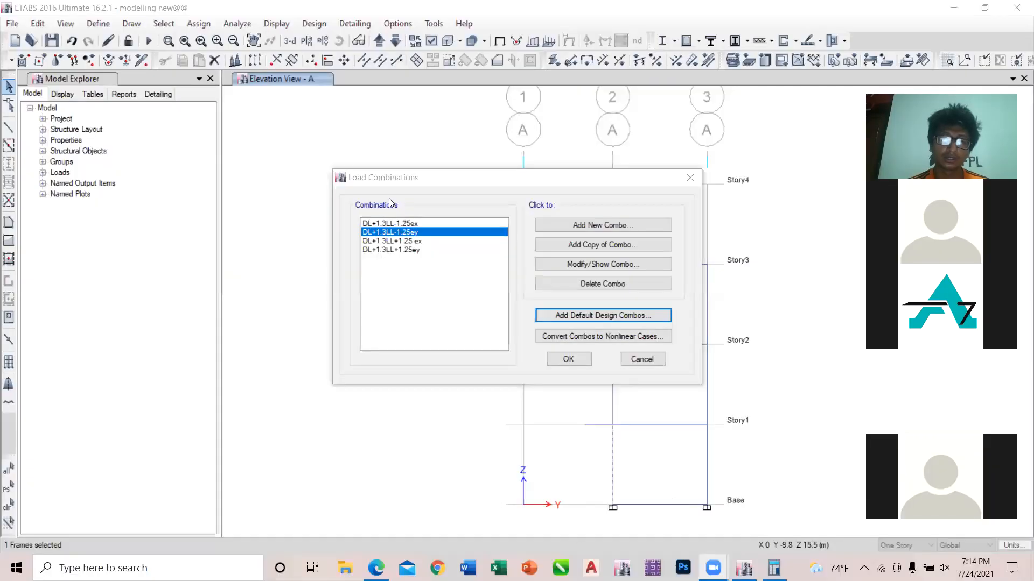
# Switch to nbc 105.pdf in the browser and check the 0.9 DL + 1.25 E limit state combination in section 4.5
pyautogui.moveTo(376, 568)
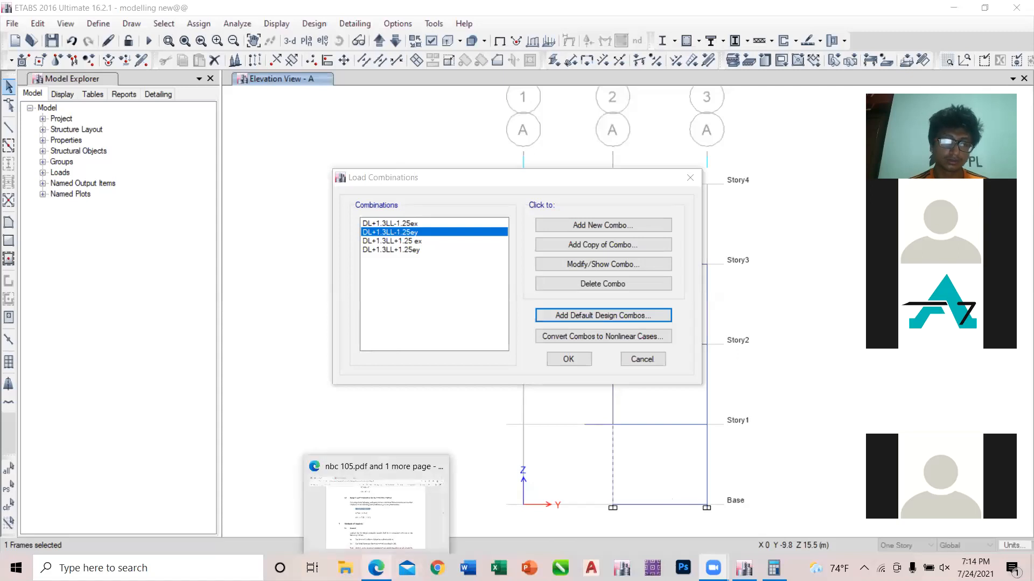
pyautogui.click(409, 485)
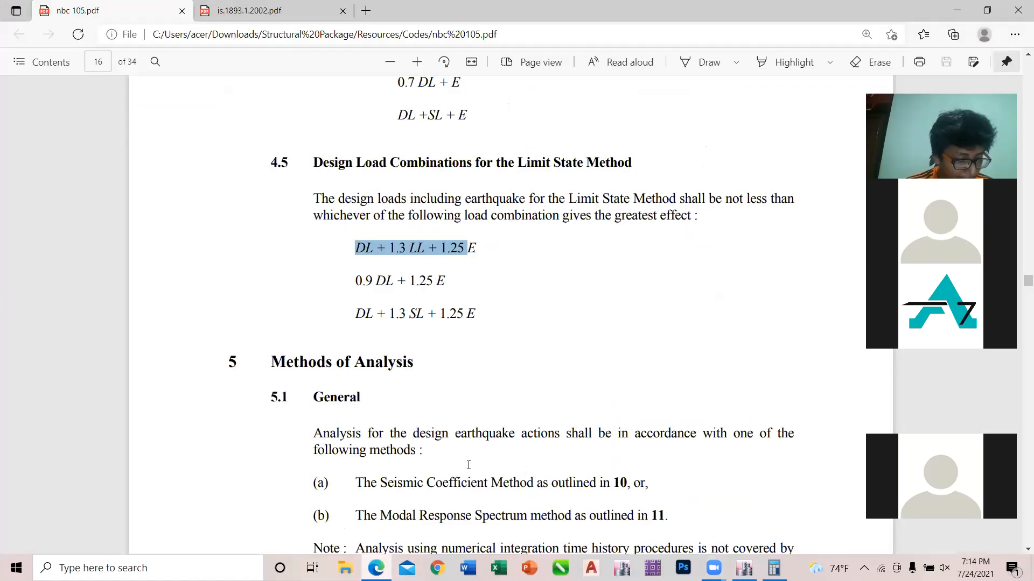
pyautogui.click(438, 282)
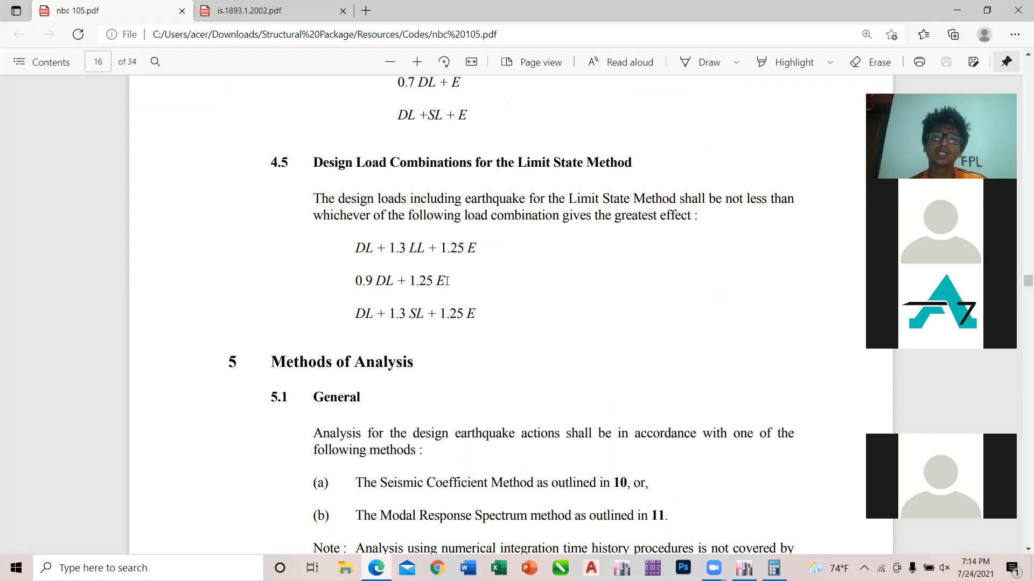
pyautogui.moveTo(445, 280); pyautogui.dragTo(340, 283)
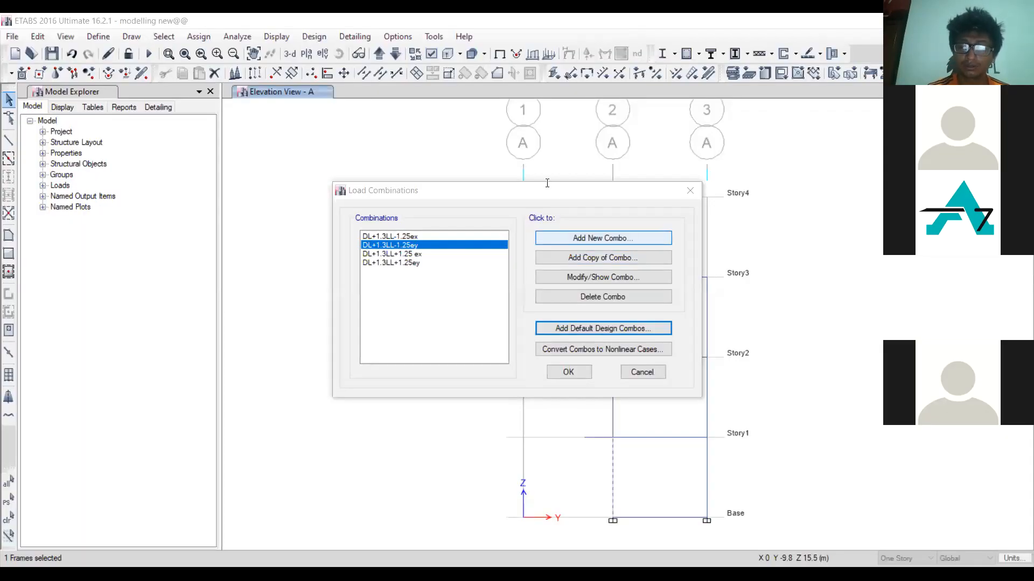
# Back in ETABS, add a new load combination named "0.9 DL+1.25 ex"
pyautogui.click(603, 238)
pyautogui.write('0.9')
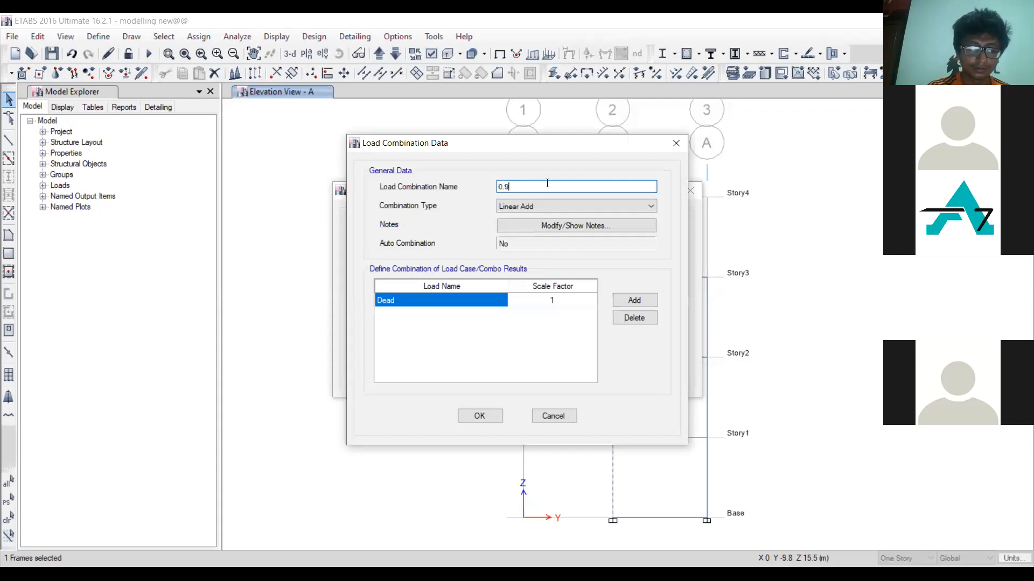
pyautogui.write(' DL+1.25 ex')
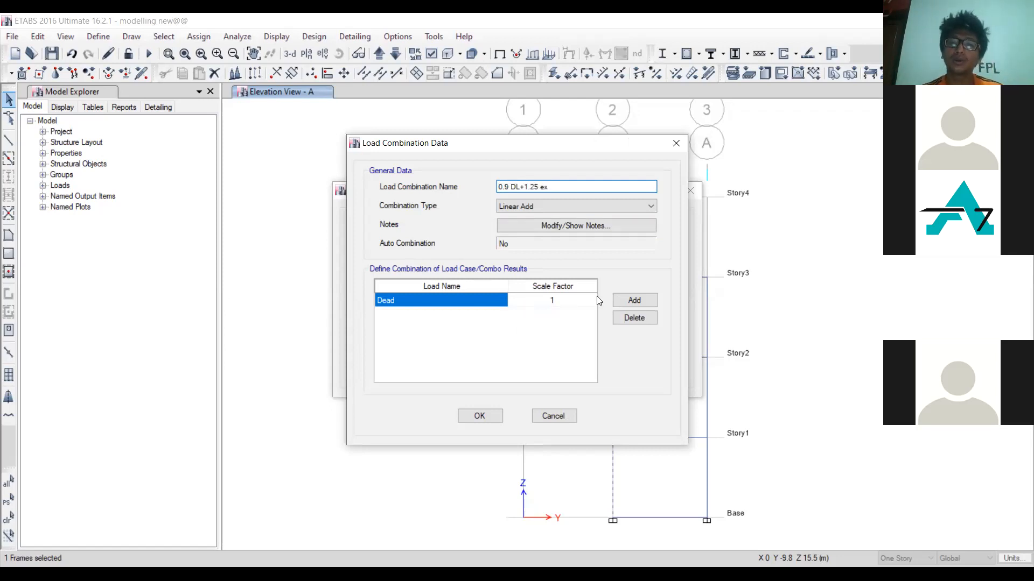
# Set the Dead scale factor to 0.9 and add Wall load to the combination at 0.9
pyautogui.click(646, 300)
pyautogui.click(550, 301)
pyautogui.write('0.9')
pyautogui.click(450, 315)
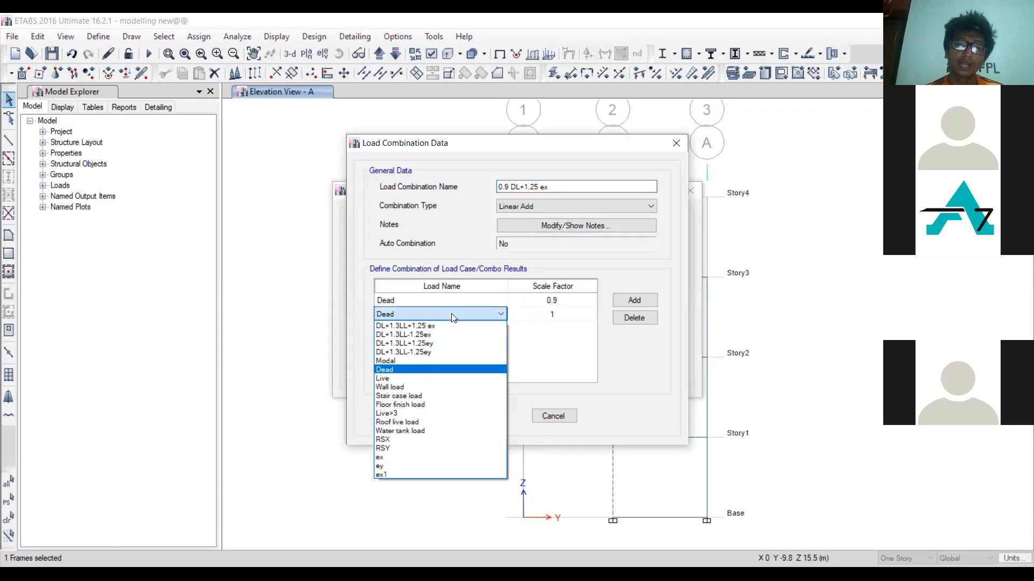
pyautogui.click(406, 387)
pyautogui.click(552, 315)
pyautogui.write('0.9')
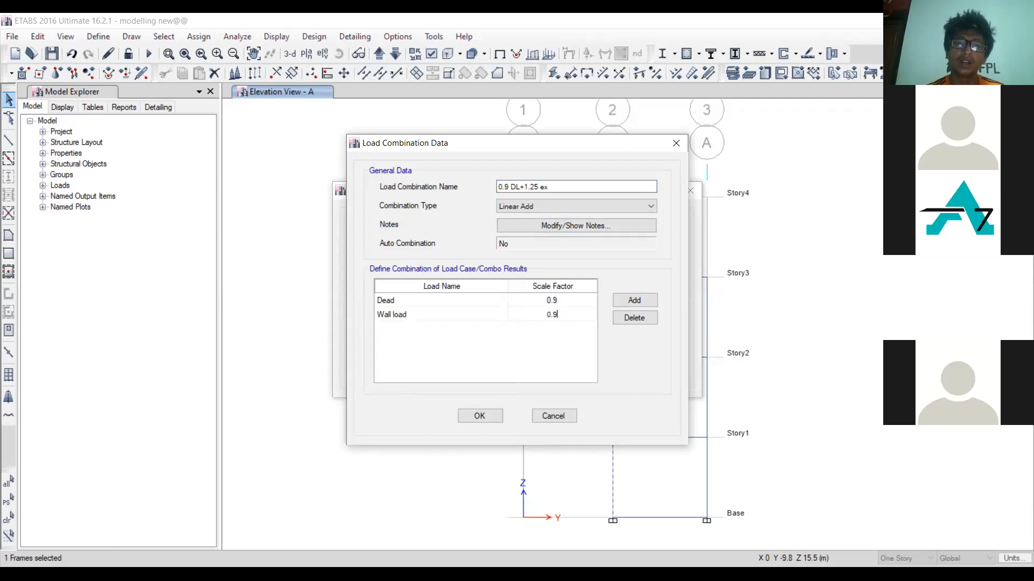
# Add Stair case load and Floor finish load to the combination, each with a scale factor of 0.9
pyautogui.click(646, 301)
pyautogui.click(432, 328)
pyautogui.click(431, 328)
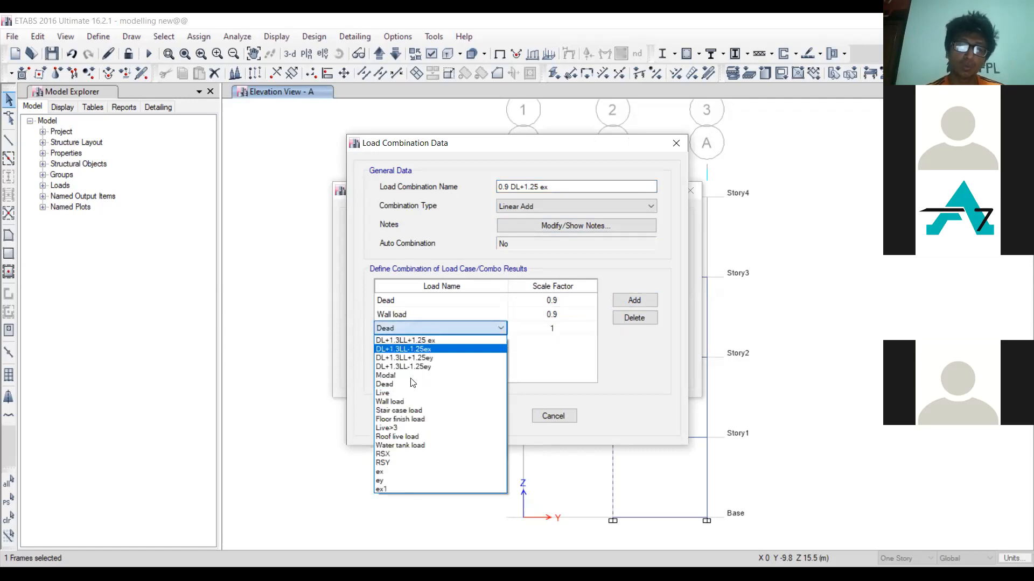
pyautogui.click(404, 408)
pyautogui.click(552, 328)
pyautogui.write('0.9')
pyautogui.click(635, 300)
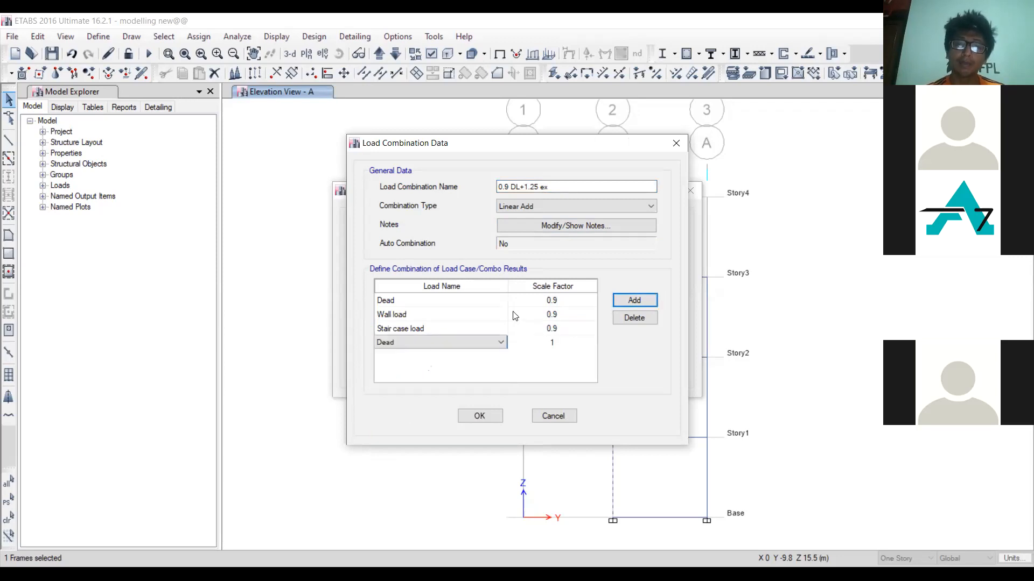
pyautogui.click(484, 343)
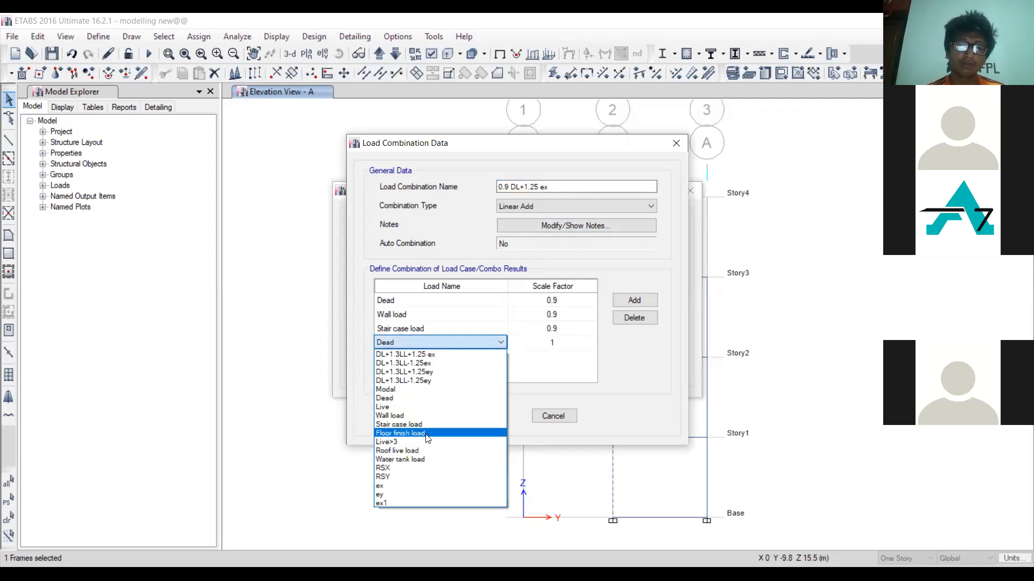
pyautogui.click(426, 433)
pyautogui.write('0.9')
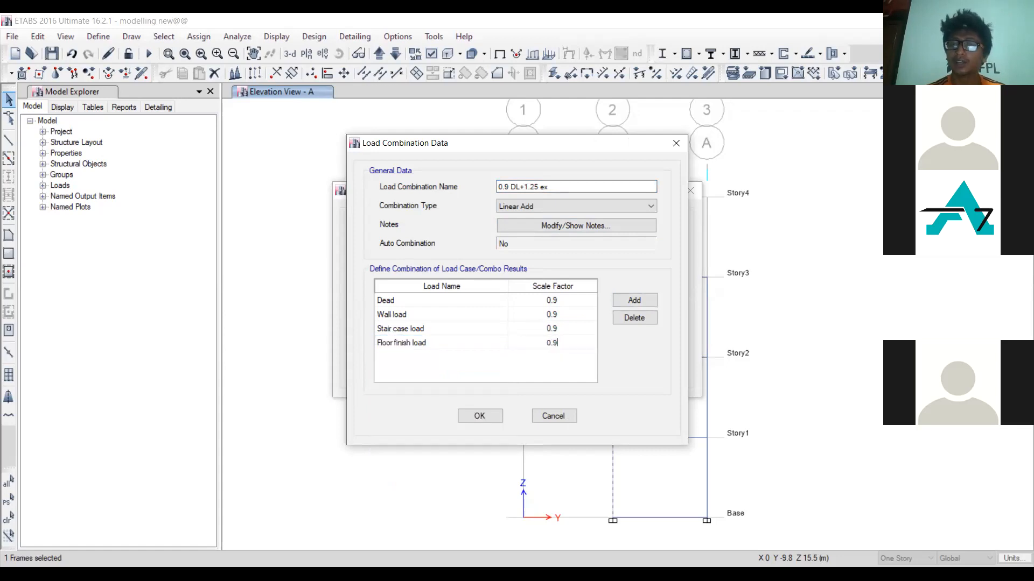
# Add Water tank load to the combination with a scale factor of 0.9
pyautogui.click(634, 301)
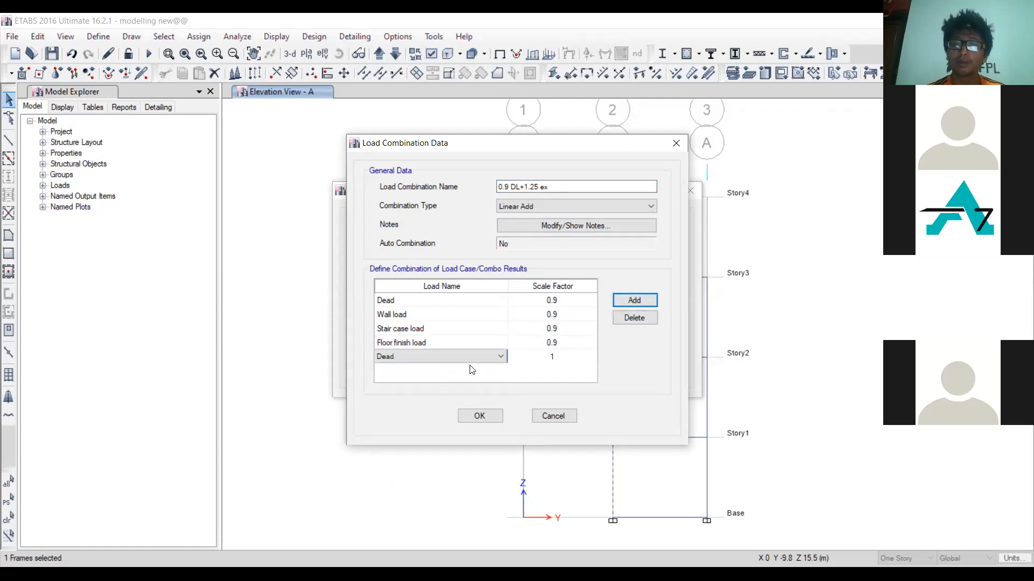
pyautogui.click(461, 359)
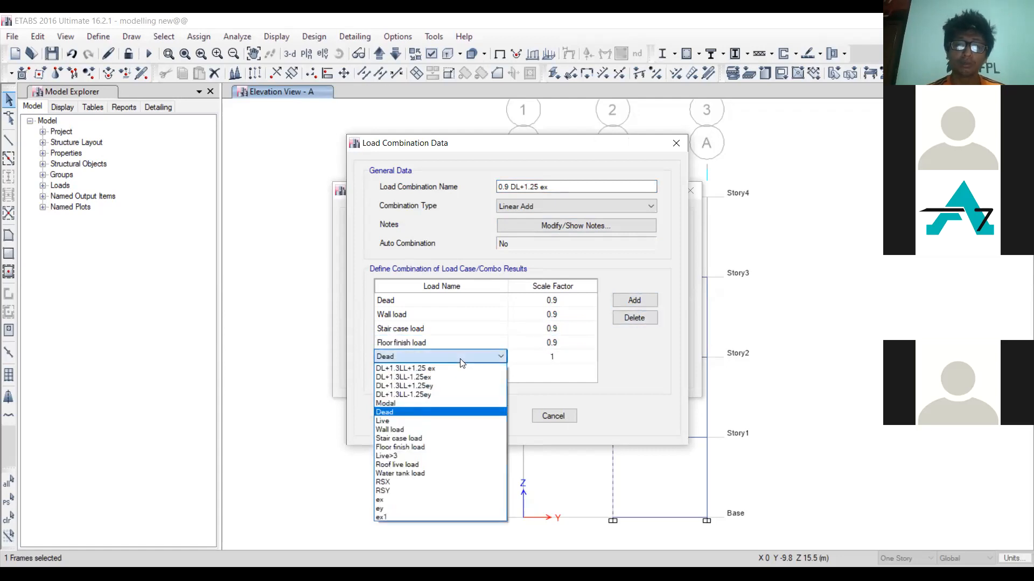
pyautogui.click(420, 473)
pyautogui.click(574, 354)
pyautogui.write('0.9')
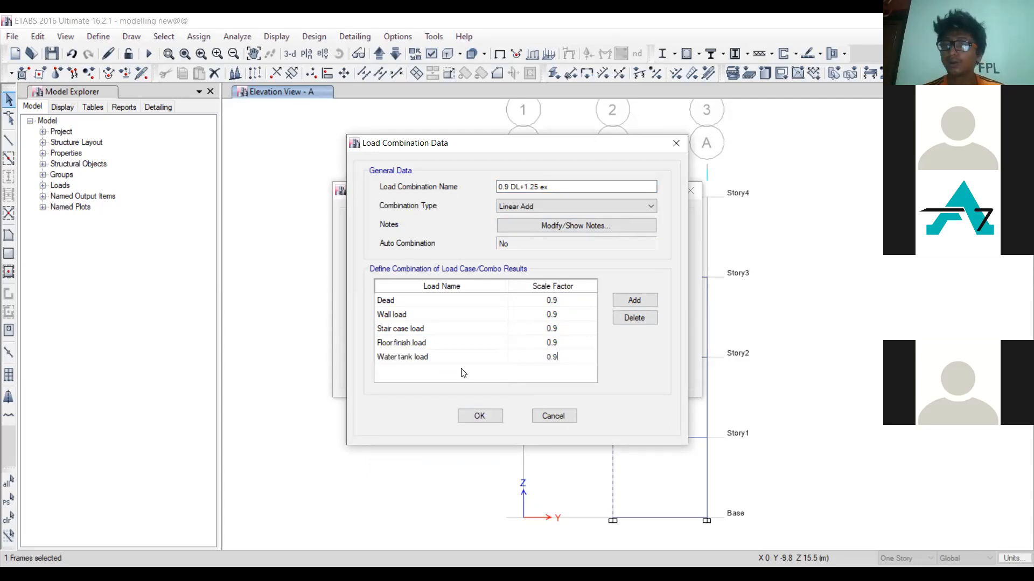
# Add the ex load case with a scale factor of 1.25 and save the 0.9 DL+1.25 ex combination
pyautogui.click(534, 187)
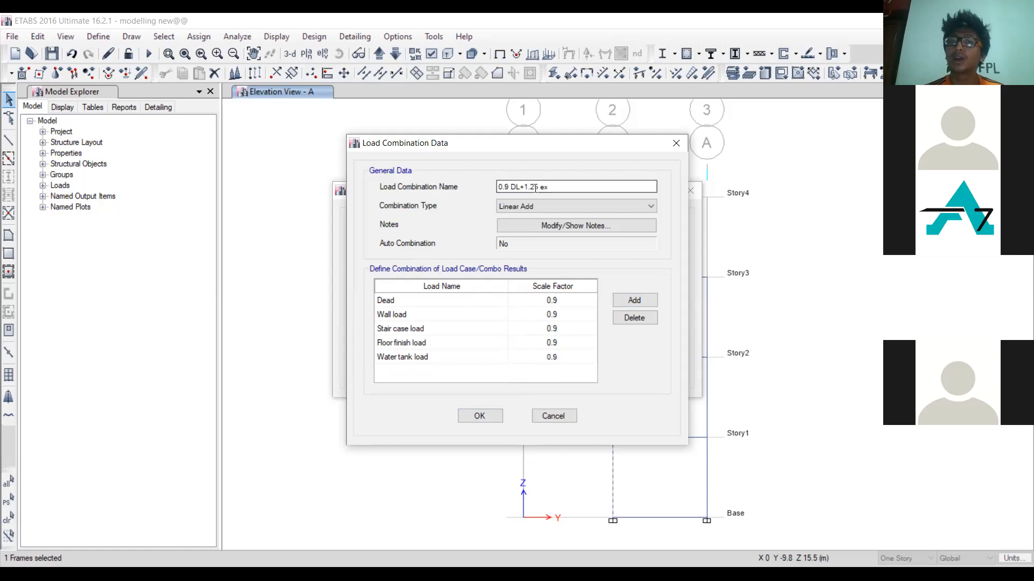
pyautogui.click(624, 303)
pyautogui.click(450, 372)
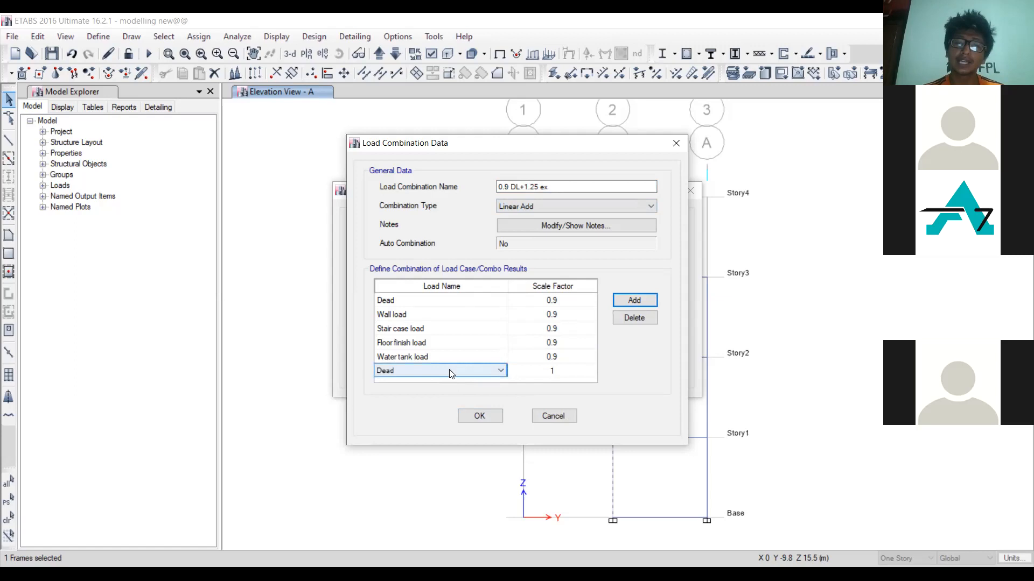
pyautogui.click(451, 374)
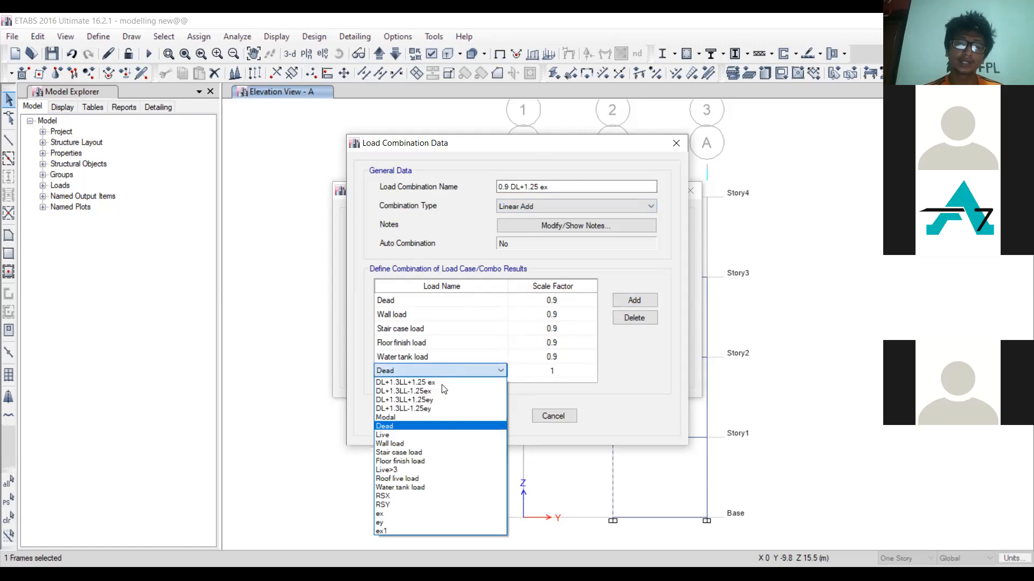
pyautogui.click(580, 368)
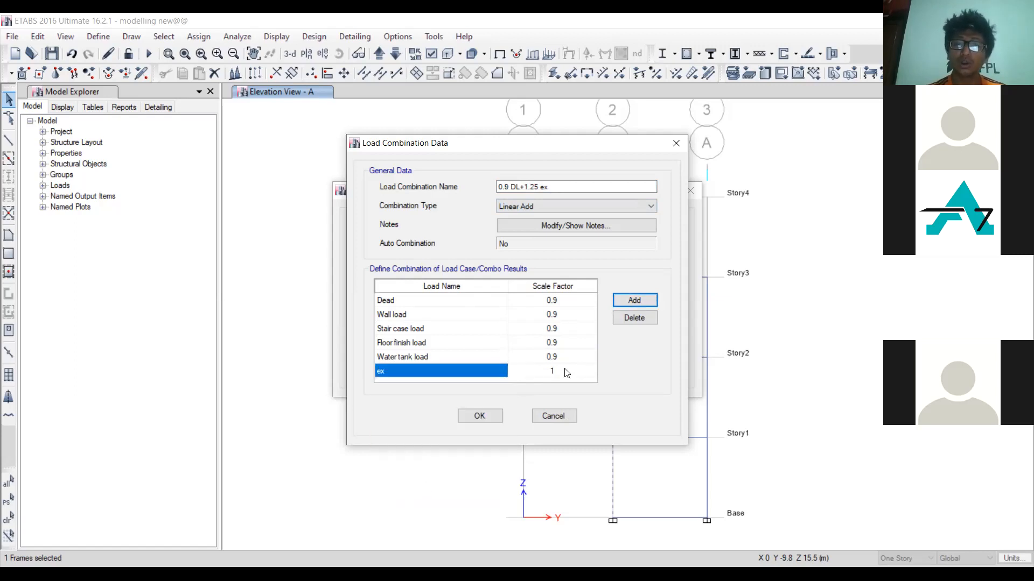
pyautogui.click(565, 372)
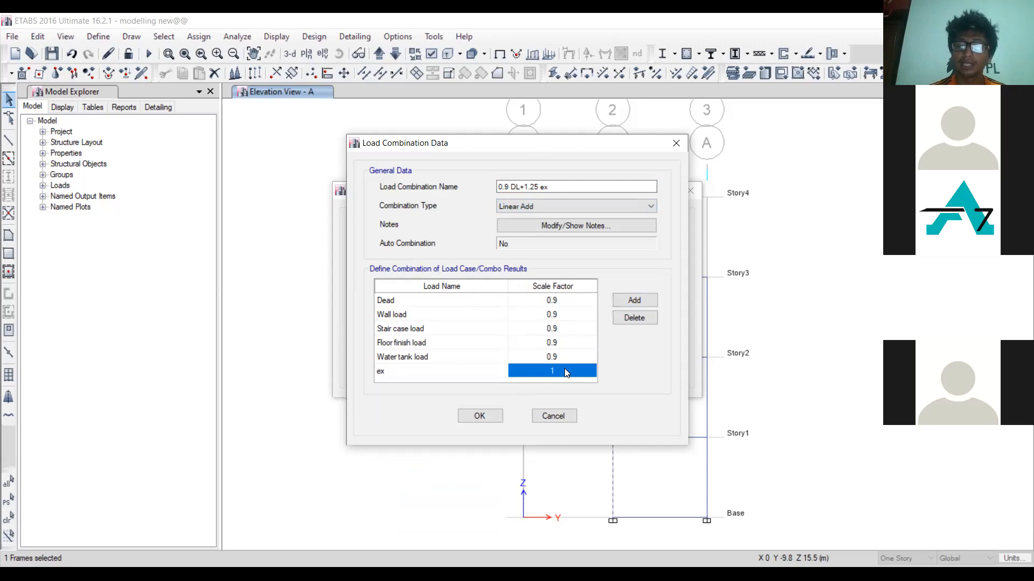
pyautogui.write('.2')
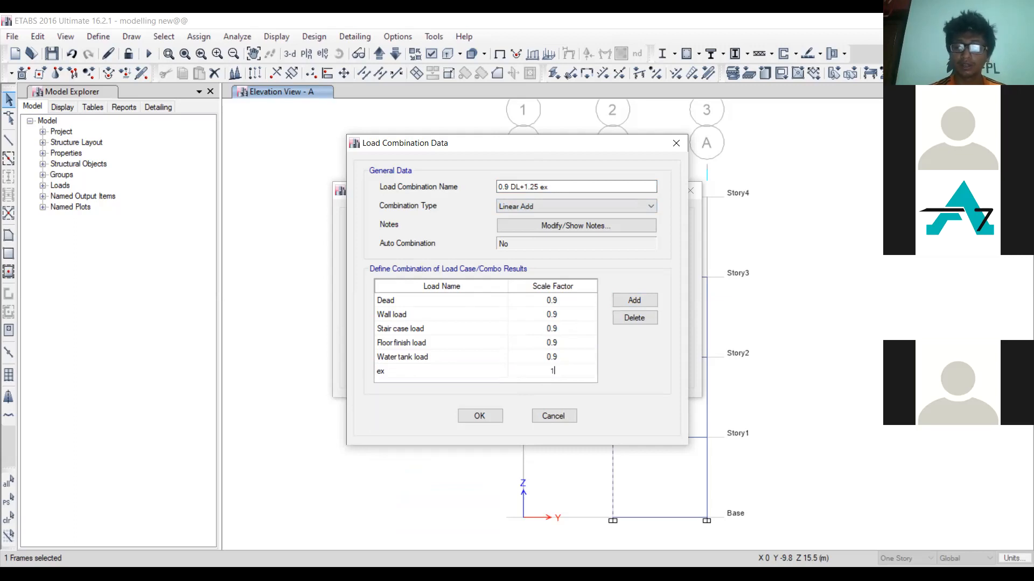
pyautogui.write('25')
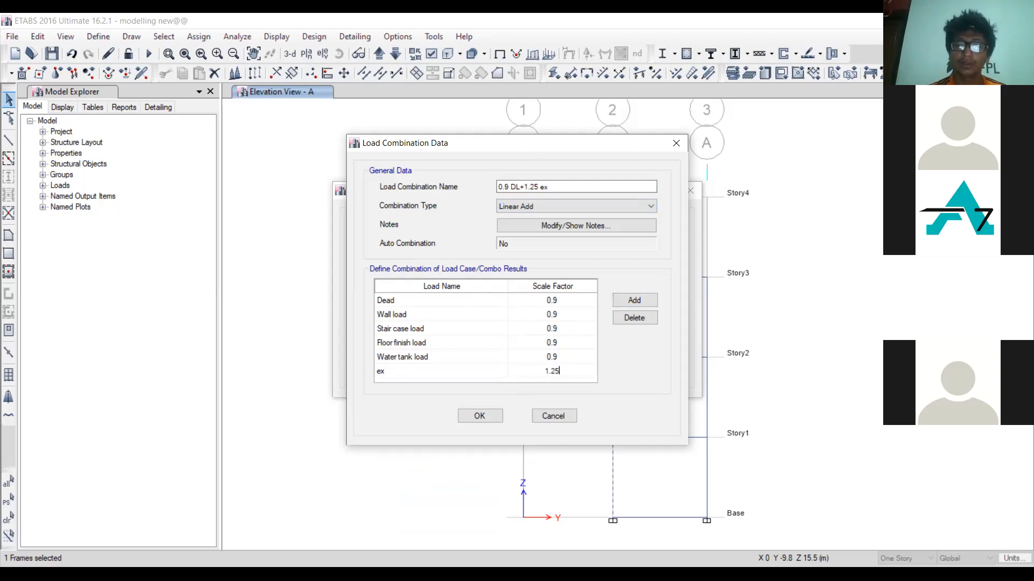
pyautogui.click(493, 418)
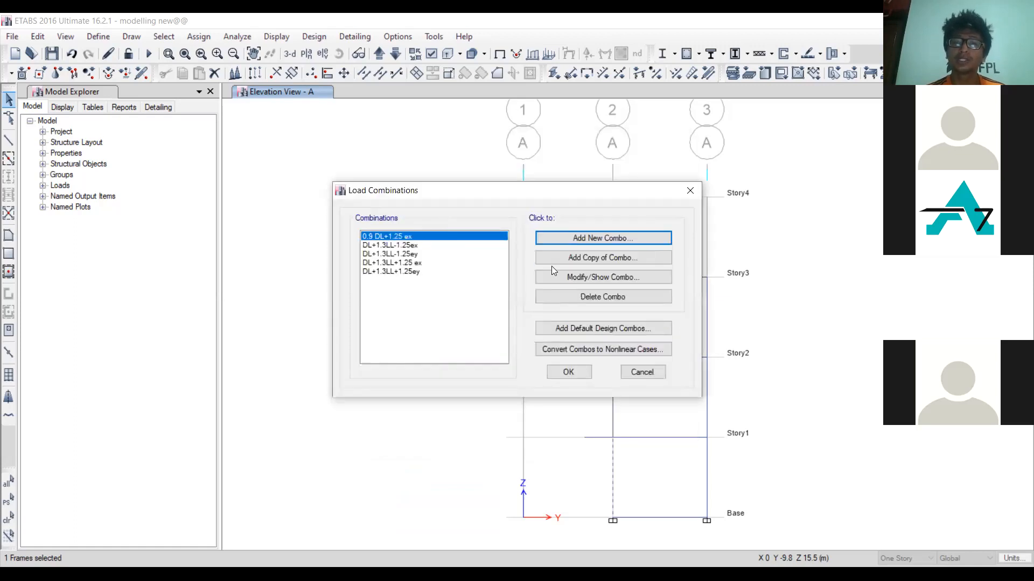
# Create a copy of the 0.9 DL+1.25 ex combination and name it "0.9 DL-1.25ex"
pyautogui.click(613, 258)
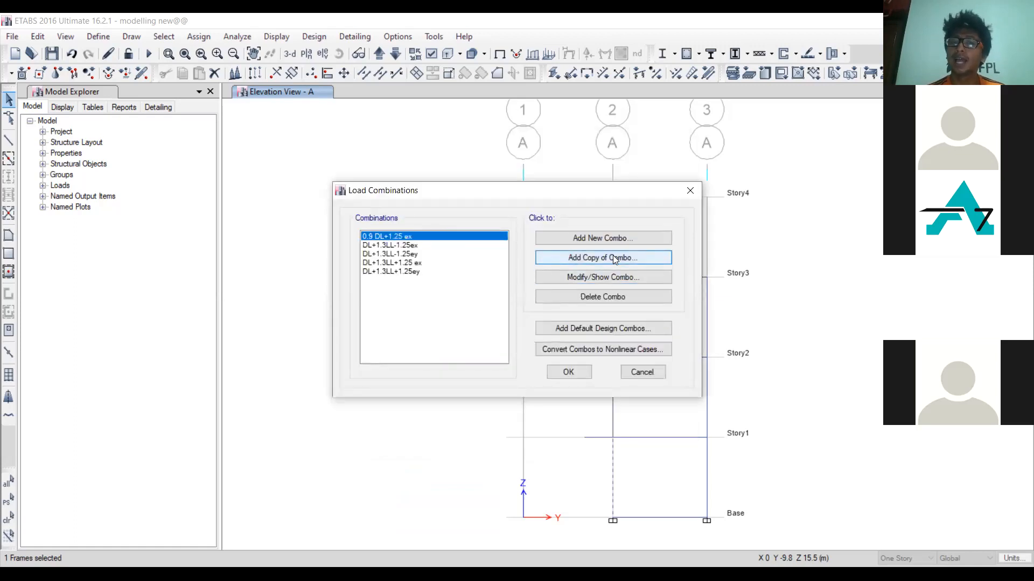
pyautogui.click(562, 190)
pyautogui.press('BackSpace')
pyautogui.press('BackSpace')
pyautogui.press('BackSpace')
pyautogui.press('BackSpace')
pyautogui.press('BackSpace')
pyautogui.press('BackSpace')
pyautogui.press('BackSpace')
pyautogui.press('BackSpace')
pyautogui.press('BackSpace')
pyautogui.press('BackSpace')
pyautogui.write('-1.25ex')
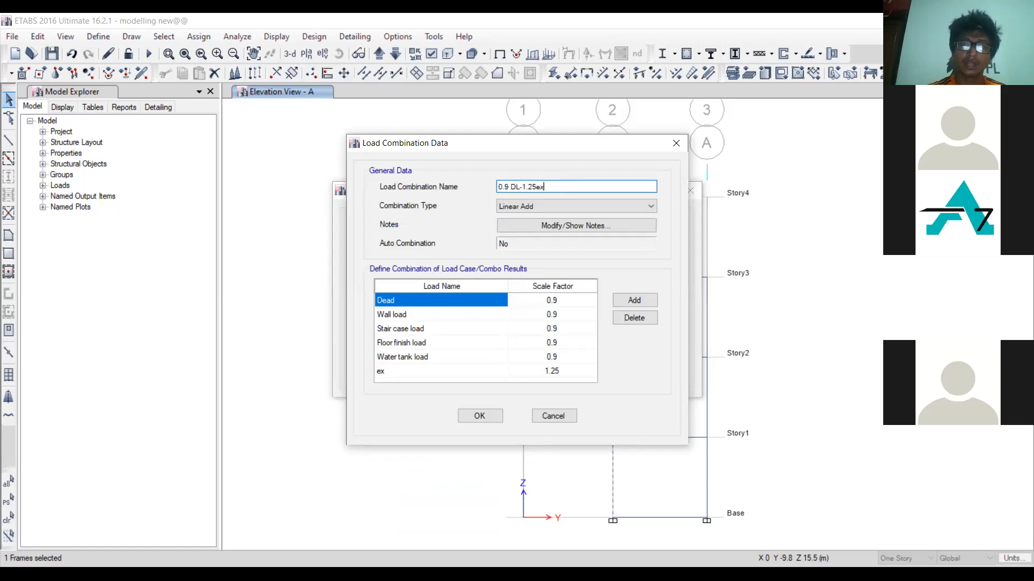
# Set the ex scale factor to -1.25 in the 0.9 DL-1.25ex combination and save it
pyautogui.click(554, 372)
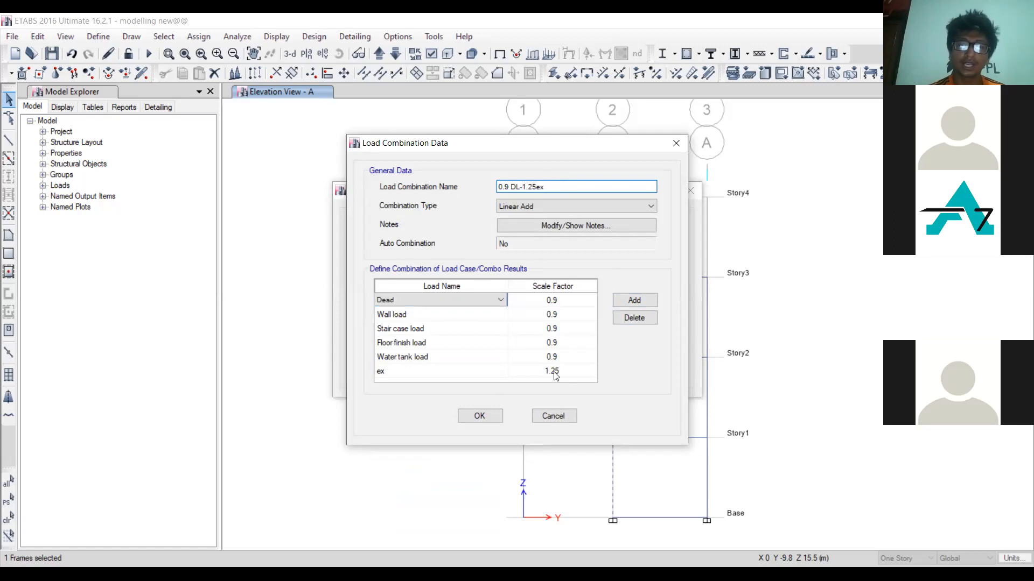
pyautogui.write('-1.25')
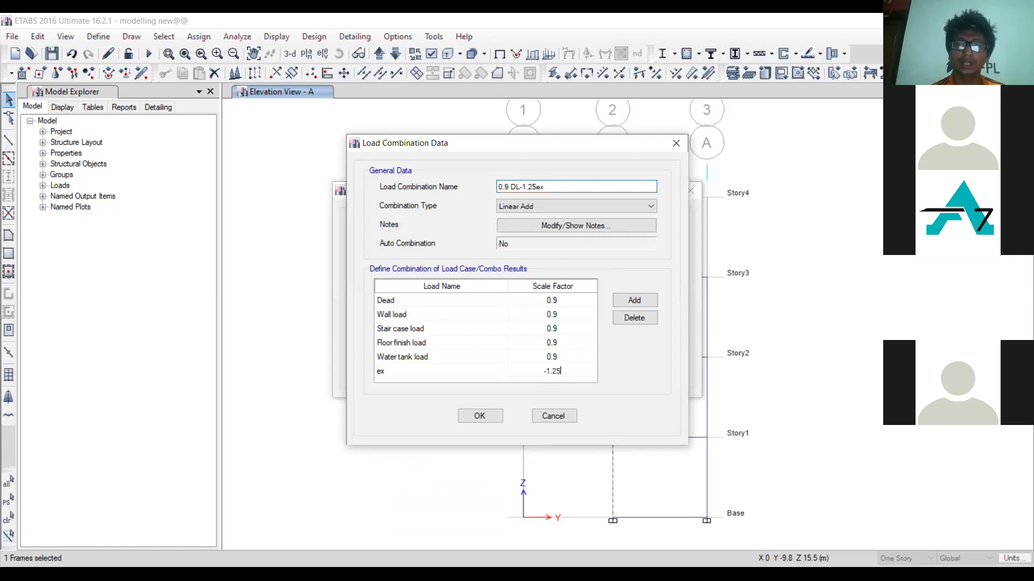
pyautogui.click(485, 419)
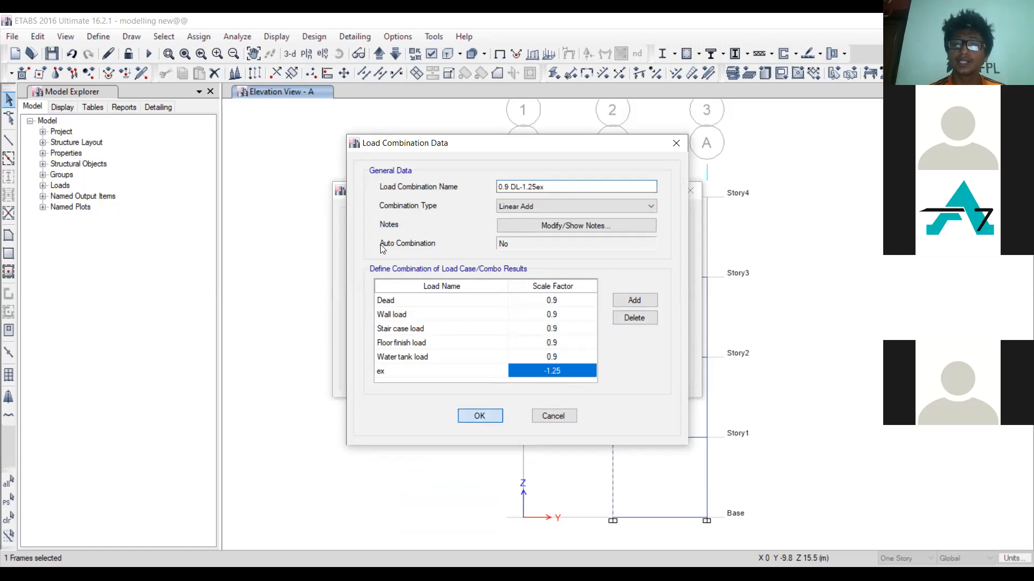
# Create a copy of the 0.9 DL-1.25ex combination and name it "0.9 DL+1.25ey"
pyautogui.click(600, 258)
pyautogui.click(538, 190)
pyautogui.press('BackSpace')
pyautogui.press('BackSpace')
pyautogui.write('+1.25')
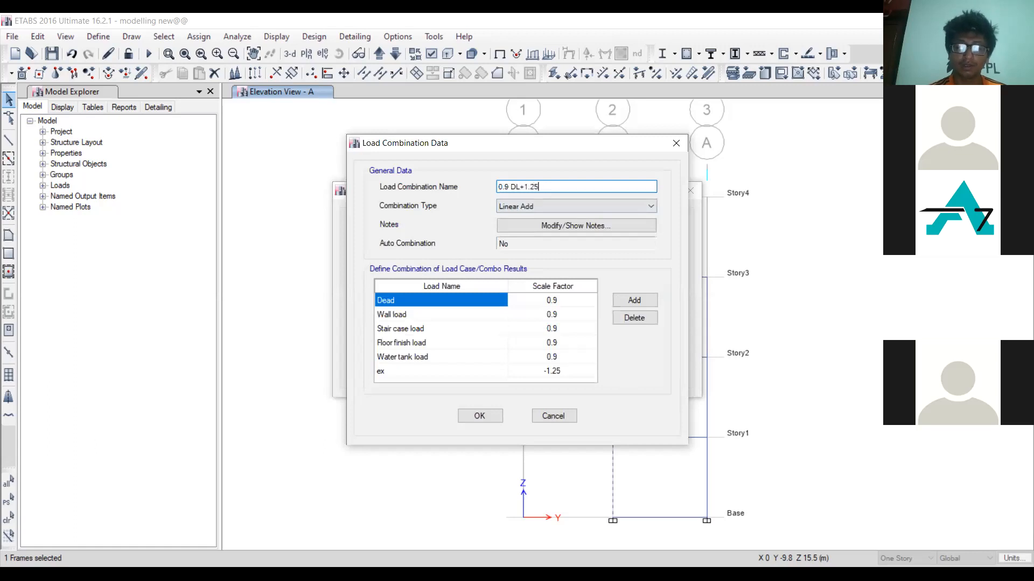
pyautogui.write('ey')
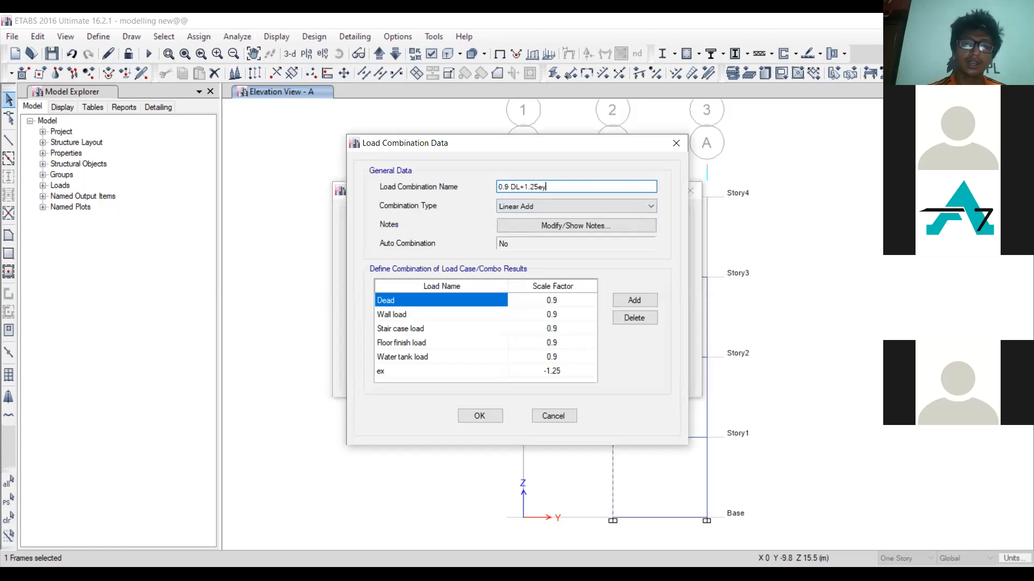
# Set the ex row's scale factor to 1.25, switch its load case to ey, and save the 0.9 DL+1.25ey combination
pyautogui.click(547, 371)
pyautogui.doubleClick(547, 371)
pyautogui.write('2')
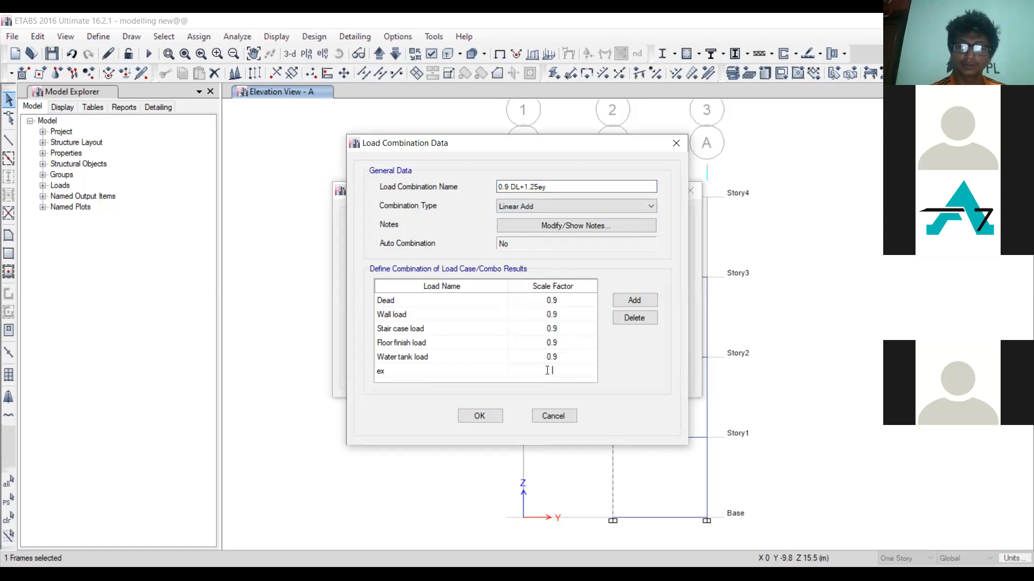
pyautogui.write('.25')
pyautogui.click(451, 373)
pyautogui.click(451, 373)
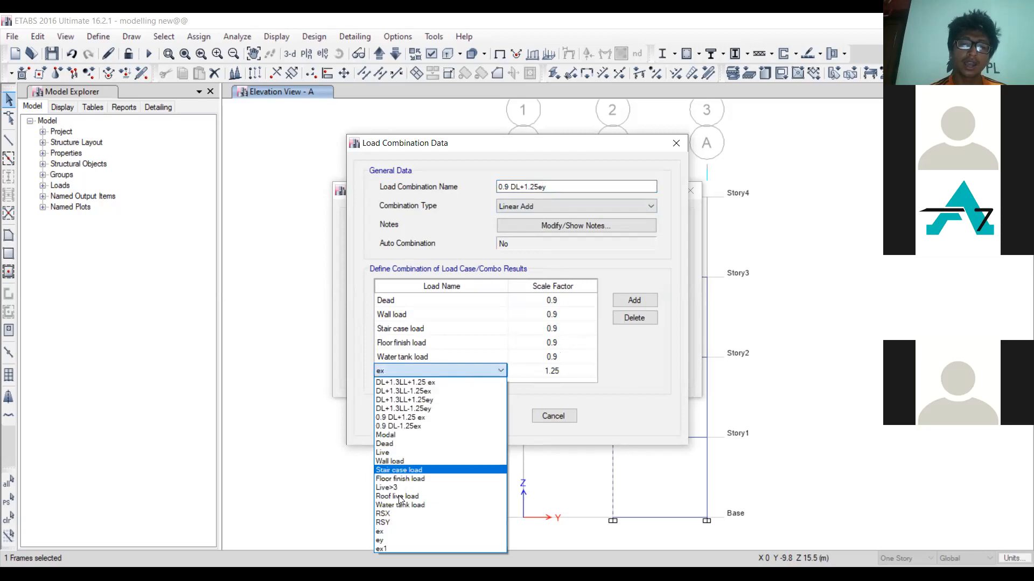
pyautogui.click(388, 541)
pyautogui.click(487, 416)
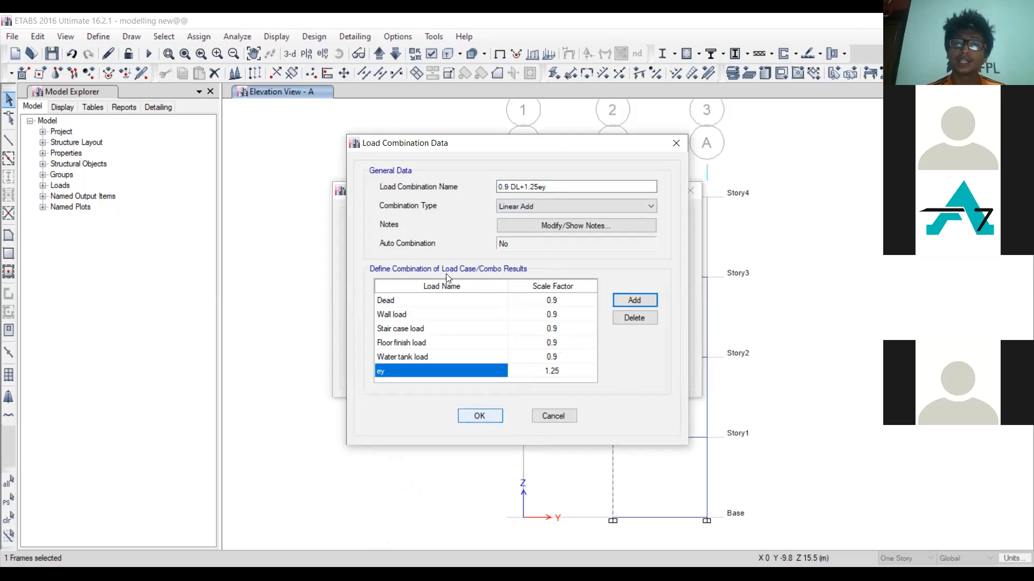
pyautogui.click(615, 260)
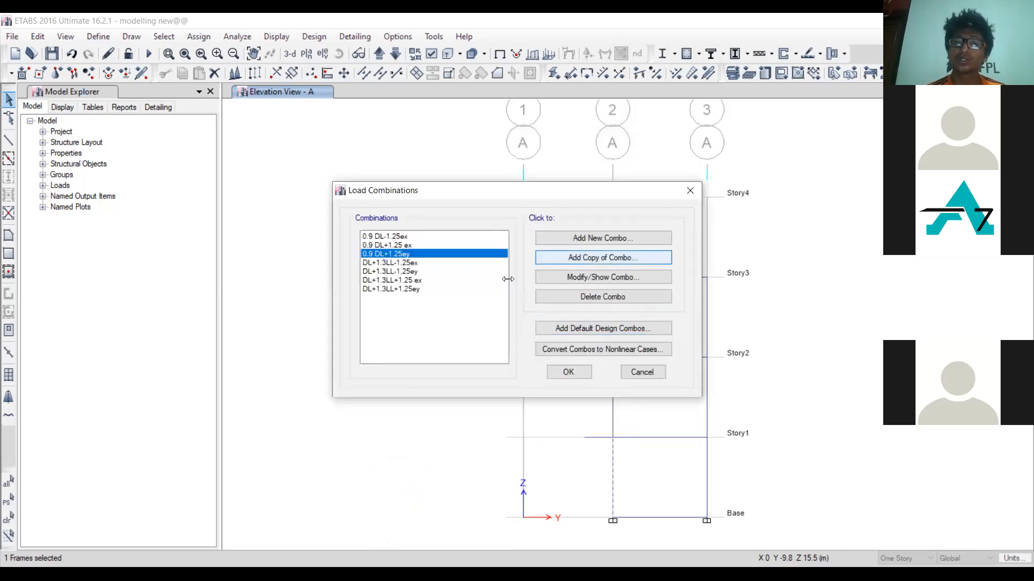
pyautogui.press('BackSpace')
pyautogui.press('BackSpace')
pyautogui.press('BackSpace')
pyautogui.press('BackSpace')
pyautogui.press('BackSpace')
pyautogui.press('BackSpace')
pyautogui.press('BackSpace')
pyautogui.press('BackSpace')
pyautogui.press('BackSpace')
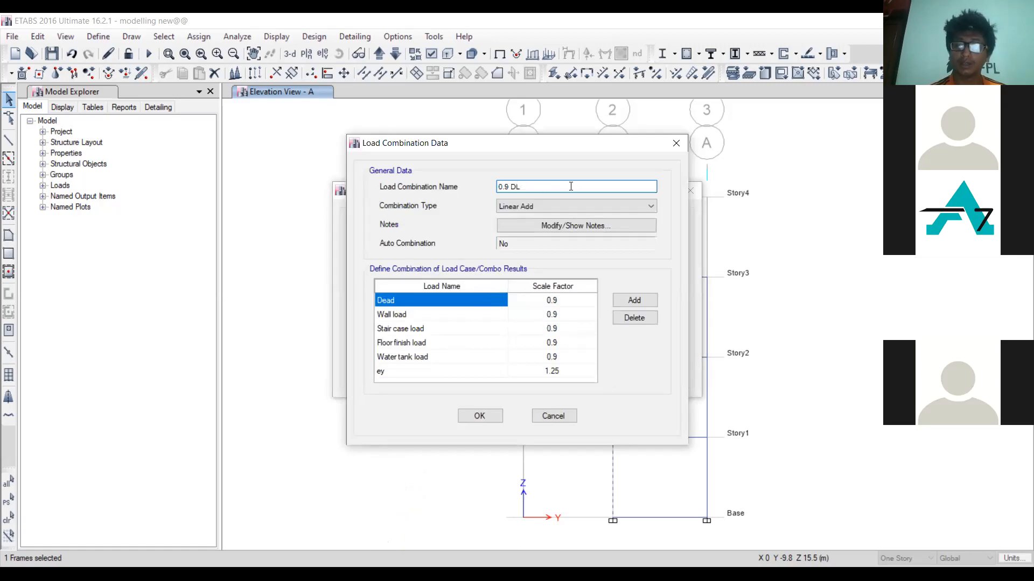
pyautogui.click(553, 415)
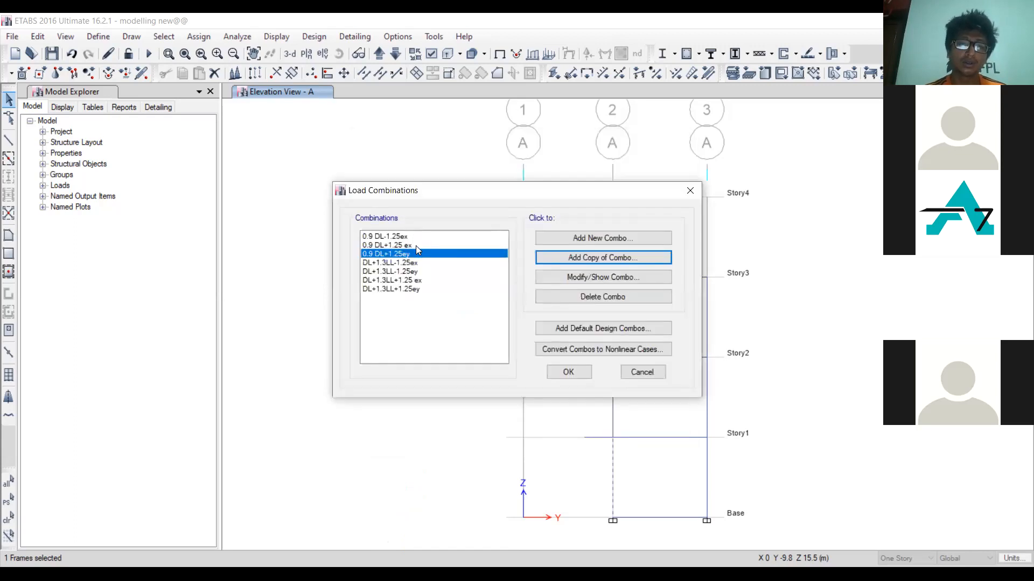
# Create a copy of the 0.9 DL+1.25ey combination and name it "0.9 DL-1.25ey"
pyautogui.click(616, 250)
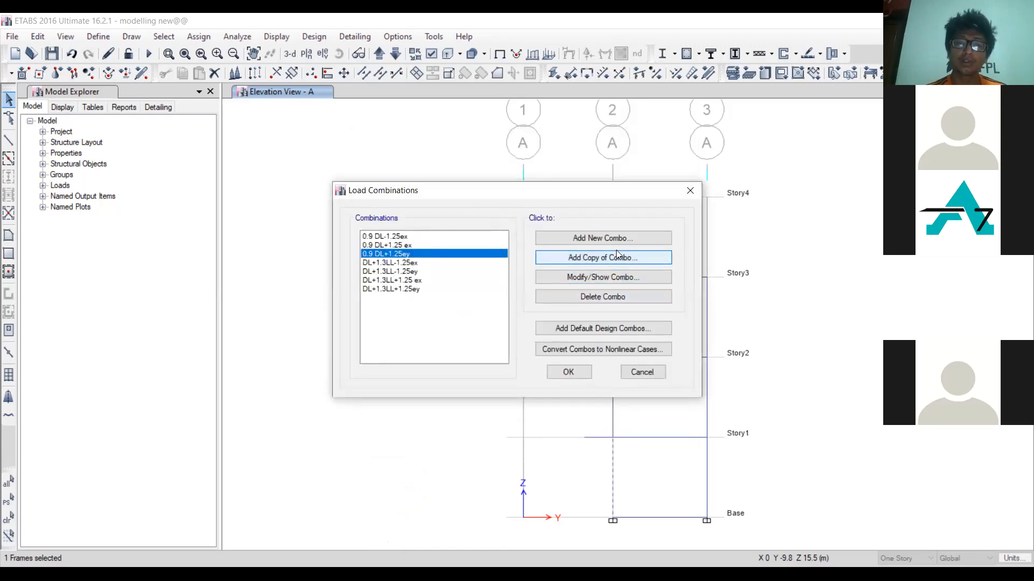
pyautogui.click(570, 187)
pyautogui.press('BackSpace')
pyautogui.press('BackSpace')
pyautogui.press('BackSpace')
pyautogui.press('BackSpace')
pyautogui.press('BackSpace')
pyautogui.press('BackSpace')
pyautogui.press('BackSpace')
pyautogui.press('BackSpace')
pyautogui.press('BackSpace')
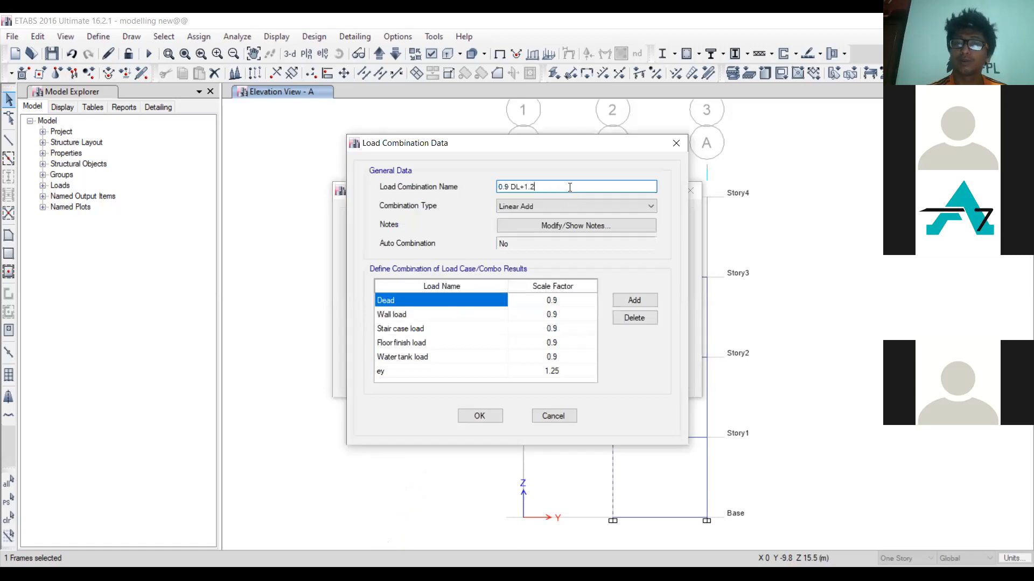
pyautogui.write('-1.')
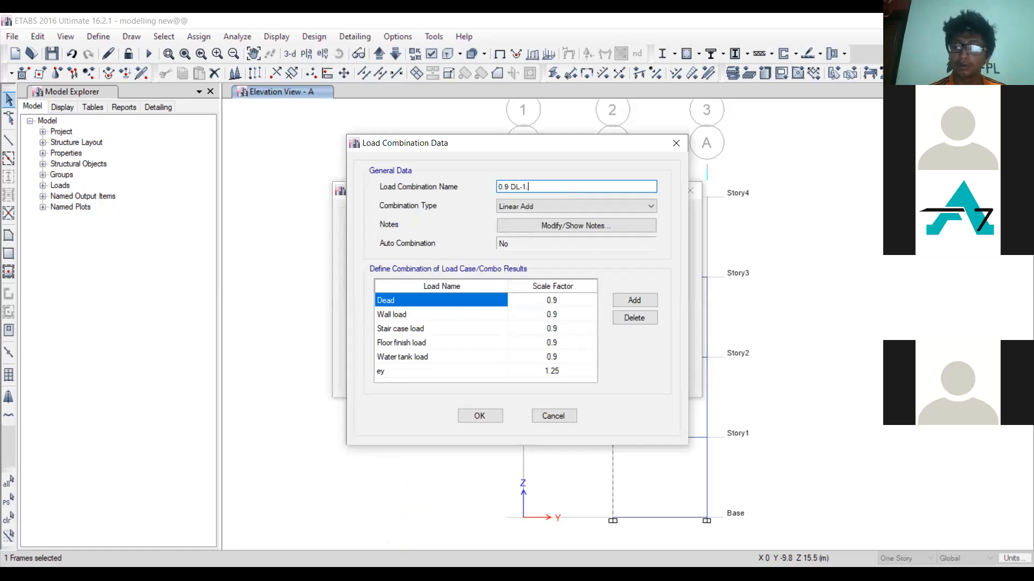
pyautogui.write('25ey')
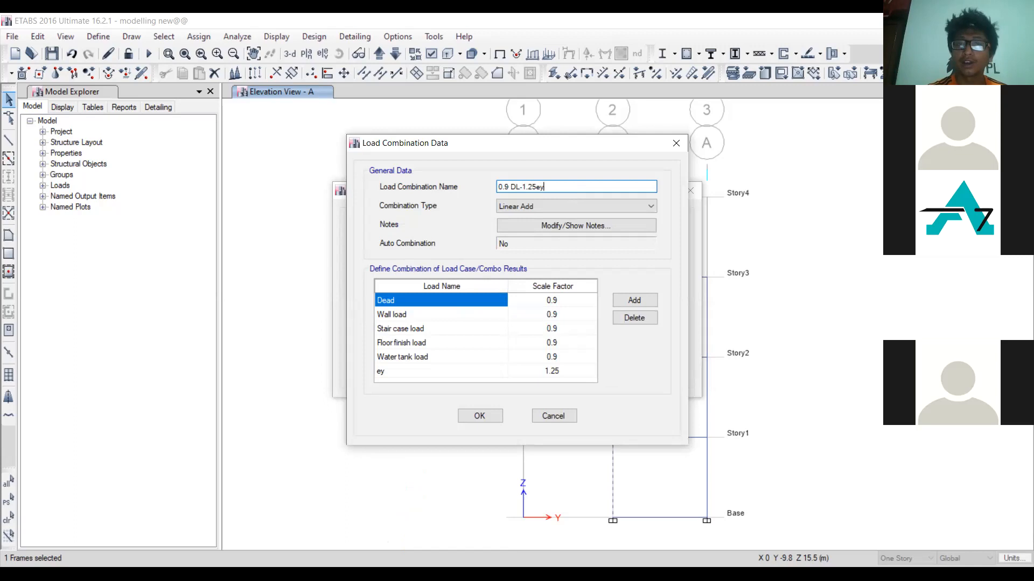
# Set the ey scale factor to -1.25 in the 0.9 DL-1.25ey combination and save it
pyautogui.click(576, 374)
pyautogui.write('-1.25')
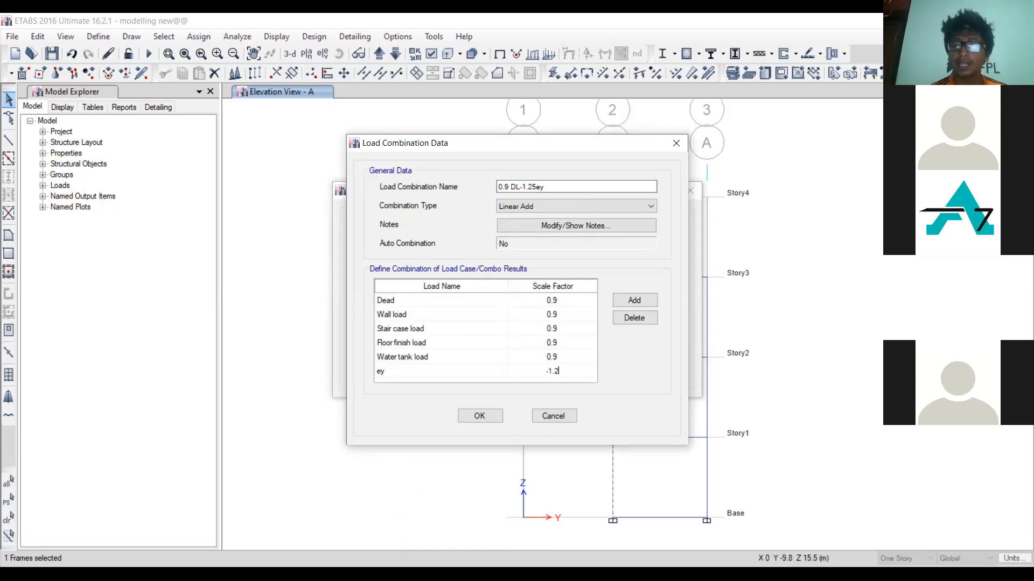
pyautogui.click(490, 417)
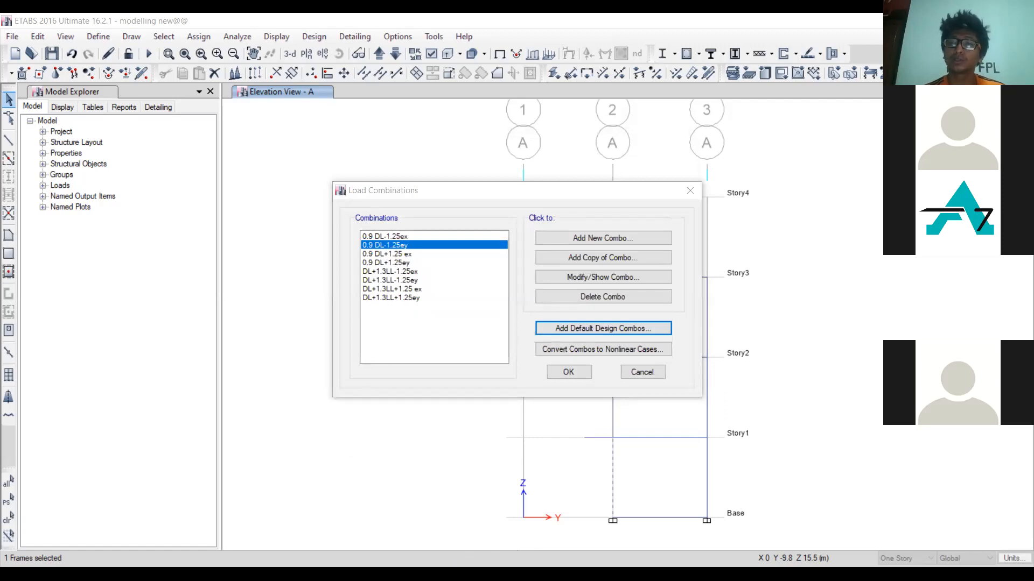
pyautogui.click(622, 239)
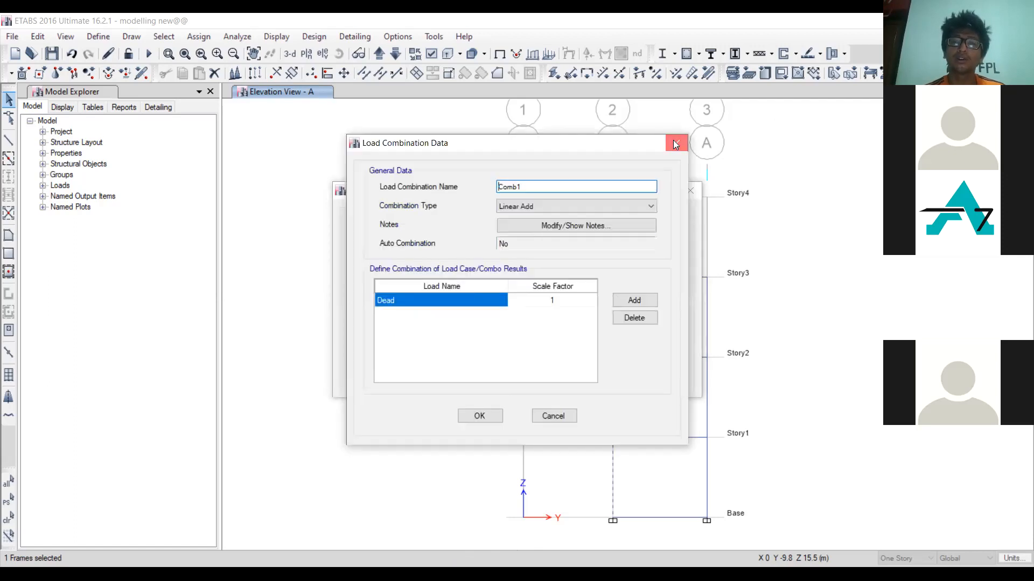
pyautogui.click(676, 144)
pyautogui.click(409, 299)
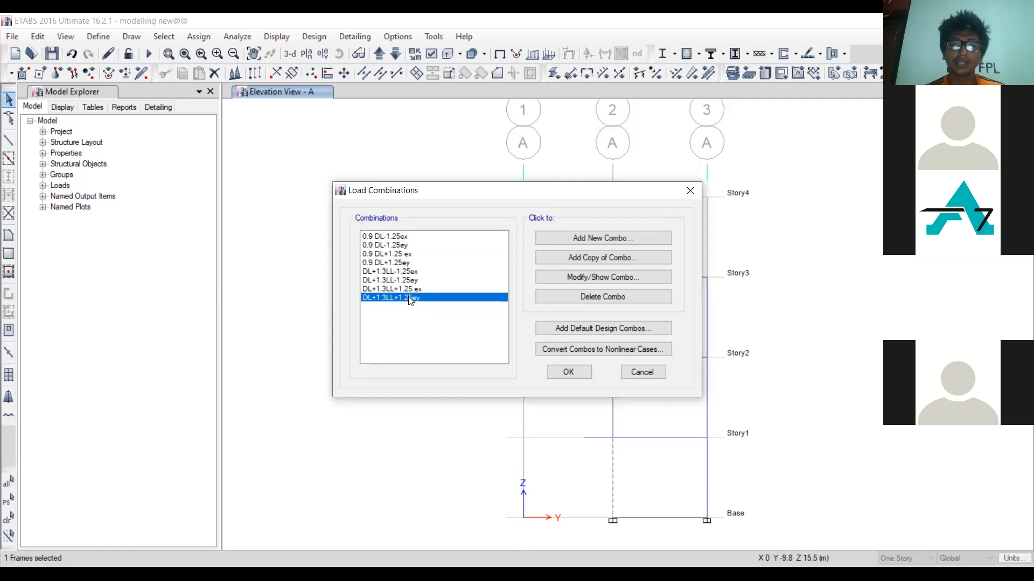
# Create a copy of the 0.9 DL-1.25ey combination and name it "DL+1.25 ex"
pyautogui.click(395, 245)
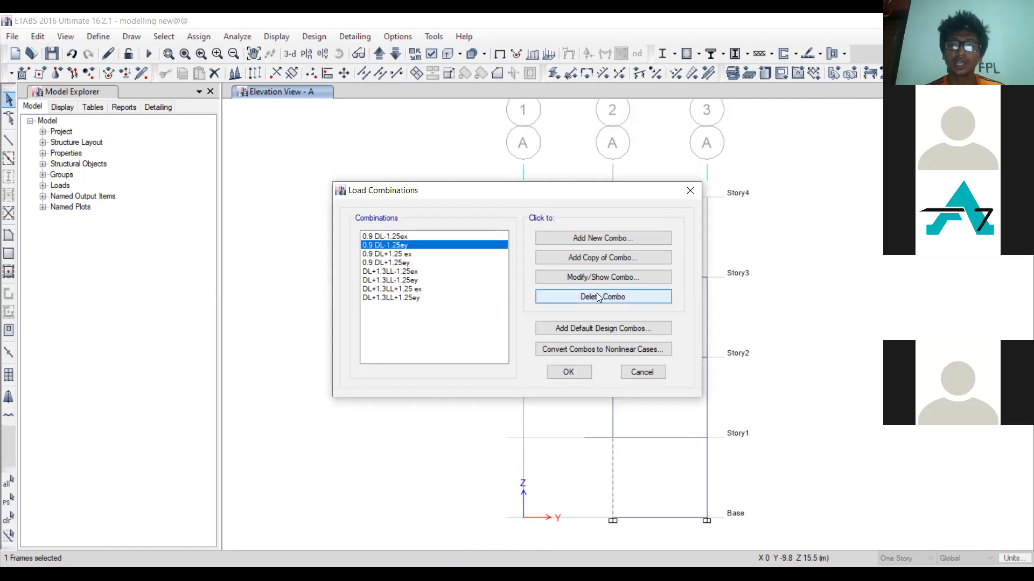
pyautogui.click(602, 256)
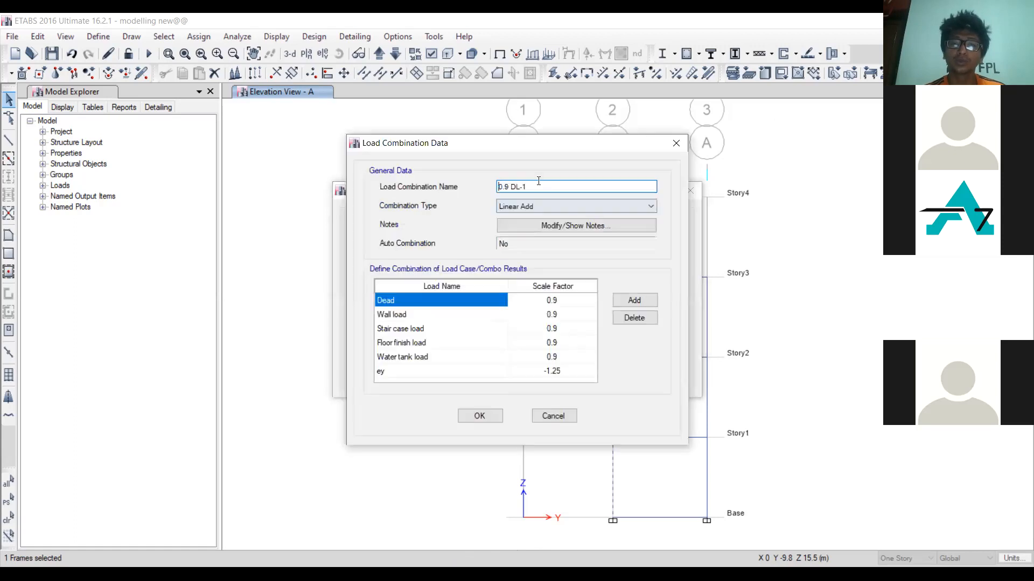
pyautogui.click(528, 187)
pyautogui.press('BackSpace')
pyautogui.press('BackSpace')
pyautogui.press('BackSpace')
pyautogui.press('BackSpace')
pyautogui.press('BackSpace')
pyautogui.press('BackSpace')
pyautogui.press('BackSpace')
pyautogui.press('BackSpace')
pyautogui.write('DL+1.25')
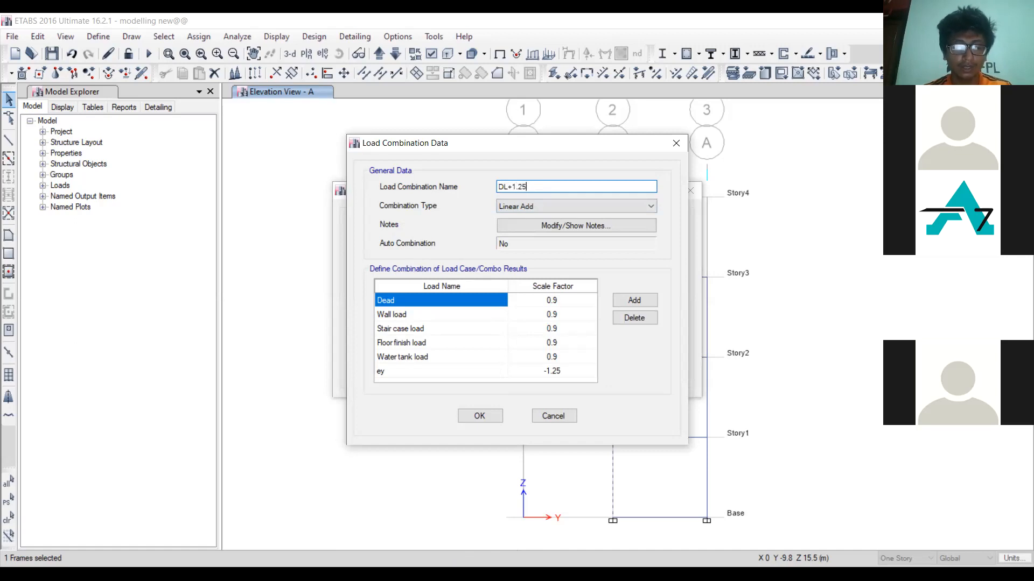
pyautogui.write(' ex')
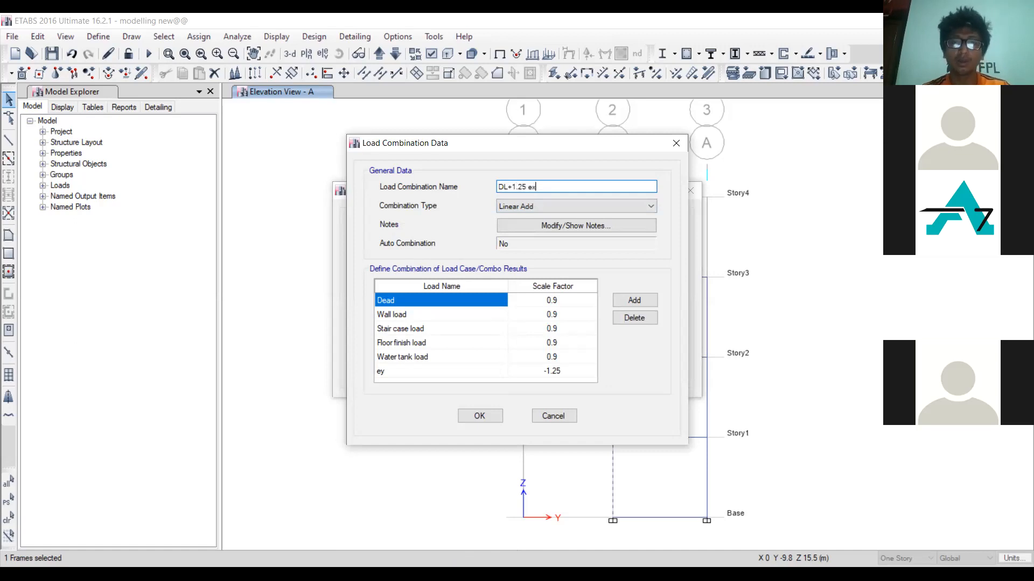
# Set the scale factors of Dead, Wall load, Stair case load, Floor finish load and Water tank load to 1
pyautogui.click(567, 301)
pyautogui.write('1')
pyautogui.press('Return')
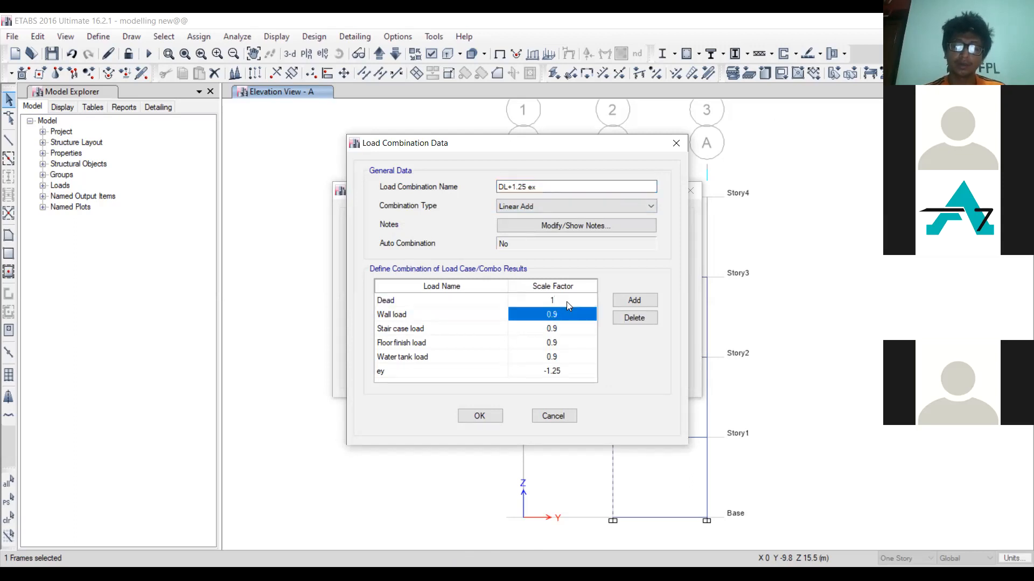
pyautogui.write('1')
pyautogui.press('Return')
pyautogui.write('1')
pyautogui.press('Return')
pyautogui.write('1')
pyautogui.press('Return')
pyautogui.write('1')
pyautogui.press('Return')
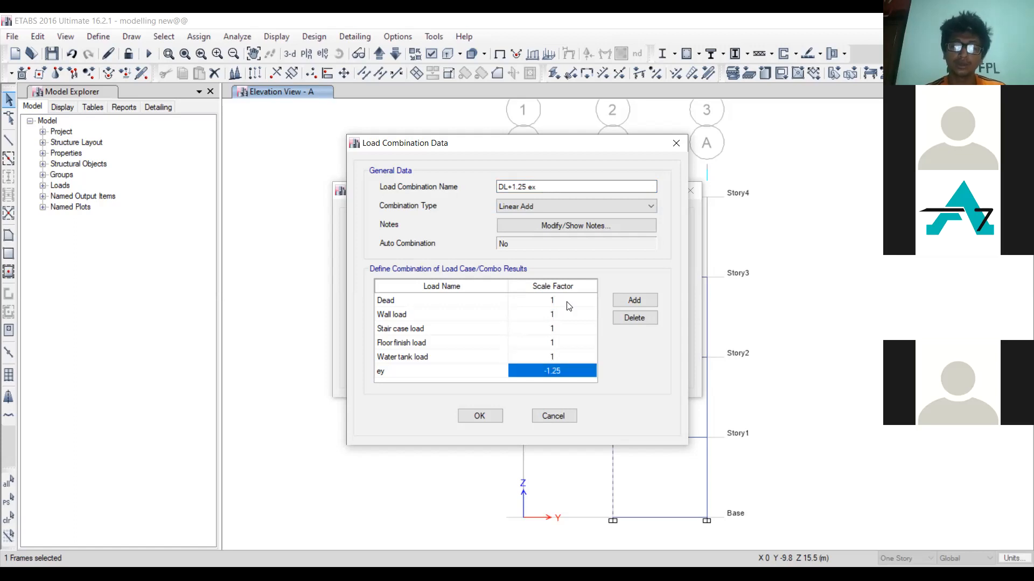
# Set the ey row's scale factor to 1.25, switch its load case to ex, and save the DL+1.25 ex combination
pyautogui.write('1.25')
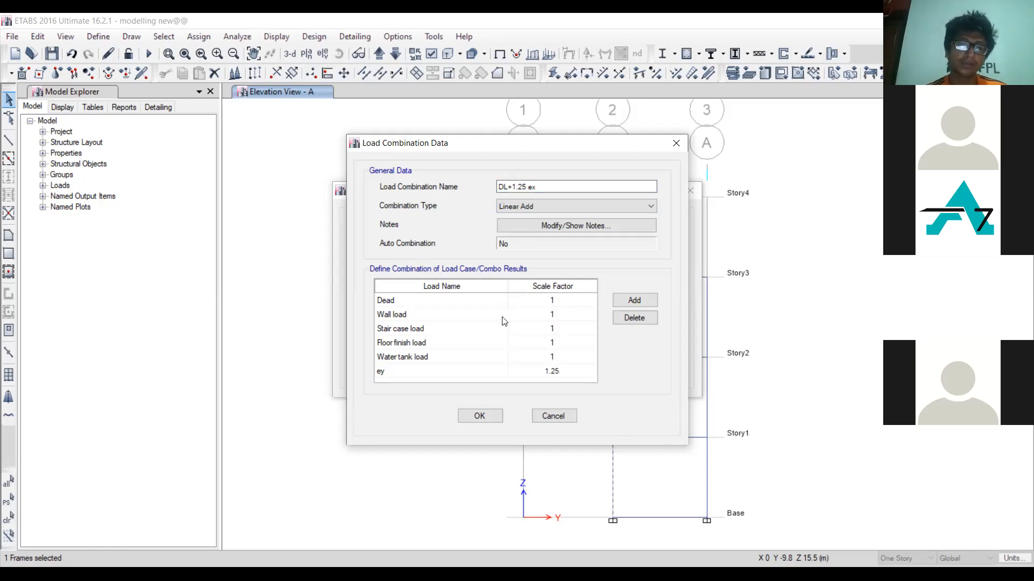
pyautogui.click(460, 372)
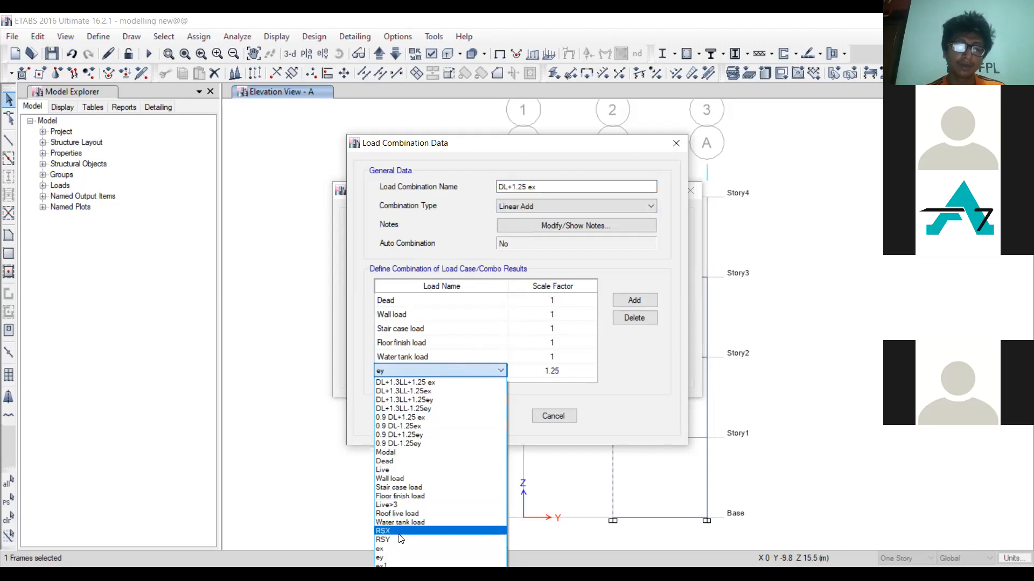
pyautogui.click(391, 549)
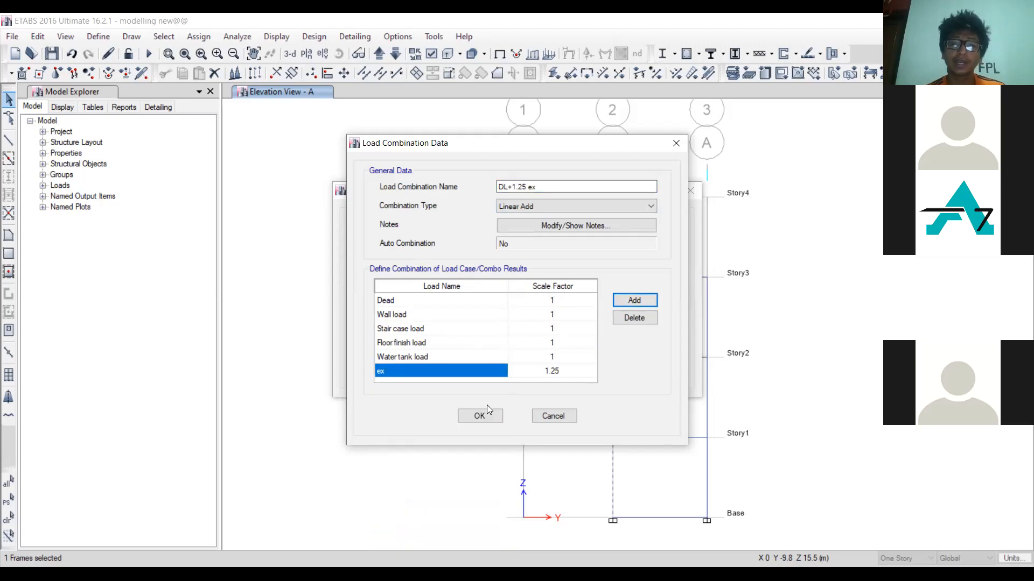
pyautogui.click(481, 416)
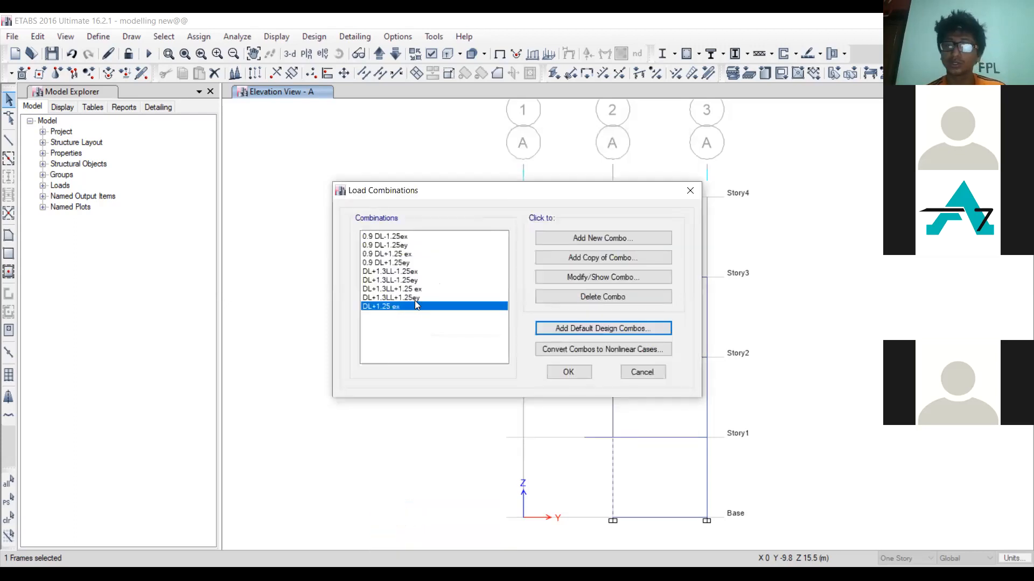
# Copy the DL+1.25 ex combination as "DL+1.25 ey", replace its ex load case with ey, and save it
pyautogui.click(613, 258)
pyautogui.click(603, 257)
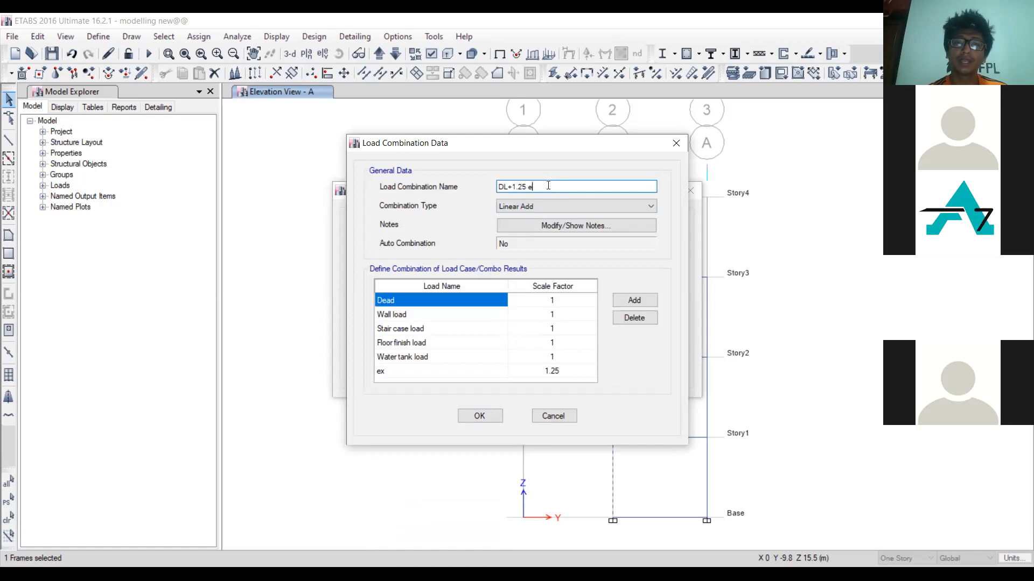
pyautogui.write('y')
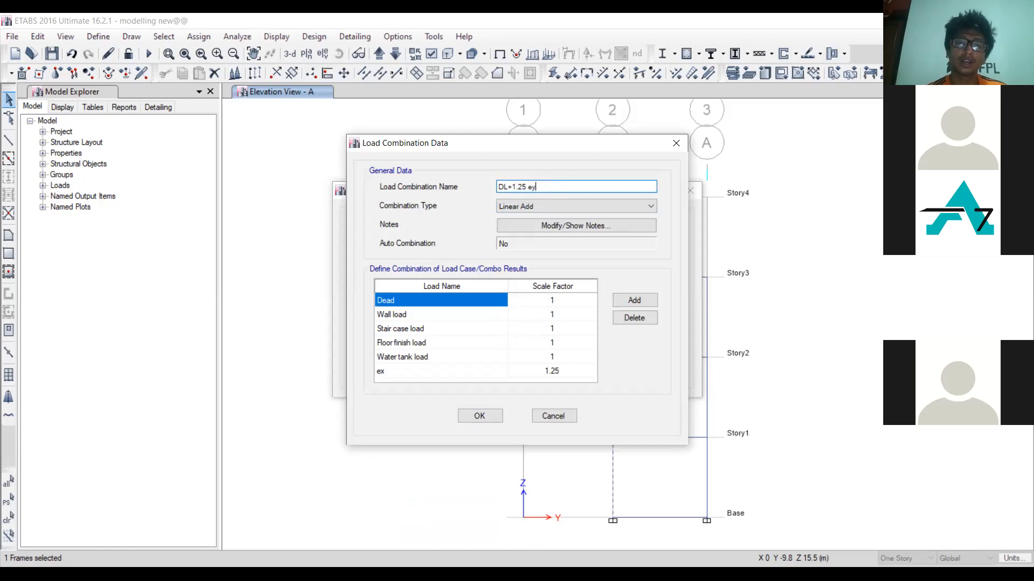
pyautogui.click(447, 371)
pyautogui.click(409, 565)
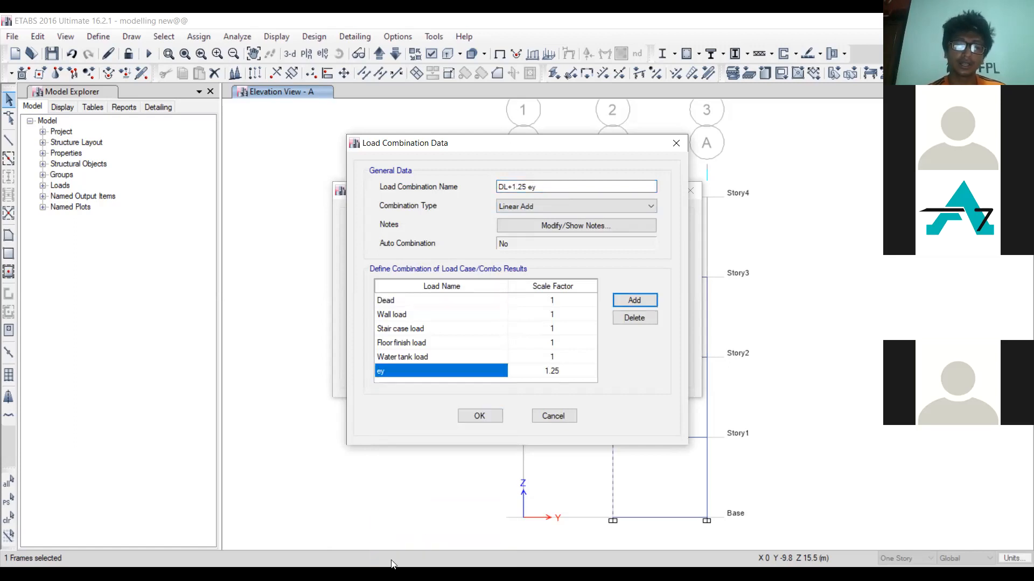
pyautogui.click(487, 416)
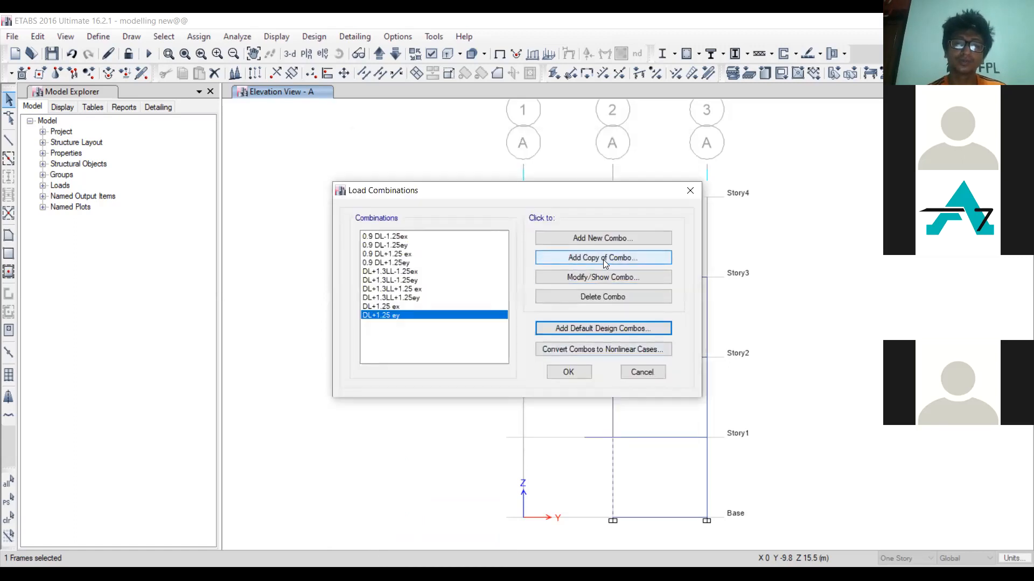
# Create a copy of the DL+1.25 ey combination and name it "DL-1.25ey"
pyautogui.click(603, 258)
pyautogui.press('BackSpace')
pyautogui.press('BackSpace')
pyautogui.press('BackSpace')
pyautogui.press('BackSpace')
pyautogui.press('BackSpace')
pyautogui.press('BackSpace')
pyautogui.press('BackSpace')
pyautogui.press('BackSpace')
pyautogui.write('-1.25ey')
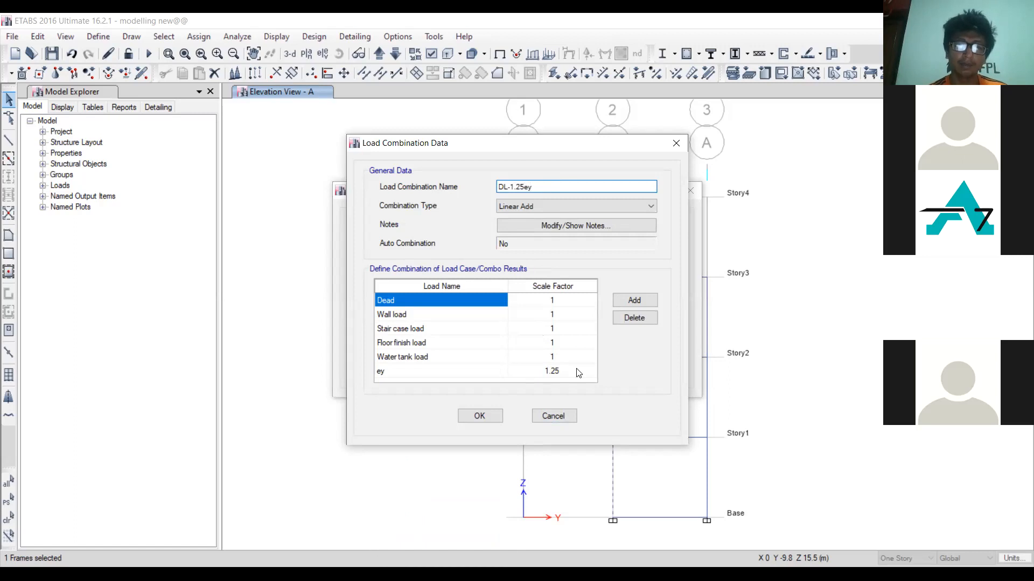
# Set the ey scale factor to -1.25 in the DL-1.25ey combination and save it
pyautogui.click(578, 372)
pyautogui.write('-1.25')
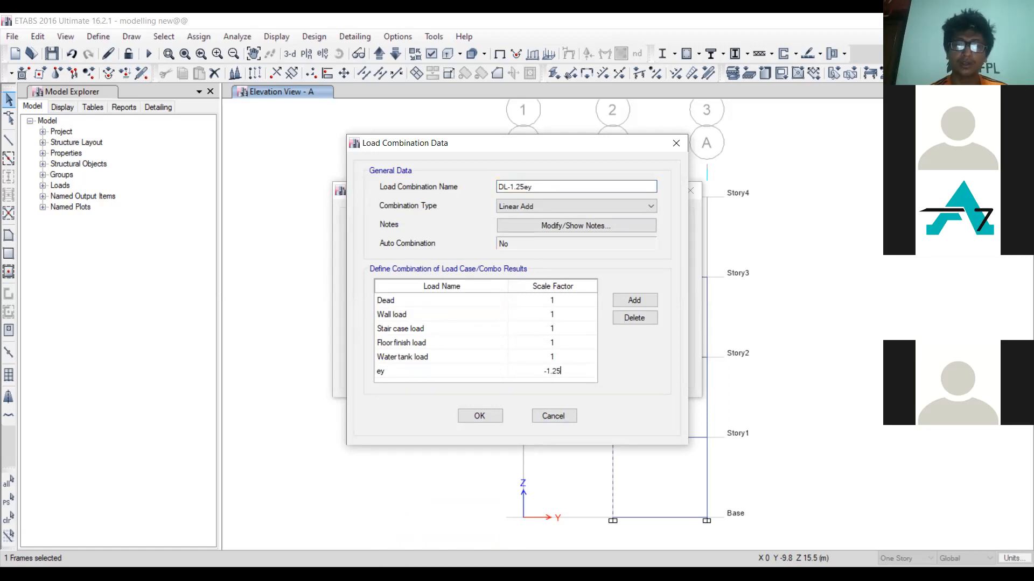
pyautogui.click(479, 417)
pyautogui.click(479, 417)
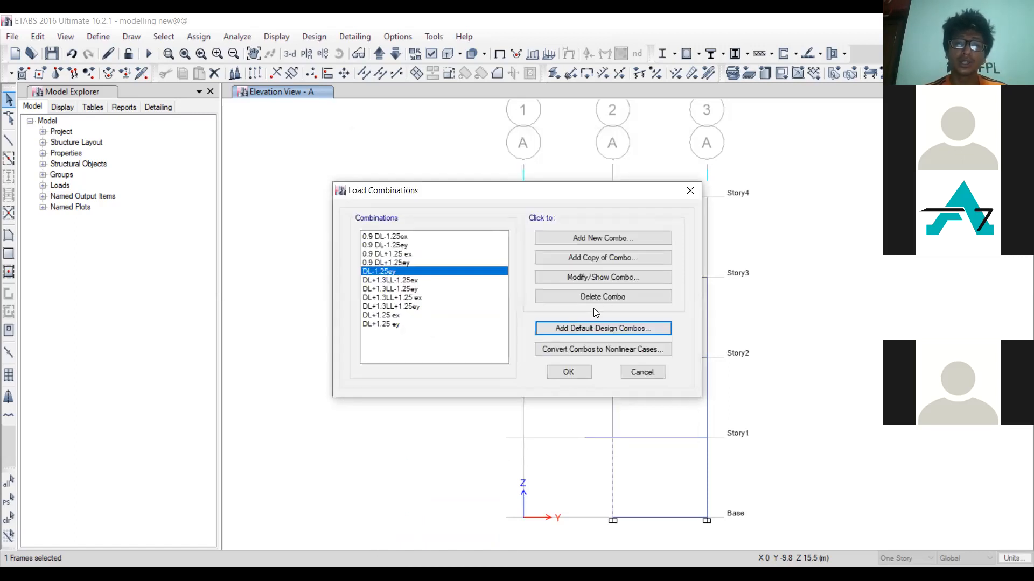
# Copy the DL-1.25ey combination as "DL-1.25ex", replace its ey load case with ex, and save it
pyautogui.click(604, 260)
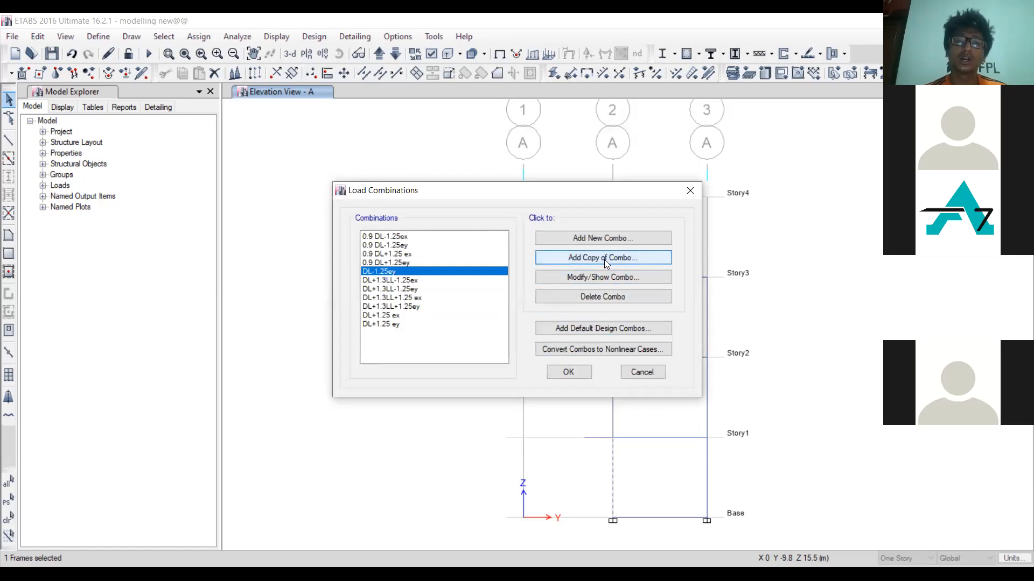
pyautogui.write('.25ex')
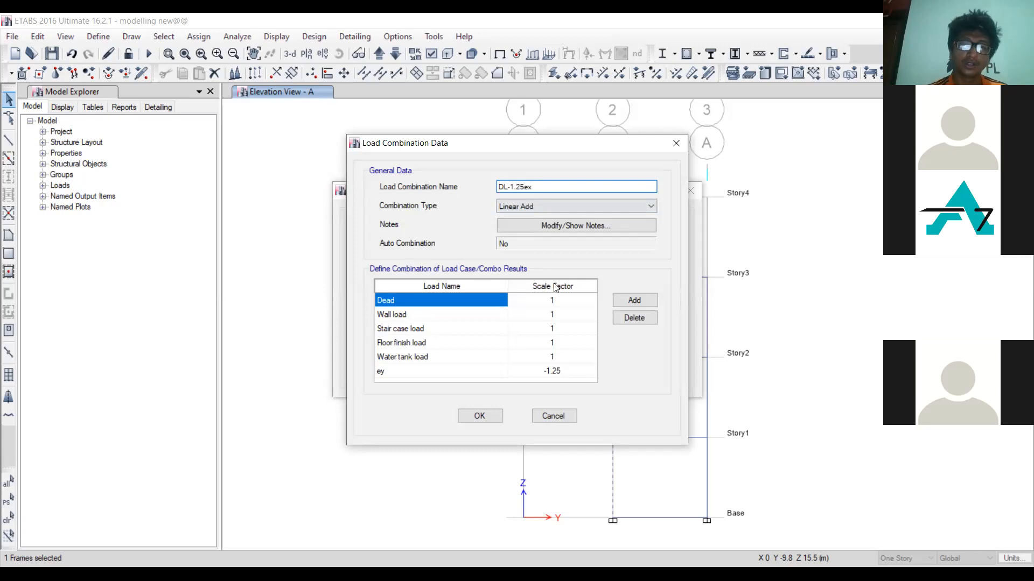
pyautogui.click(435, 371)
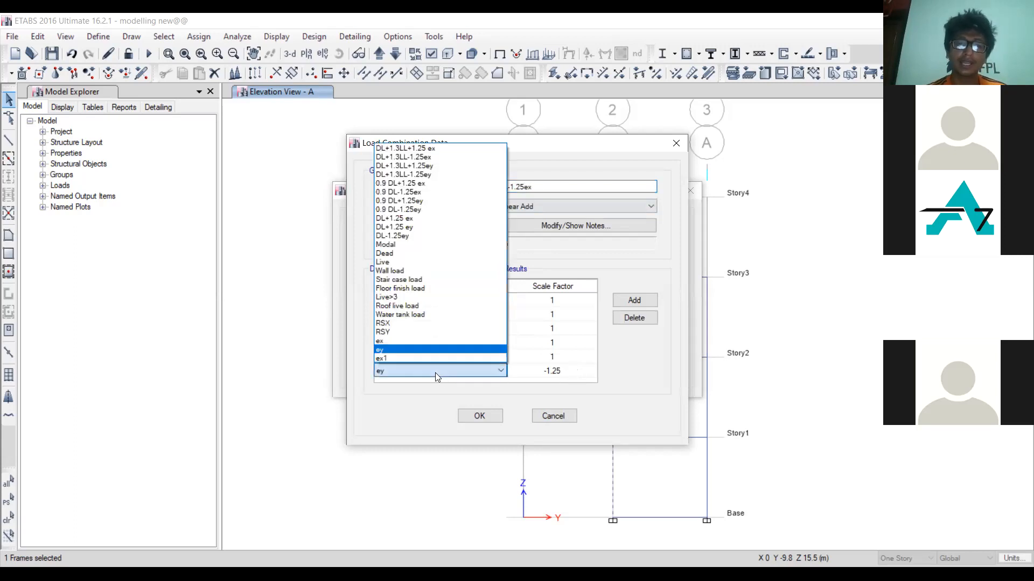
pyautogui.click(401, 342)
pyautogui.click(481, 416)
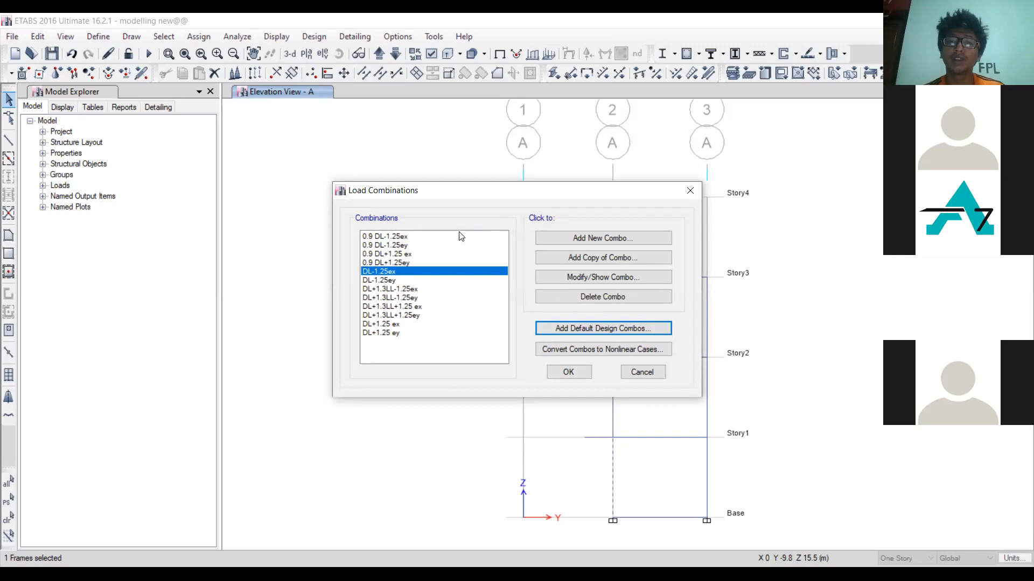
# Add a new load combination named "envelope" and set its combination type to Envelope
pyautogui.click(609, 236)
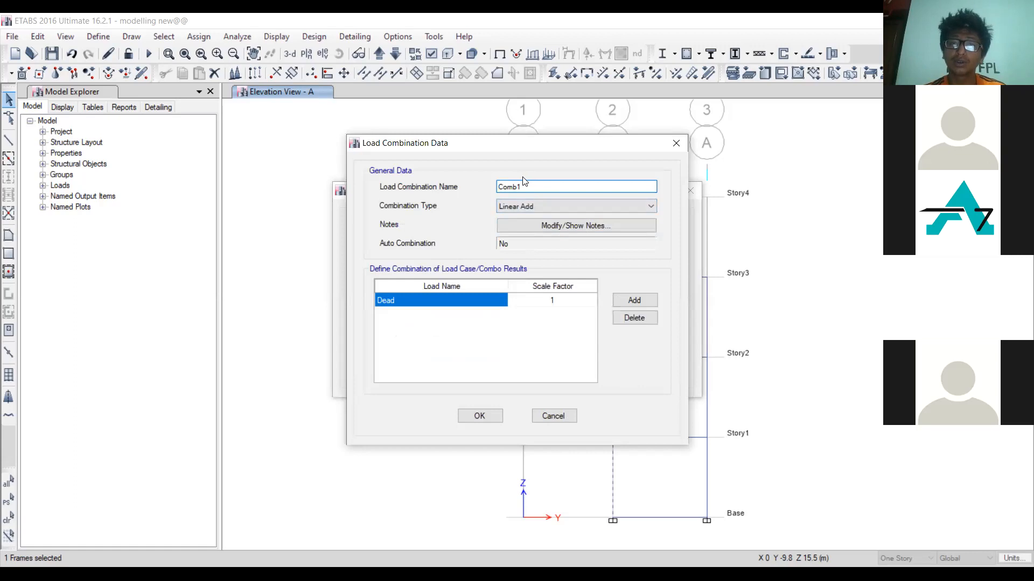
pyautogui.click(530, 185)
pyautogui.press('BackSpace')
pyautogui.press('BackSpace')
pyautogui.press('BackSpace')
pyautogui.press('BackSpace')
pyautogui.press('BackSpace')
pyautogui.write('envelope')
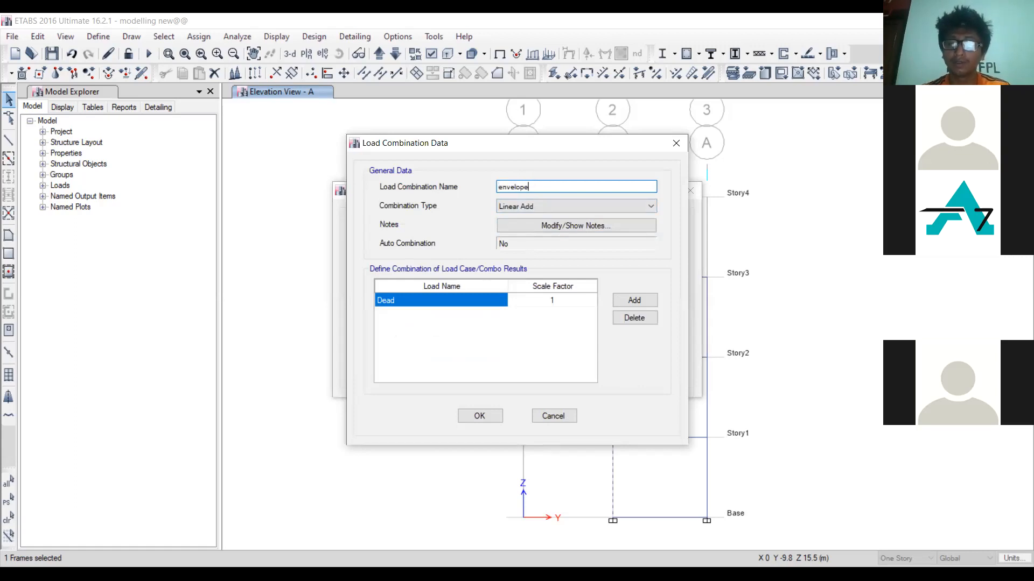
pyautogui.click(579, 206)
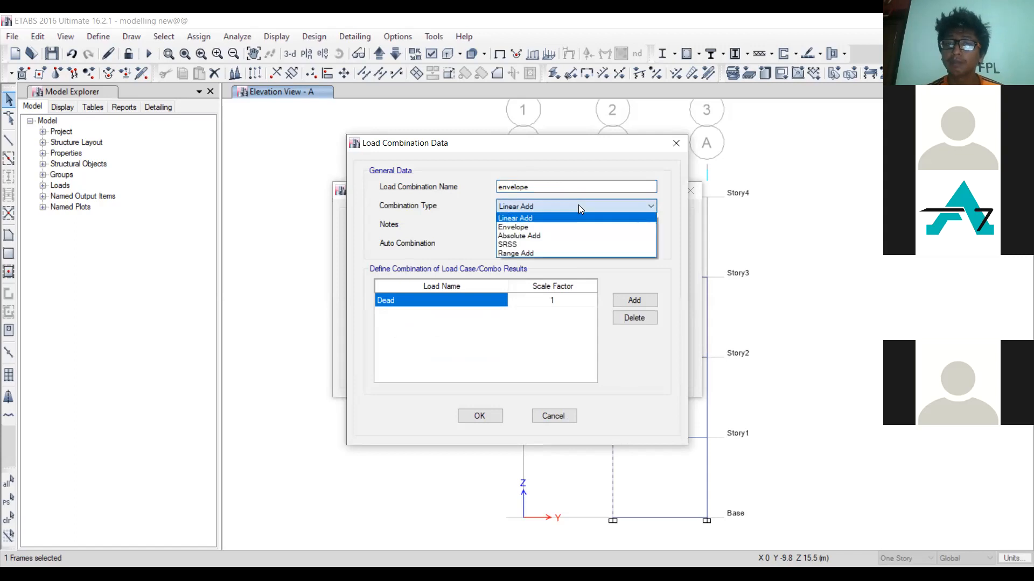
pyautogui.click(551, 229)
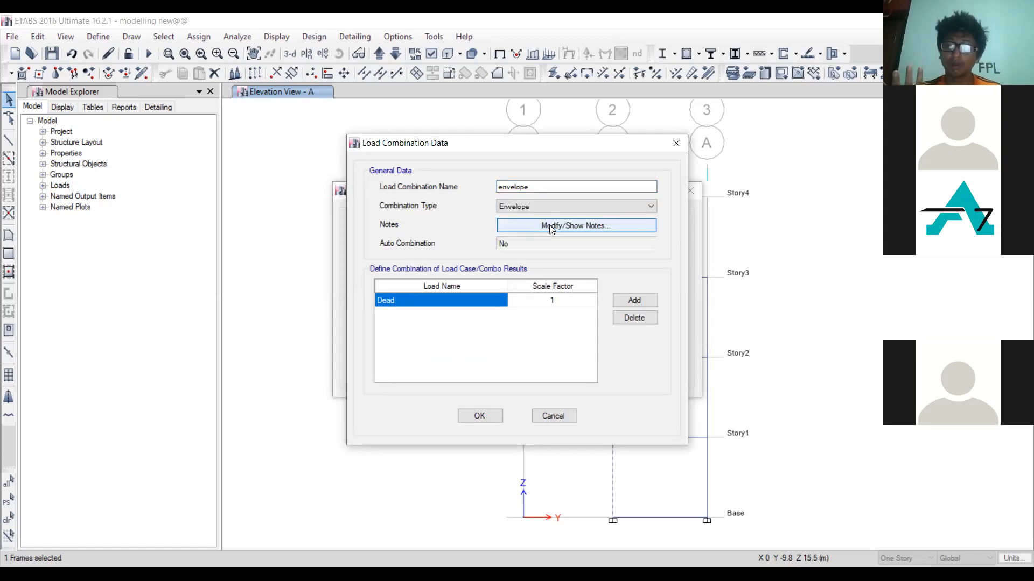
# Set the envelope's first entry to DL+1.3LL-1.25ex and add a second entry with the same DL+1.3LL-1.25ex combination
pyautogui.click(451, 301)
pyautogui.click(451, 300)
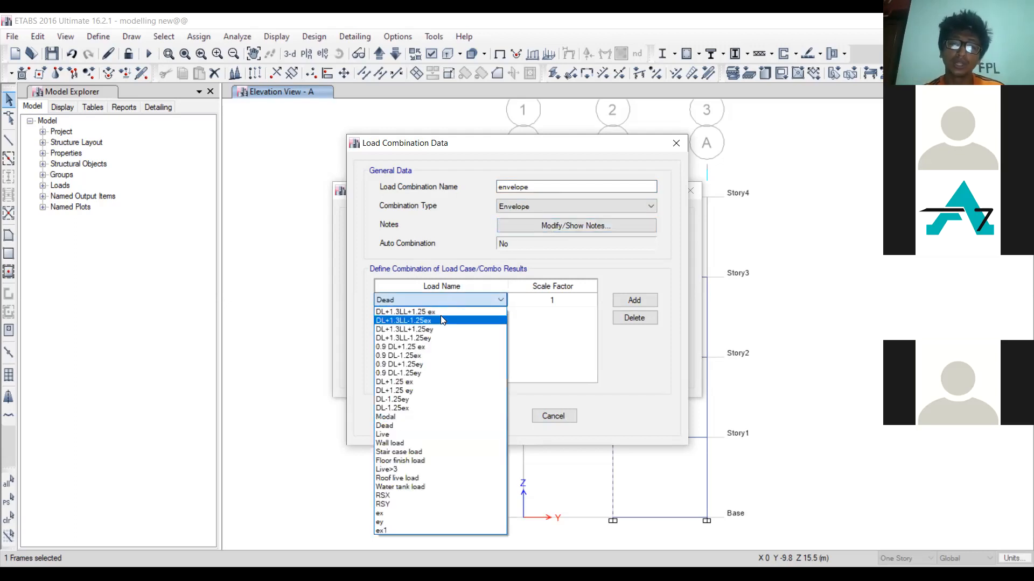
pyautogui.click(440, 320)
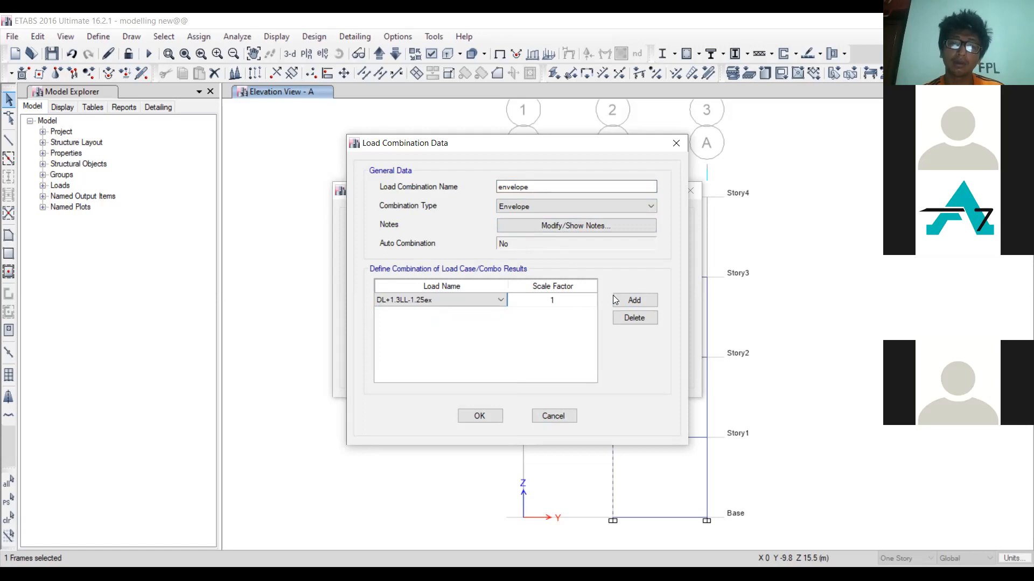
pyautogui.click(634, 299)
pyautogui.click(501, 314)
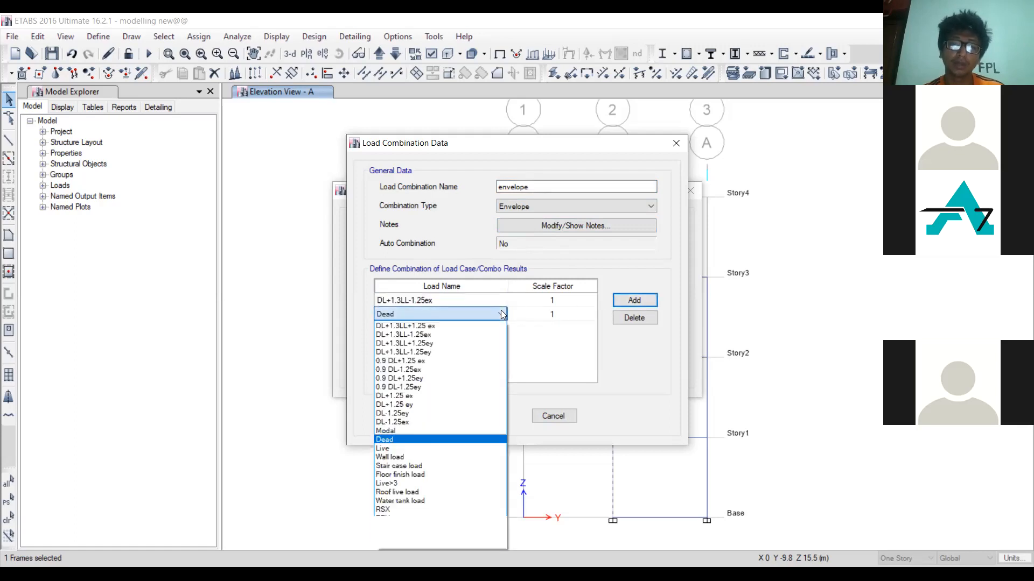
pyautogui.click(465, 335)
# Add the DL+1.3LL+1.25ey and DL+1.3LL-1.25ey combinations to the envelope
pyautogui.click(628, 301)
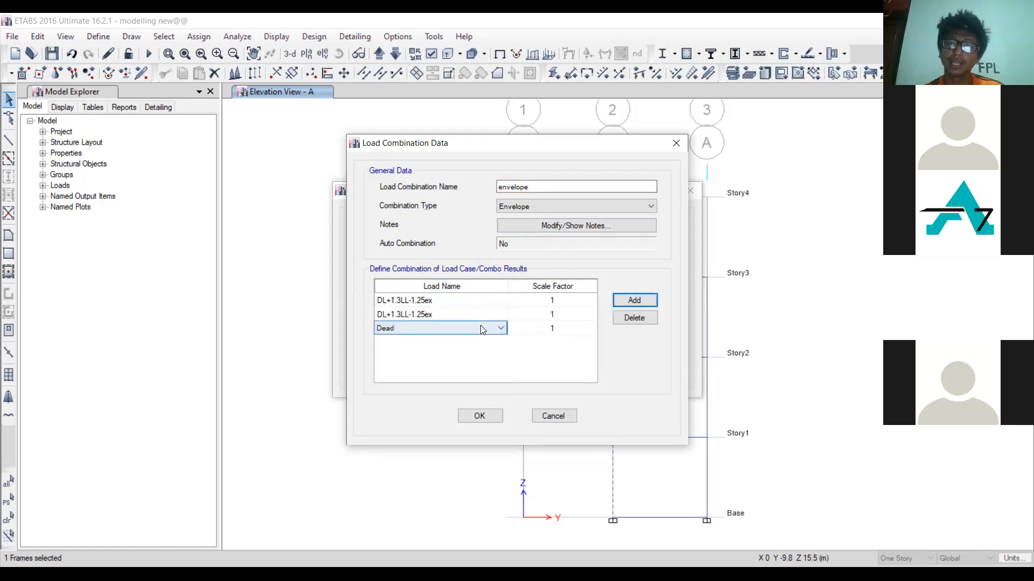
pyautogui.click(481, 327)
pyautogui.click(617, 308)
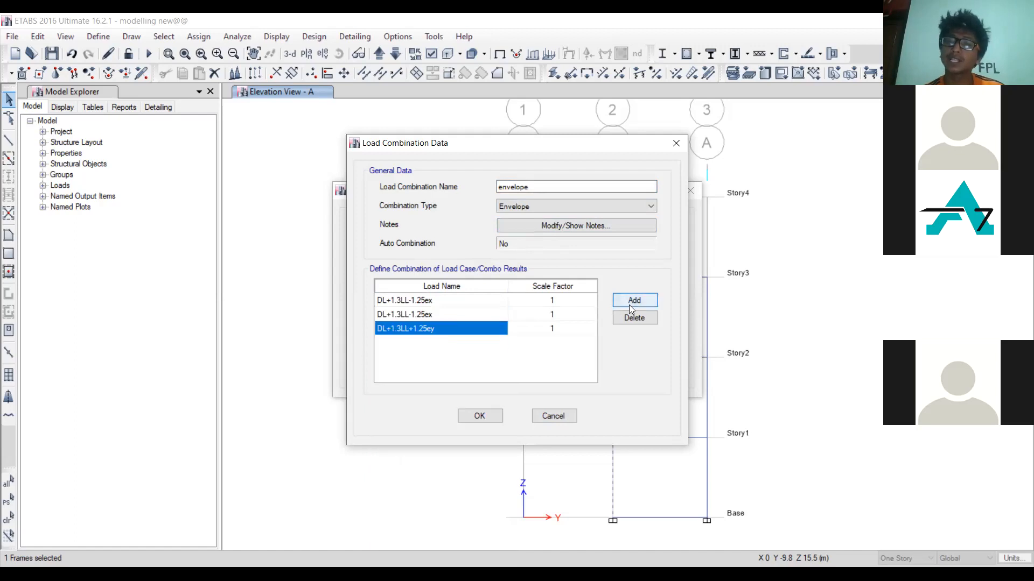
pyautogui.click(629, 305)
pyautogui.click(467, 343)
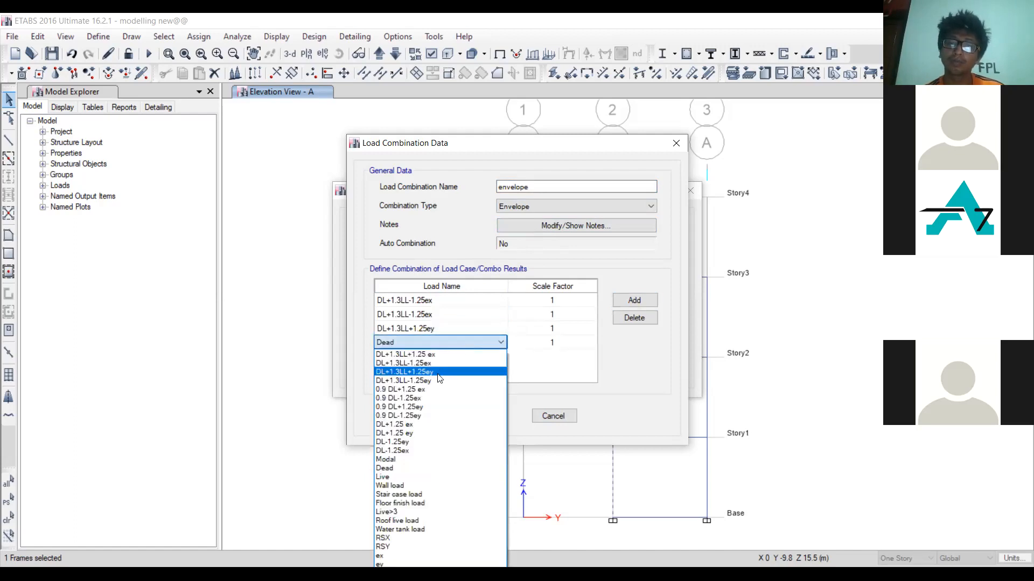
pyautogui.click(438, 382)
# Add two entries of the 0.9 DL+1.25 ex combination to the envelope
pyautogui.click(653, 301)
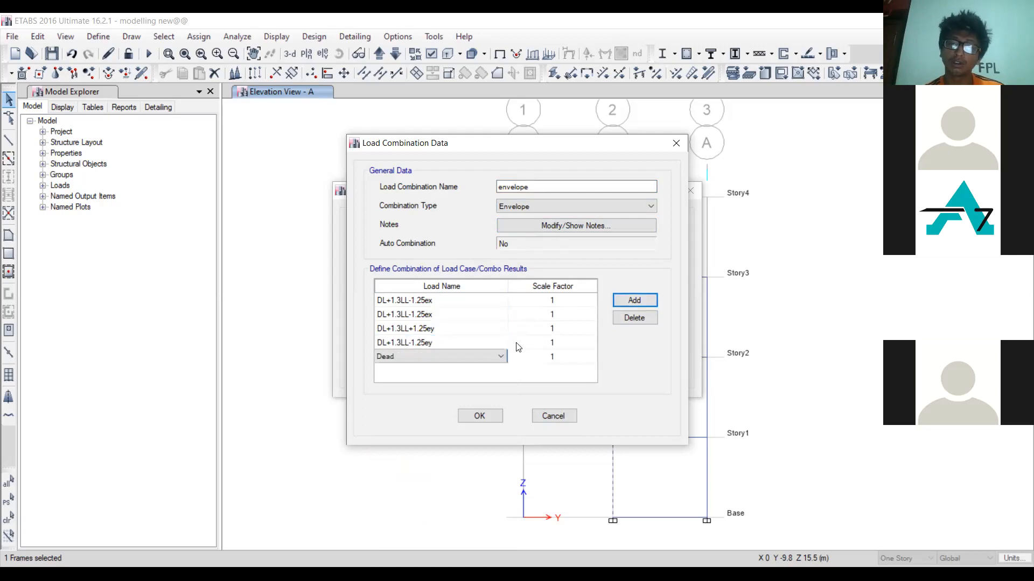
pyautogui.click(469, 358)
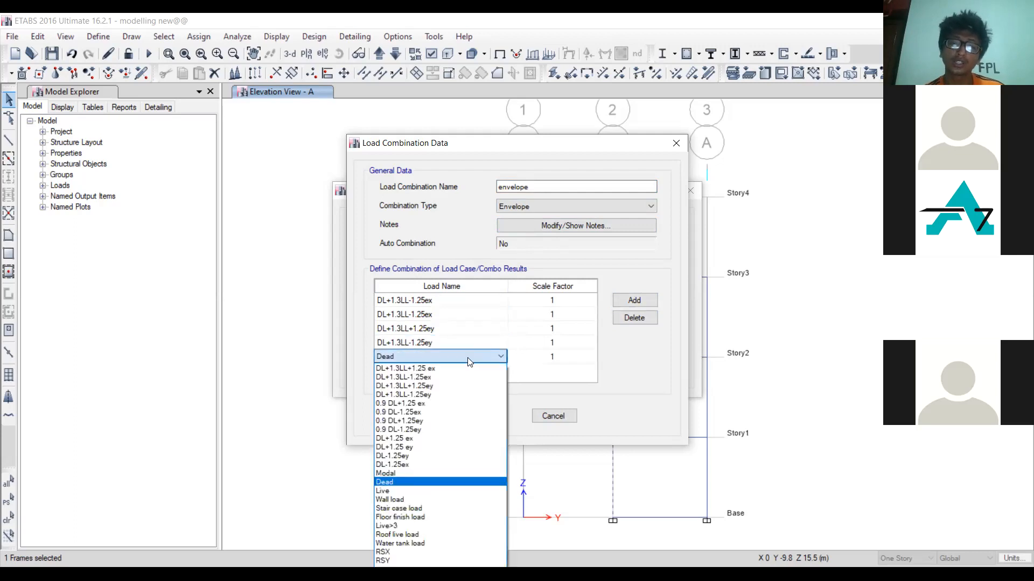
pyautogui.click(434, 405)
pyautogui.click(621, 300)
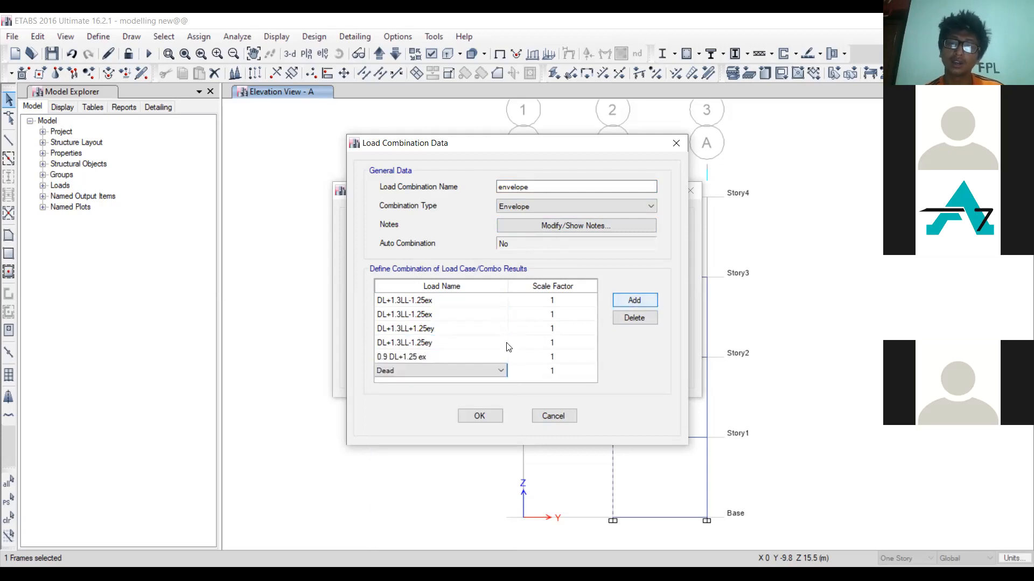
pyautogui.click(458, 370)
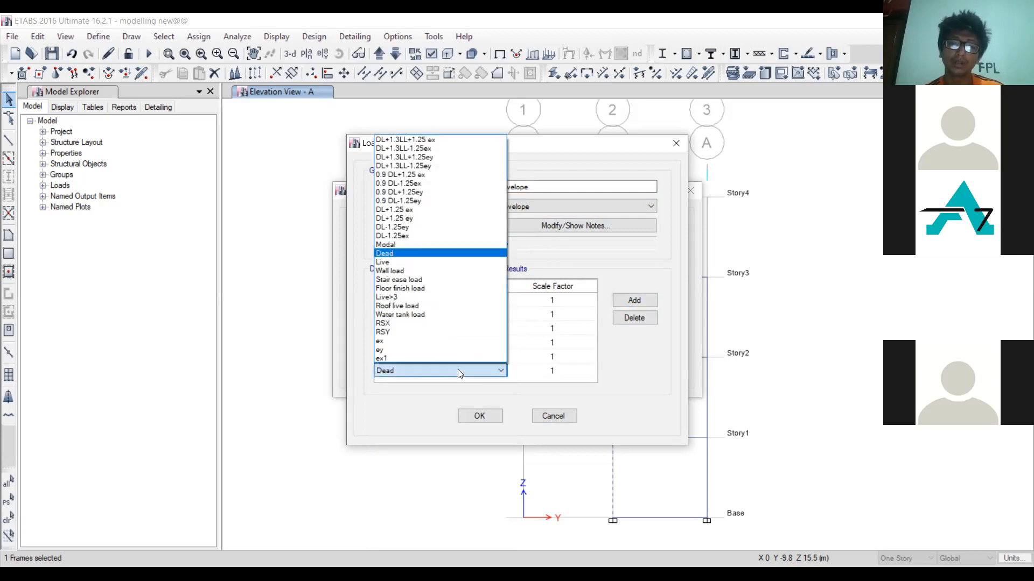
pyautogui.click(420, 176)
# Add the 0.9 DL+1.25ey and 0.9 DL-1.25ey combinations to the envelope
pyautogui.click(634, 300)
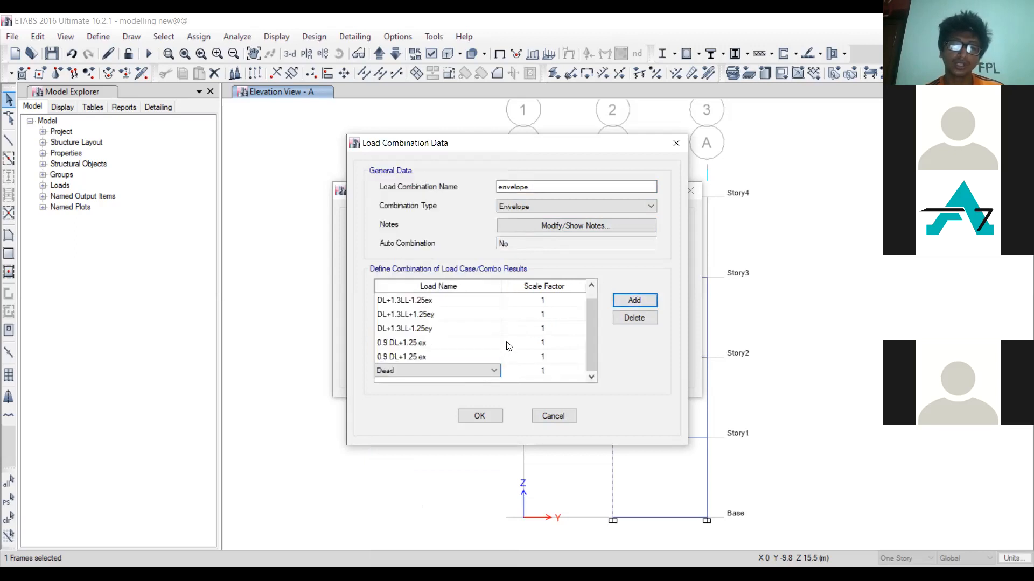
pyautogui.click(454, 368)
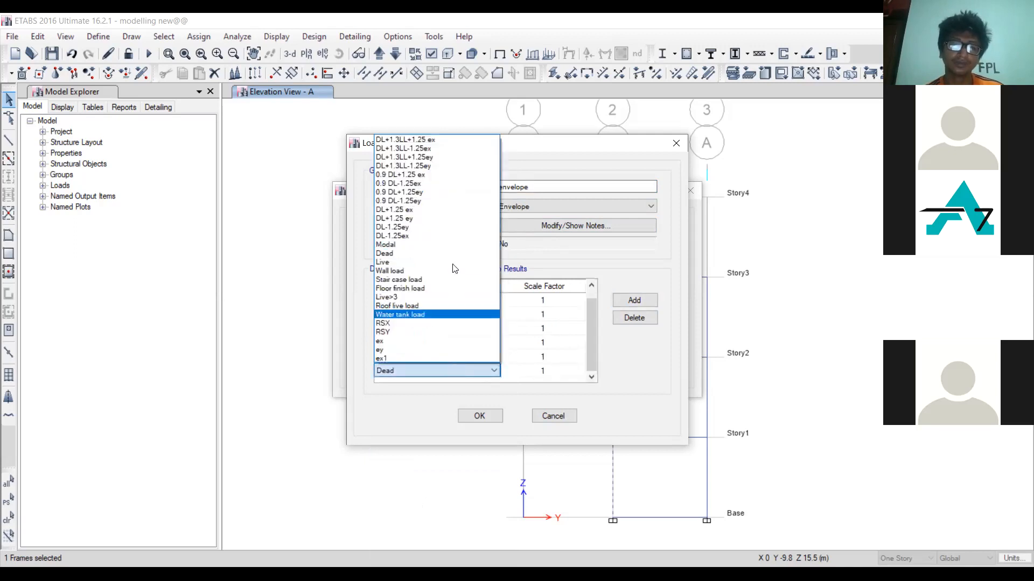
pyautogui.click(430, 192)
pyautogui.click(634, 300)
pyautogui.click(428, 371)
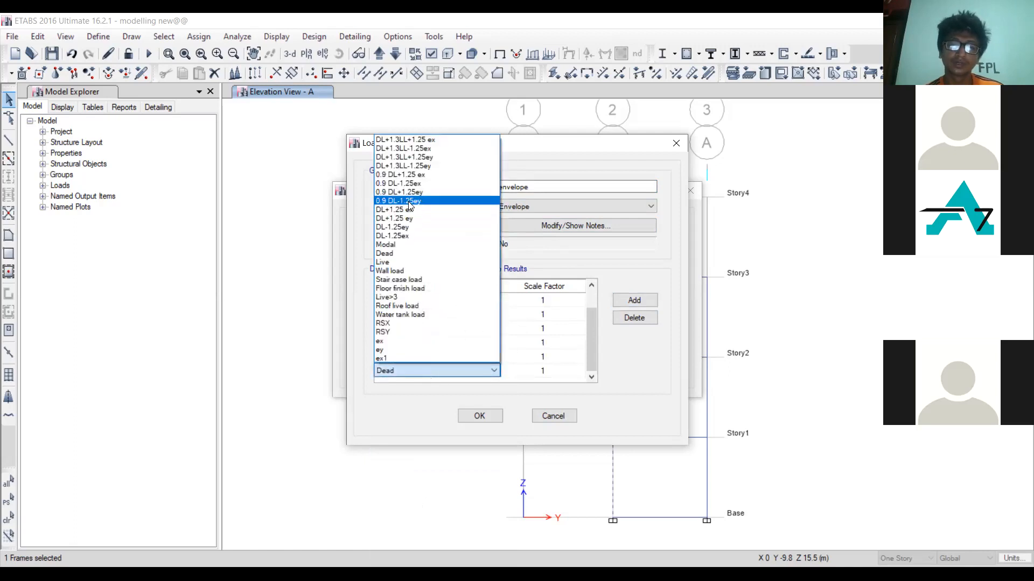
pyautogui.click(408, 200)
# Add the DL+1.25 ex and DL+1.25 ey combinations to the envelope
pyautogui.click(635, 299)
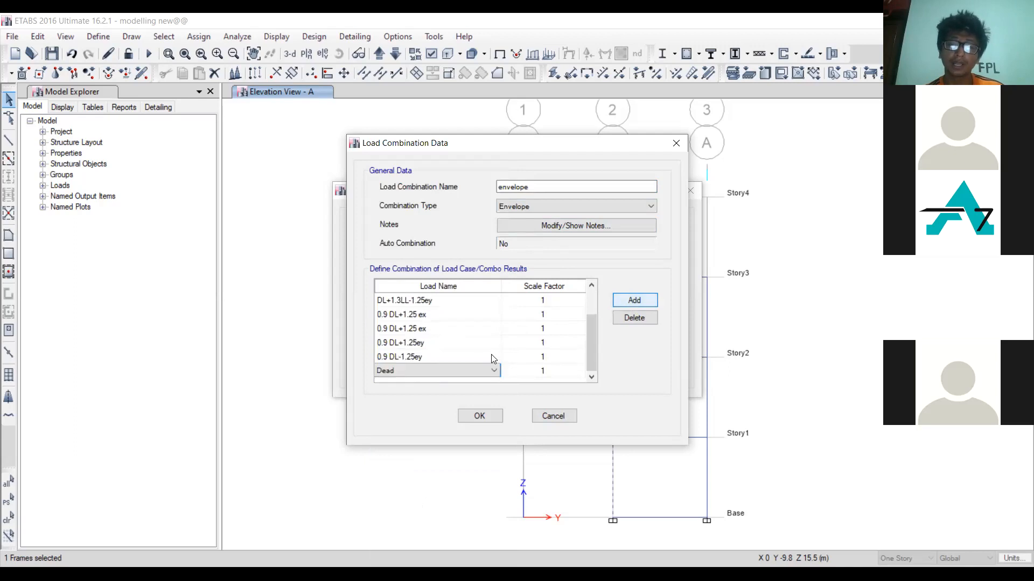
pyautogui.click(453, 367)
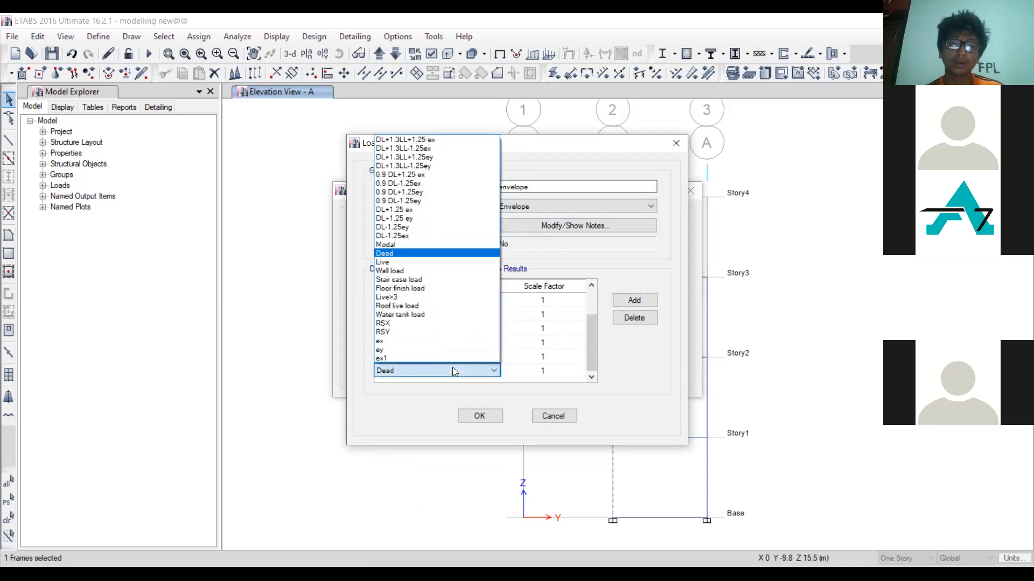
pyautogui.click(426, 209)
pyautogui.click(634, 301)
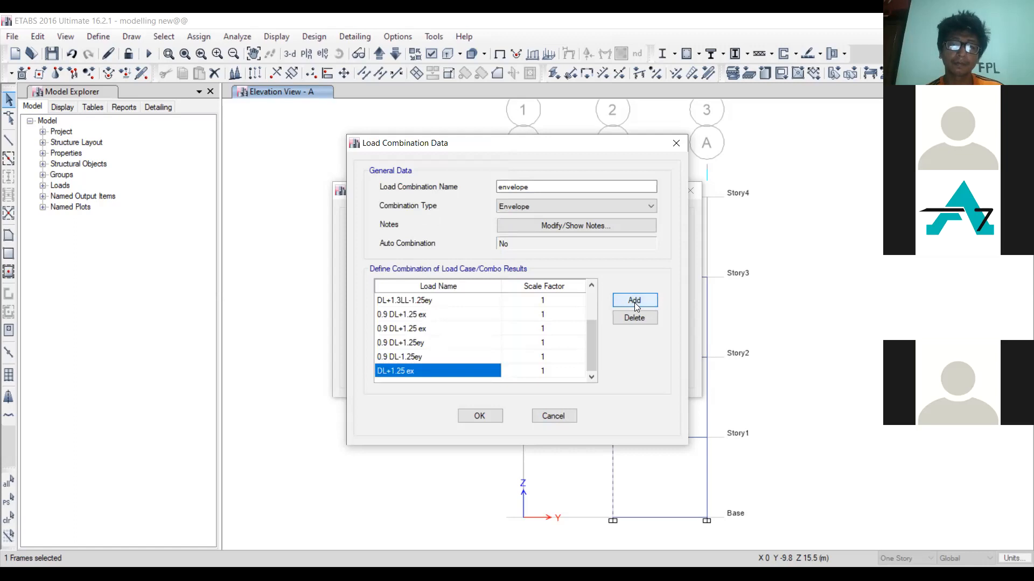
pyautogui.click(442, 372)
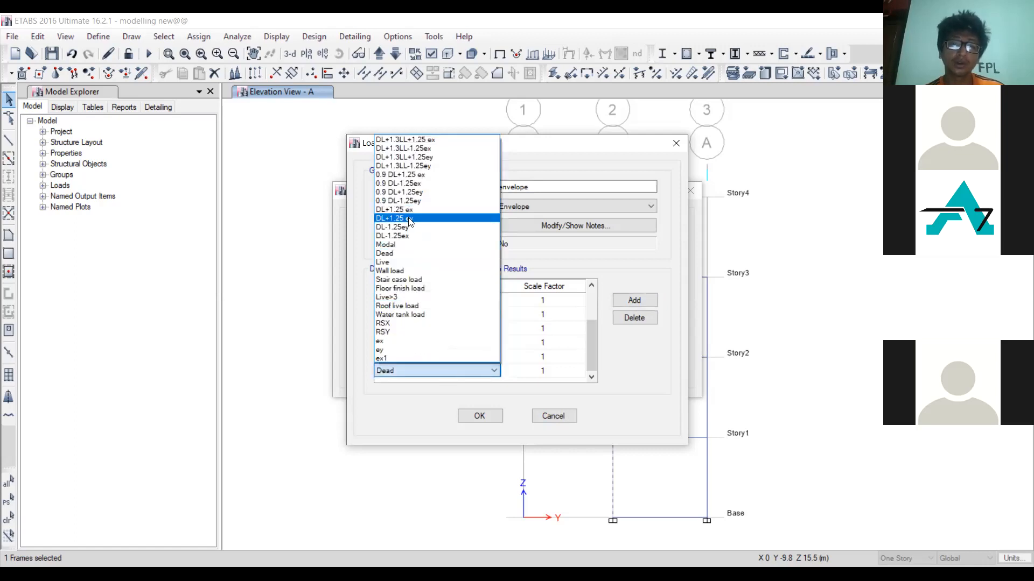
pyautogui.click(411, 219)
# Add the DL-1.25ey and DL-1.25ex combinations to the envelope, save it, and accept all load combinations
pyautogui.click(634, 300)
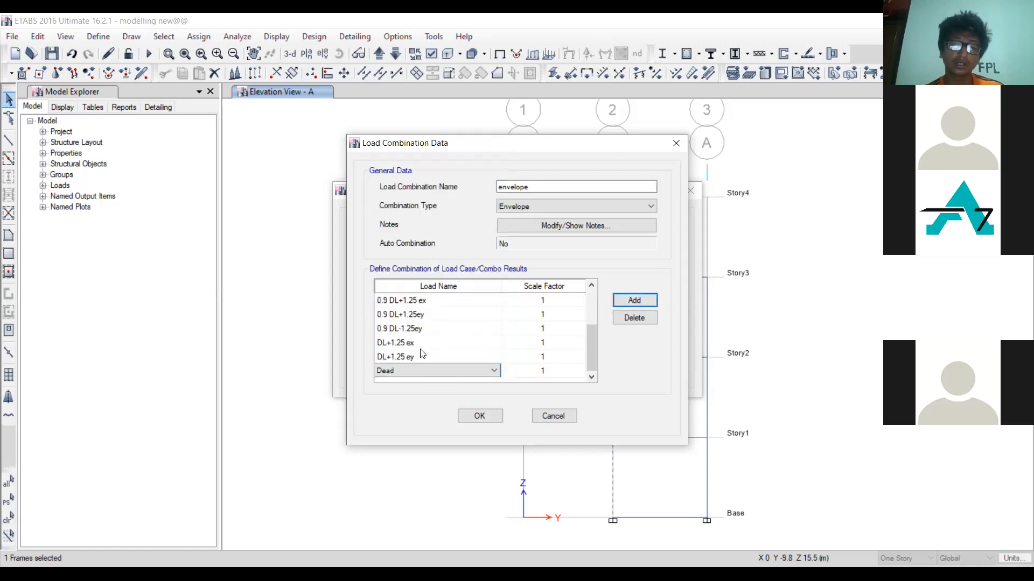
pyautogui.click(415, 371)
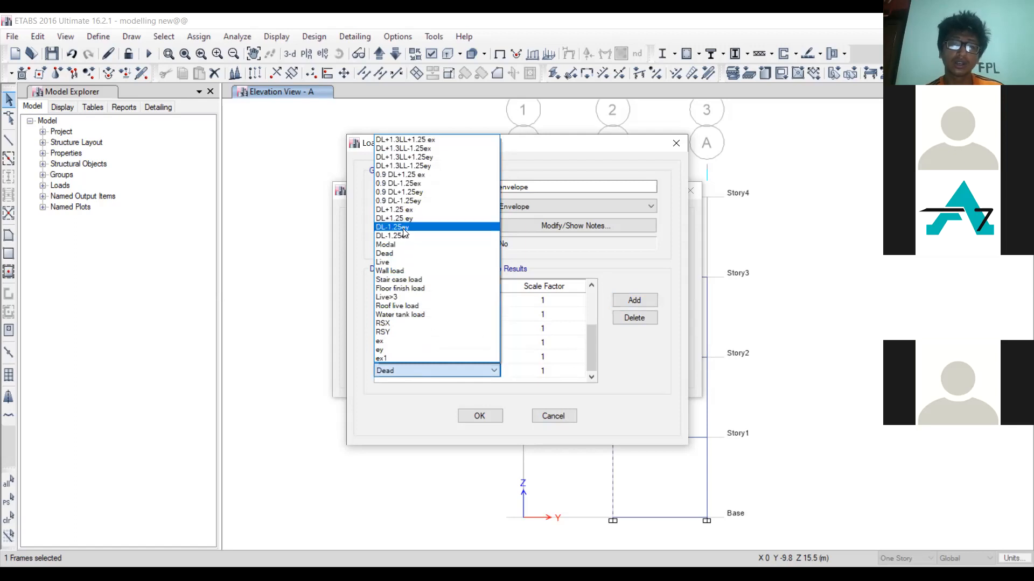
pyautogui.click(628, 285)
pyautogui.click(635, 300)
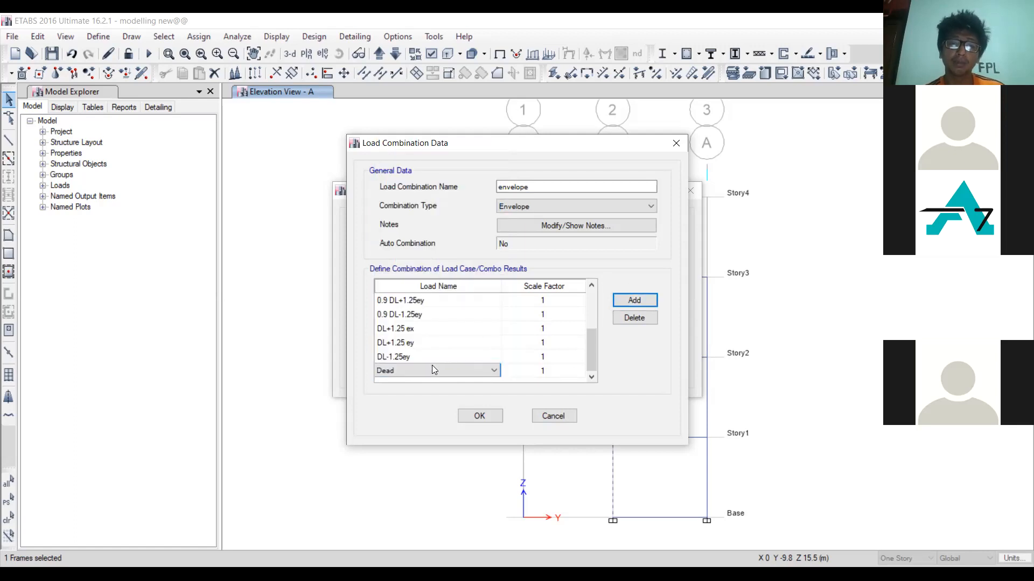
pyautogui.click(430, 366)
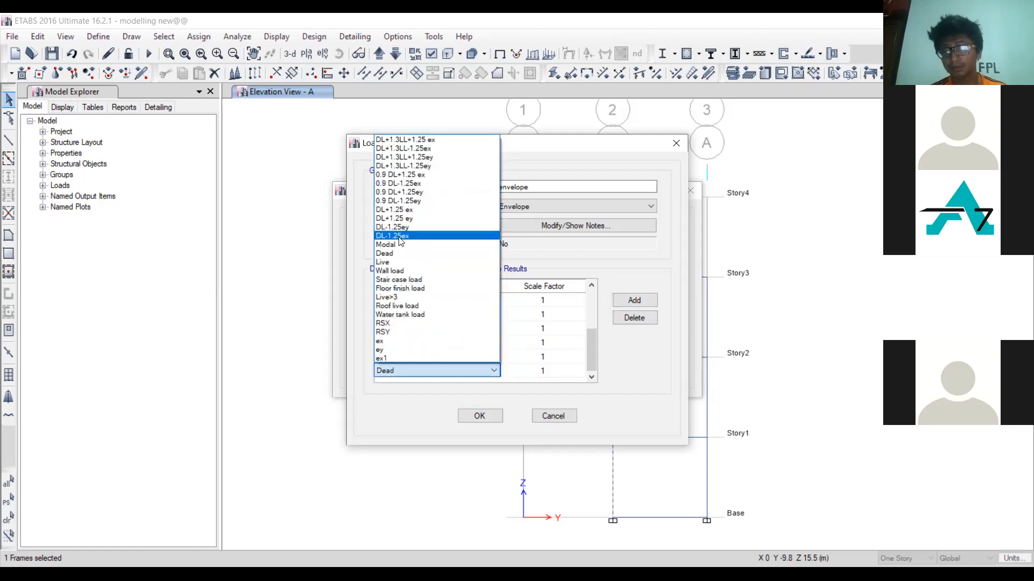
pyautogui.click(399, 237)
pyautogui.click(480, 416)
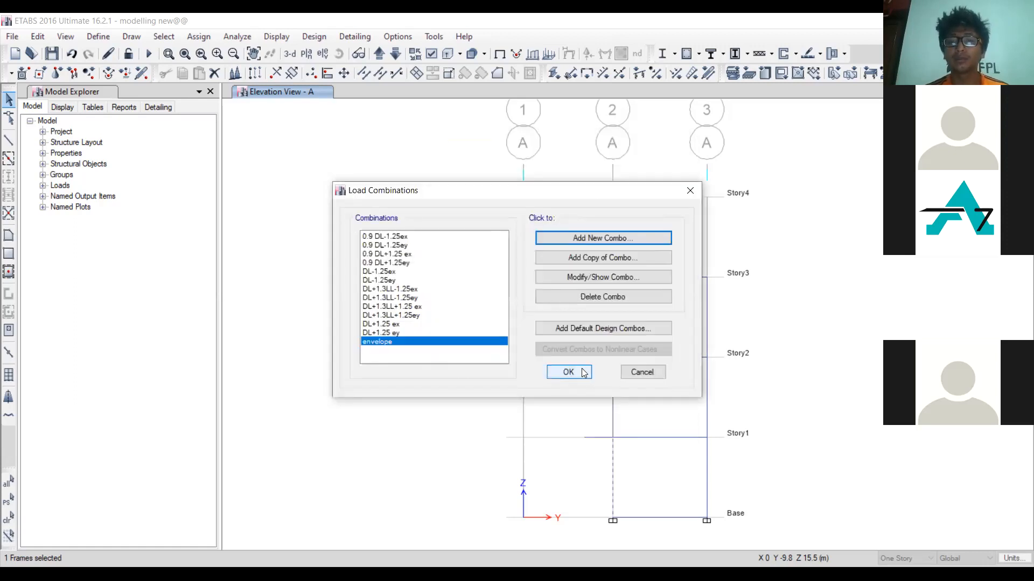
pyautogui.click(568, 372)
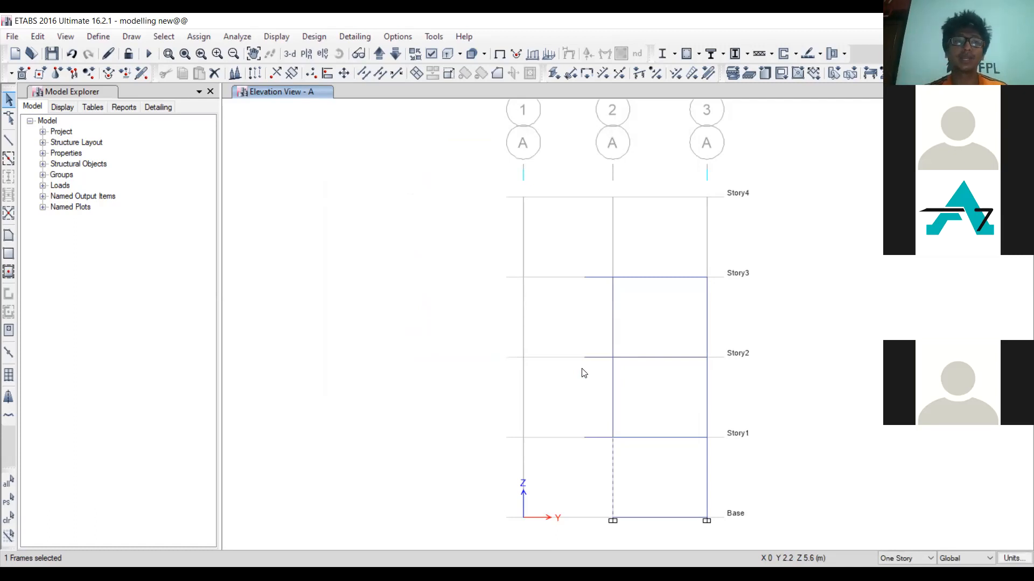
pyautogui.click(10, 38)
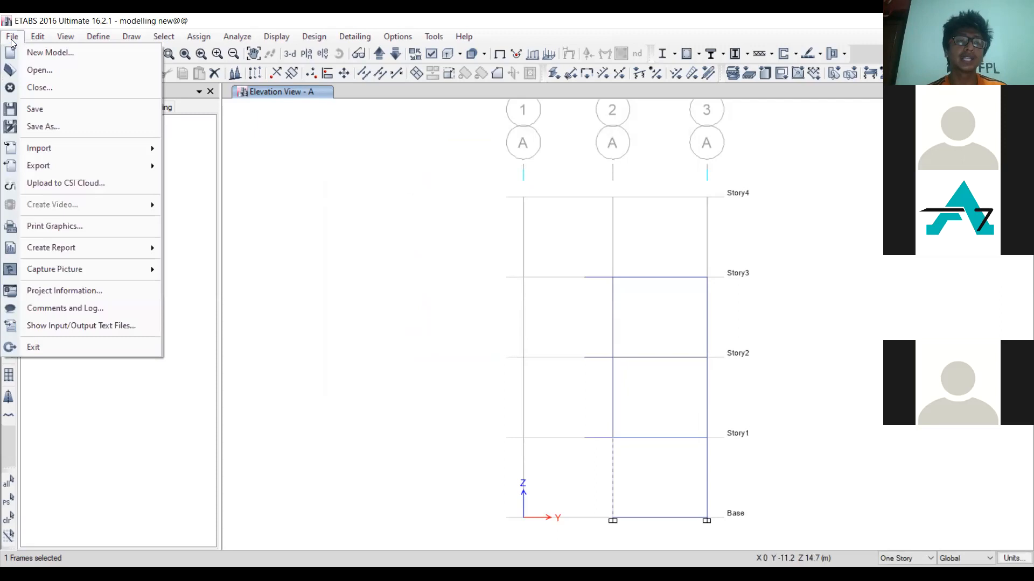
pyautogui.click(70, 125)
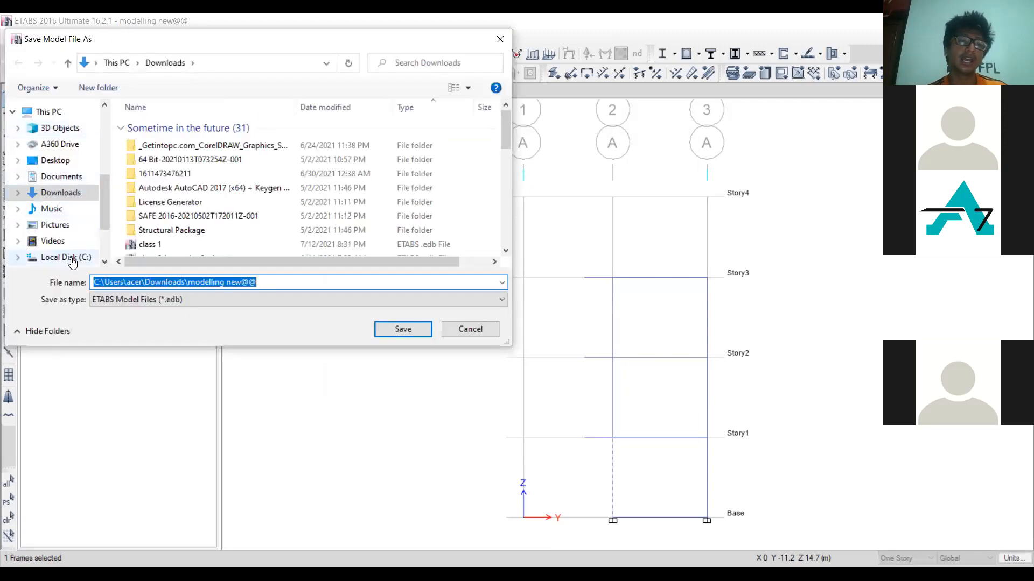
pyautogui.click(92, 224)
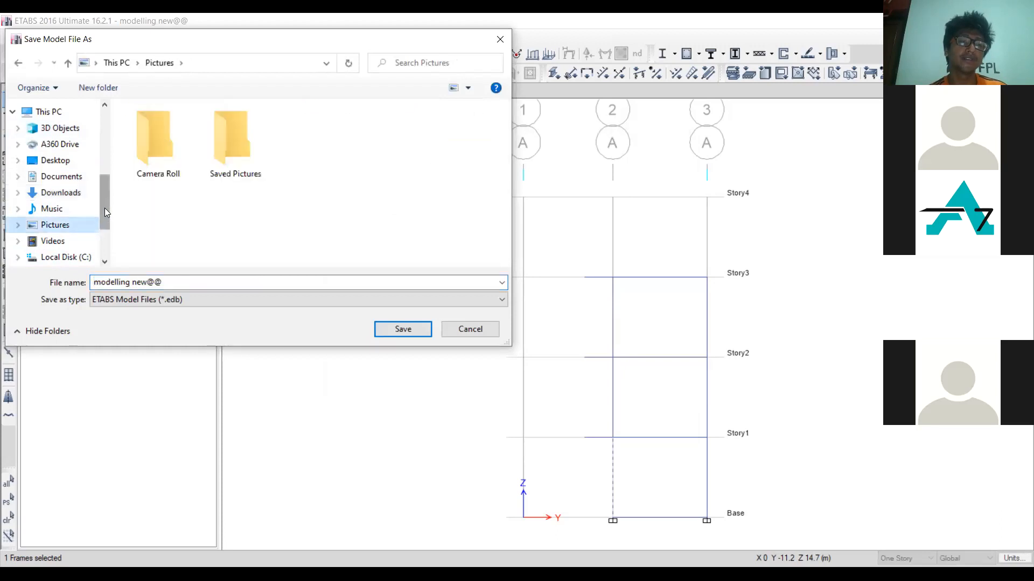
pyautogui.scroll(-2, 103, 215)
pyautogui.click(78, 224)
pyautogui.click(73, 237)
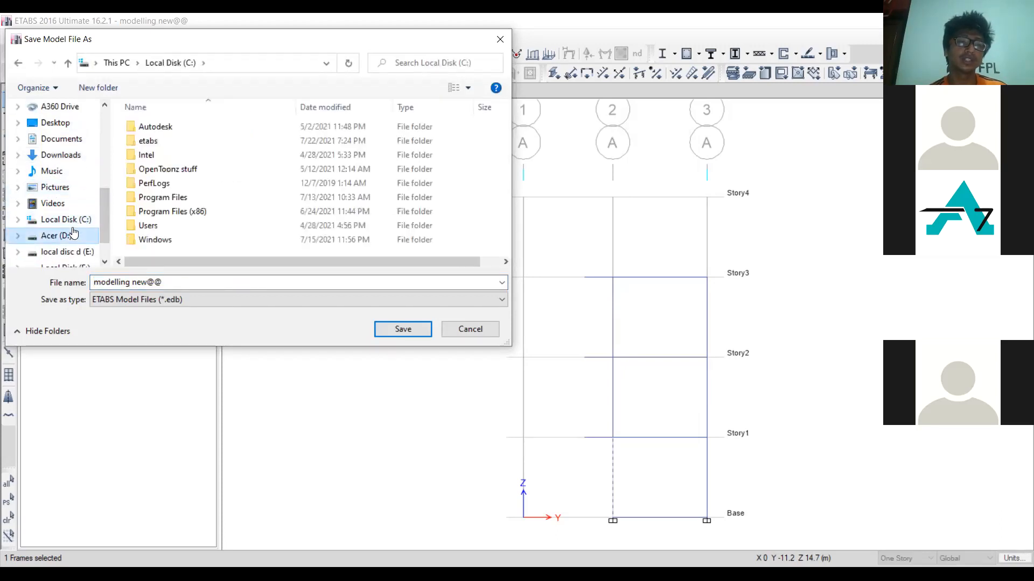
pyautogui.click(75, 254)
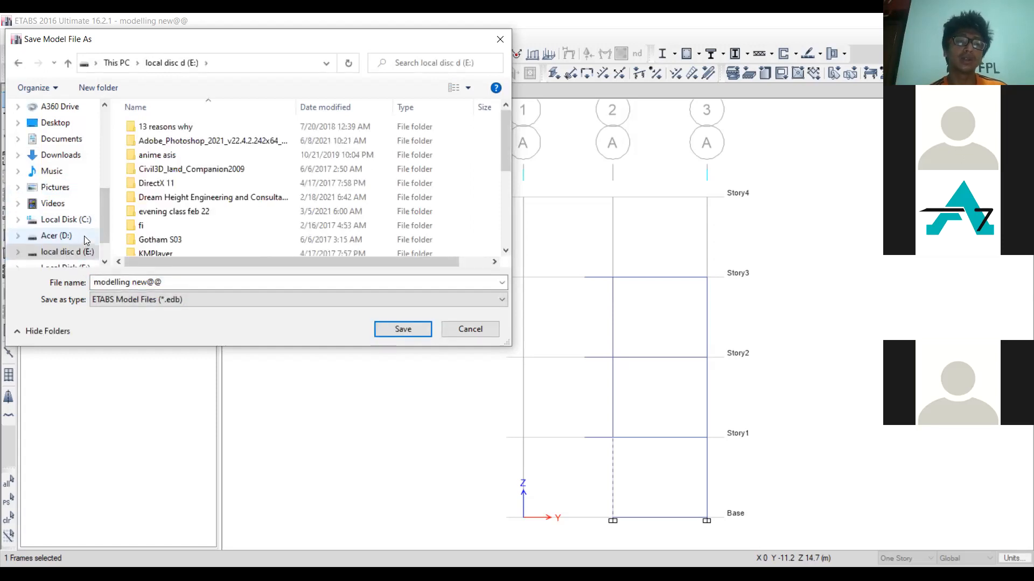
pyautogui.moveTo(506, 134); pyautogui.dragTo(508, 248)
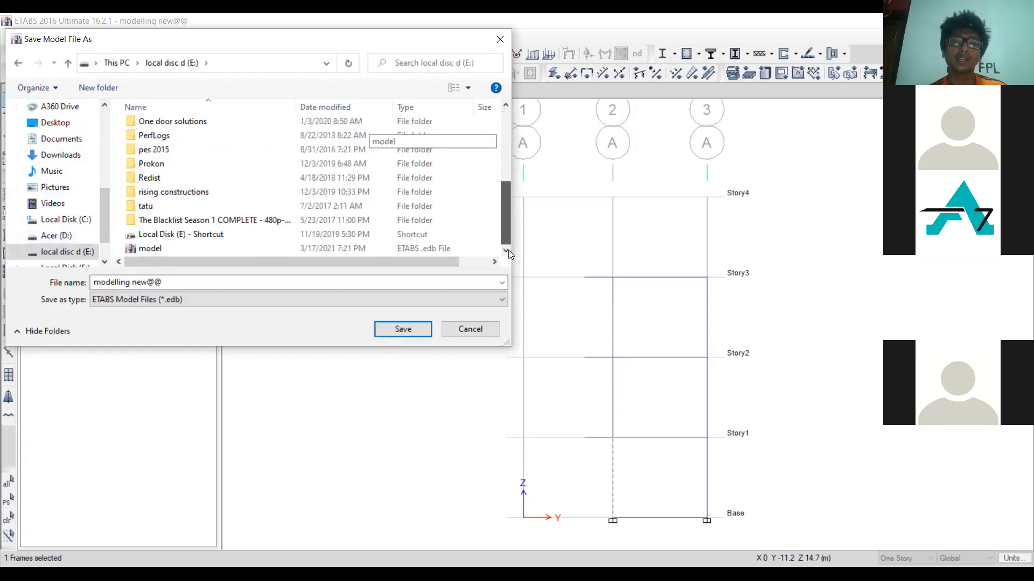
pyautogui.click(304, 203)
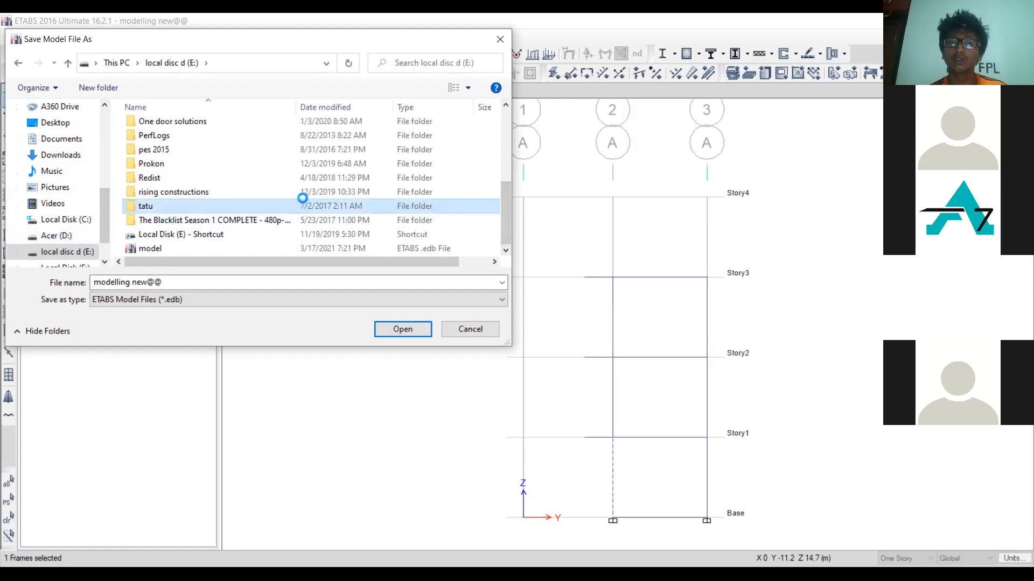
pyautogui.rightClick(302, 199)
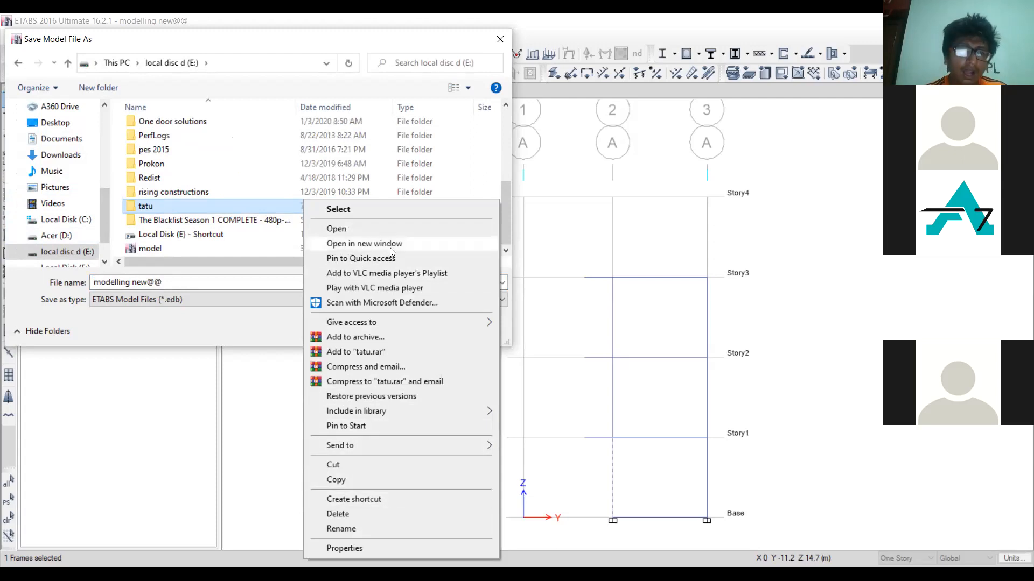
pyautogui.click(259, 221)
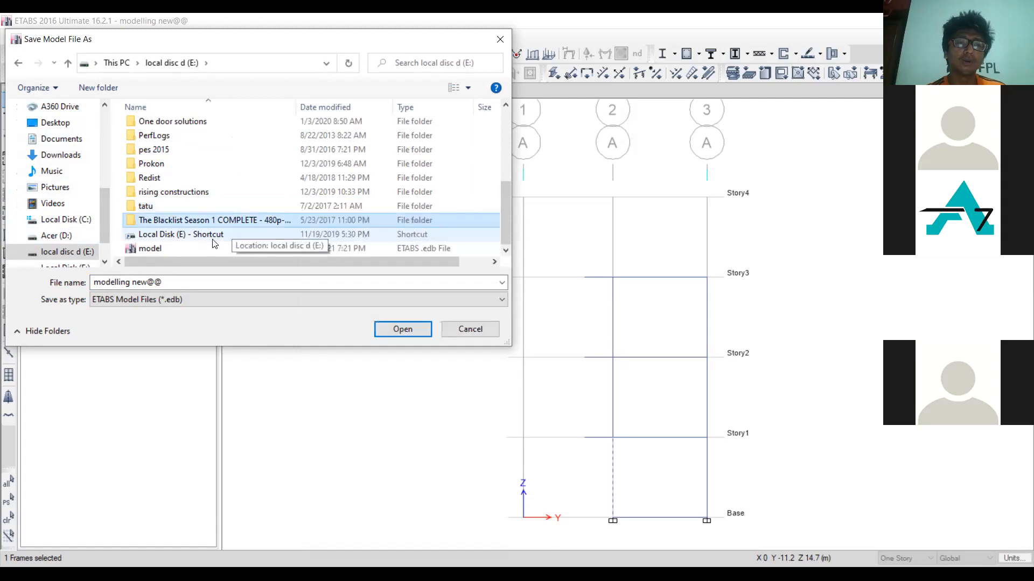
pyautogui.click(190, 282)
pyautogui.click(204, 195)
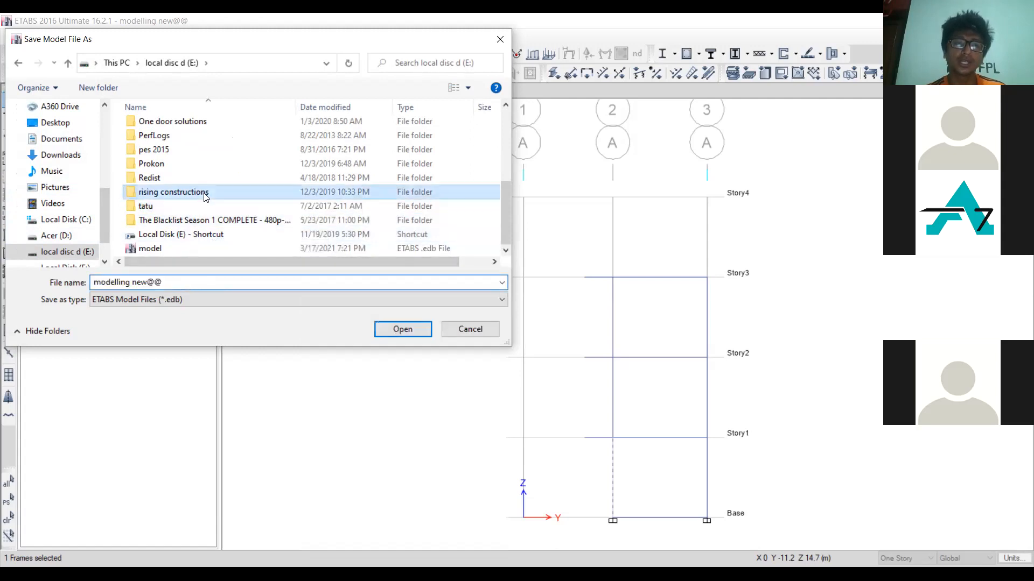
pyautogui.rightClick(205, 197)
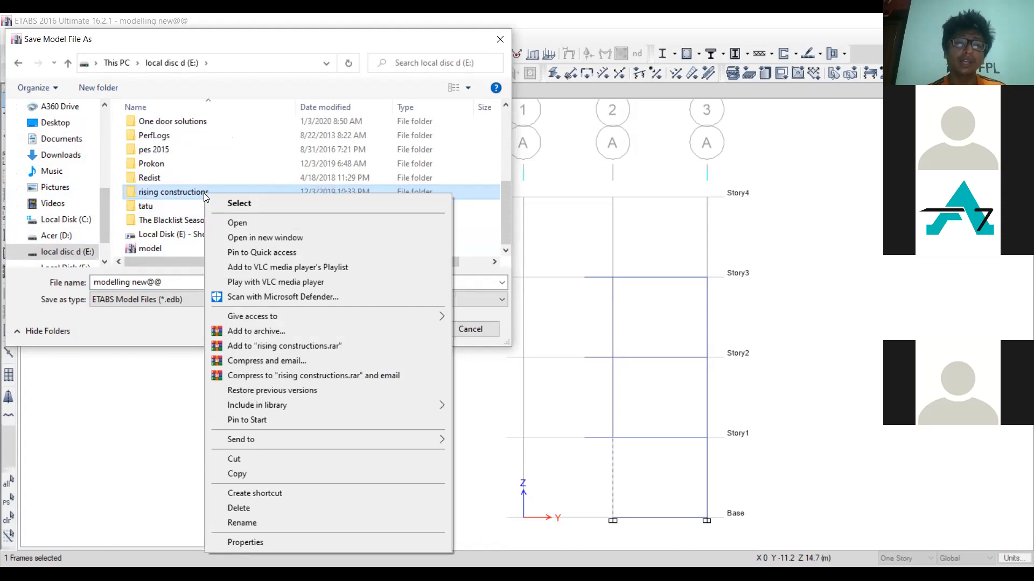
pyautogui.click(489, 41)
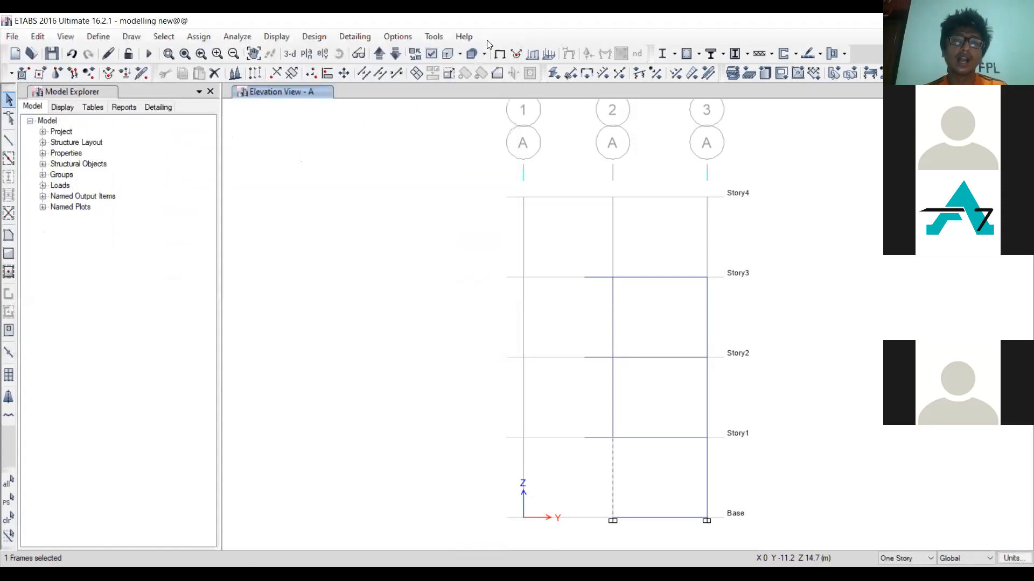
# Start saving a copy of the model and create a new folder on the Acer (D:) drive
pyautogui.click(16, 40)
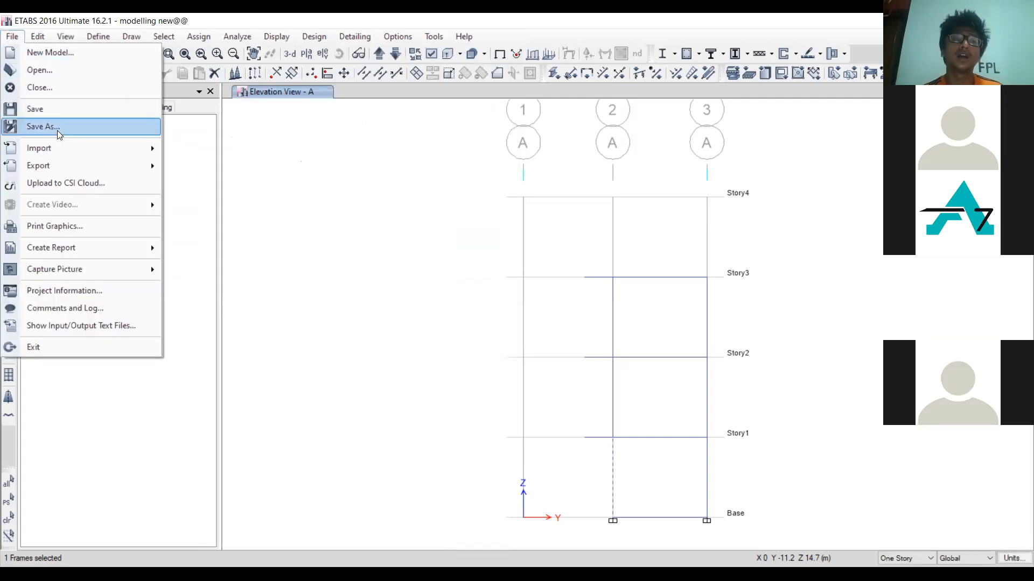
pyautogui.click(43, 127)
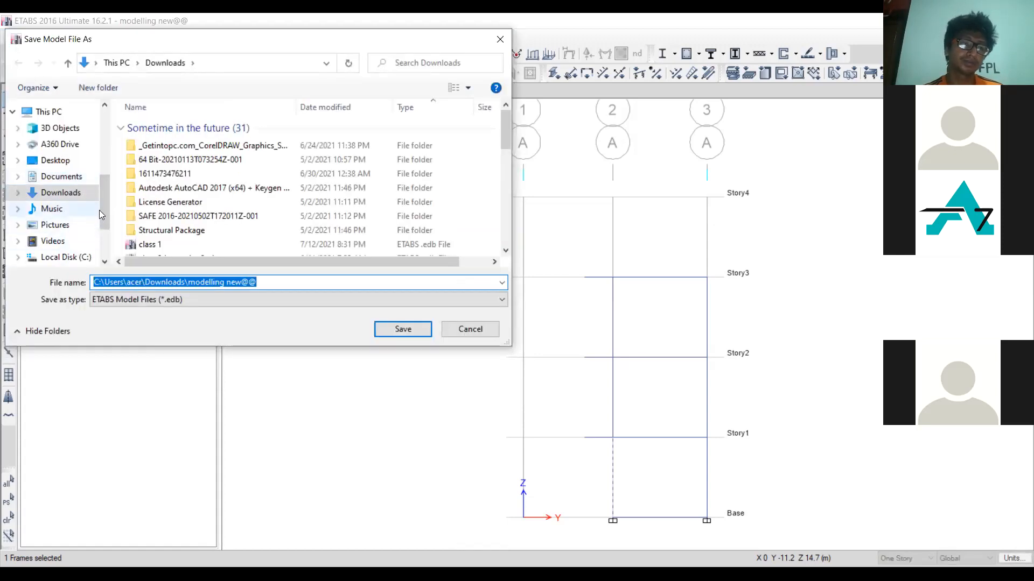
pyautogui.moveTo(103, 204); pyautogui.dragTo(105, 234)
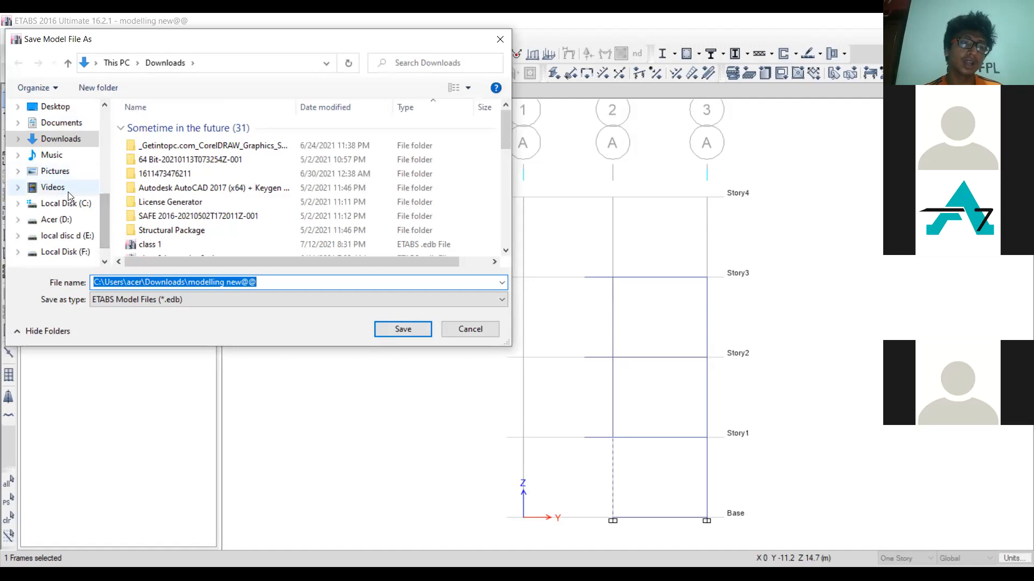
pyautogui.click(73, 218)
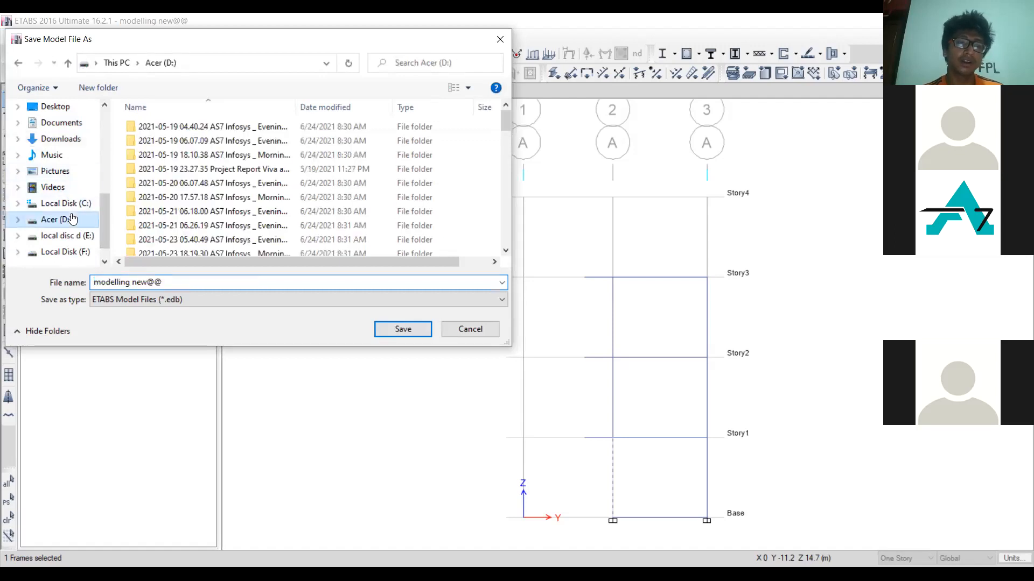
pyautogui.rightClick(73, 218)
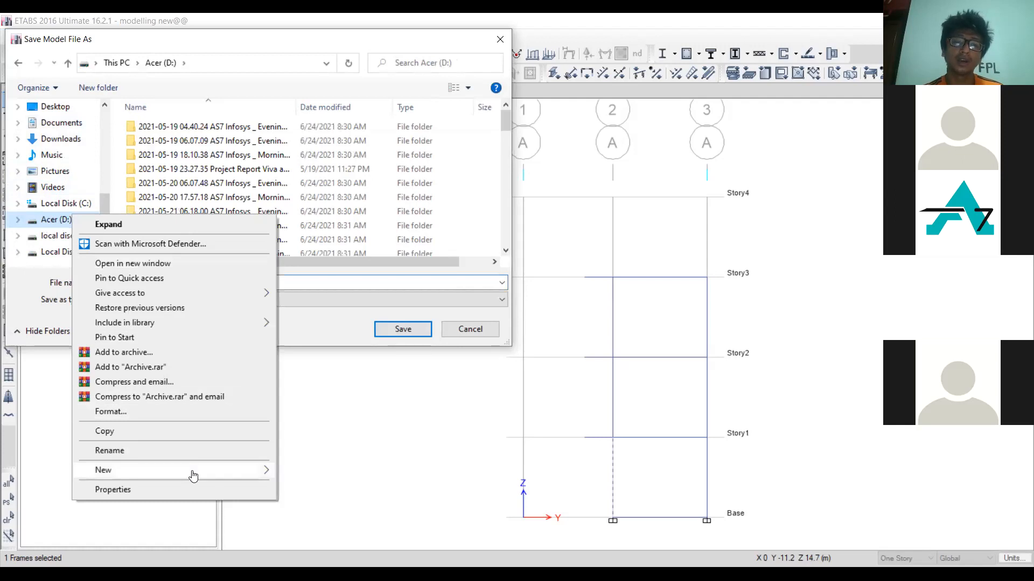
pyautogui.moveTo(193, 476)
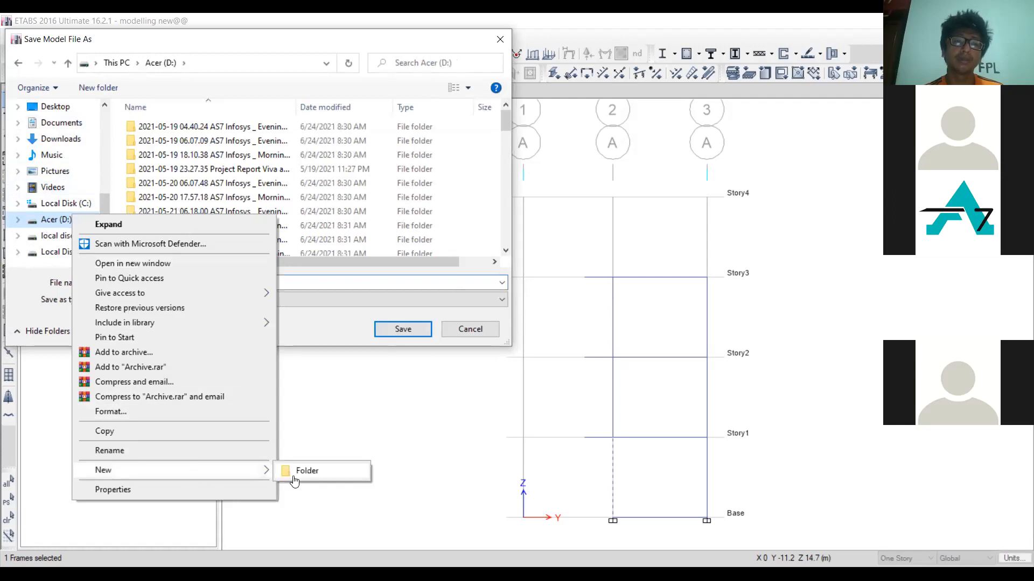
pyautogui.click(307, 471)
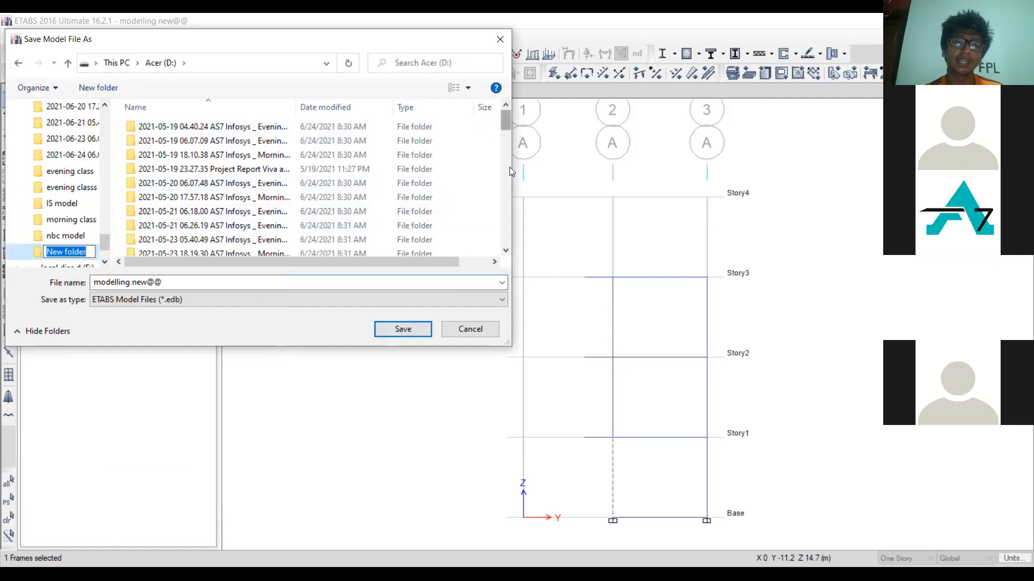
# Name the new folder nbc model1 and save the model in it as modelling new@@
pyautogui.moveTo(505, 117); pyautogui.dragTo(506, 232)
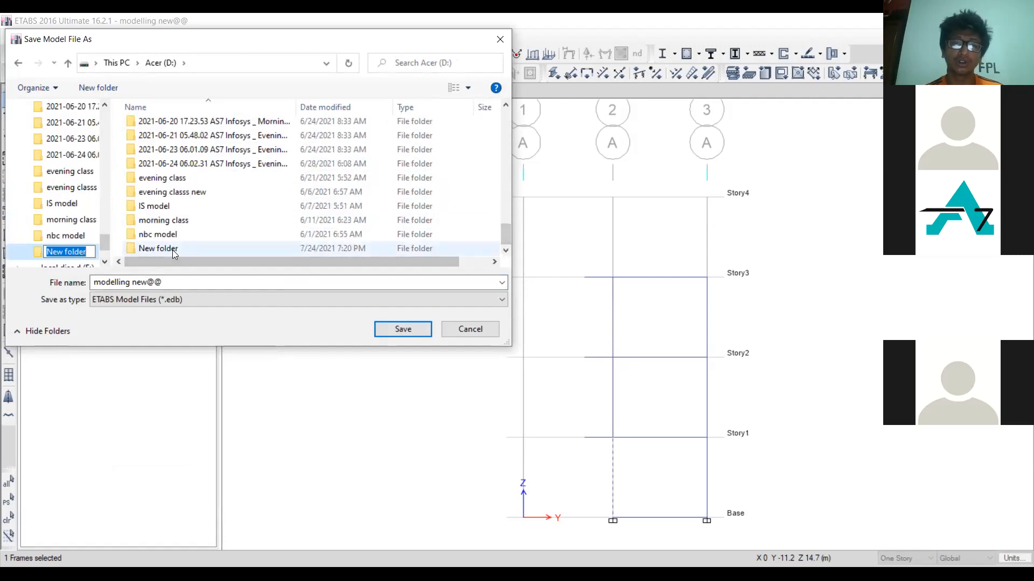
pyautogui.press('BackSpace')
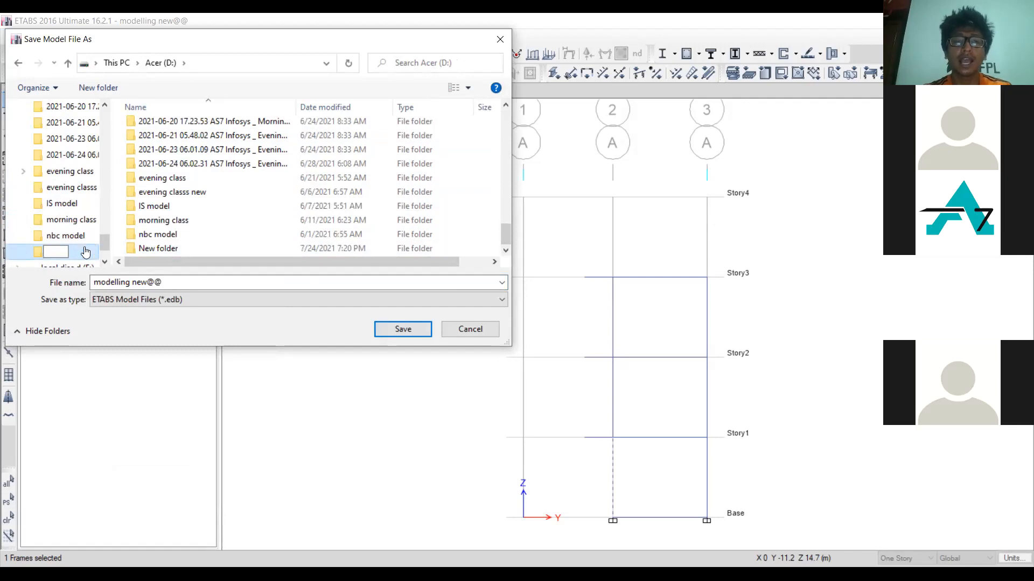
pyautogui.write('nbc model')
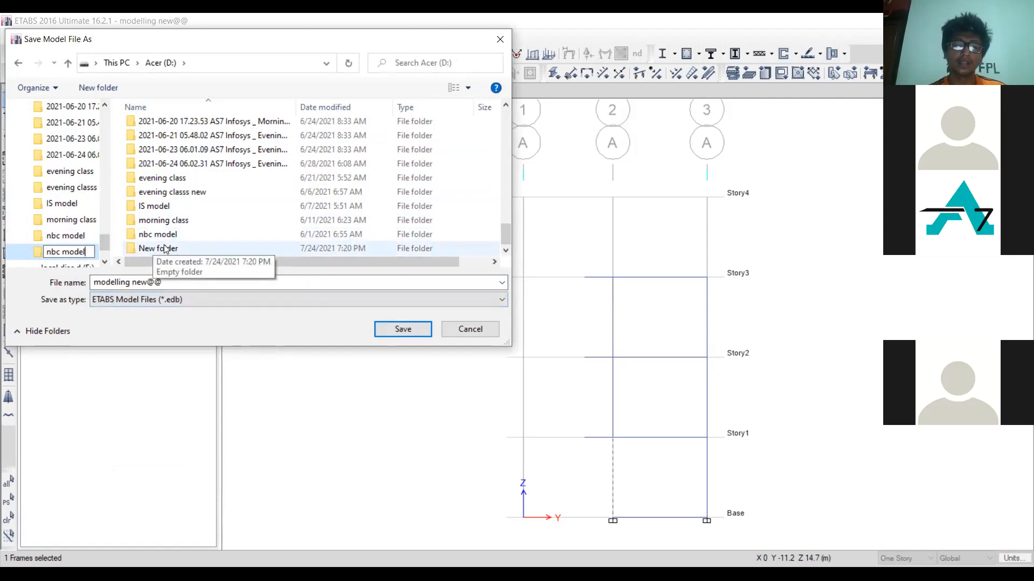
pyautogui.write('1')
pyautogui.press('Return')
pyautogui.doubleClick(204, 245)
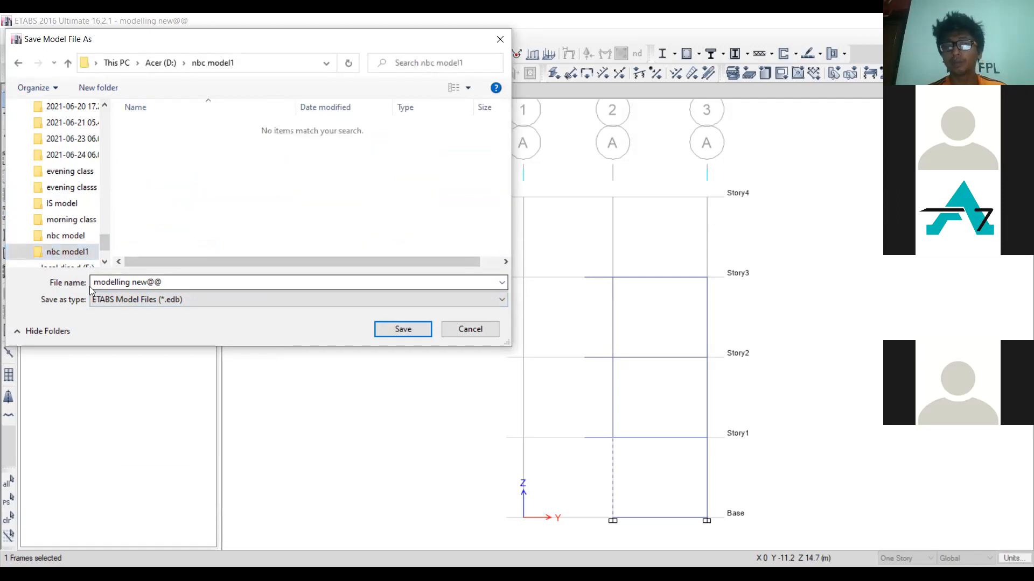
pyautogui.click(397, 329)
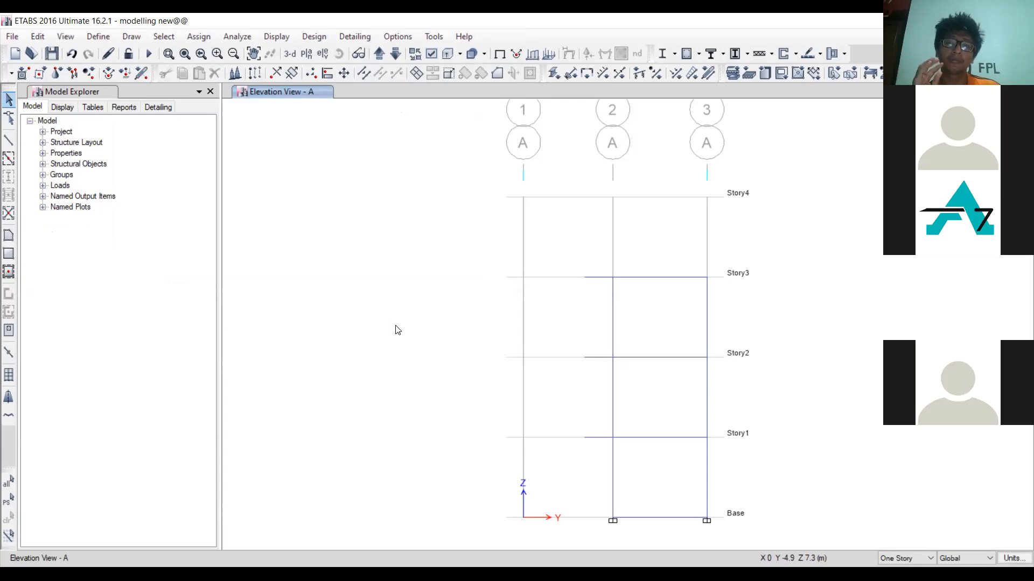
# Start a new model that is initialized with settings from a model file
pyautogui.click(20, 38)
pyautogui.click(22, 39)
pyautogui.click(22, 39)
pyautogui.click(24, 52)
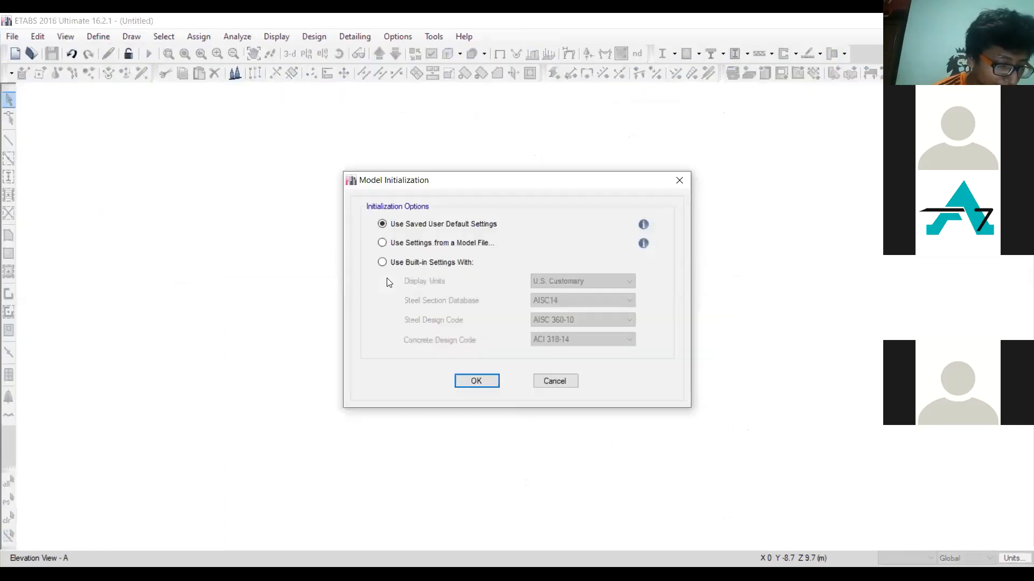
pyautogui.click(425, 242)
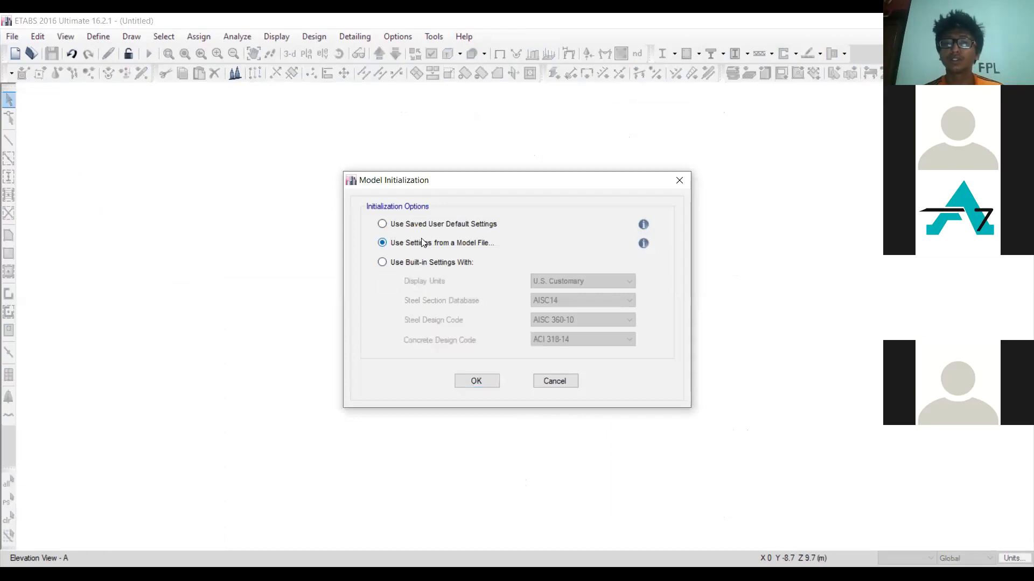
pyautogui.click(476, 379)
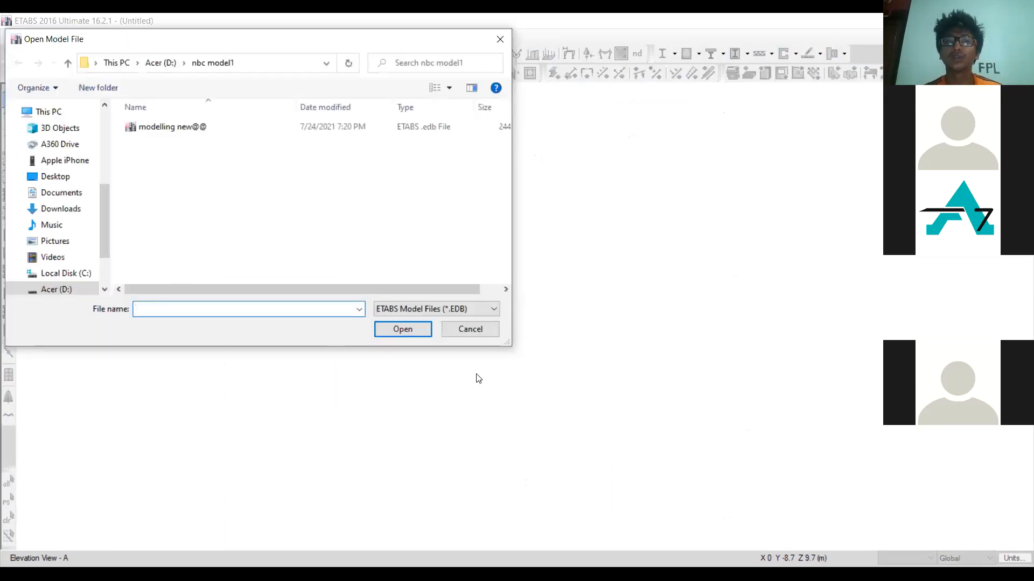
# Load the settings from the Model file in D:'s nbc model folder and create a Grid Only model with the default grid and story dimensions
pyautogui.click(77, 282)
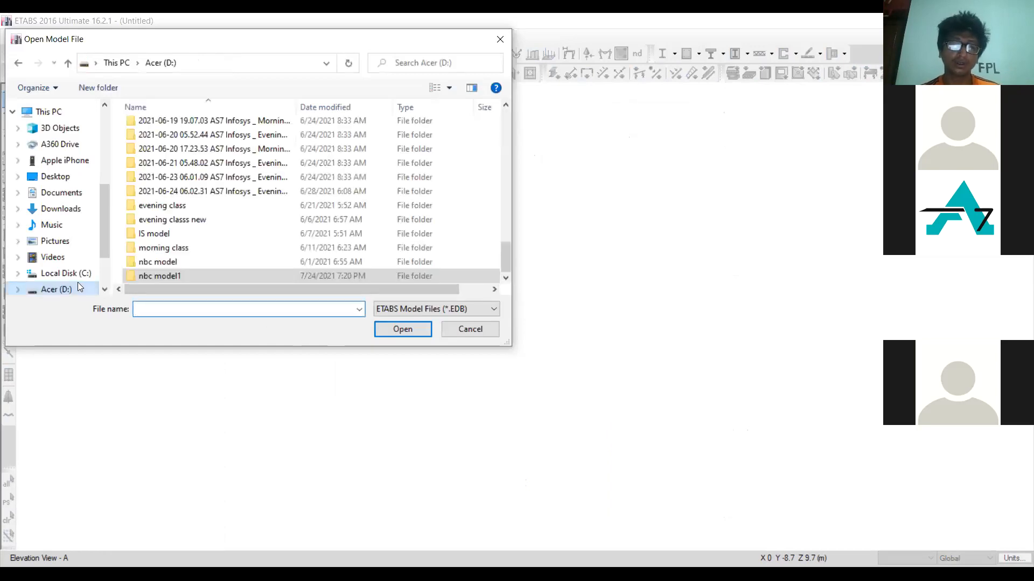
pyautogui.doubleClick(194, 263)
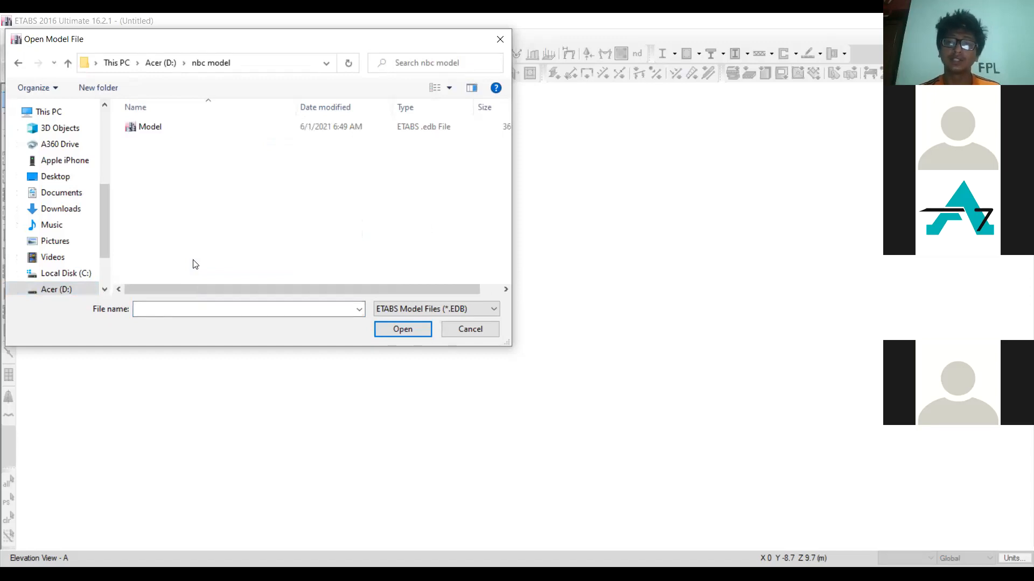
pyautogui.click(171, 129)
pyautogui.click(416, 321)
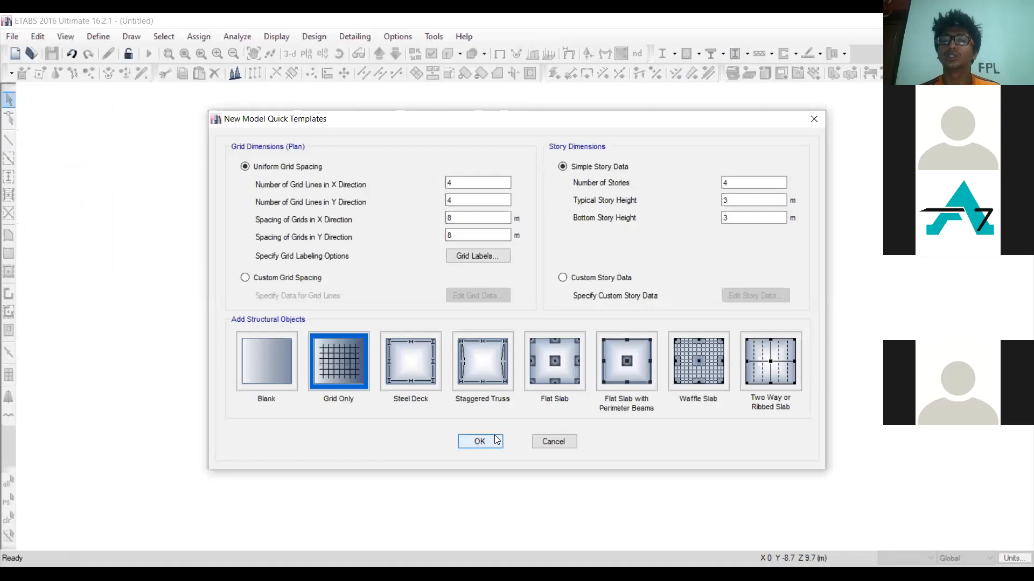
pyautogui.click(496, 439)
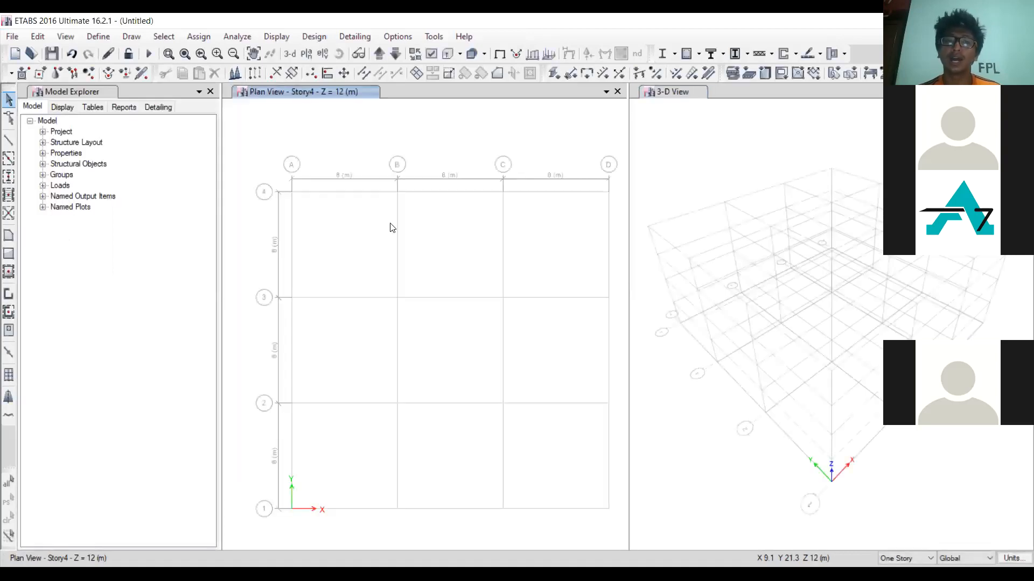
# Review the load combinations imported into the new model and close the list without changes
pyautogui.click(98, 36)
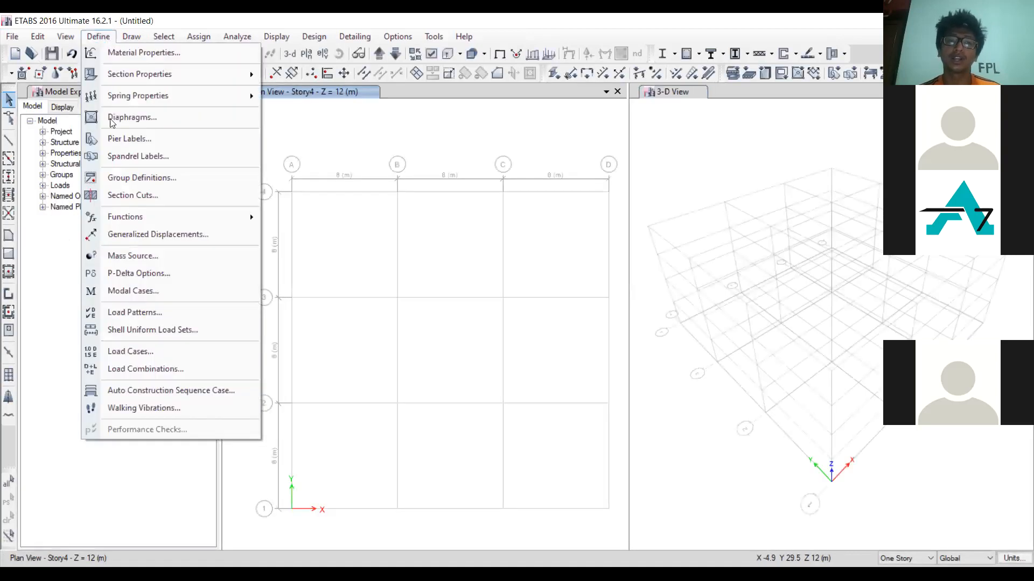
pyautogui.click(202, 370)
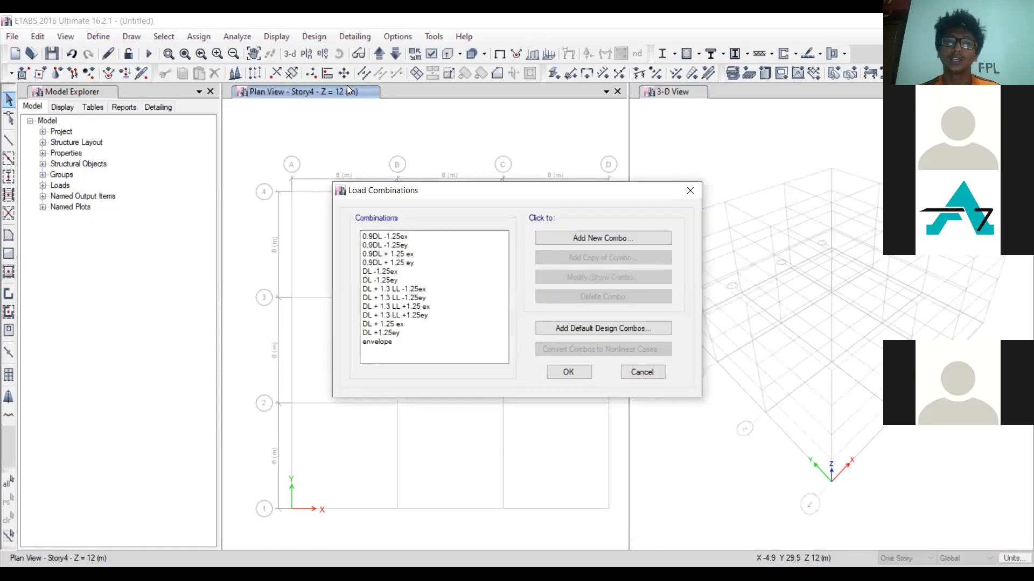
pyautogui.click(690, 190)
# Review the imported load patterns, checking the auto lateral load method of the seismic pattern ex, and close the list without changes
pyautogui.click(98, 34)
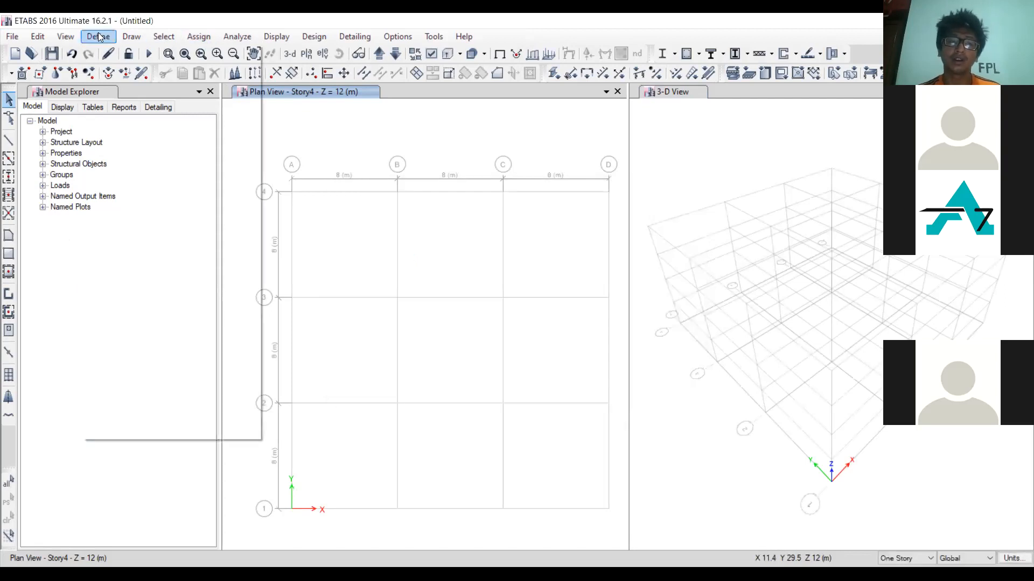
pyautogui.click(154, 315)
pyautogui.click(334, 346)
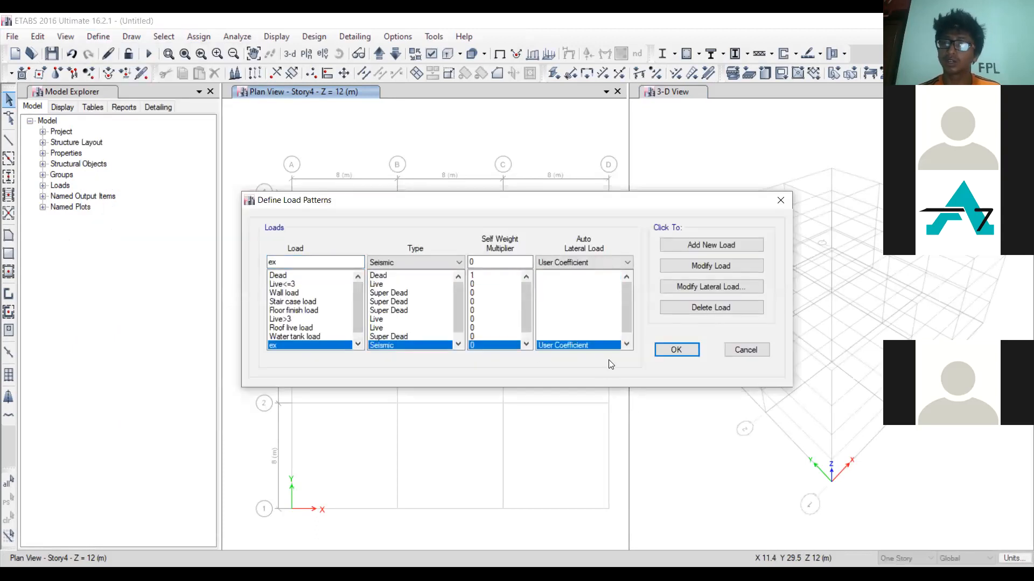
pyautogui.click(782, 200)
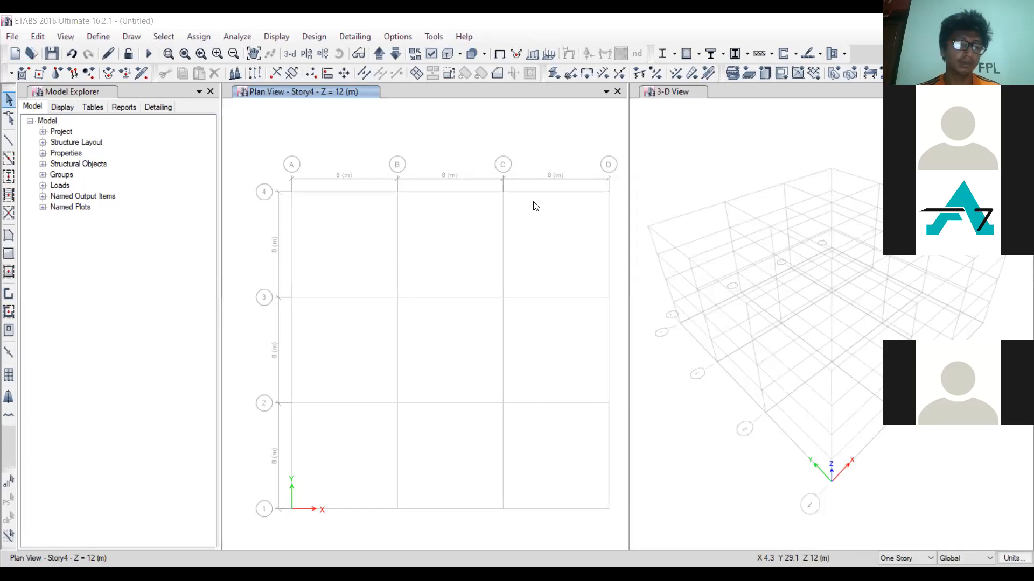
# Start another new model without saving the untitled one, choosing to initialize it with settings from a model file
pyautogui.click(17, 41)
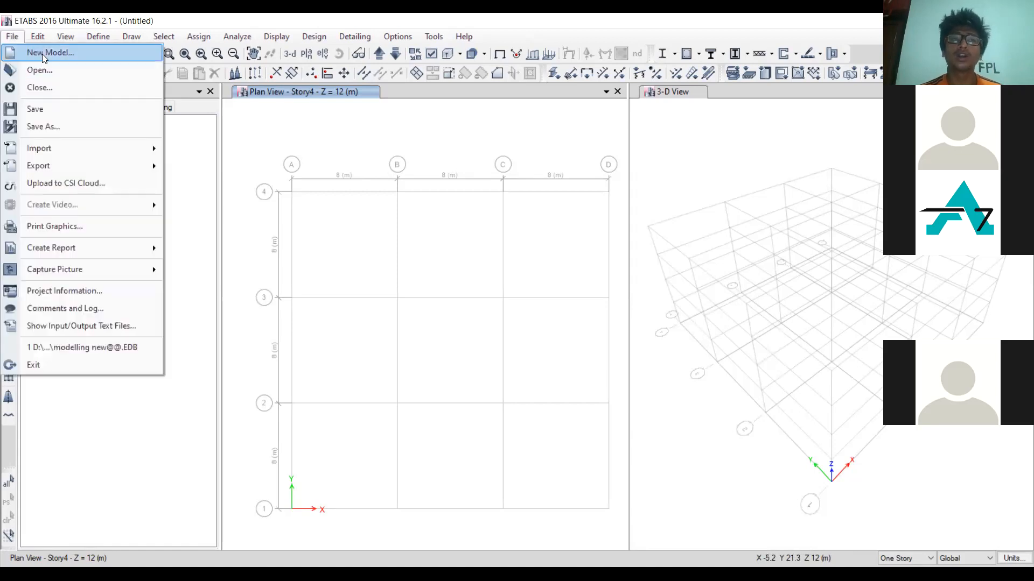
pyautogui.click(43, 58)
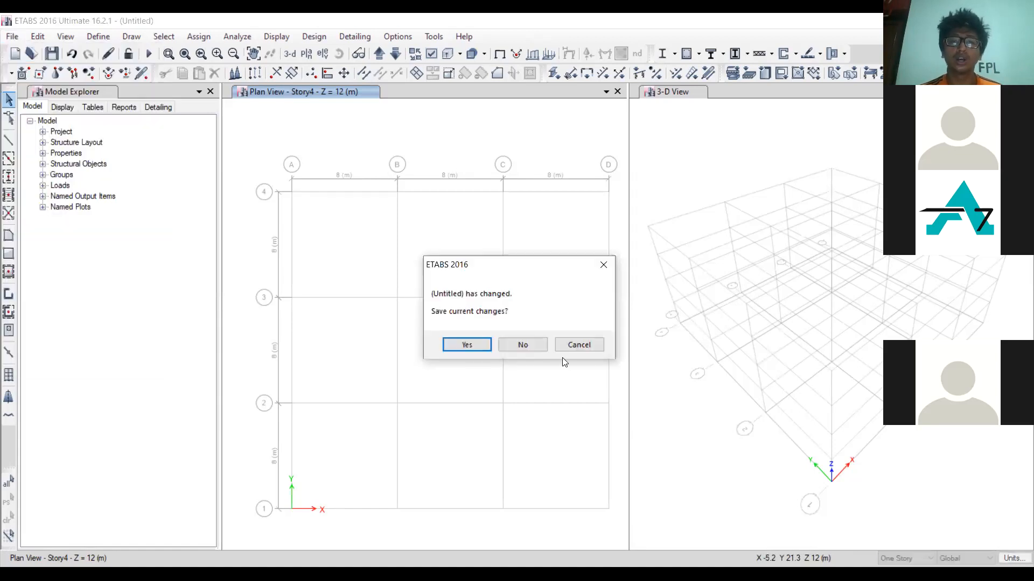
pyautogui.click(522, 345)
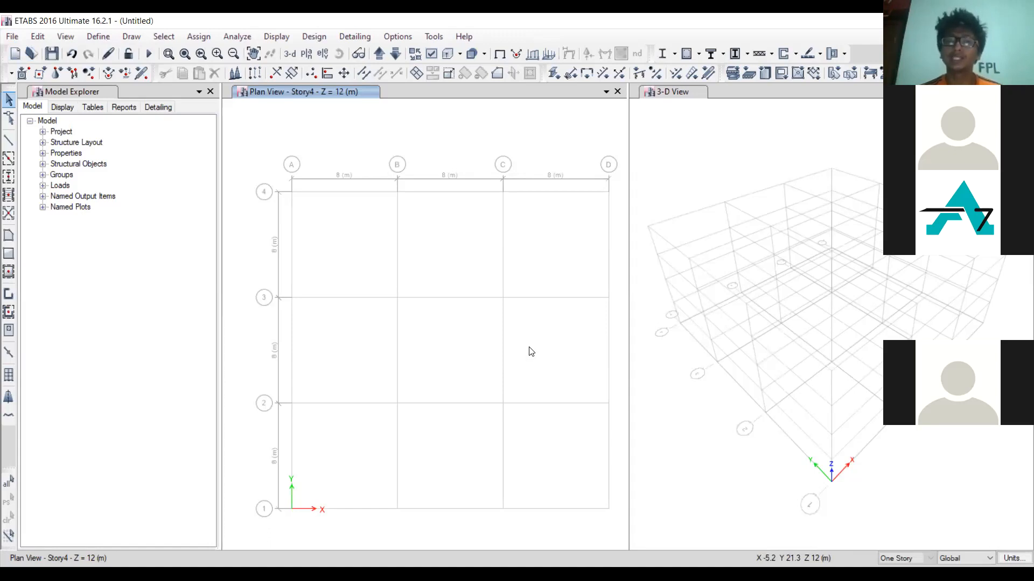
pyautogui.click(426, 243)
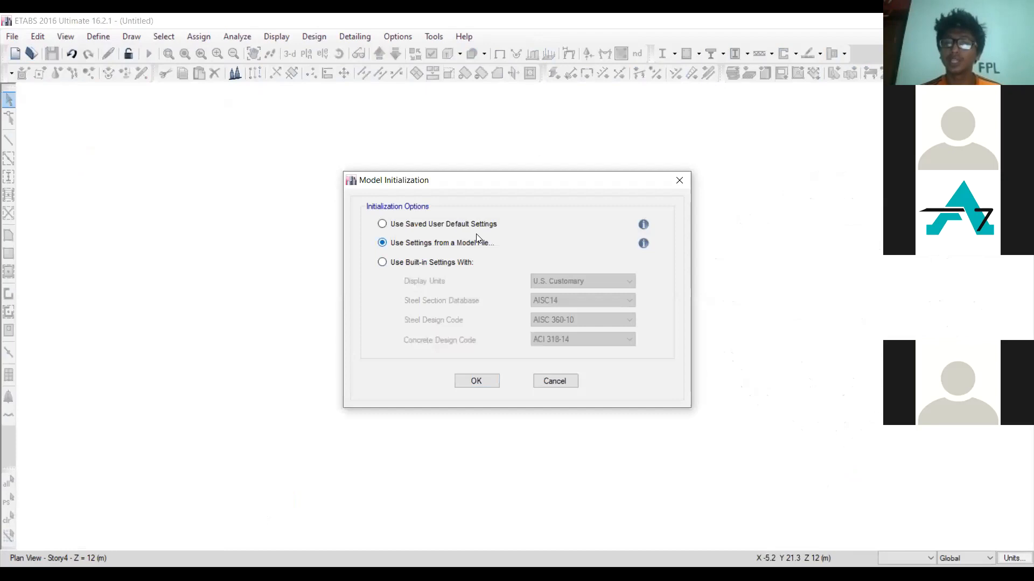
pyautogui.click(480, 377)
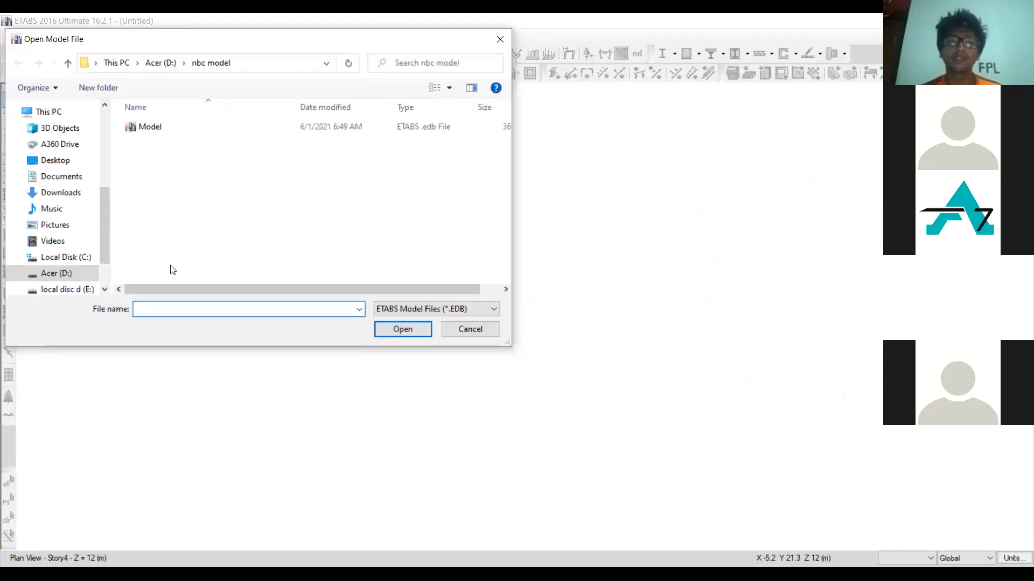
# Load the settings from the Model file in D:'s IS model folder and create a Grid Only model with the default grid and story dimensions
pyautogui.click(63, 290)
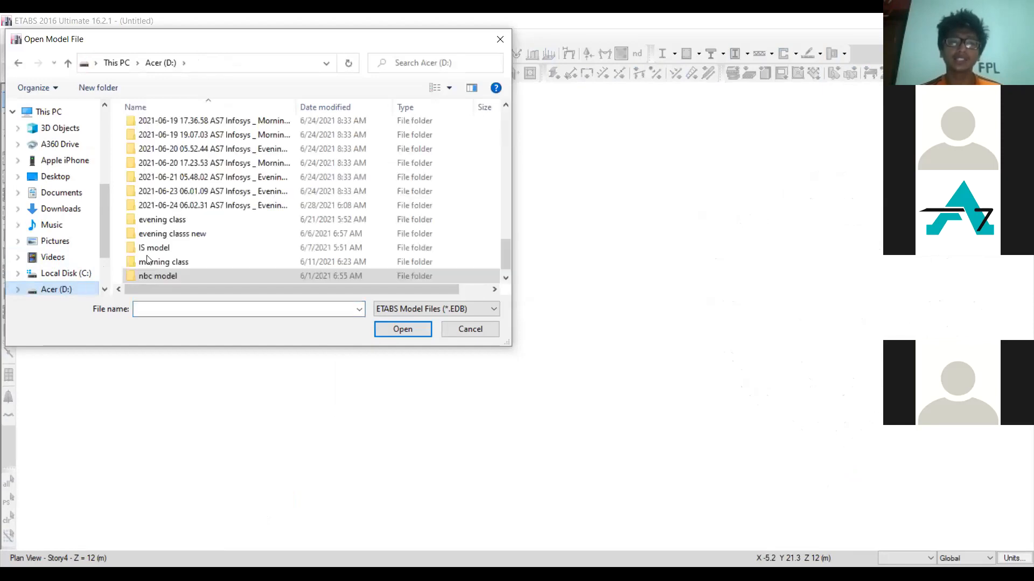
pyautogui.click(173, 251)
pyautogui.doubleClick(173, 251)
pyautogui.click(162, 141)
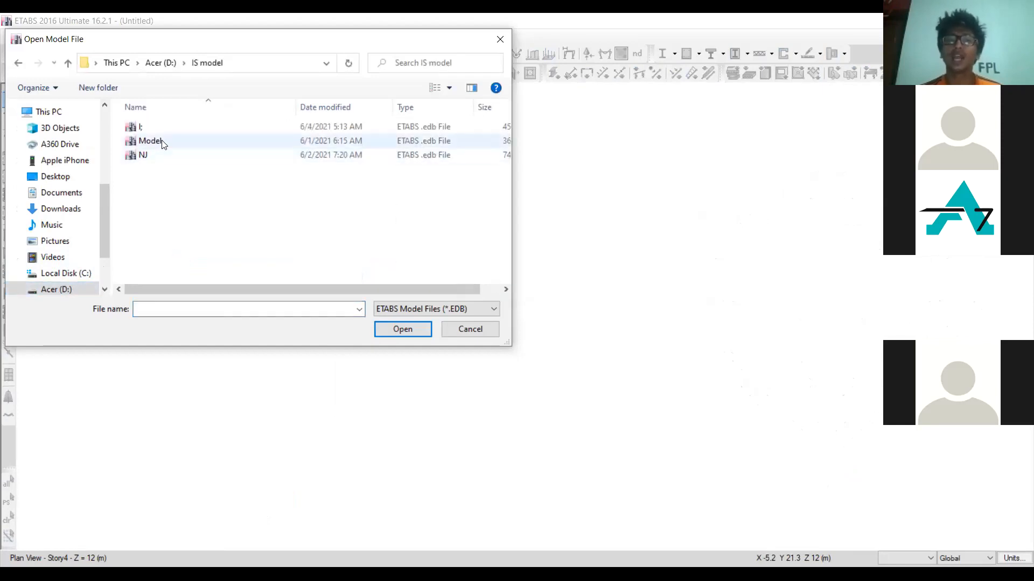
pyautogui.click(414, 330)
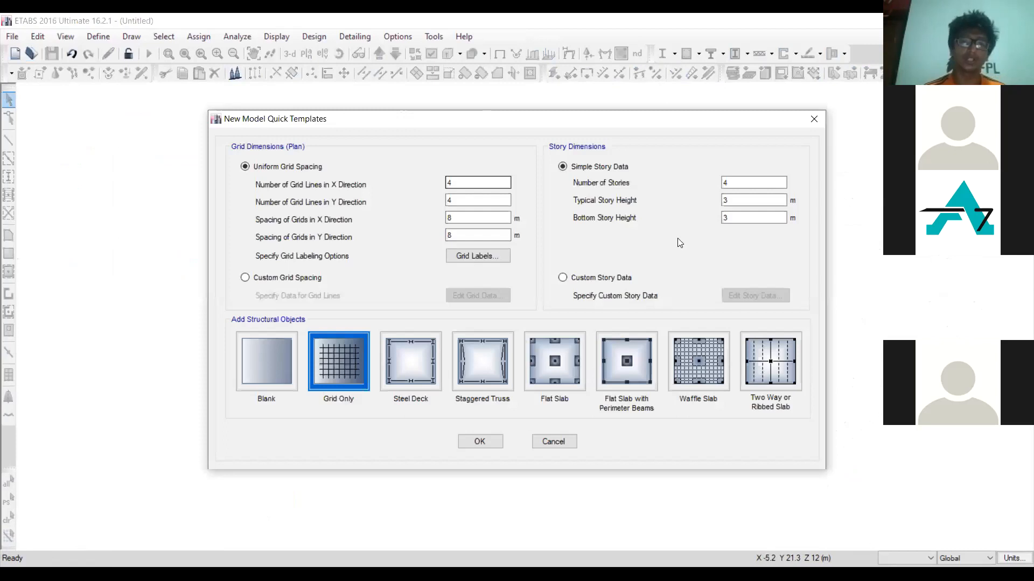
pyautogui.click(481, 442)
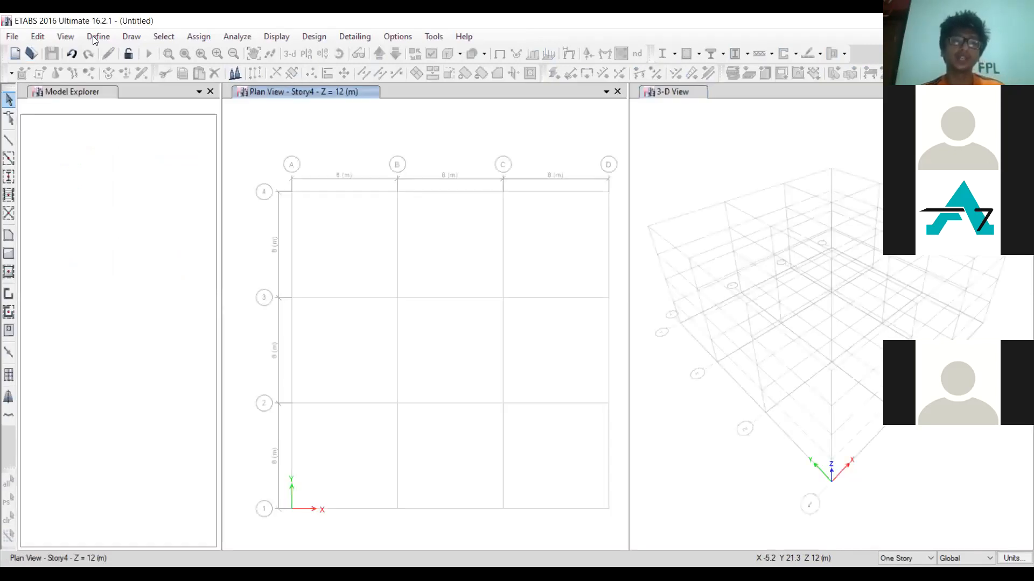
# Inspect the seismic pattern ex among the load patterns imported from the IS model, and close the list without changes
pyautogui.click(97, 37)
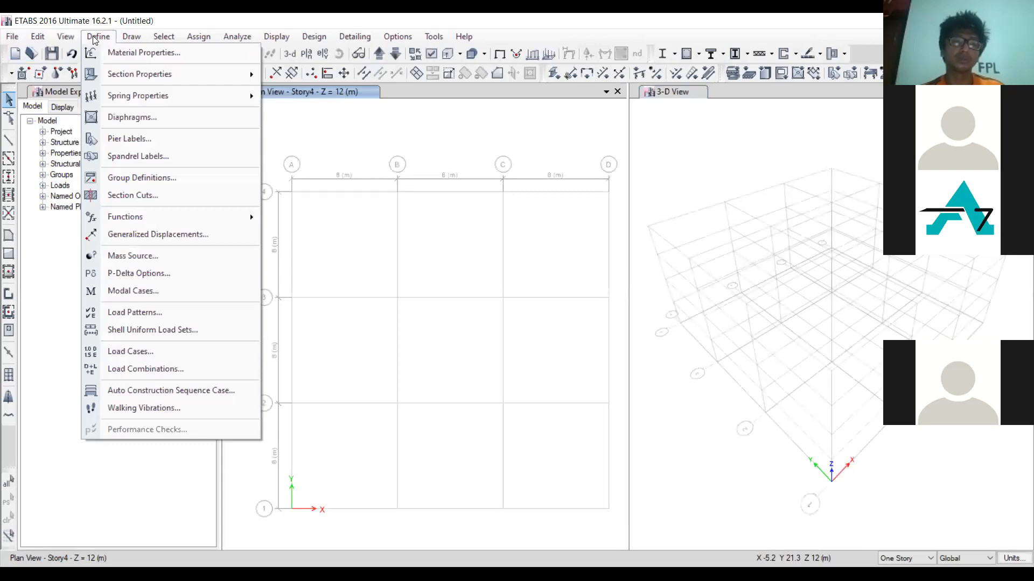
pyautogui.click(147, 312)
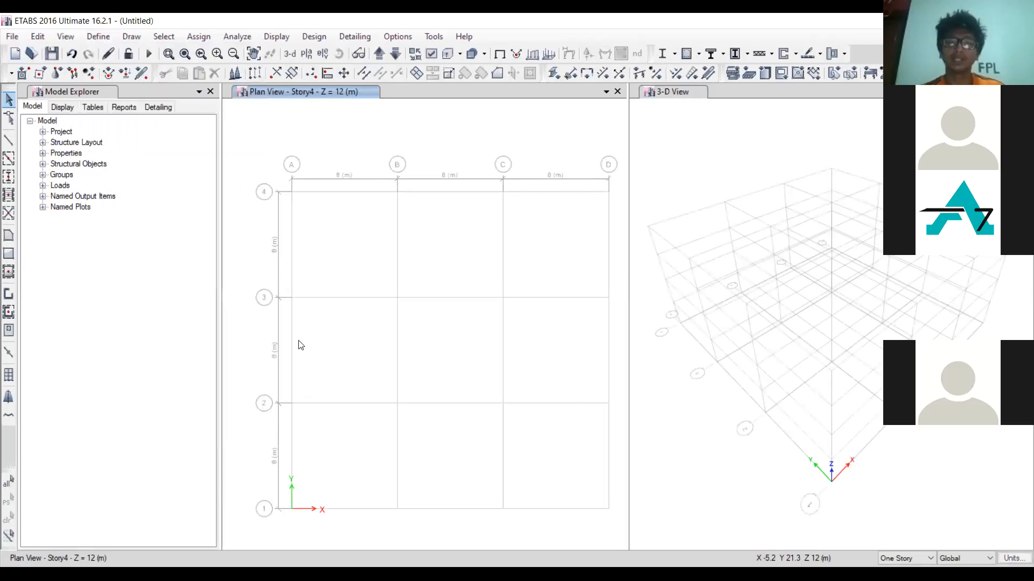
pyautogui.click(576, 345)
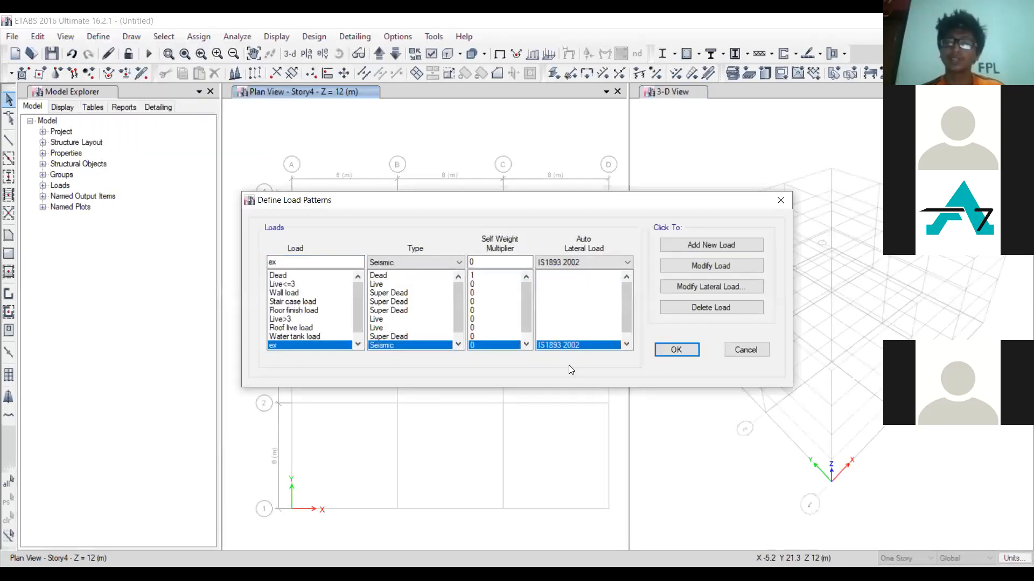
pyautogui.click(780, 203)
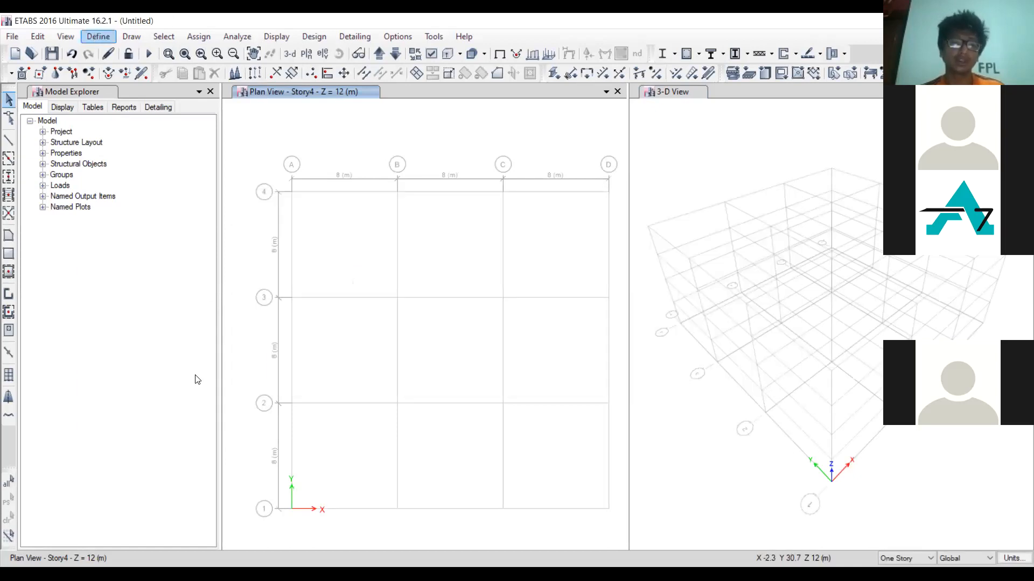
# Review the load combinations imported from the IS model file and close the list
pyautogui.click(98, 37)
pyautogui.click(192, 370)
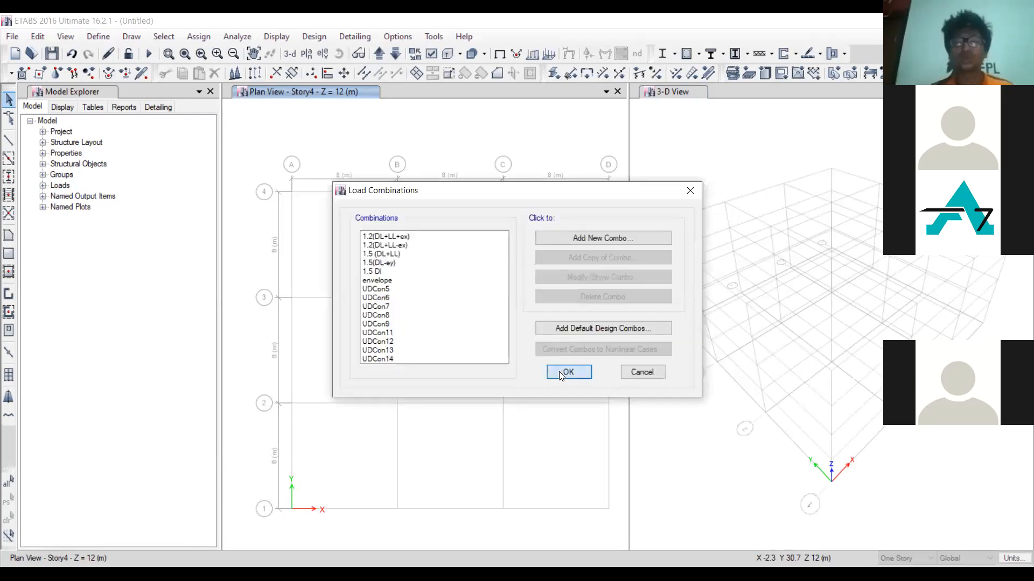
pyautogui.click(560, 372)
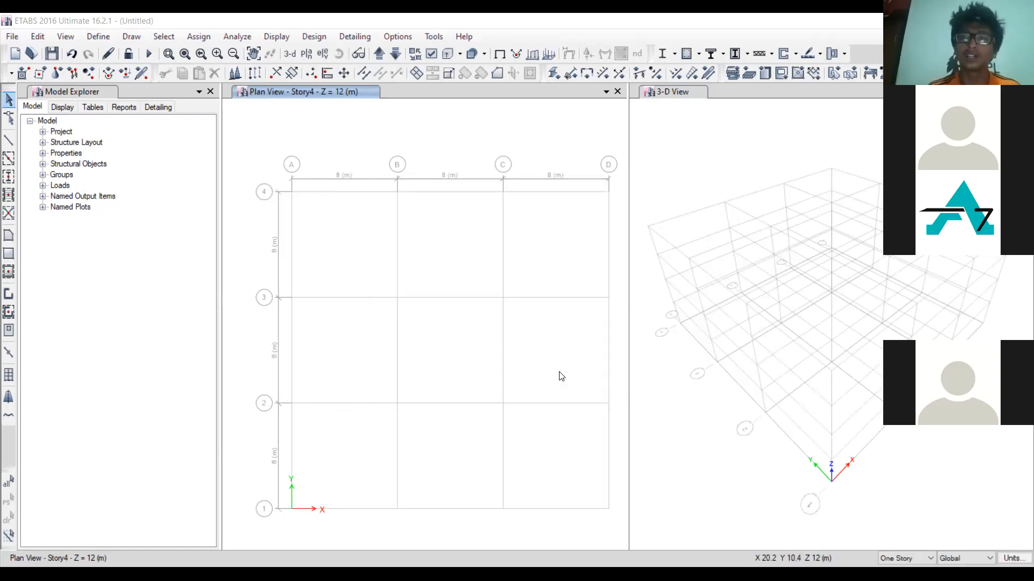